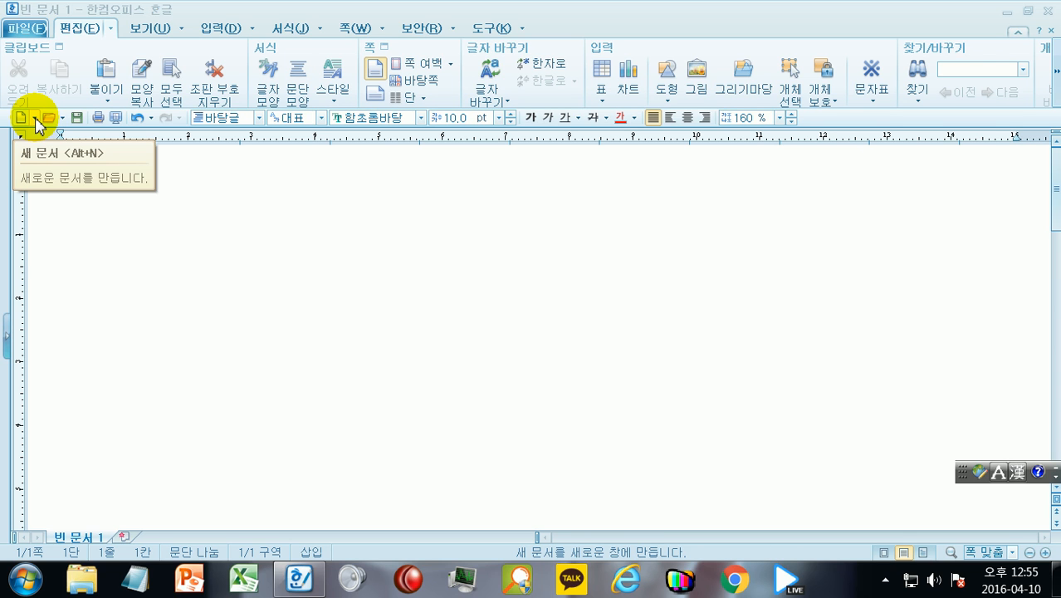
Open the 문서마당 template gallery and look through its recently used, bundled and search views
click(35, 119)
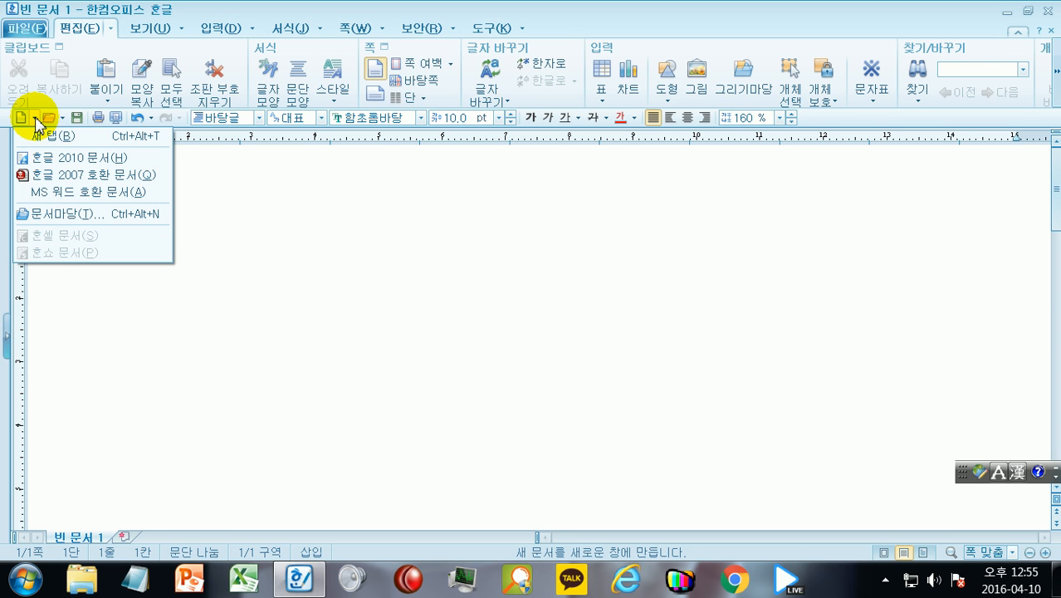
click(79, 215)
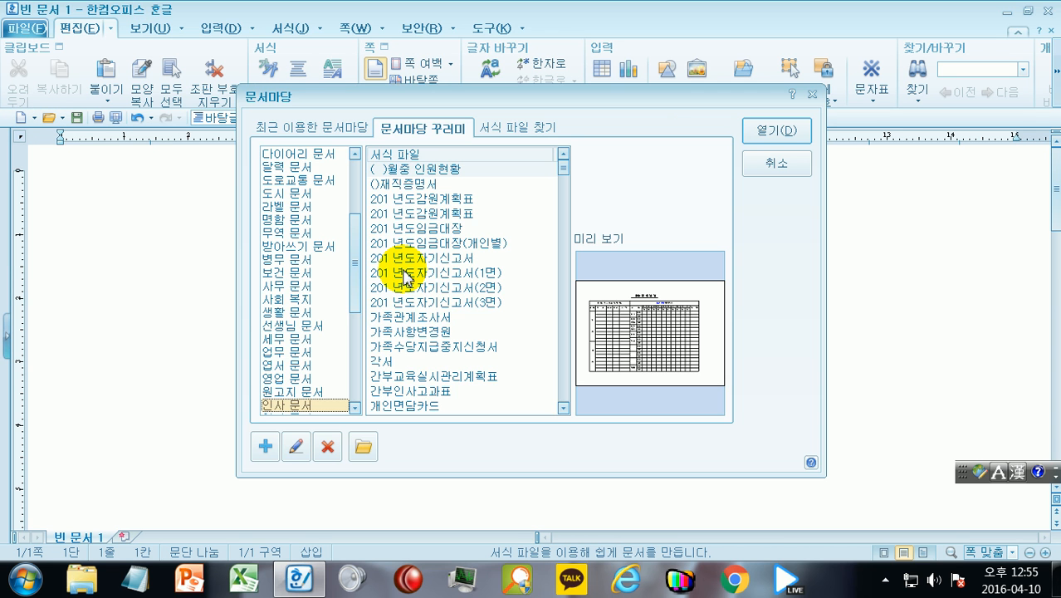
click(322, 133)
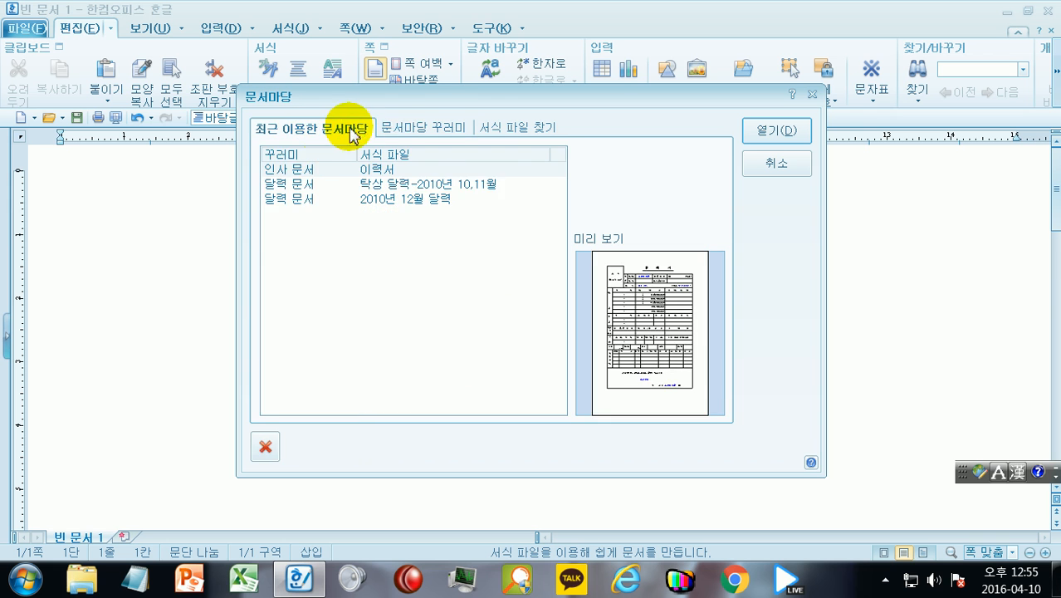
click(406, 127)
click(506, 129)
click(417, 127)
Create a document from the 2010년 01월 달력 template in the 달력 문서 category
drag(353, 287, 362, 223)
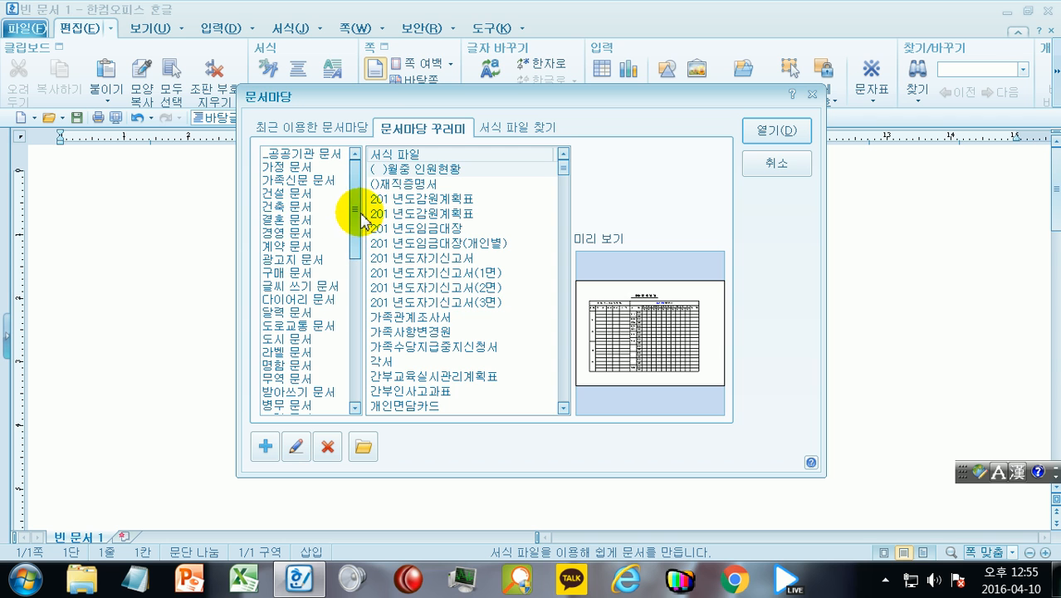
click(292, 194)
click(299, 233)
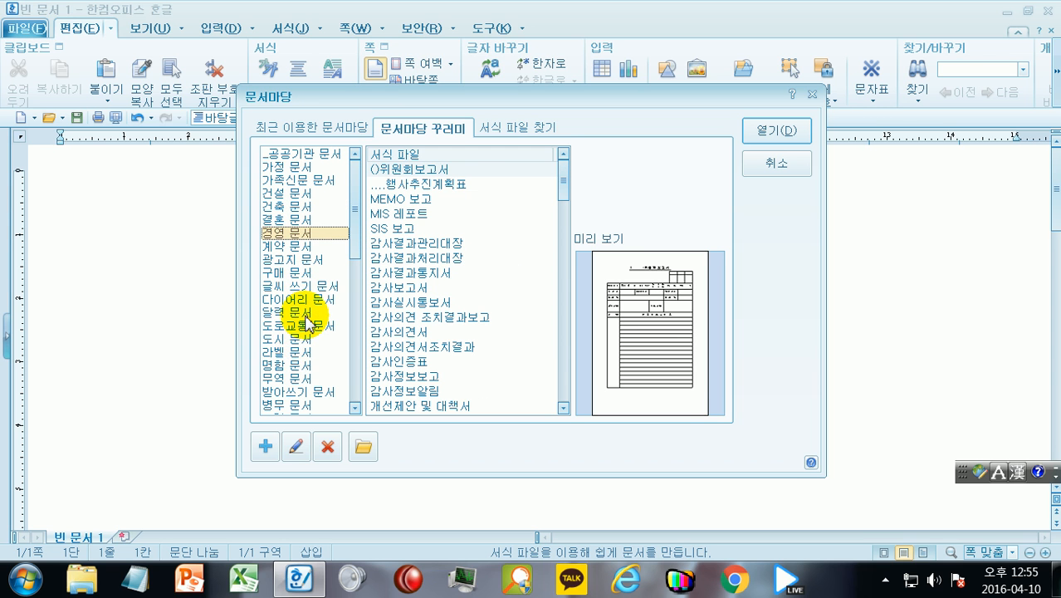
click(282, 313)
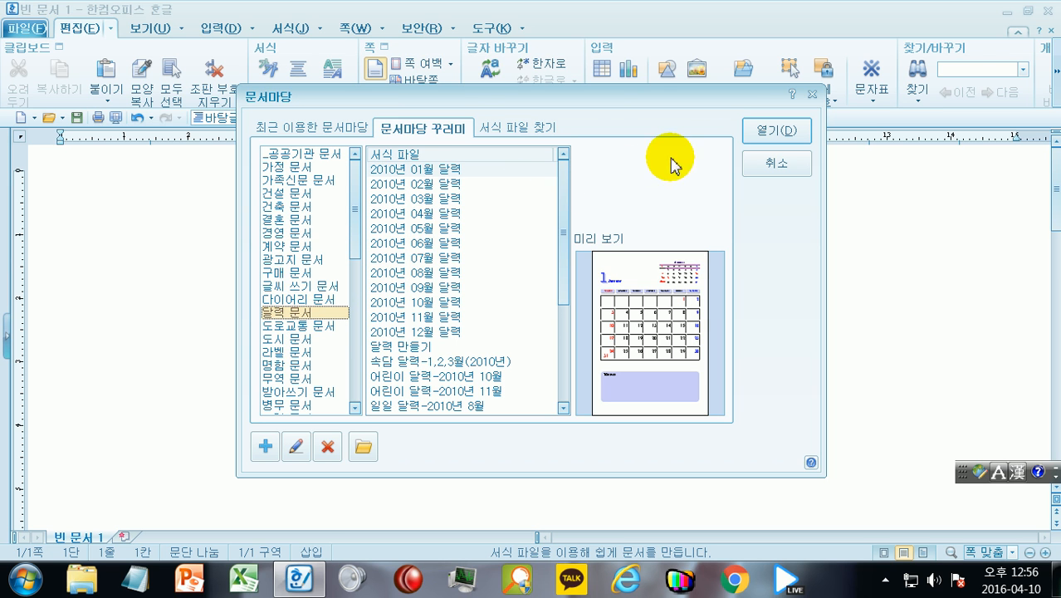
click(772, 130)
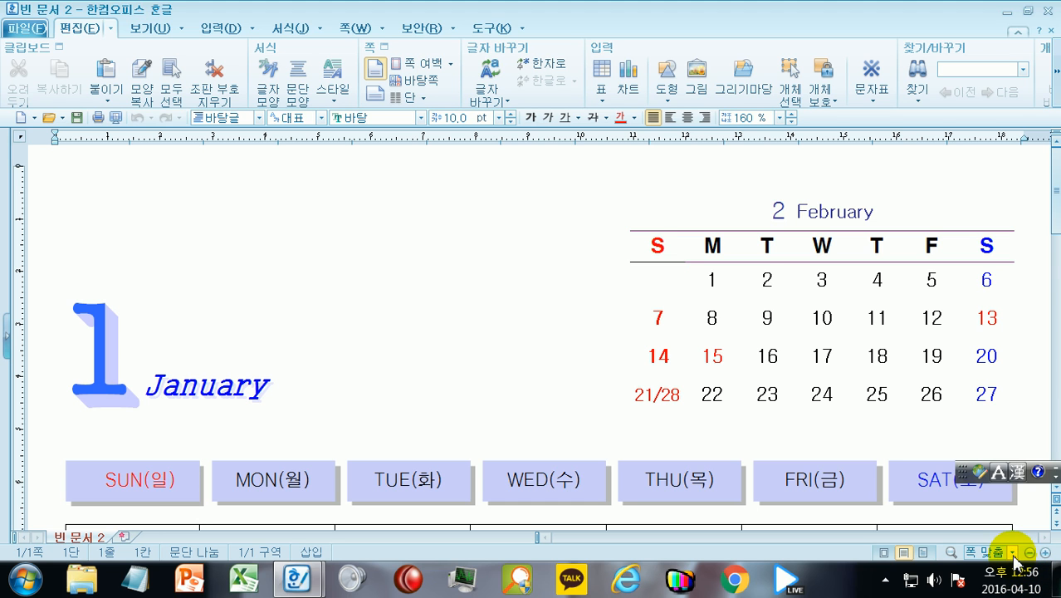
Check the whole calendar page with the page outline (쪽 윤곽) turned on, and return the zoom to page width
click(1012, 552)
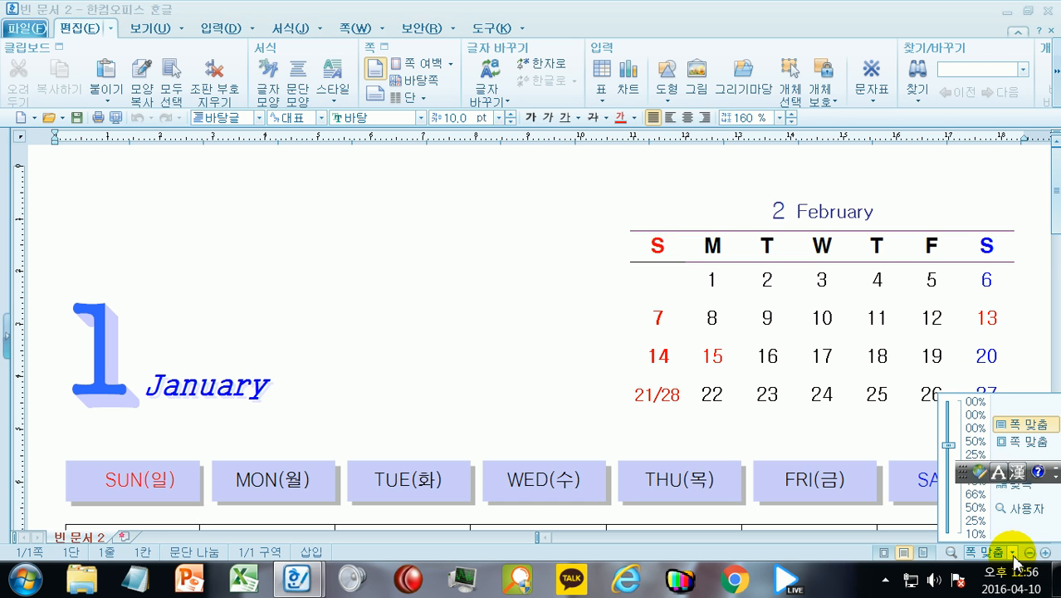
click(1014, 444)
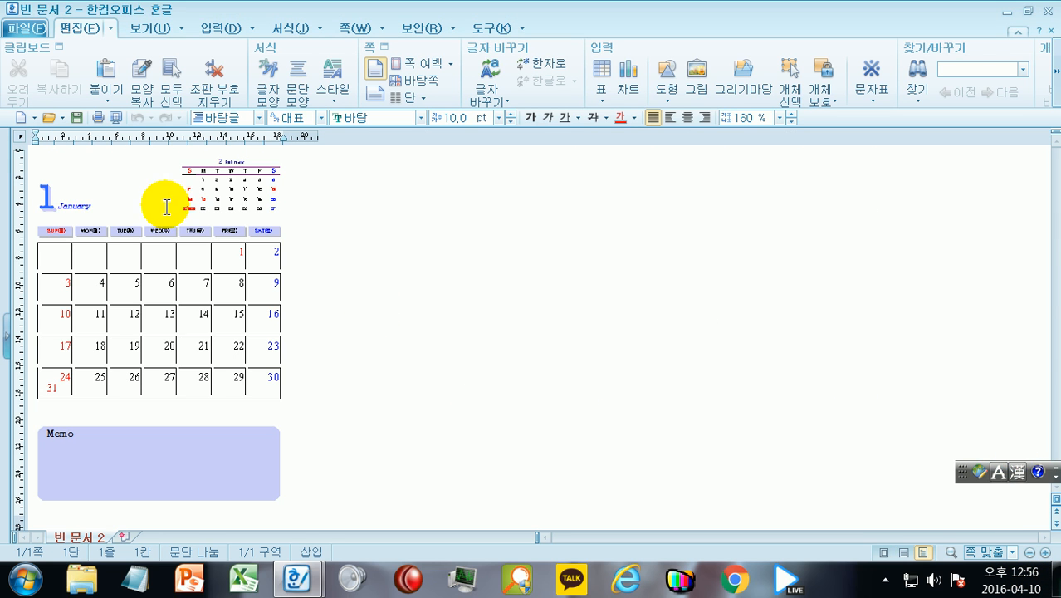
click(165, 29)
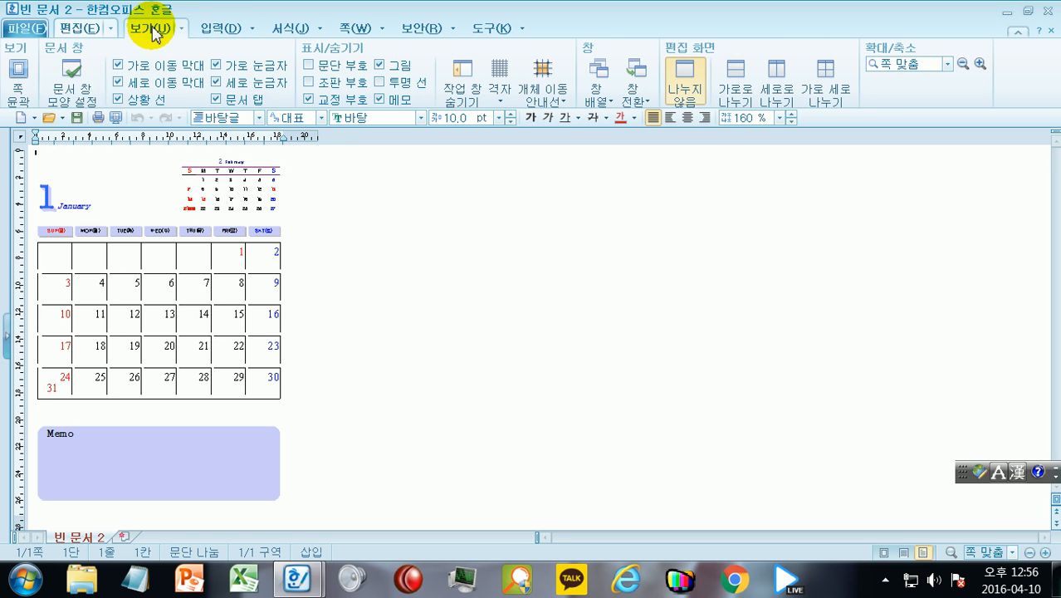
click(27, 86)
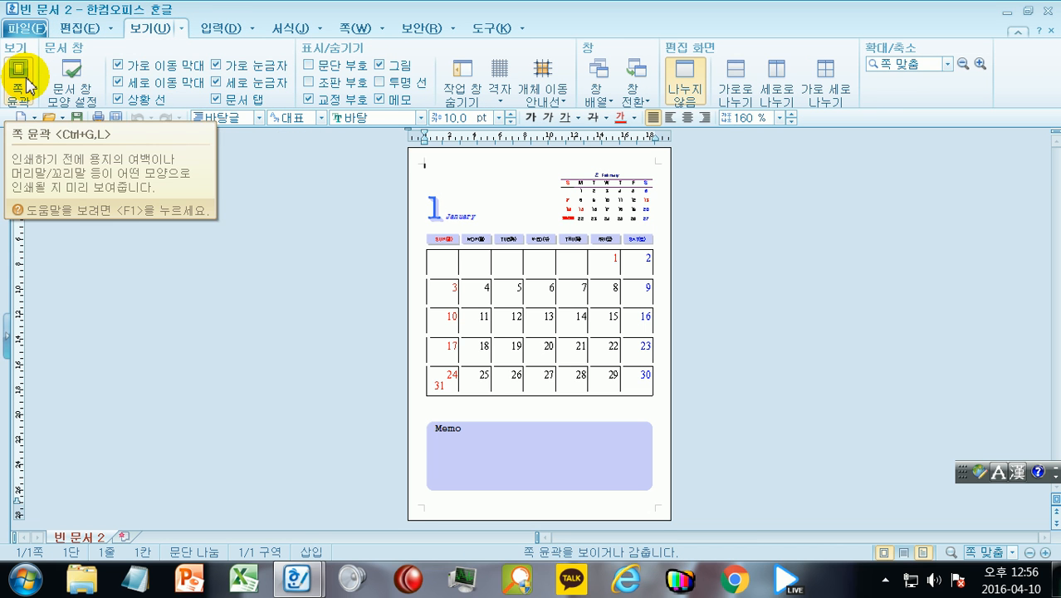
click(1013, 553)
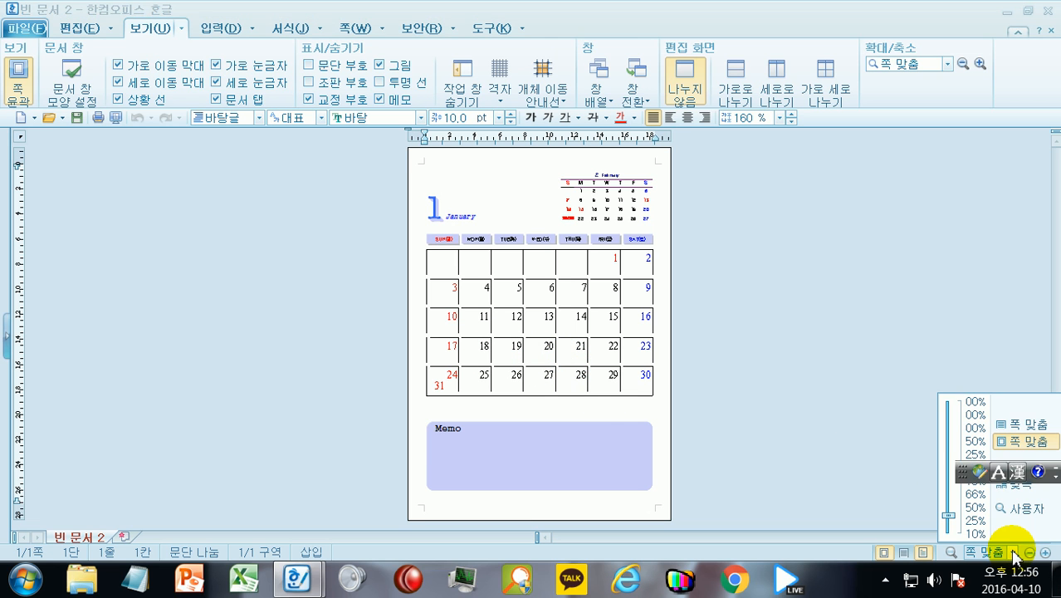
click(1021, 426)
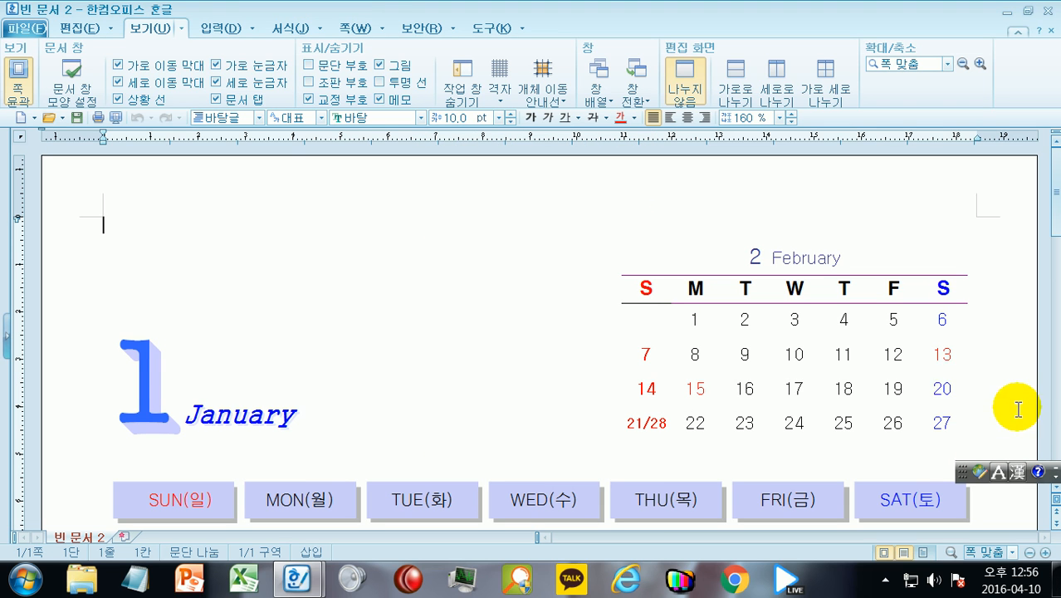
Try to replace the large month number 1 beside January with 4 and with 5, undoing each replacement
double_click(150, 354)
text(4)
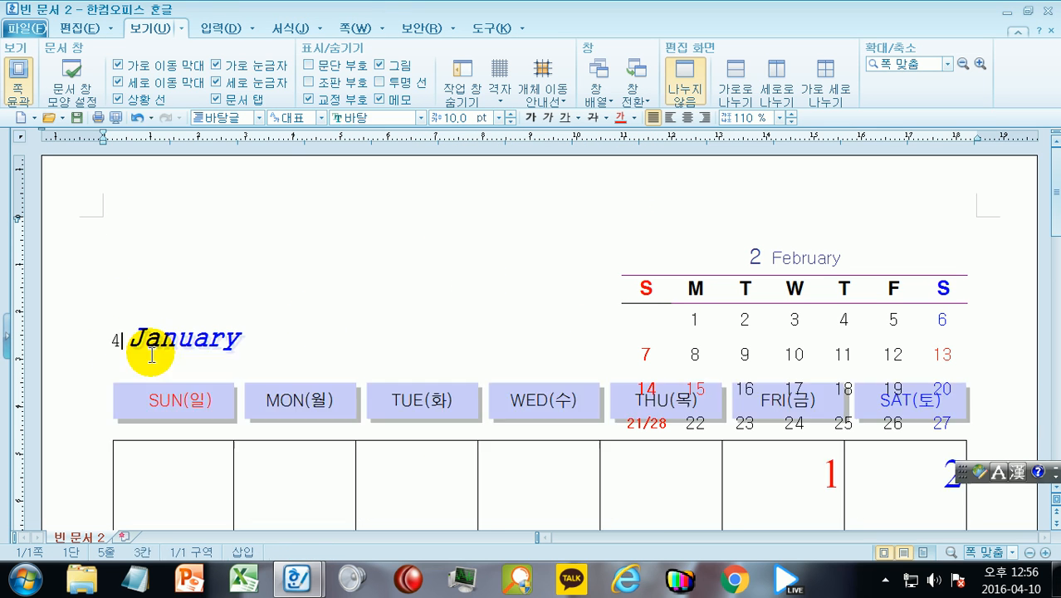
key(ctrl+z)
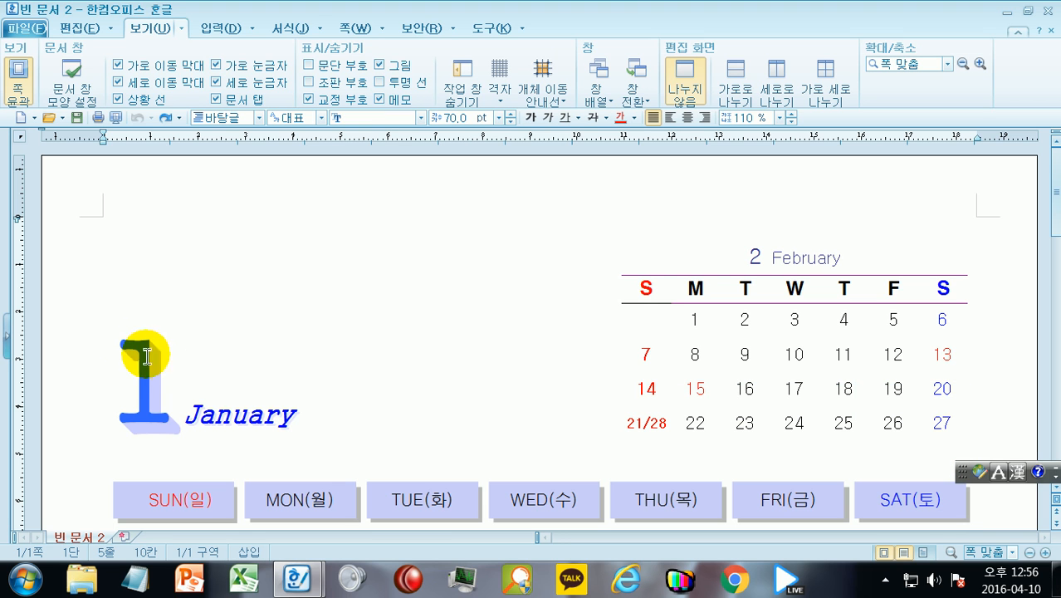
drag(171, 390, 130, 379)
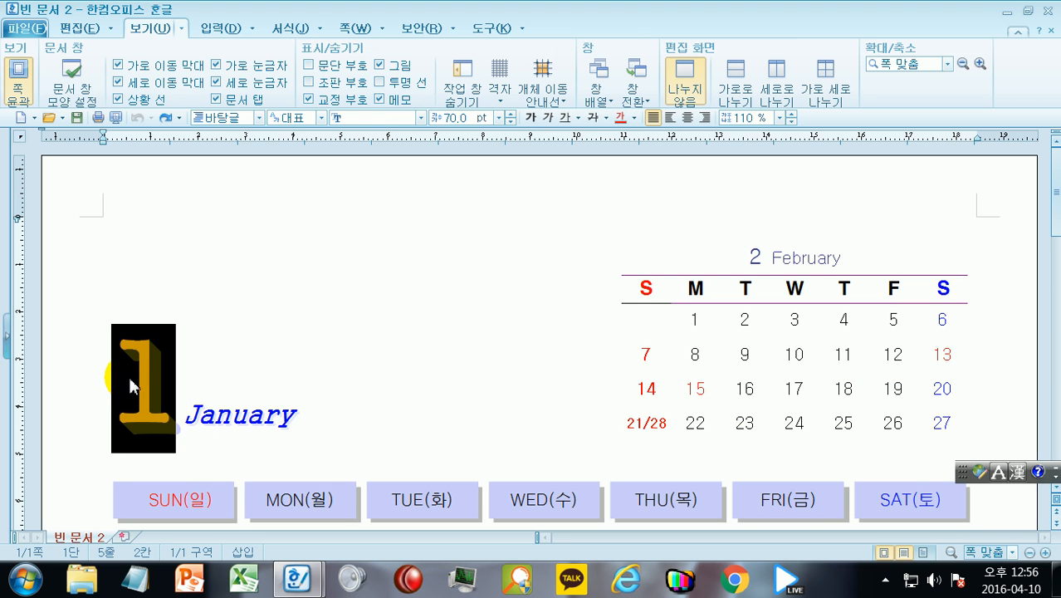
text(5)
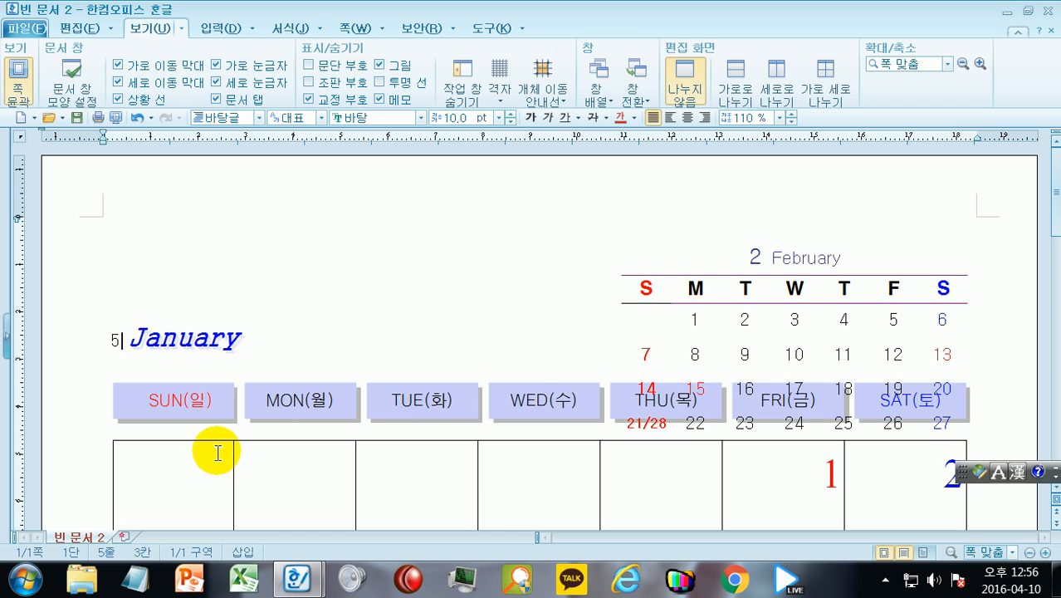
key(ctrl+z)
Try deleting the large month number beside January and entering 5 in its place, and undo all these edits
click(230, 414)
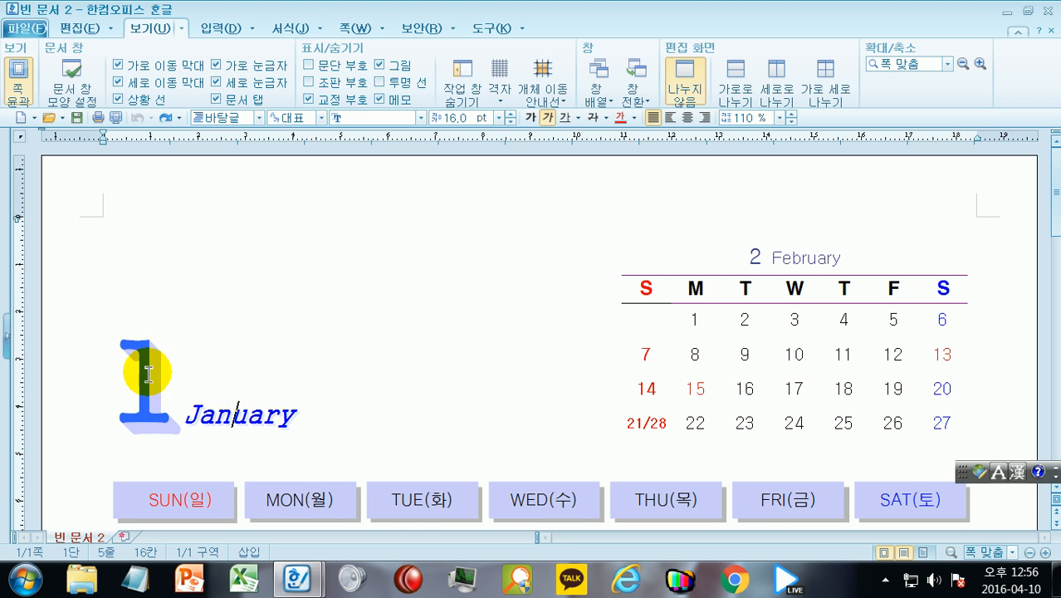
click(88, 385)
click(106, 380)
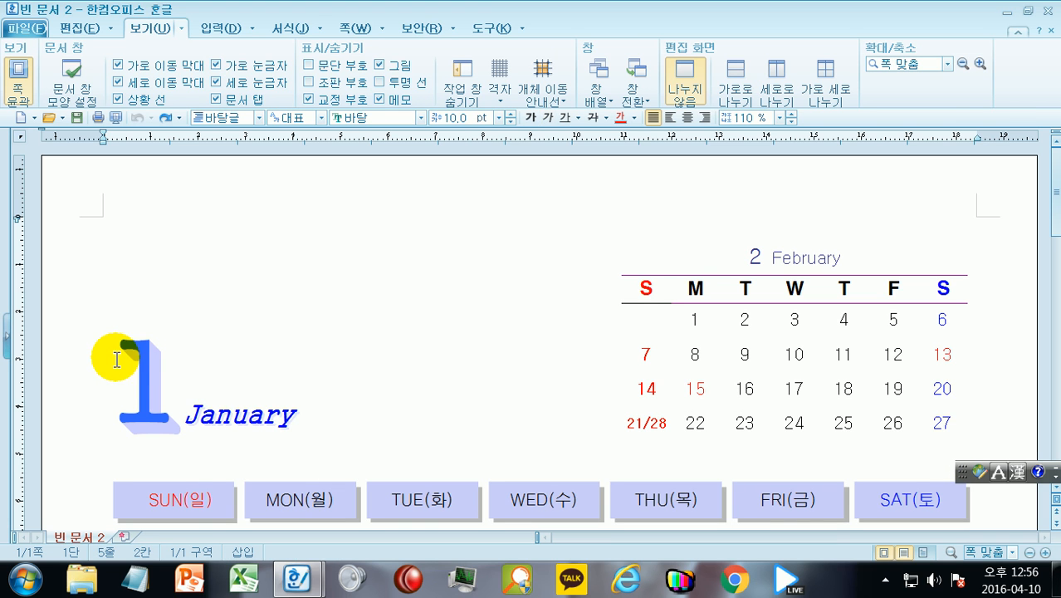
click(145, 352)
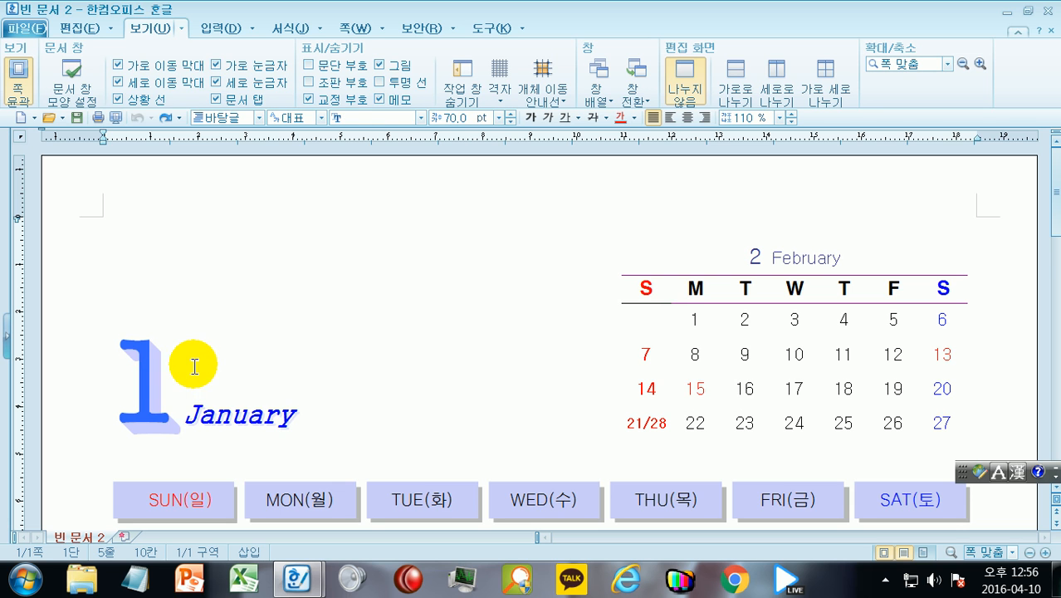
key(BackSpace)
text(5)
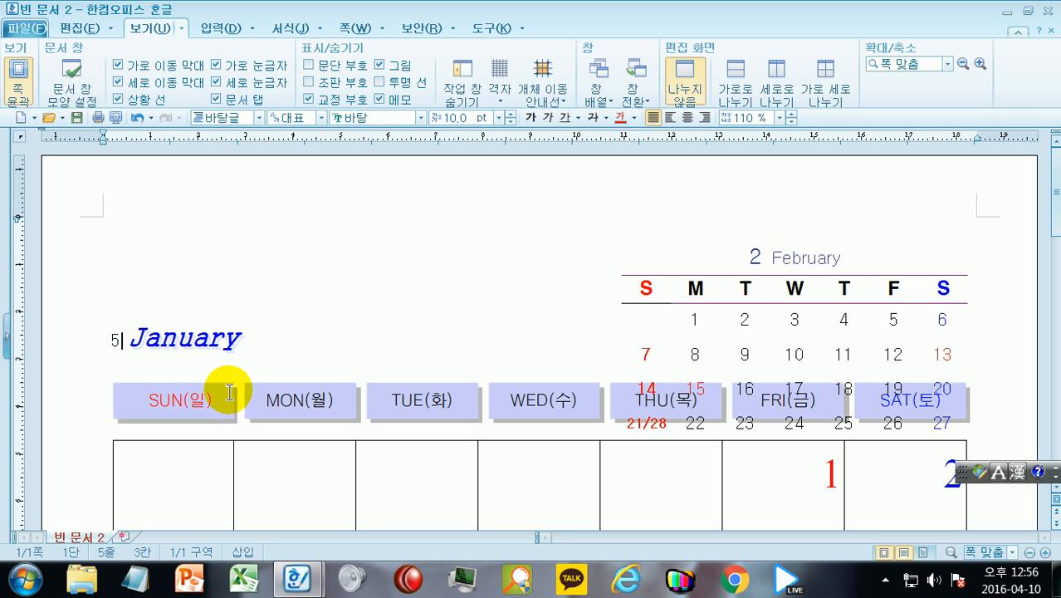
key(BackSpace)
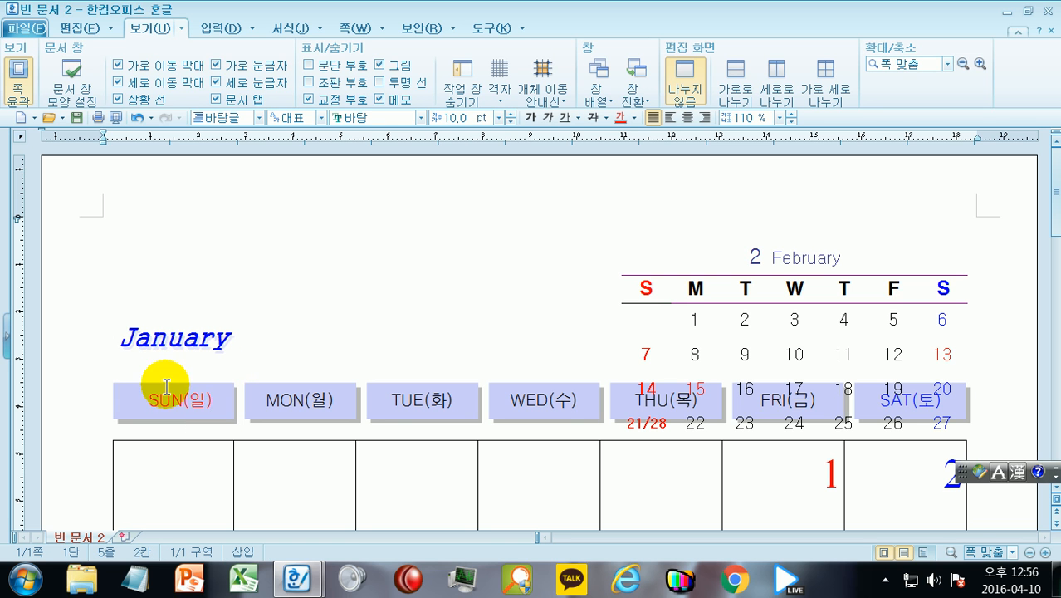
key(ctrl+z)
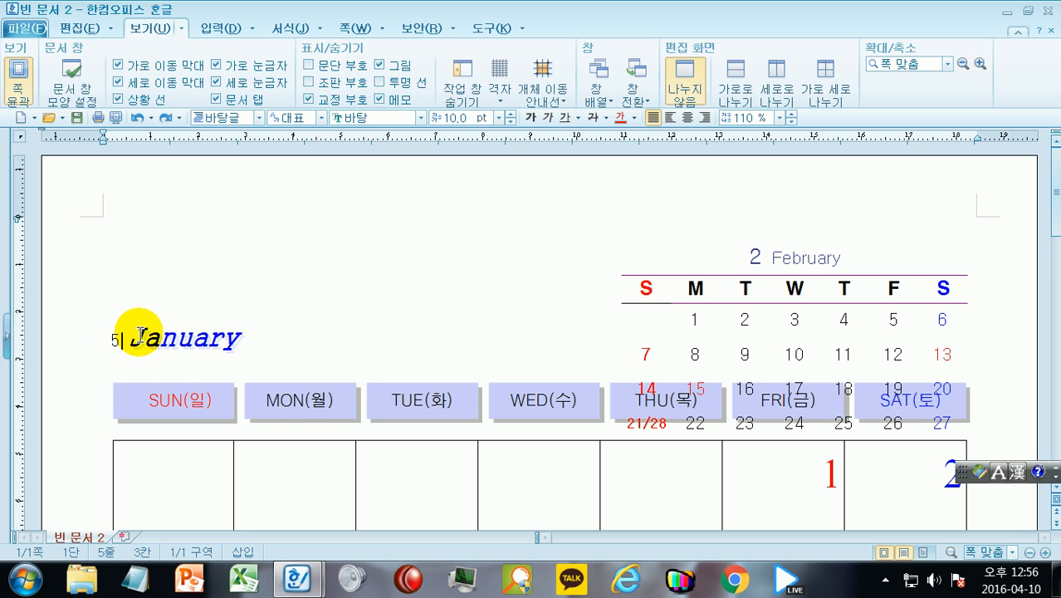
key(ctrl+z)
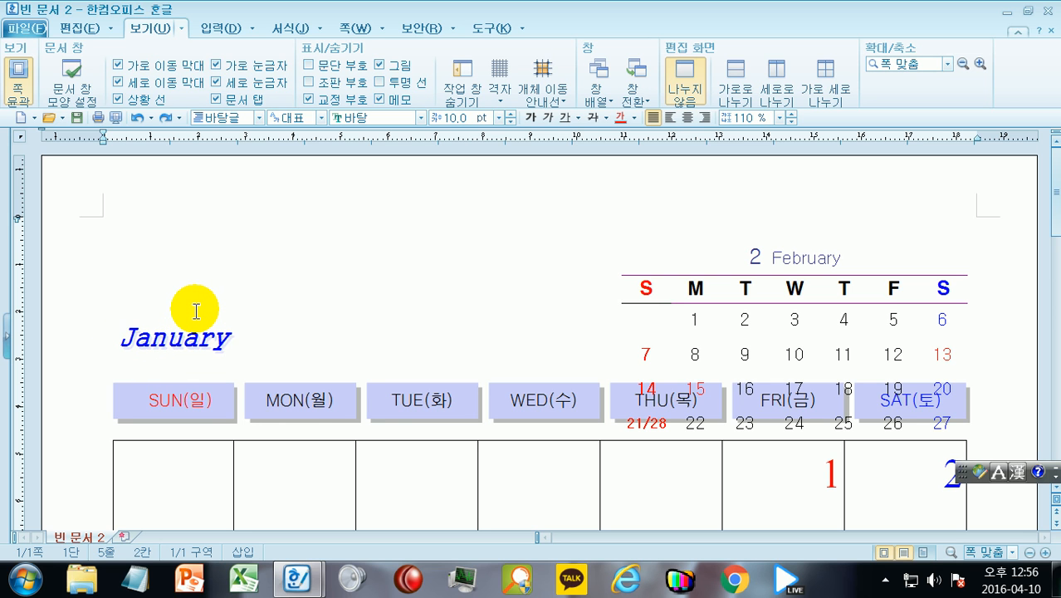
key(ctrl+z)
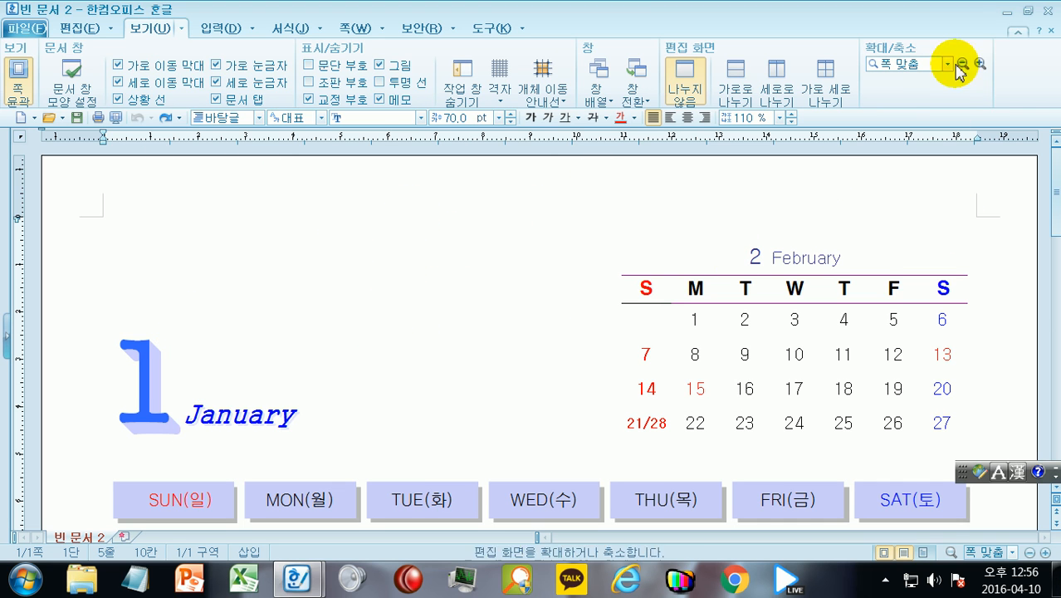
Browse the 인사 문서 category of the 문서마당 gallery, preview the 이력서, 이력서(뒤) and 이력서(앞) templates, and close the gallery without opening one
click(33, 120)
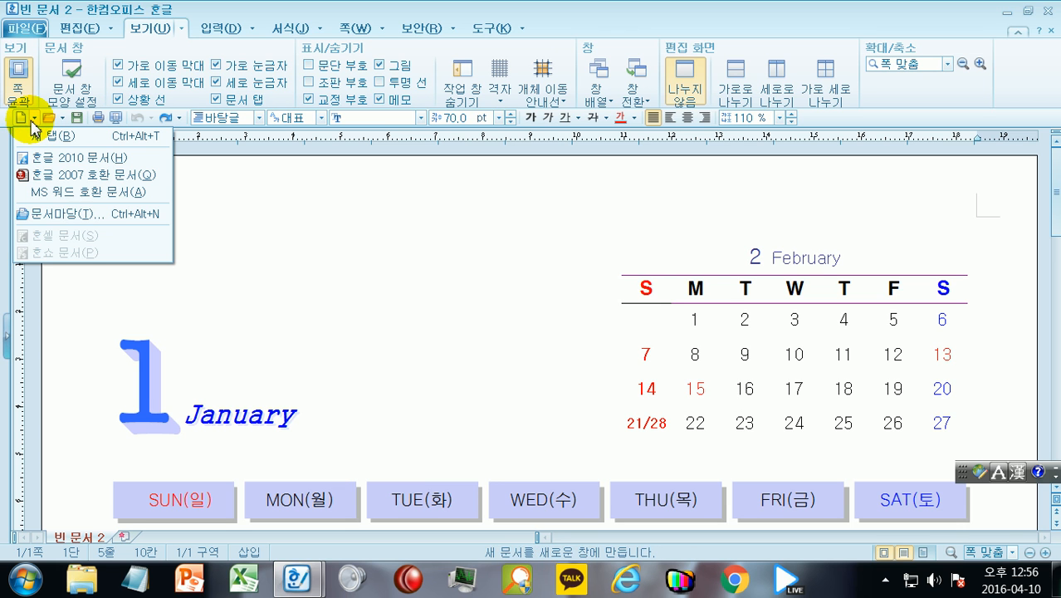
click(74, 214)
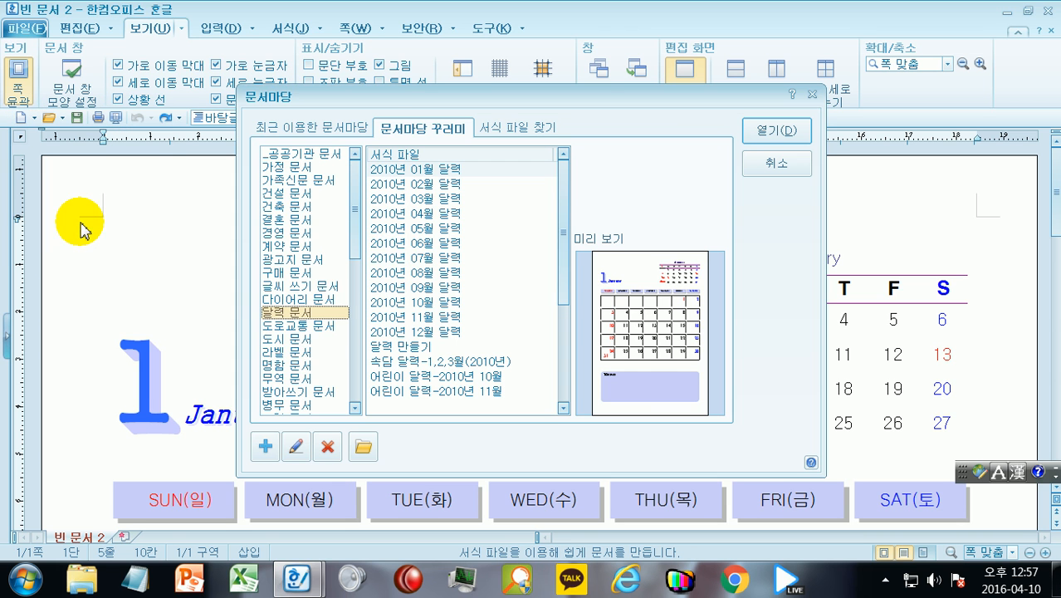
drag(355, 237, 360, 315)
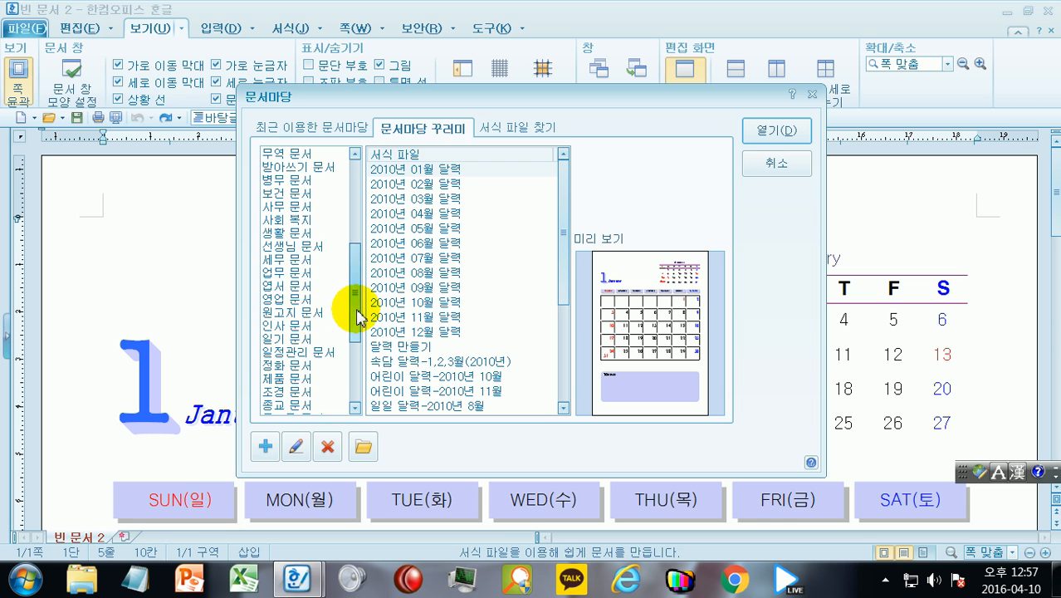
click(294, 326)
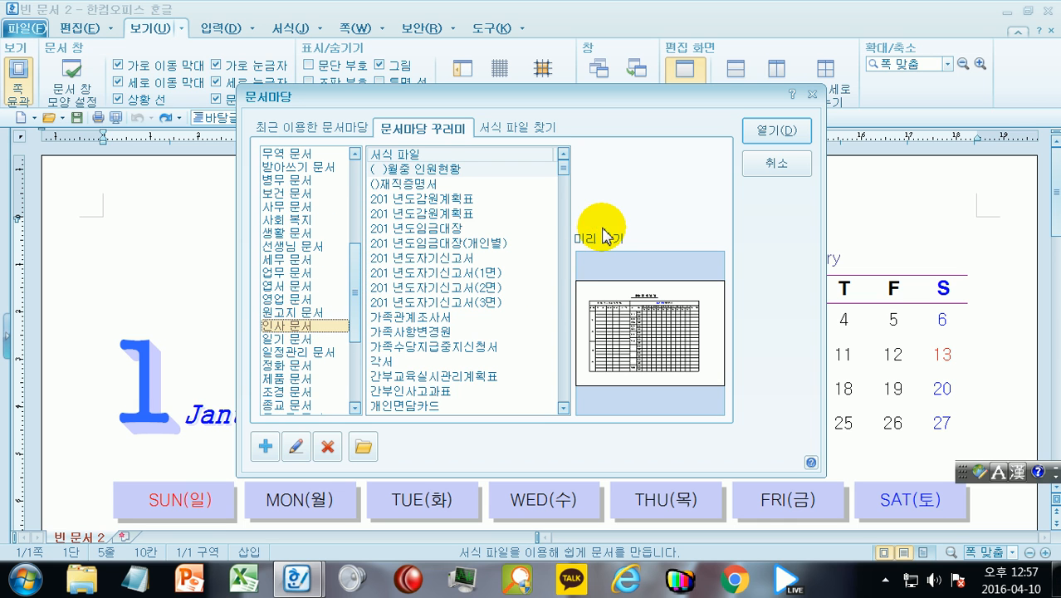
drag(565, 176, 565, 306)
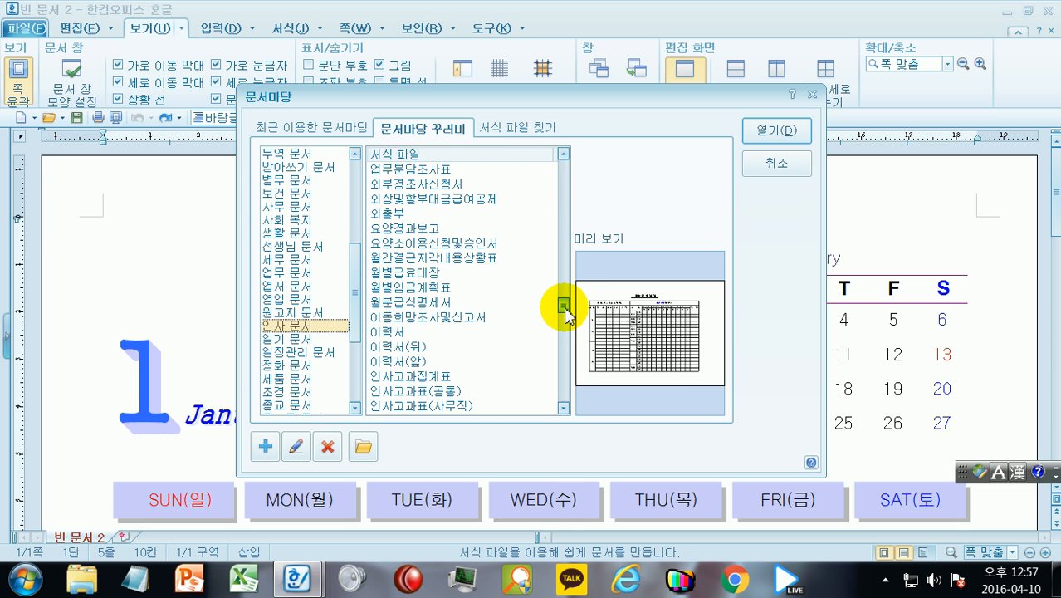
click(409, 333)
click(417, 347)
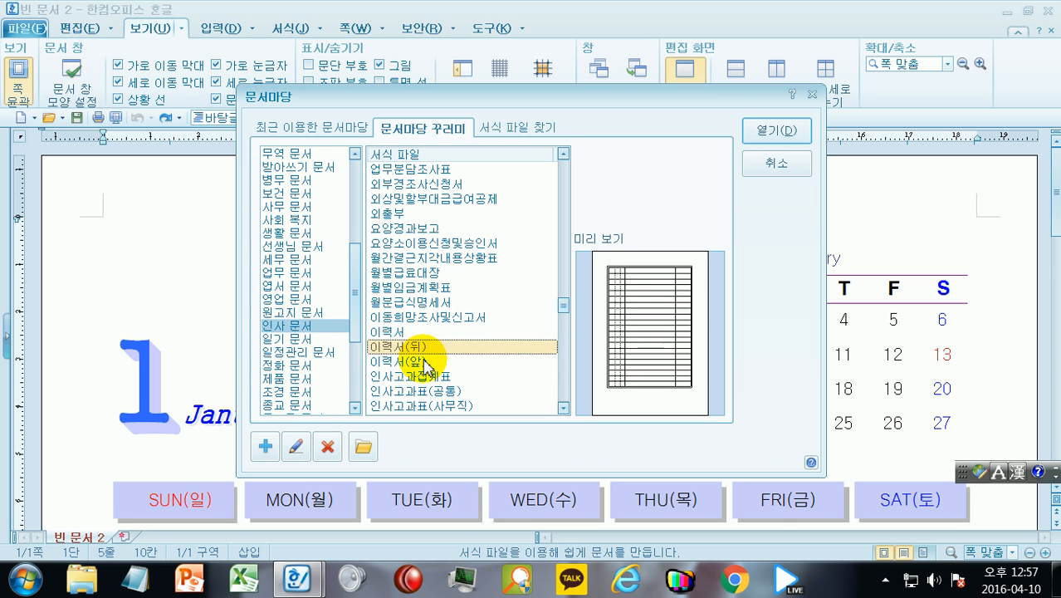
click(425, 363)
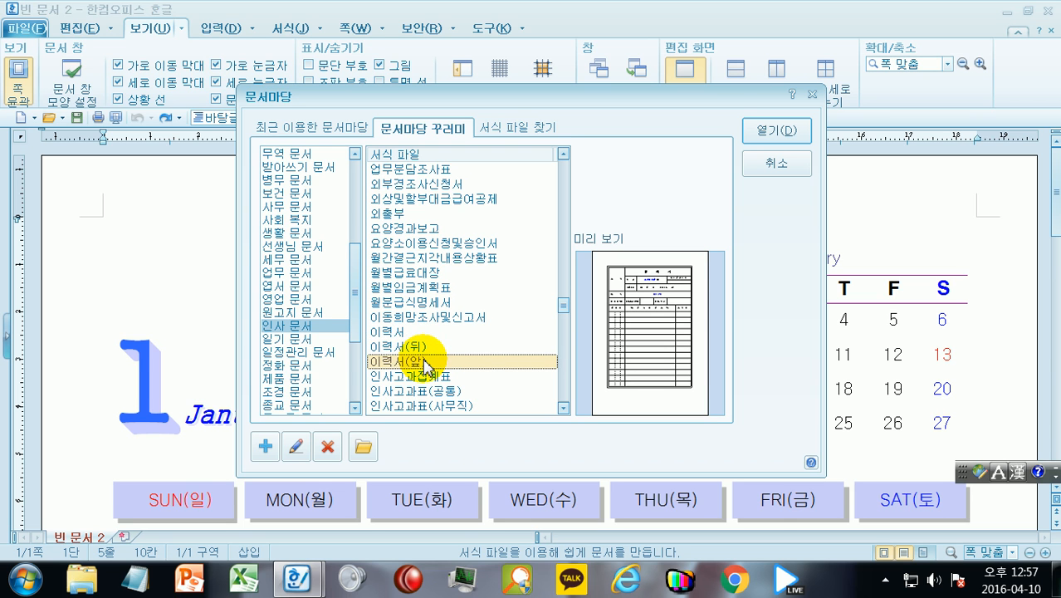
click(764, 168)
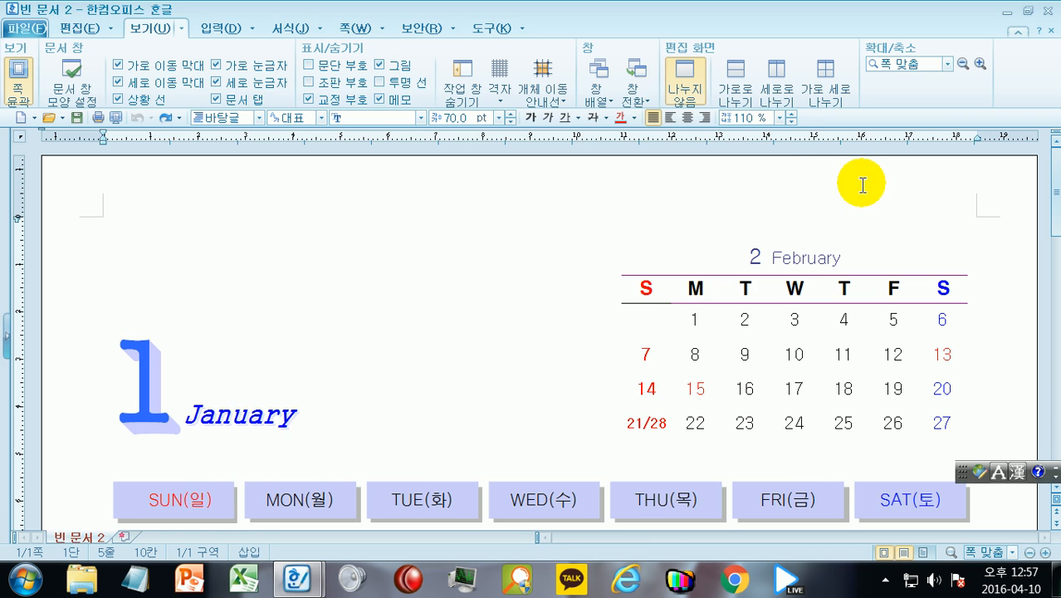
Close the calendar document without saving it
click(1051, 31)
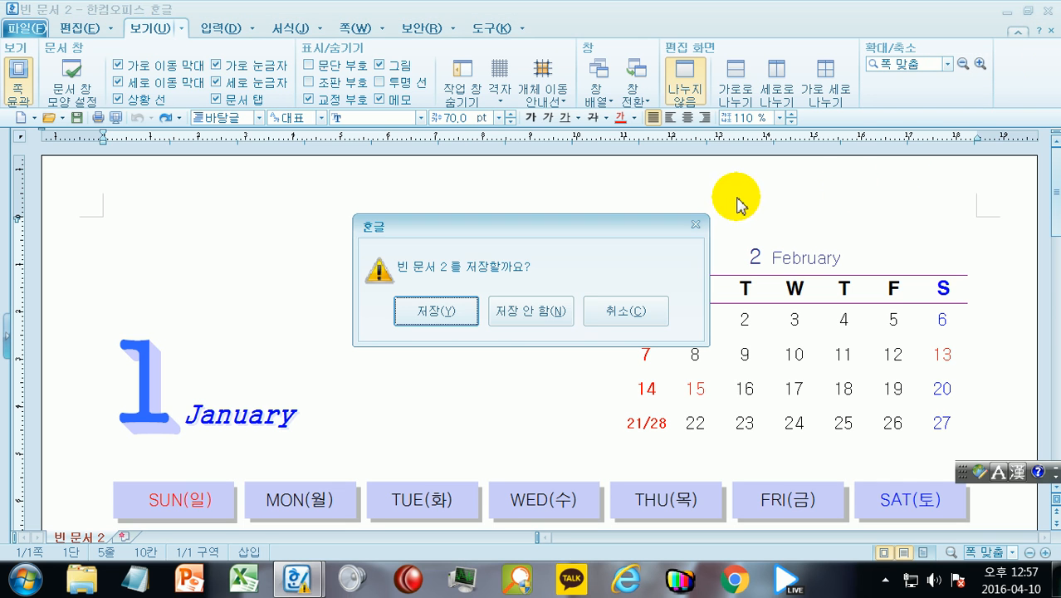
click(552, 315)
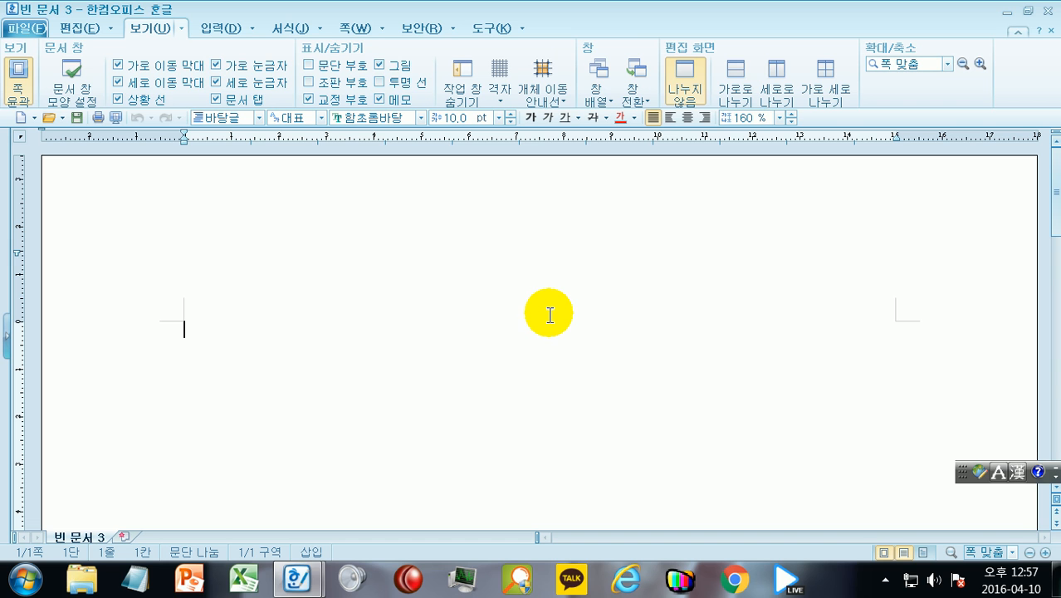
Turn off the 쪽 윤곽 page outline view and look through the table commands available for editing and input
click(18, 83)
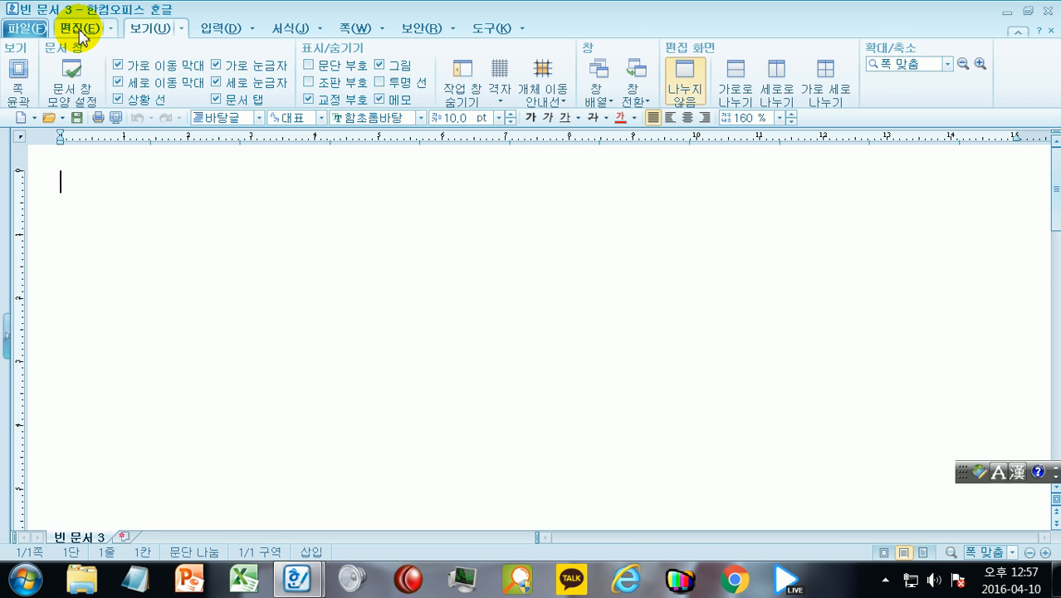
click(80, 30)
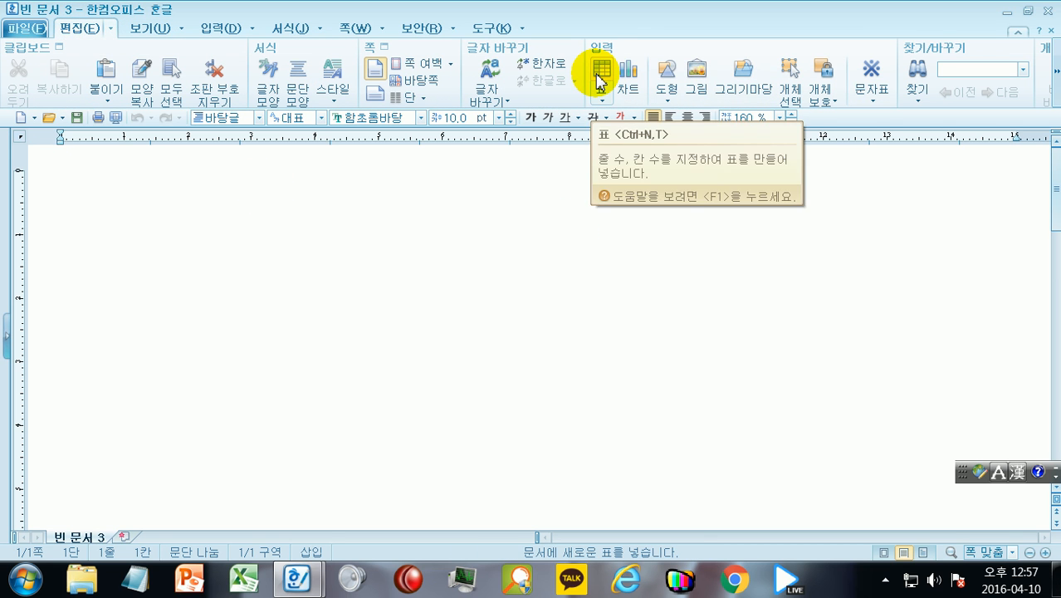
click(249, 27)
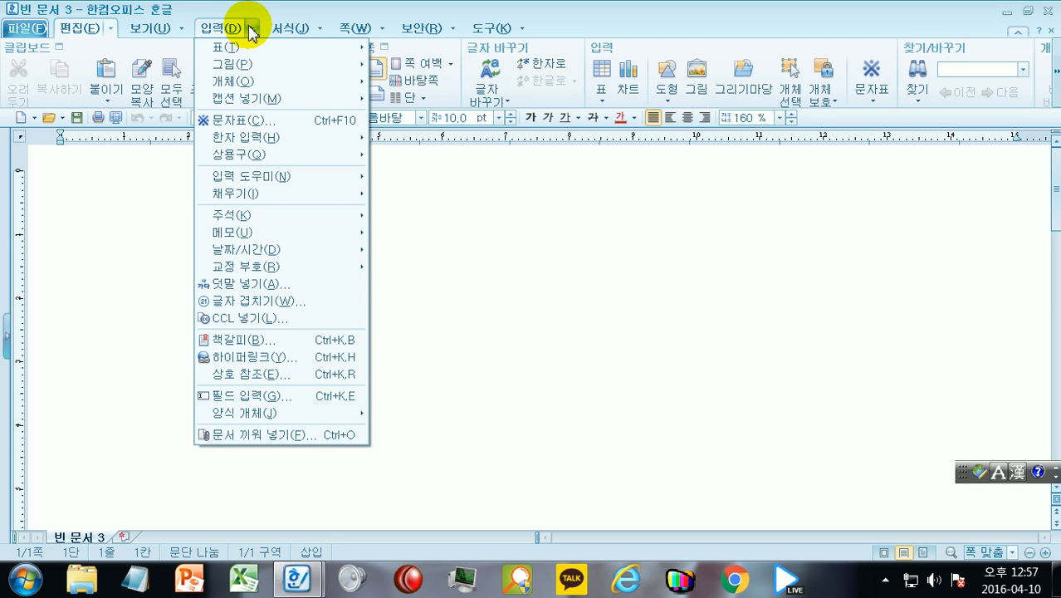
mouse_move(251, 53)
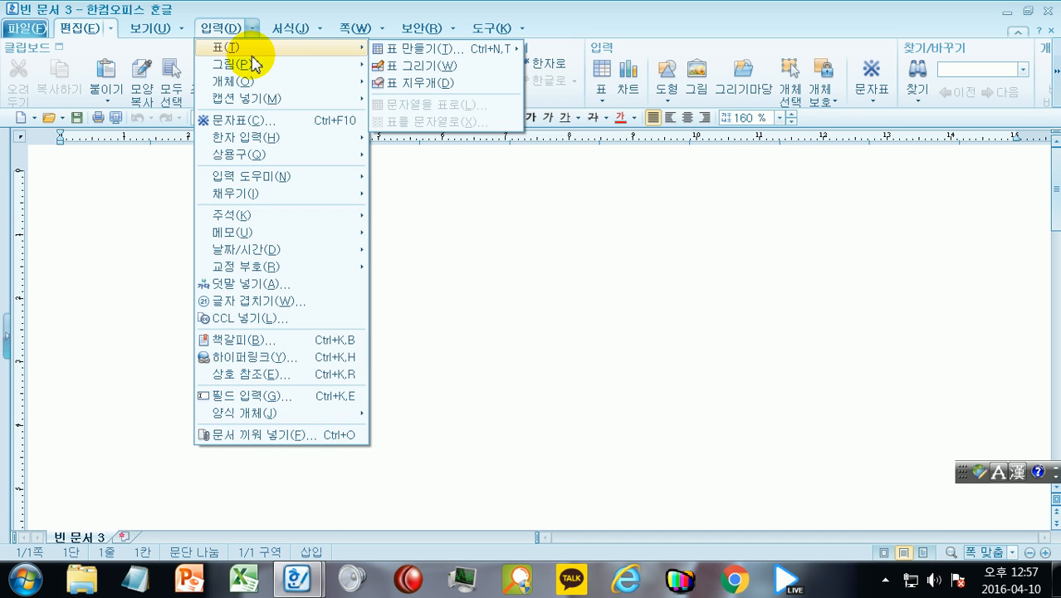
click(217, 31)
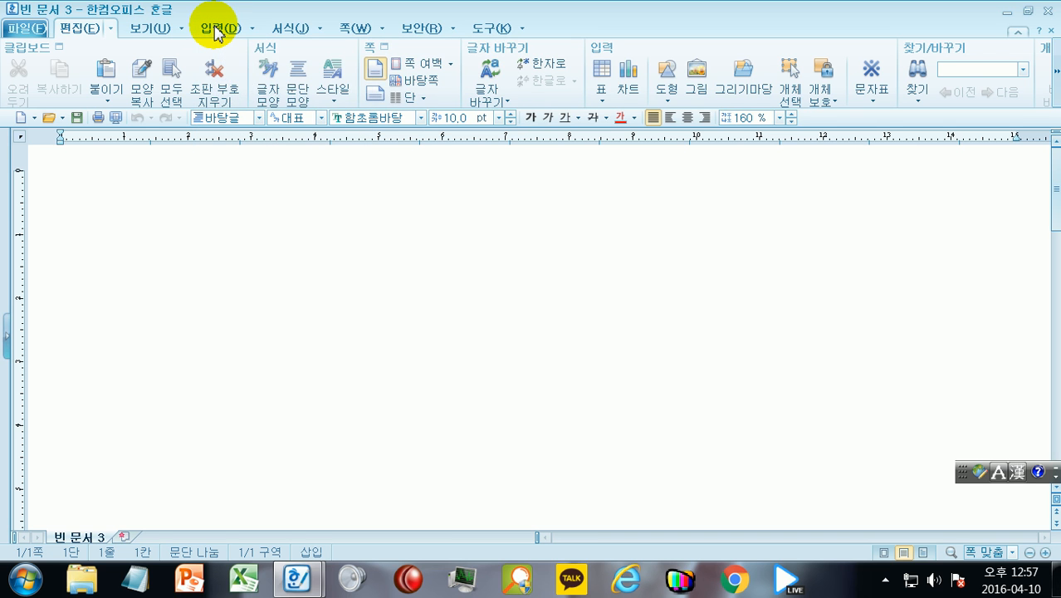
click(215, 31)
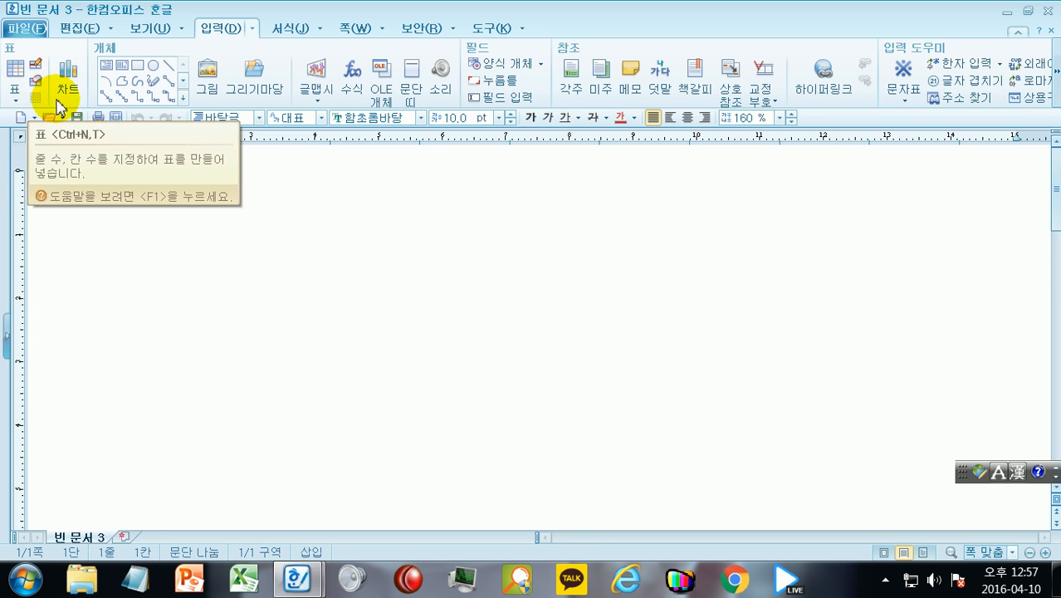
click(80, 28)
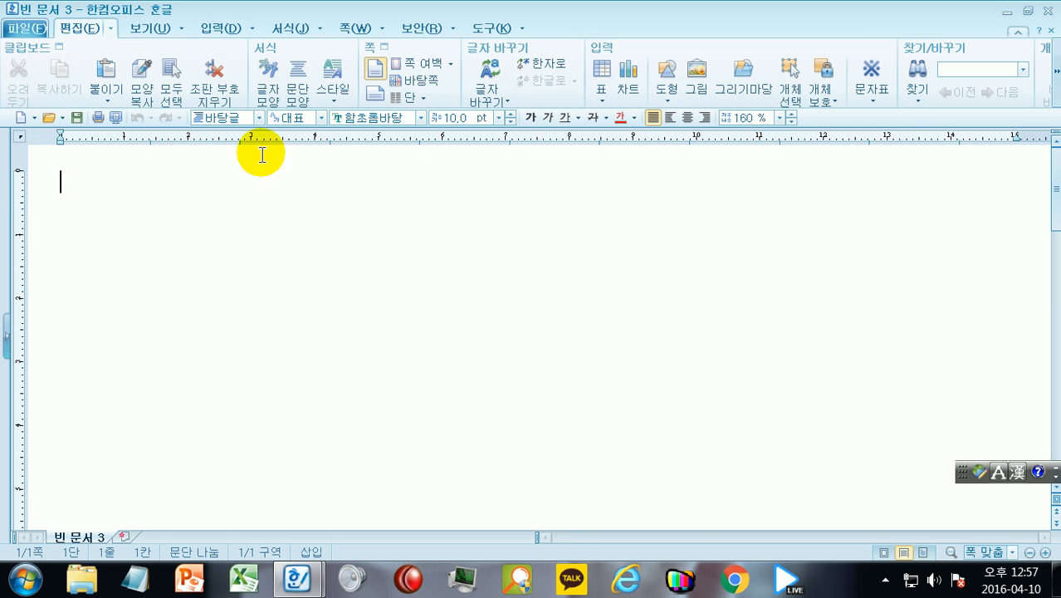
Insert a table of 5 rows and 5 columns with 글자처럼 취급 on, and shift it down with four blank lines
click(601, 70)
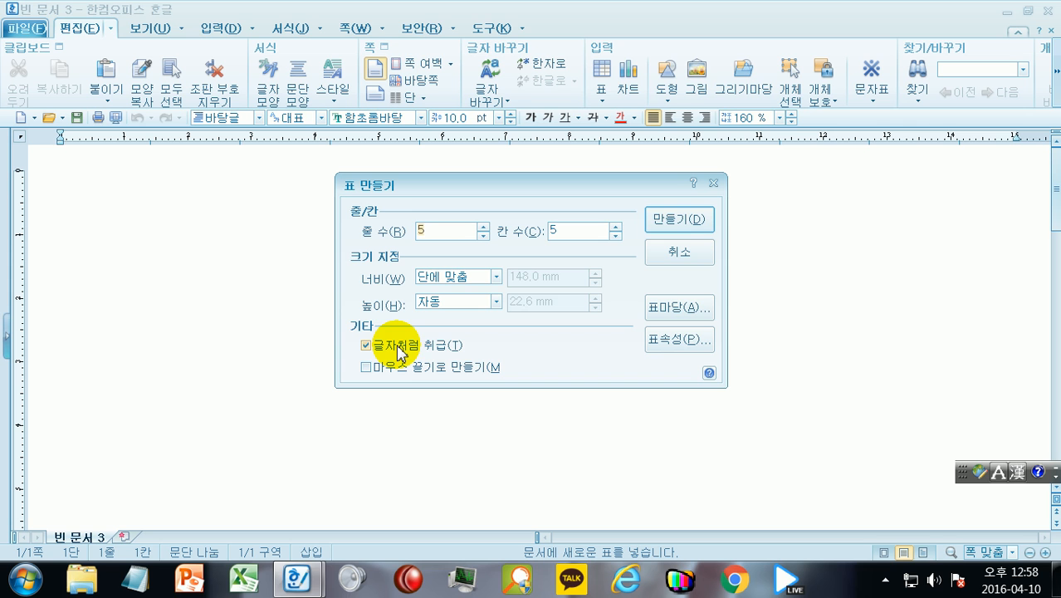
click(679, 219)
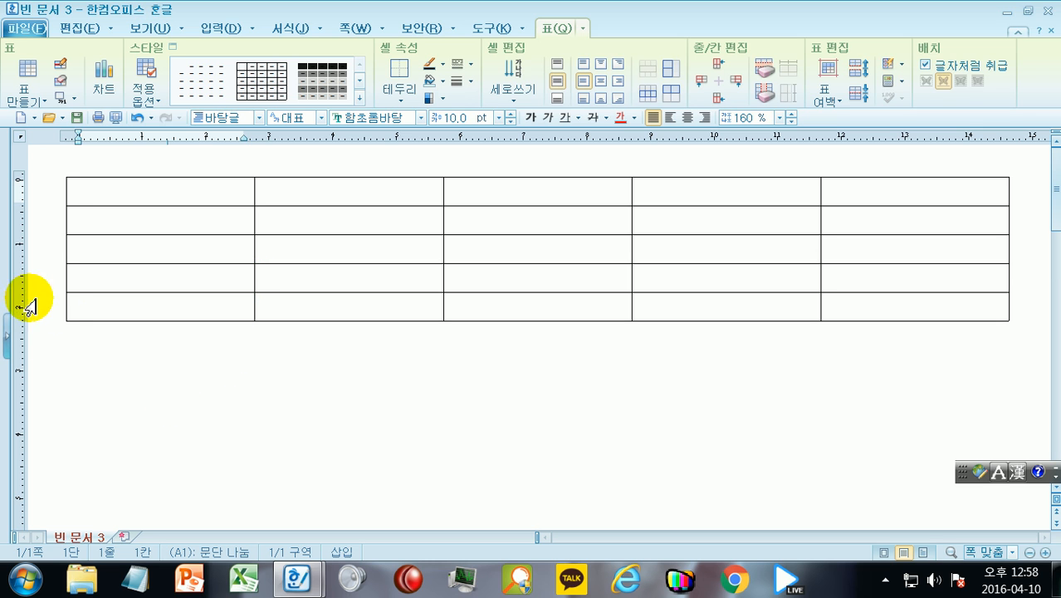
click(58, 288)
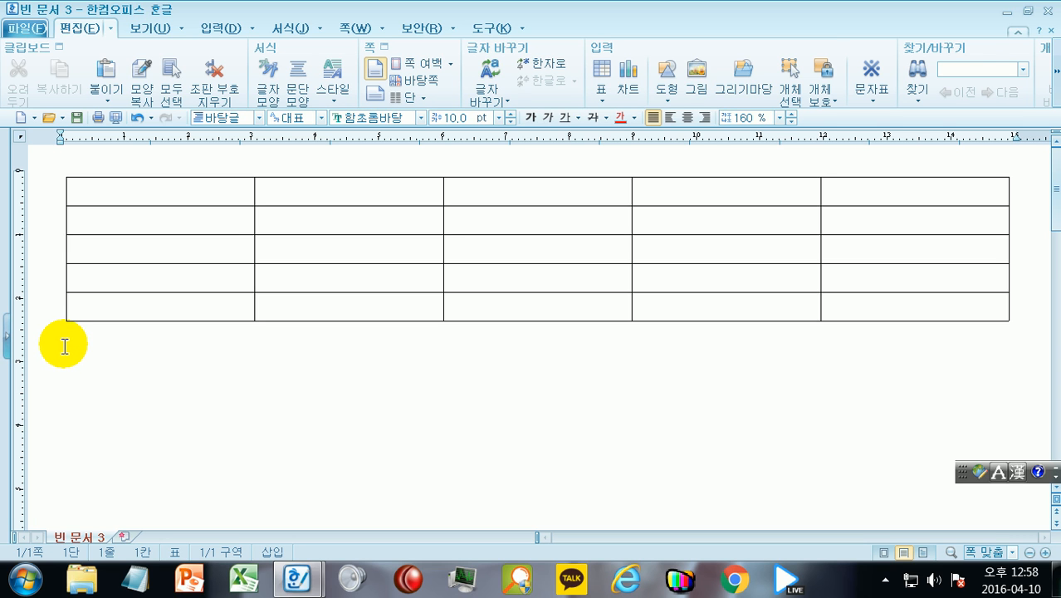
key(Return)
key(Return)
key(Return)
key(Return)
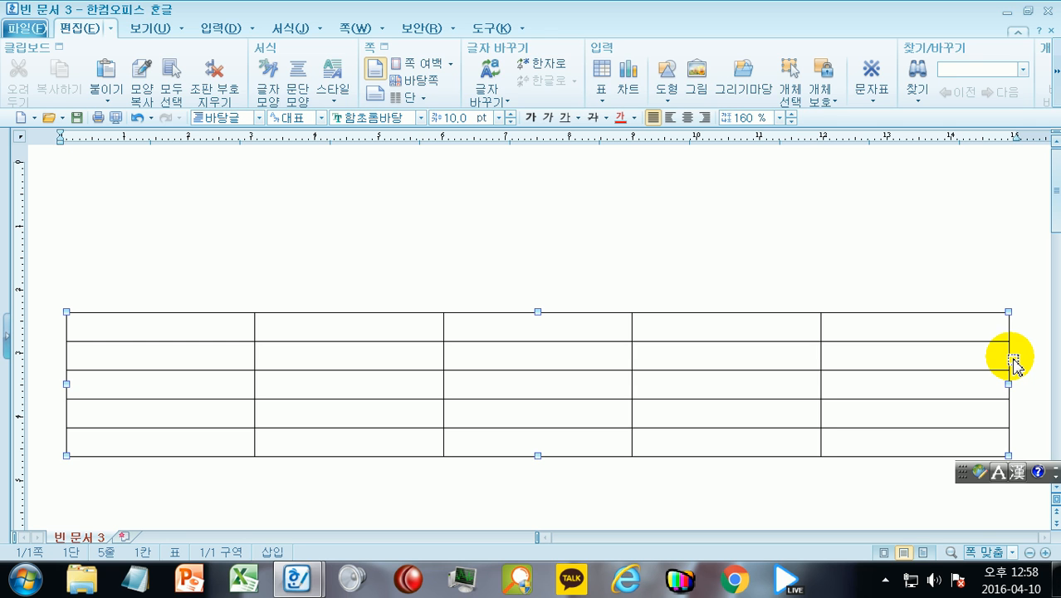
Narrow the table from its outer edge to about 92 mm wide
click(1014, 363)
drag(995, 387, 653, 381)
click(740, 367)
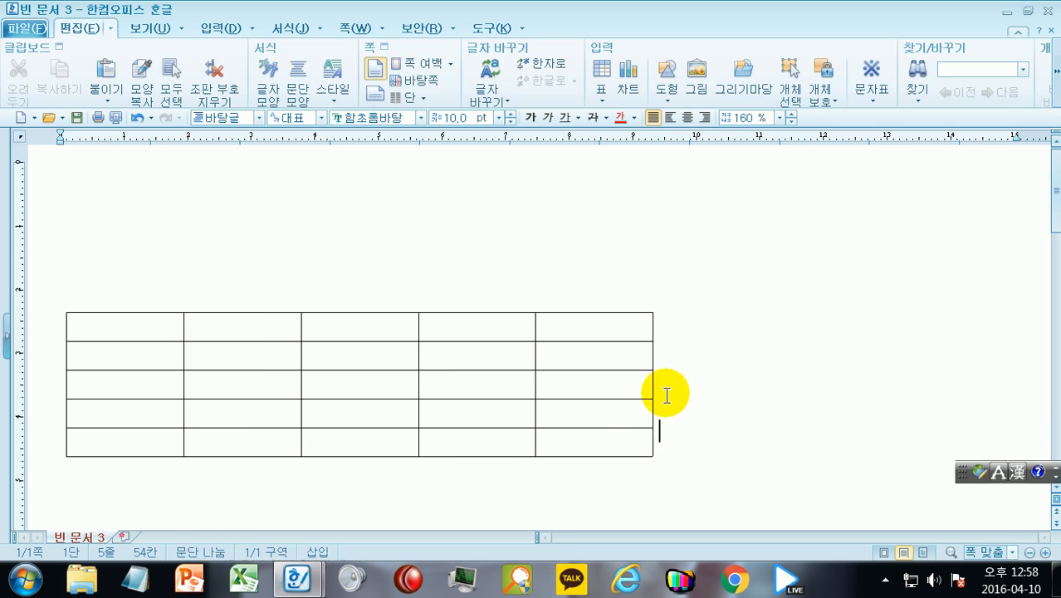
Indent the table with spaces, and remove those spaces and the blank lines before it
click(58, 420)
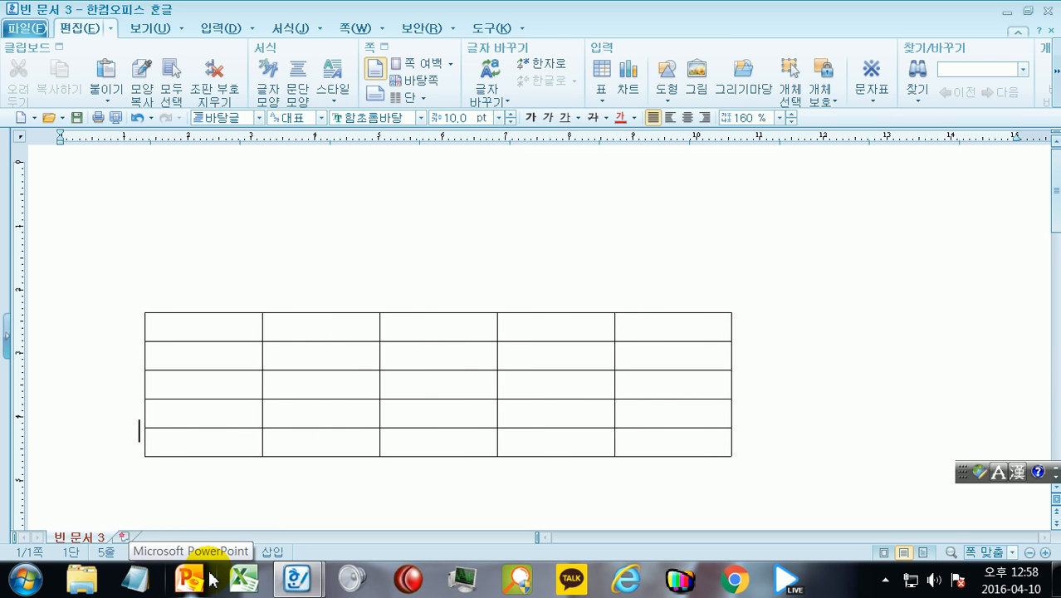
key(BackSpace)
key(BackSpace)
key(BackSpace)
key(BackSpace)
key(BackSpace)
key(BackSpace)
key(BackSpace)
key(BackSpace)
key(BackSpace)
key(BackSpace)
key(BackSpace)
key(BackSpace)
key(BackSpace)
key(BackSpace)
key(BackSpace)
key(BackSpace)
key(BackSpace)
key(BackSpace)
key(BackSpace)
key(BackSpace)
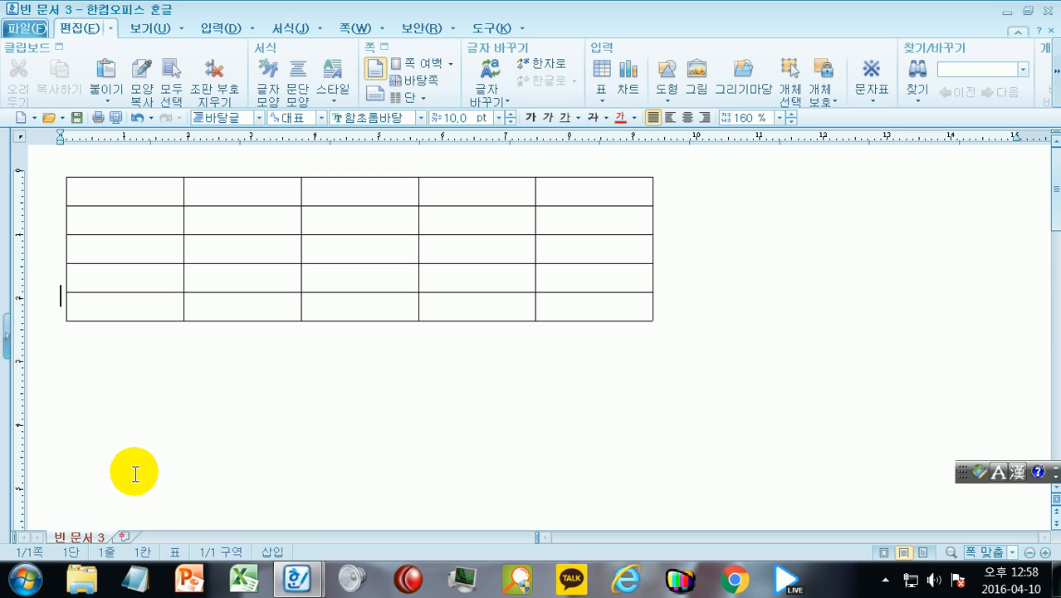
Try centre, right and left alignment on the table's line, and set it back to justified
click(688, 118)
click(704, 118)
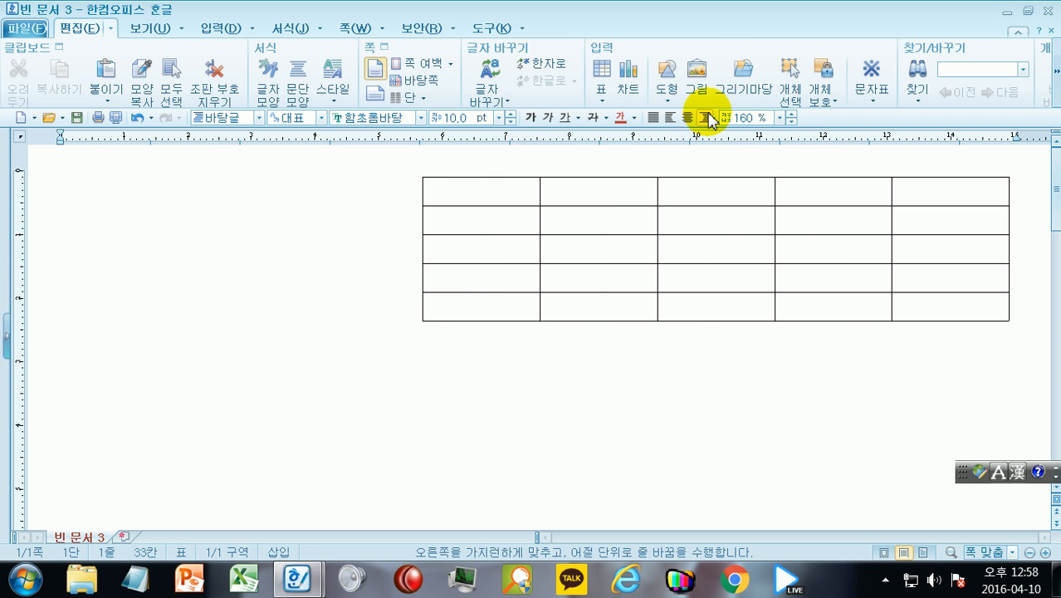
click(670, 118)
click(654, 118)
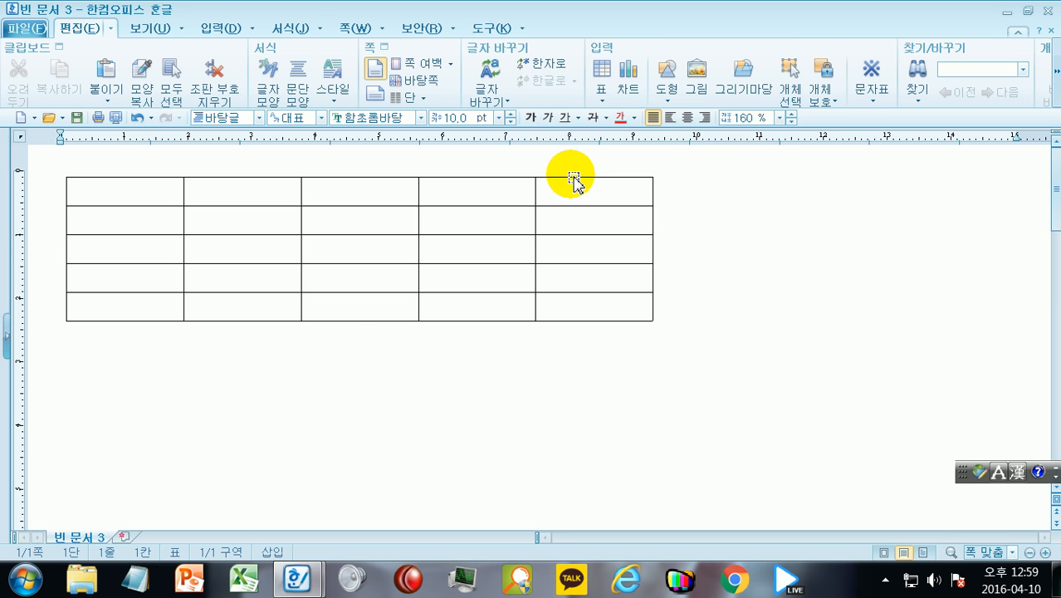
Turn off 글자처럼 취급 in the table's object properties and deselect the table
click(574, 179)
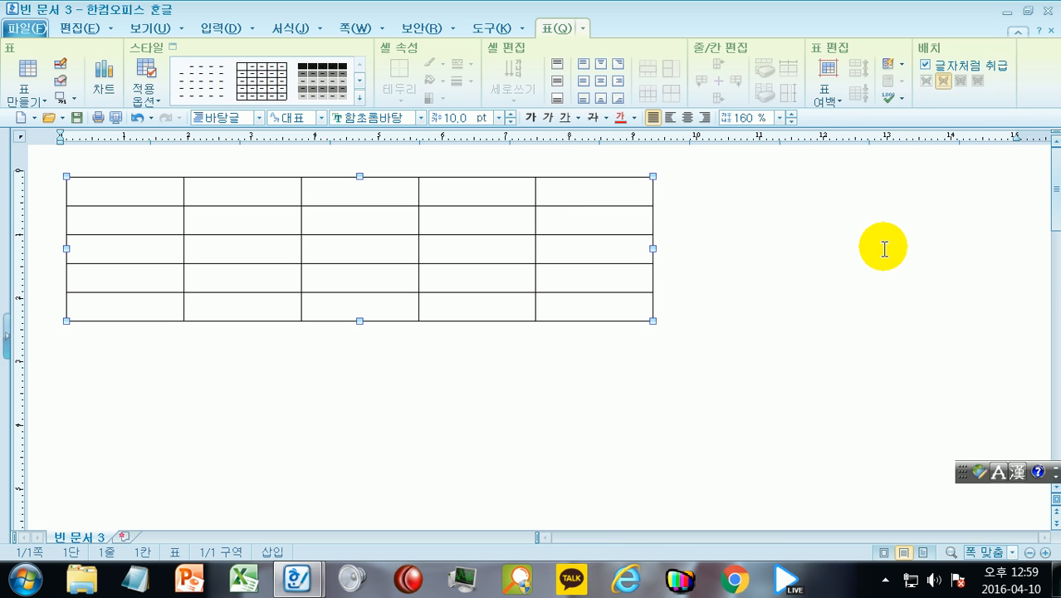
right_click(495, 196)
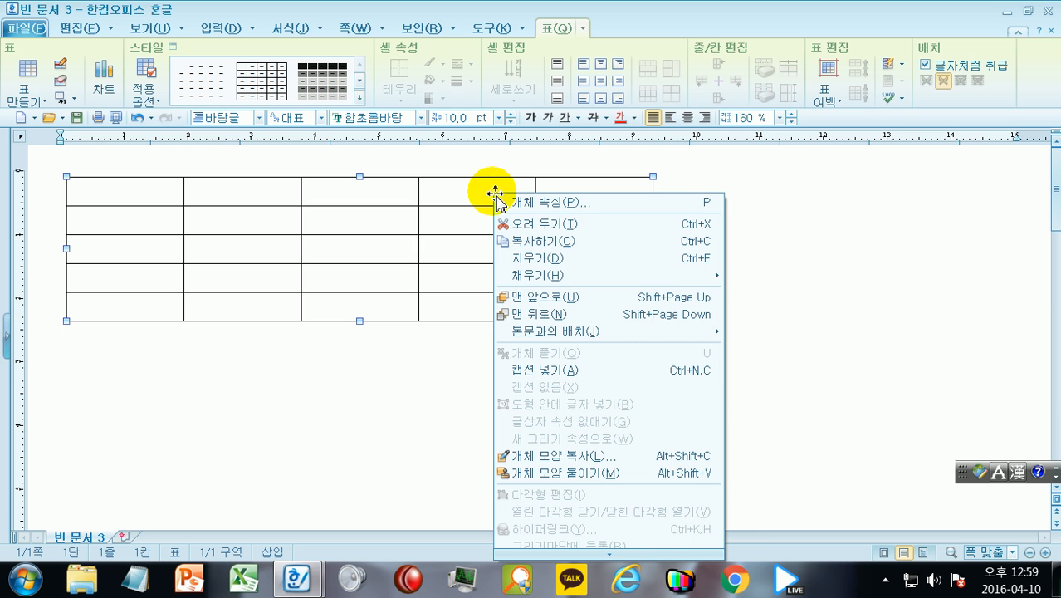
click(580, 203)
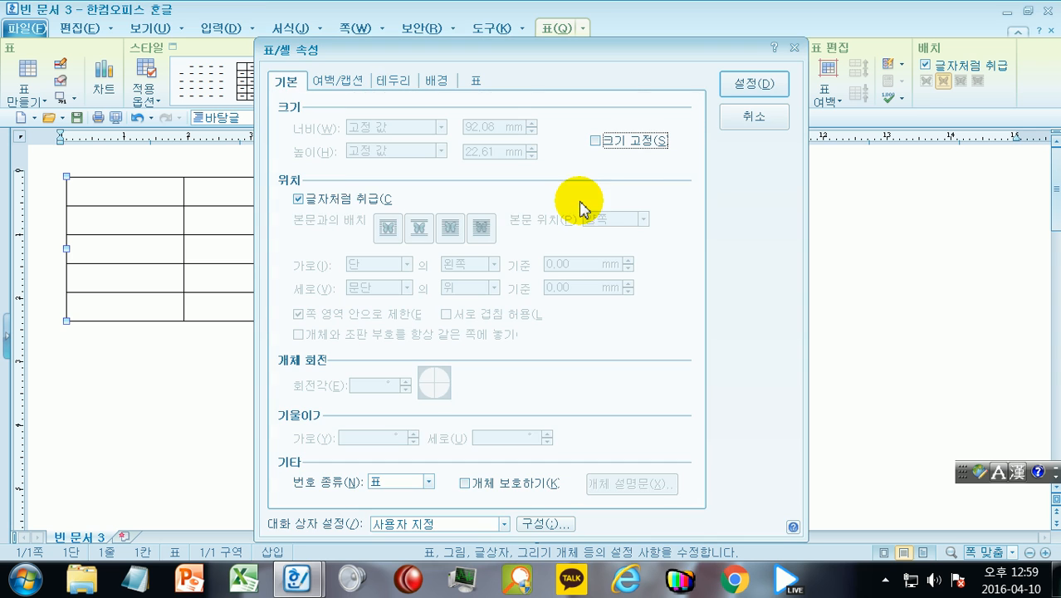
click(303, 204)
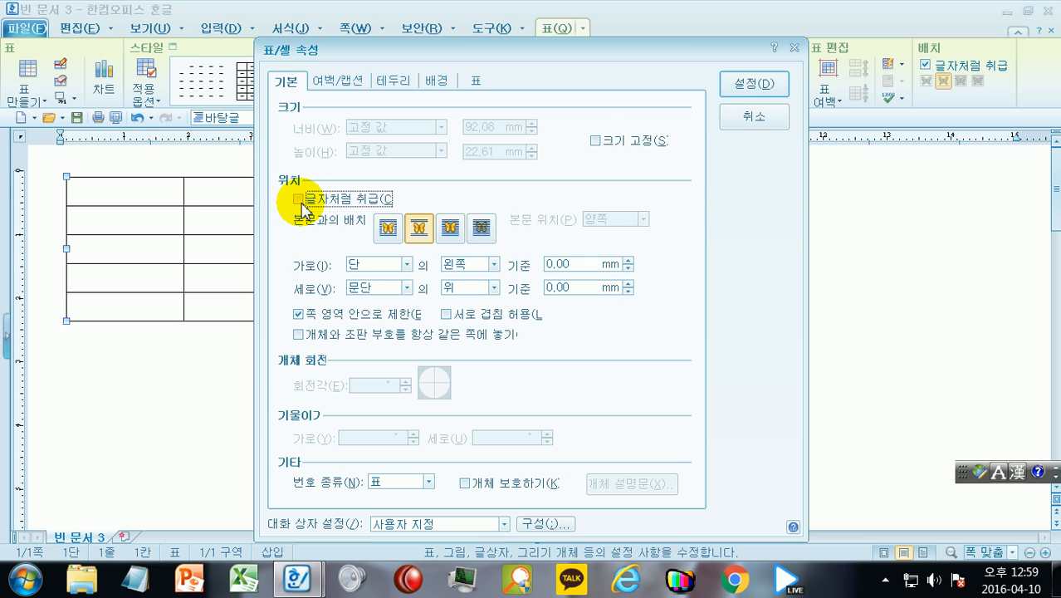
click(741, 86)
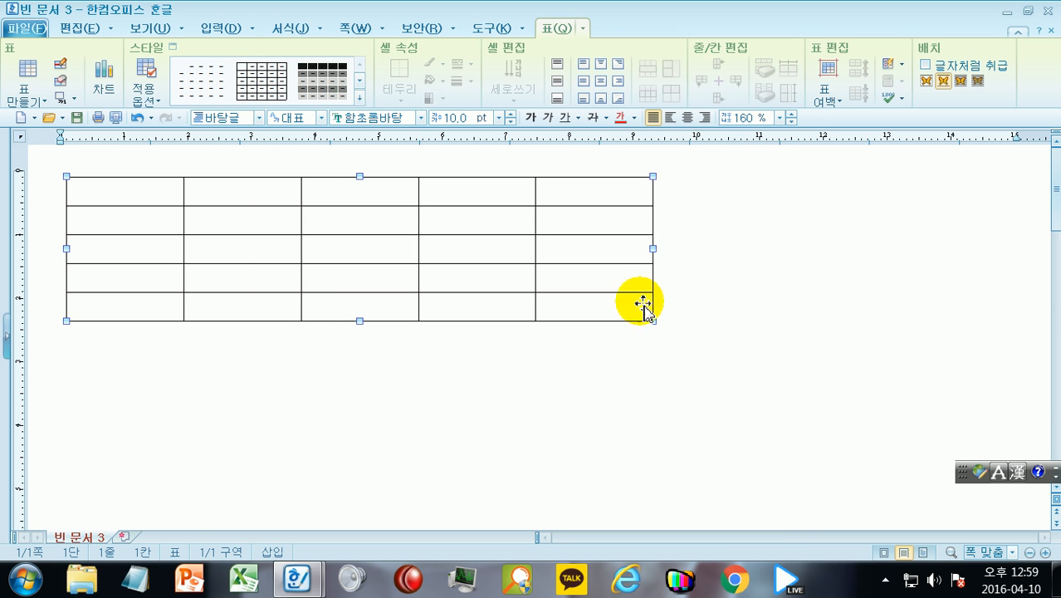
click(580, 368)
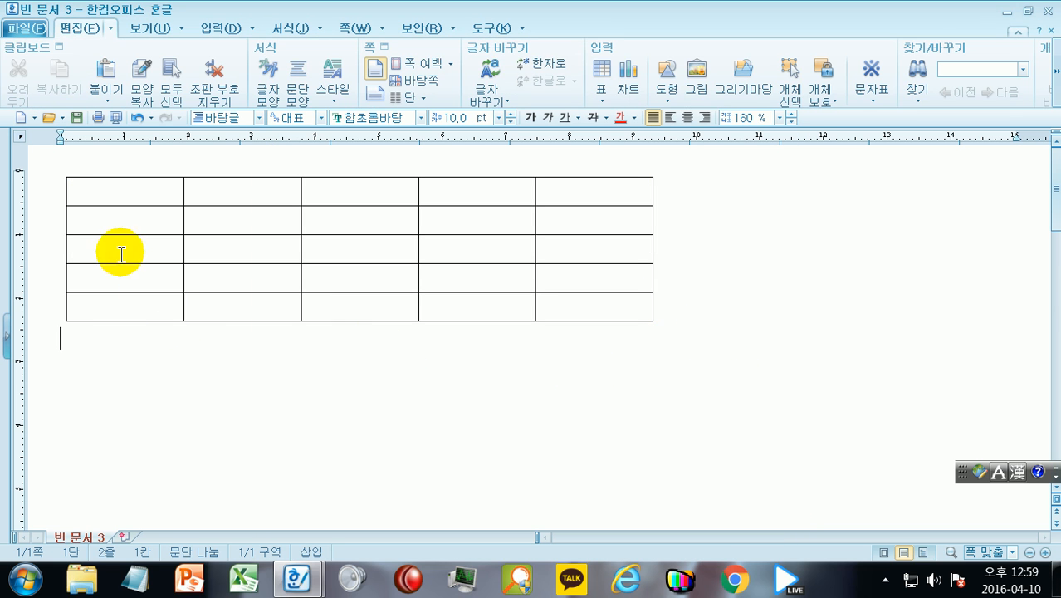
Try to shift the table by adding blank lines, and remove them
key(Return)
key(Return)
key(Return)
key(Return)
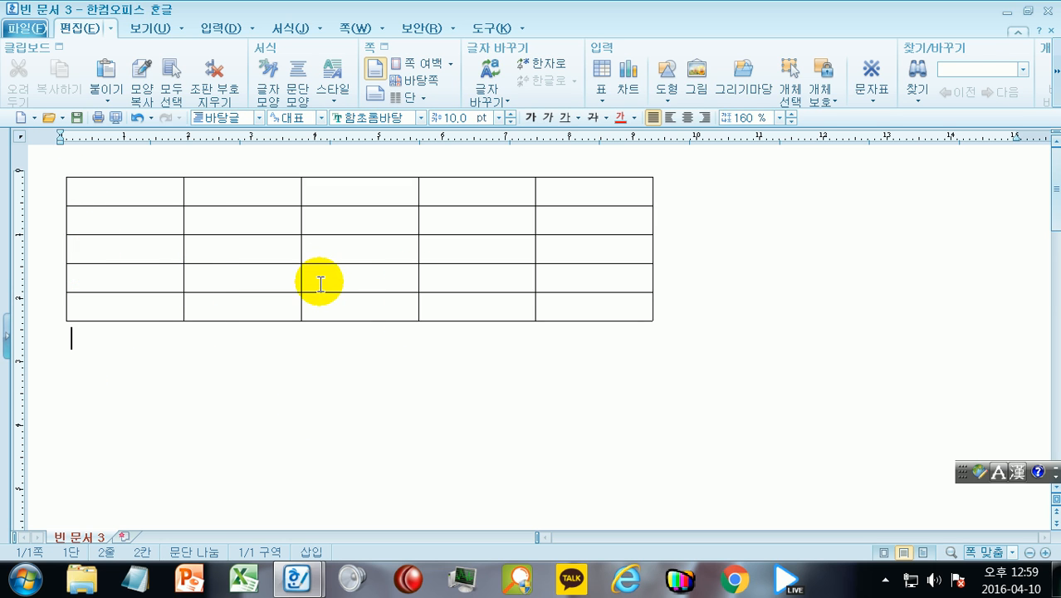
Move the table freely down to the page's right margin, undo the move, and nudge it slightly lower
click(344, 179)
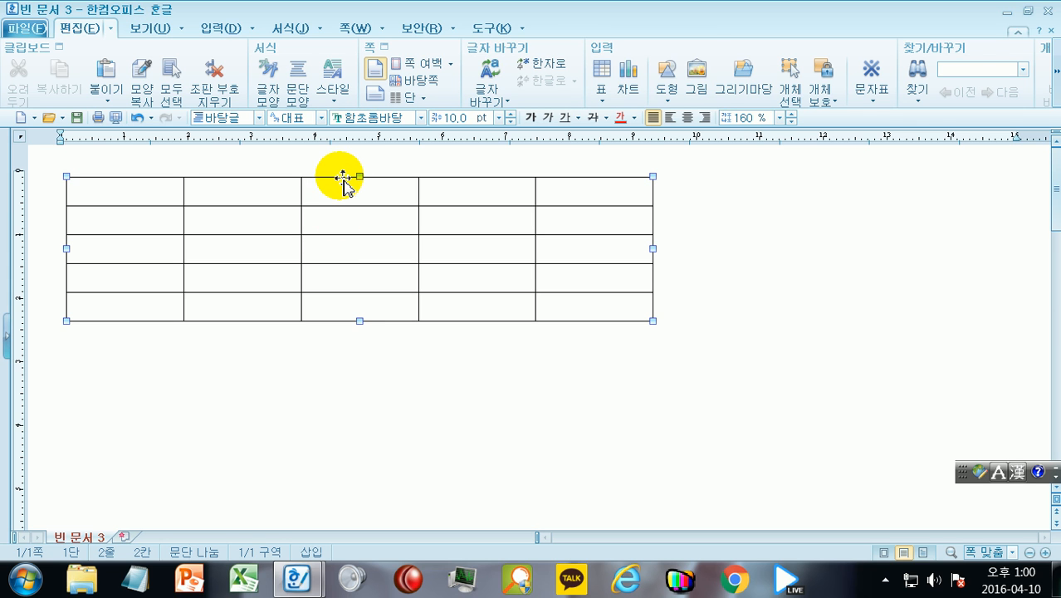
drag(357, 204, 724, 297)
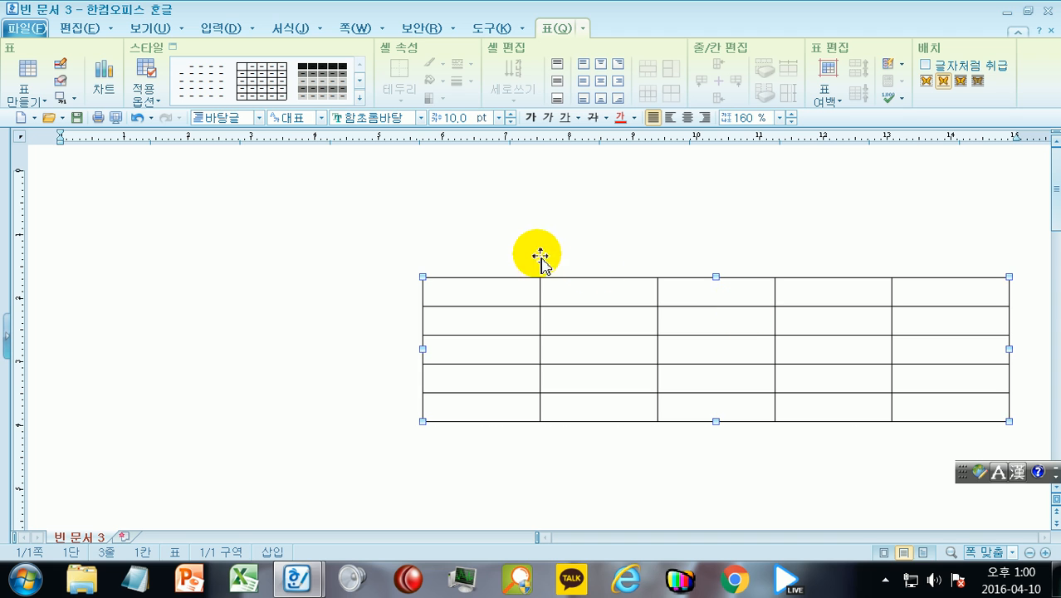
key(ctrl+z)
drag(362, 234, 403, 254)
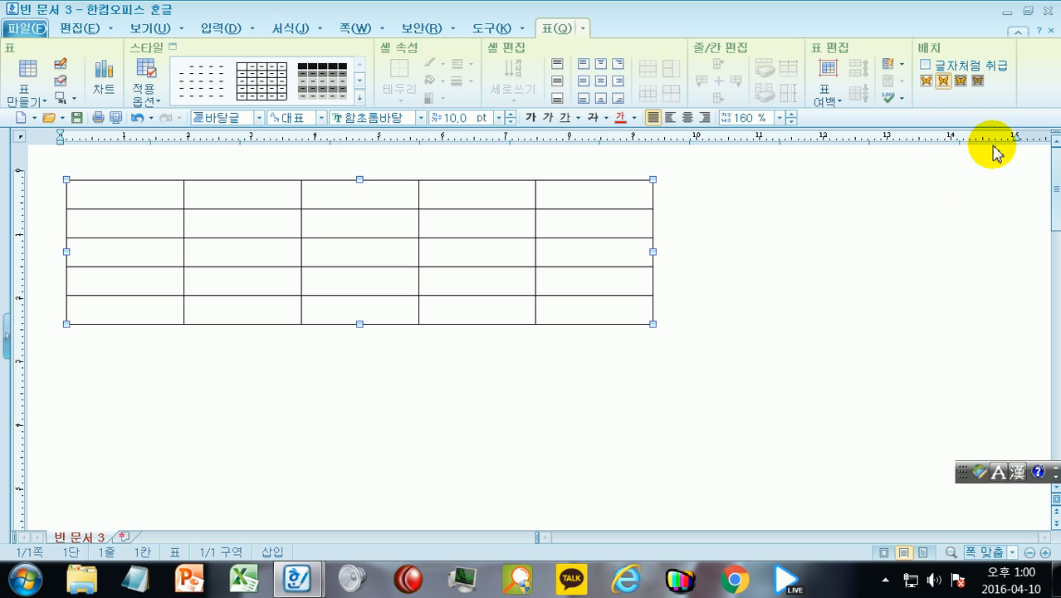
Turn 글자처럼 취급 back on for the table and delete the table together with its line
click(930, 68)
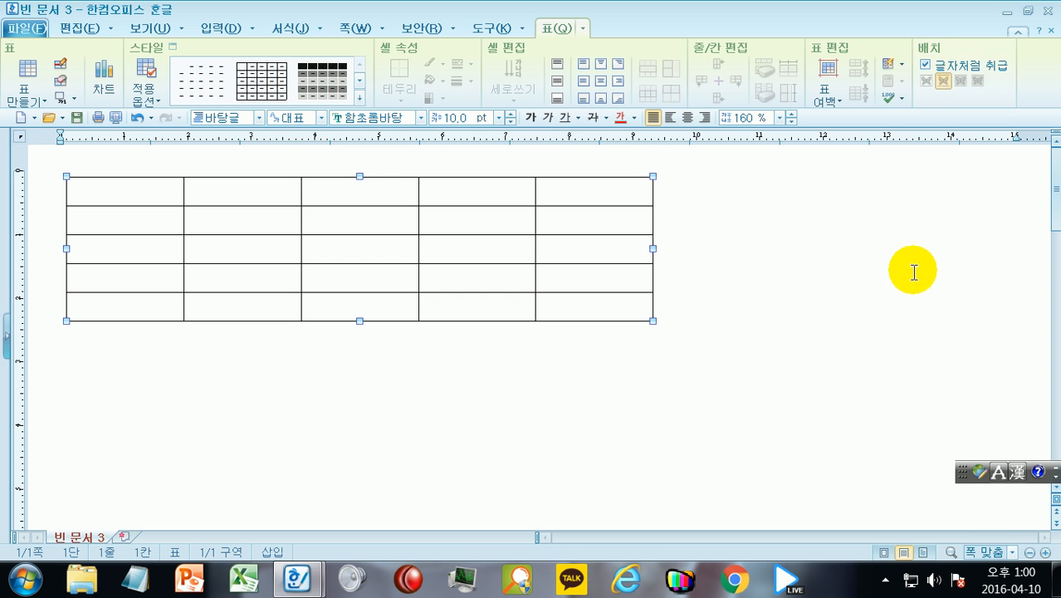
click(834, 209)
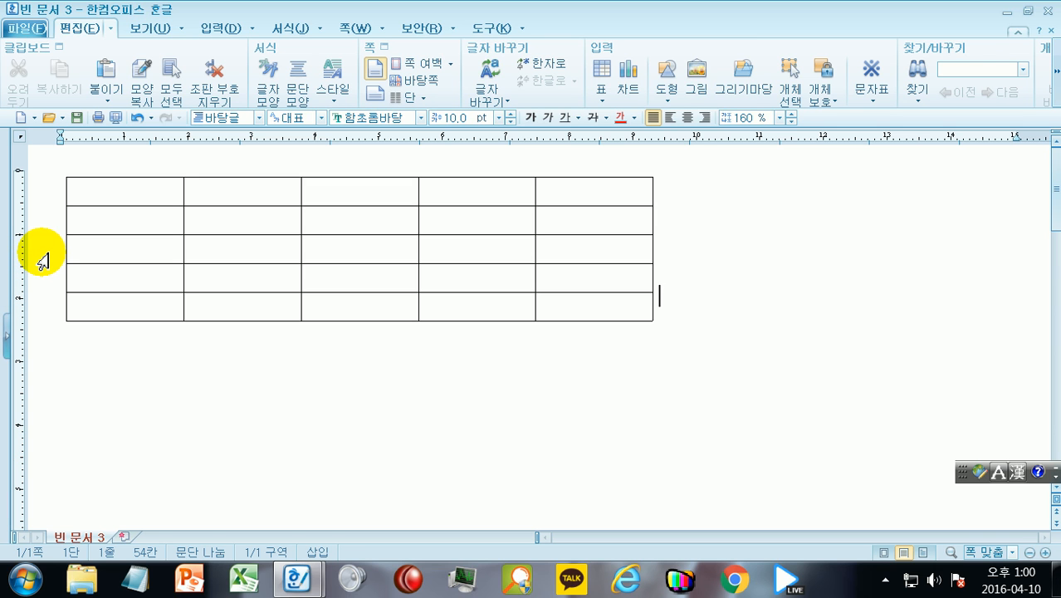
click(41, 260)
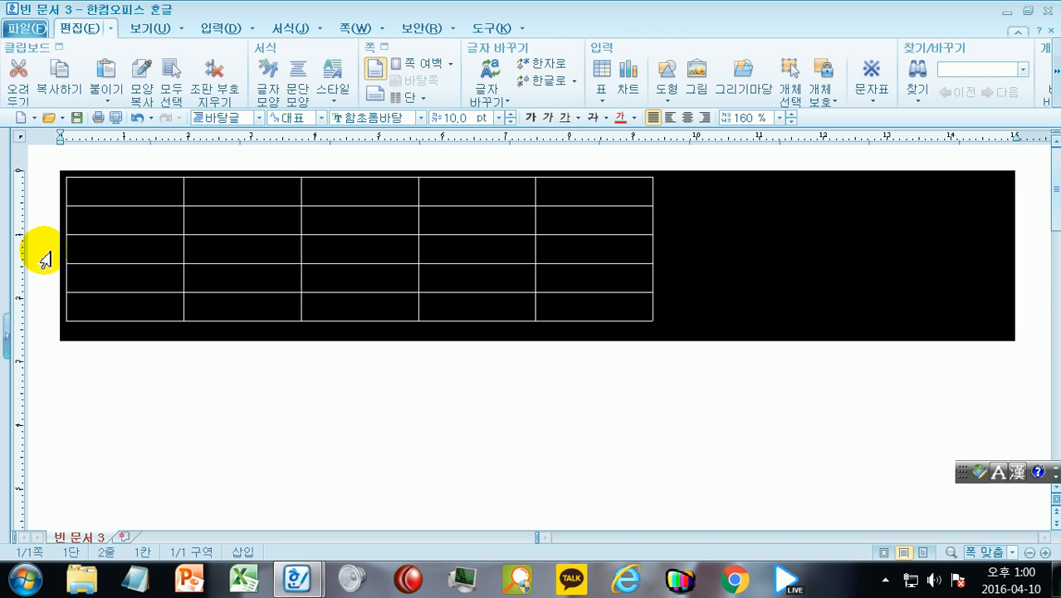
key(Delete)
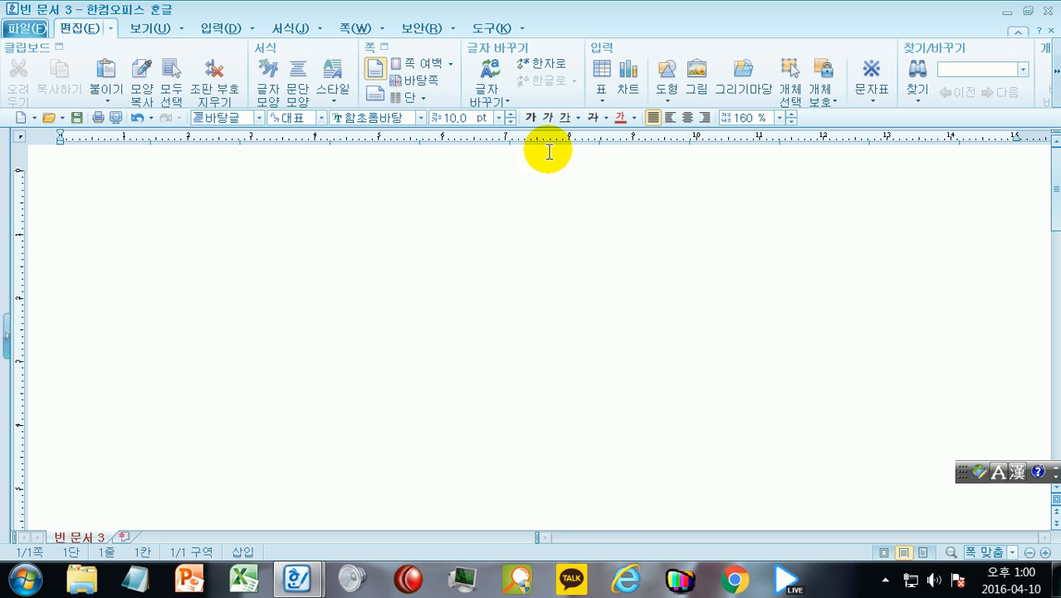
Draw a 5-row, 5-column table about 11 cm wide and 5 cm high, with 글자처럼 취급 off and 마우스 끌기로 만들기 on
click(601, 70)
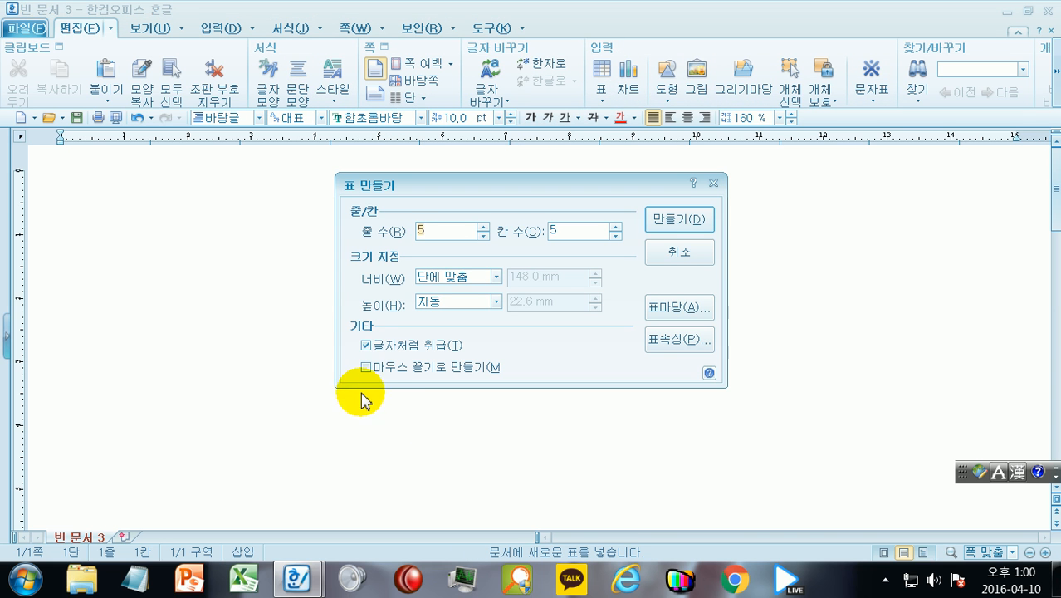
click(367, 346)
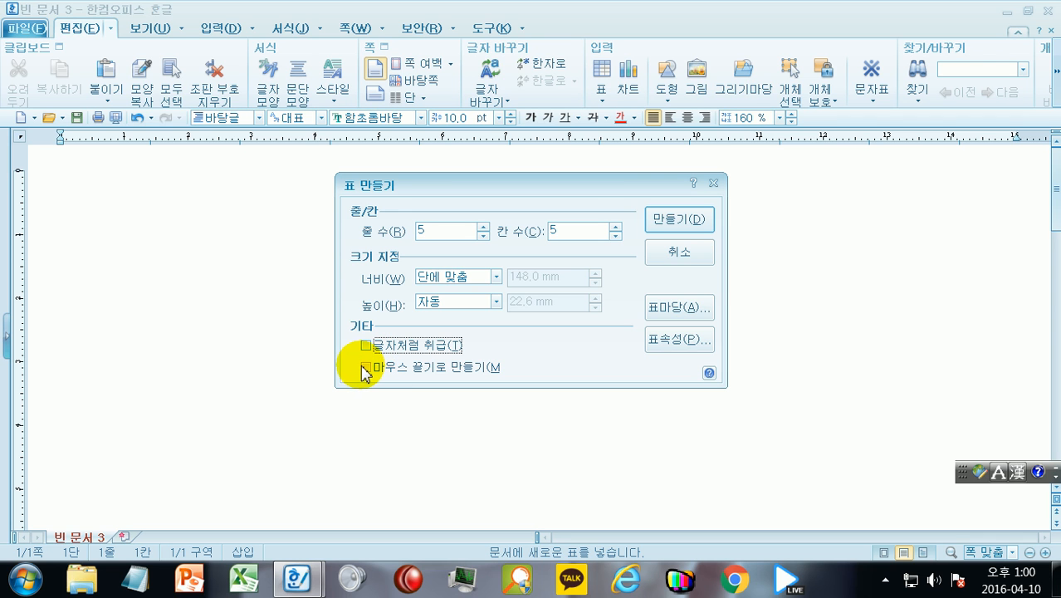
click(366, 369)
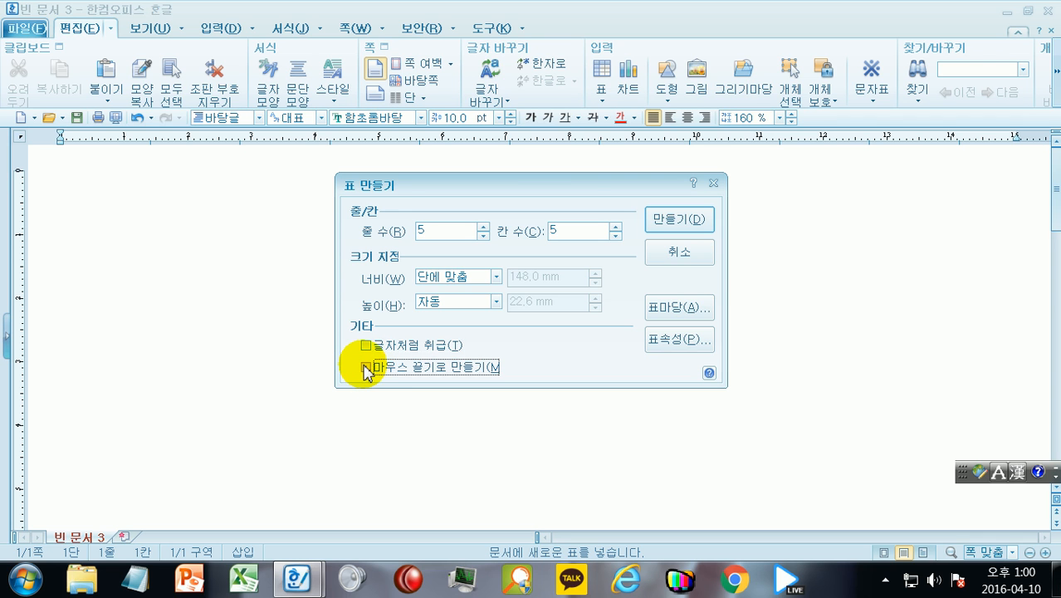
click(682, 224)
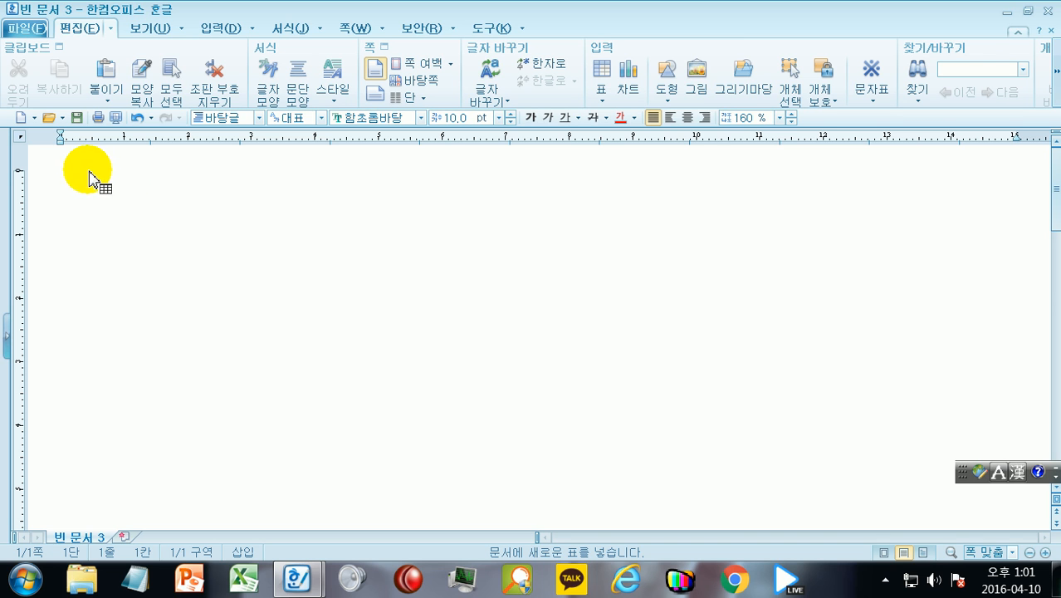
mouse_move(701, 450)
mouse_down()
mouse_move(765, 476)
mouse_move(768, 489)
mouse_up()
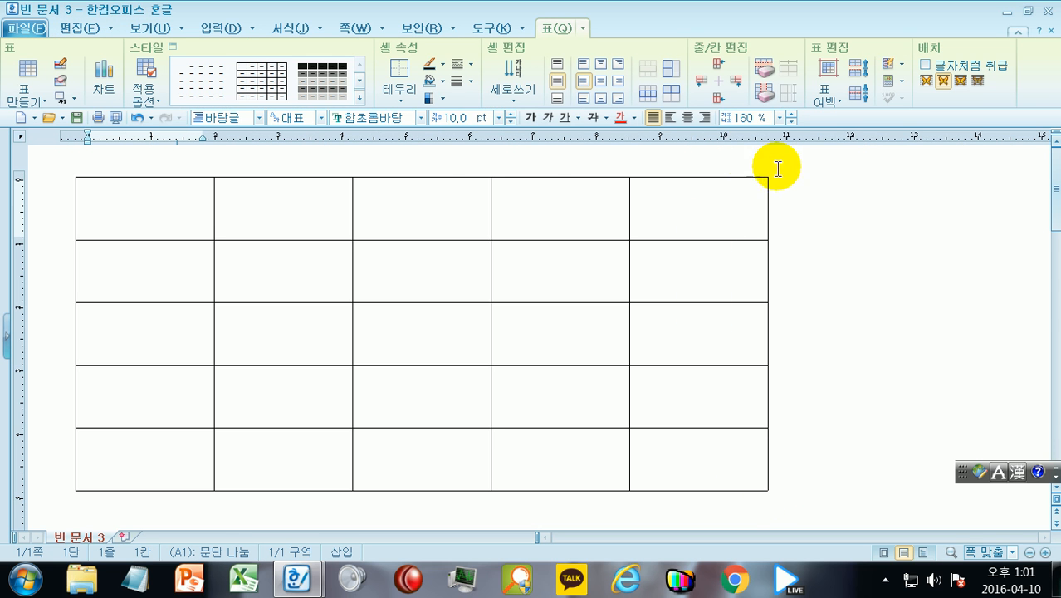
Move the freely placed table right and down on the page, and undo the move
click(411, 178)
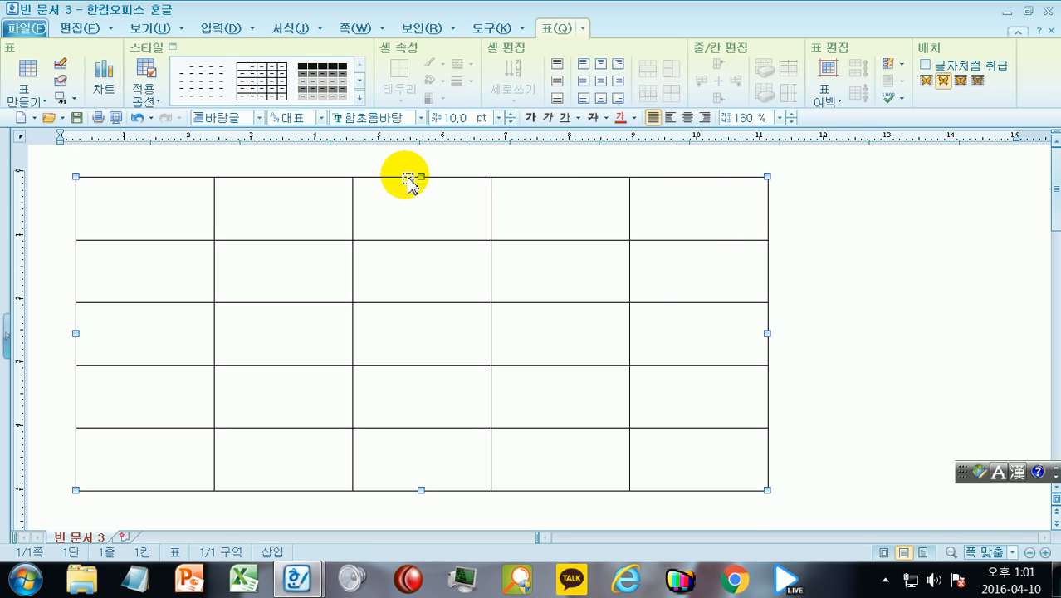
drag(660, 220, 664, 220)
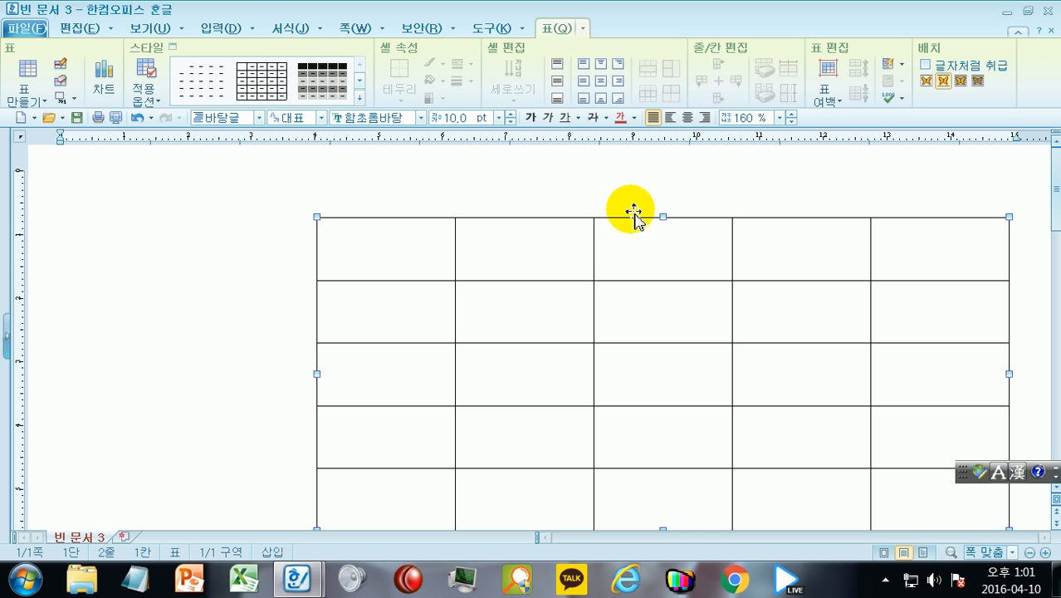
key(ctrl+z)
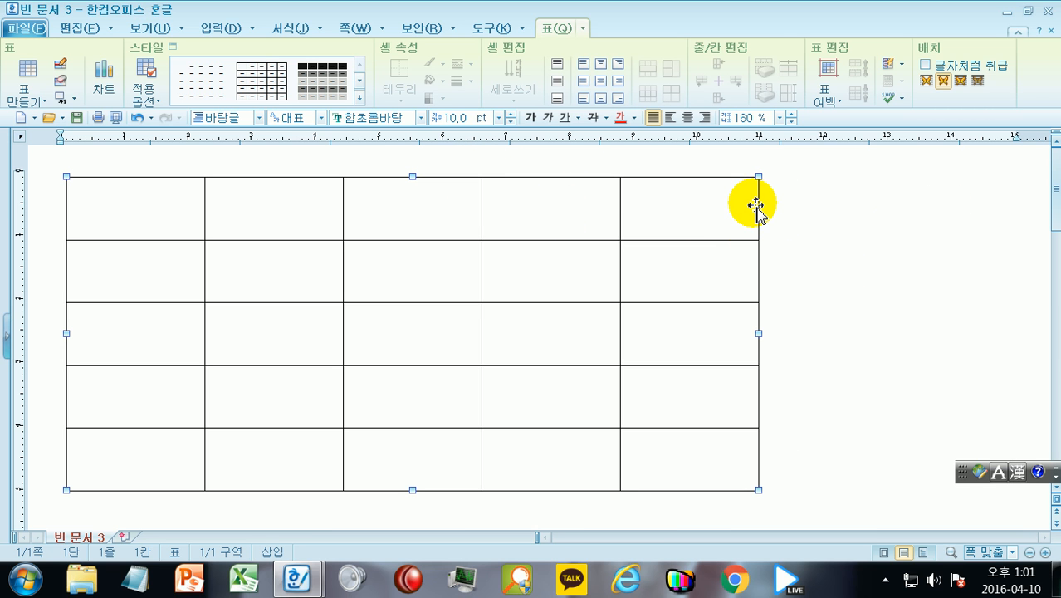
Delete the table and set up a new 5-row, 5-column table with 마우스 끌기로 만들기 off and 글자처럼 취급 on
key(Delete)
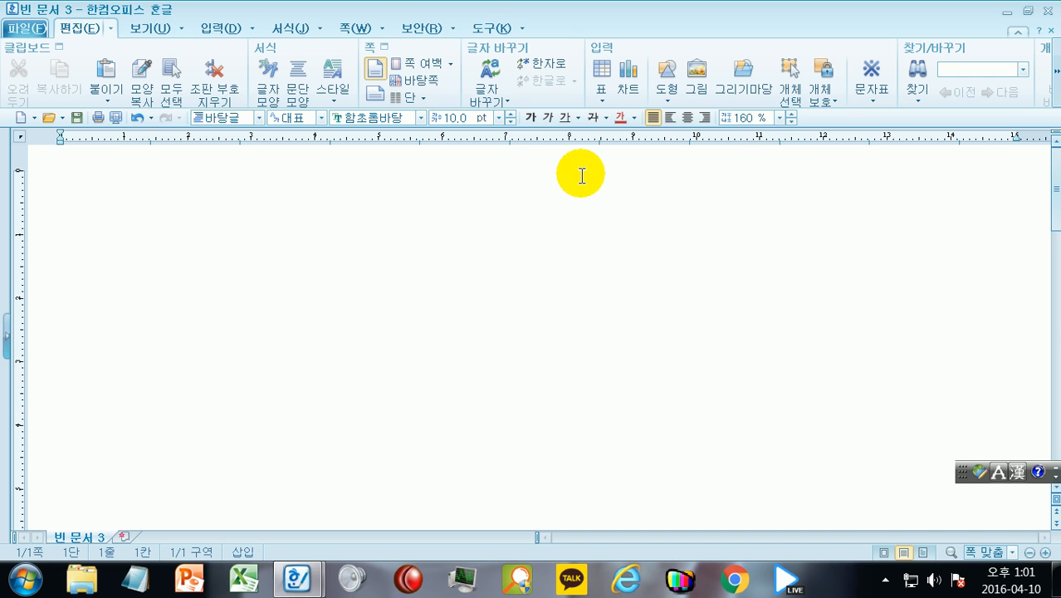
click(604, 75)
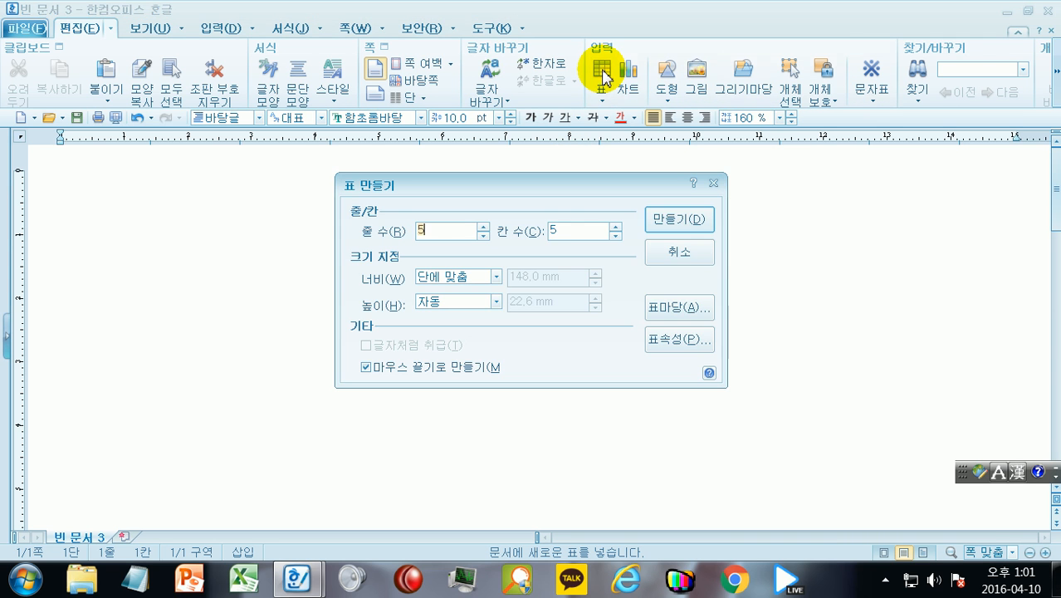
click(365, 367)
click(366, 345)
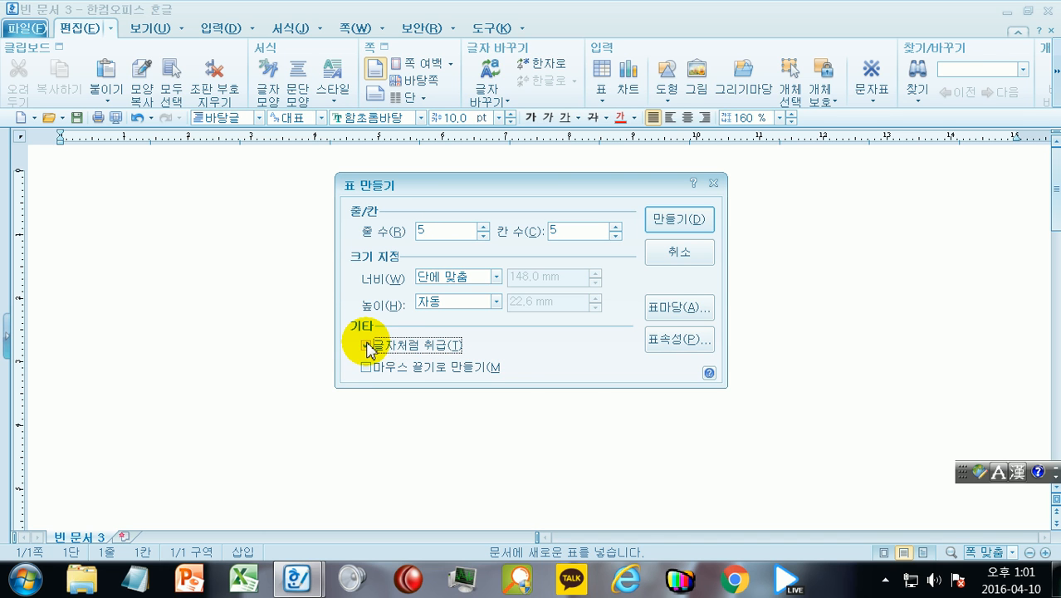
Preview several 기본, 보통 and 어두운 table styles in the 표마당 list for the new table
click(678, 308)
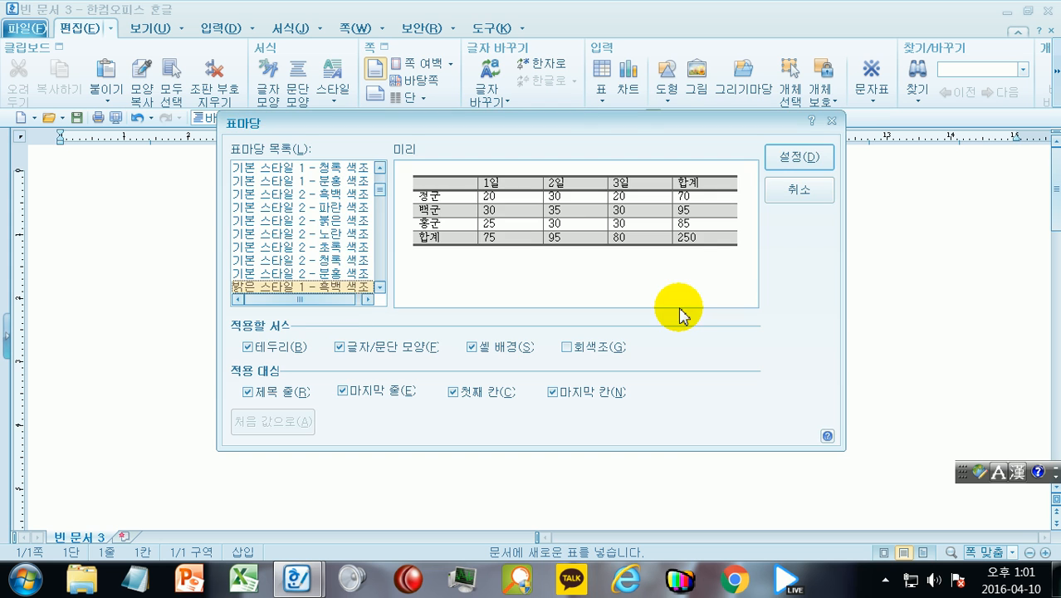
click(320, 220)
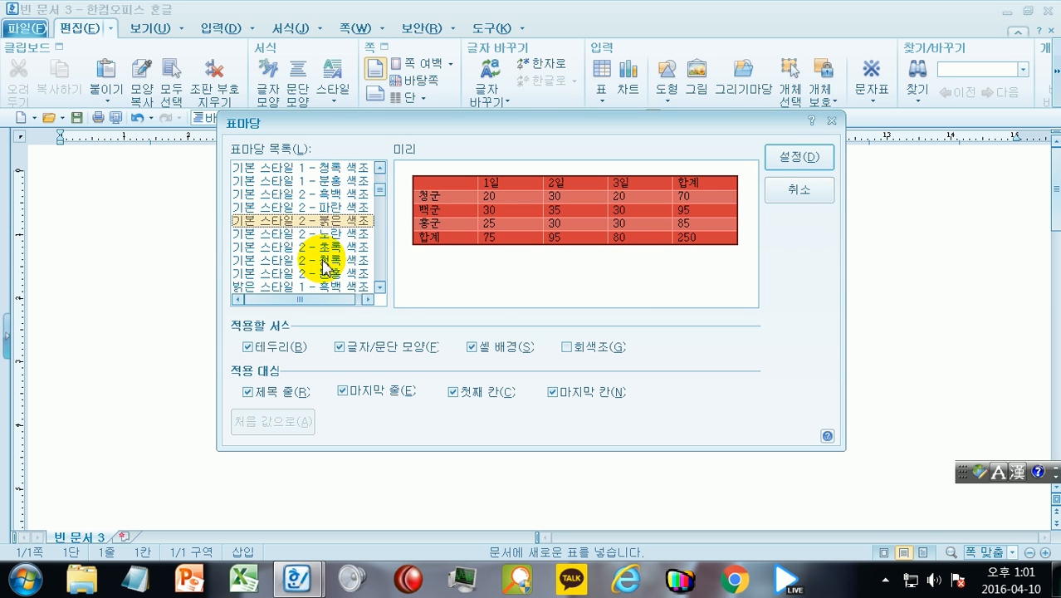
click(324, 260)
drag(379, 197, 379, 249)
click(293, 260)
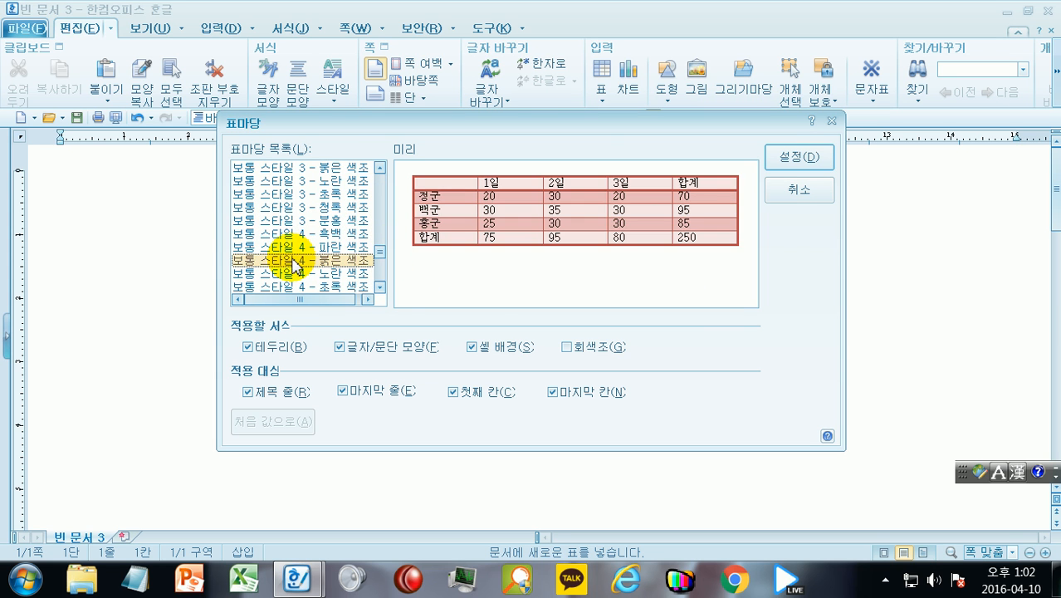
click(293, 286)
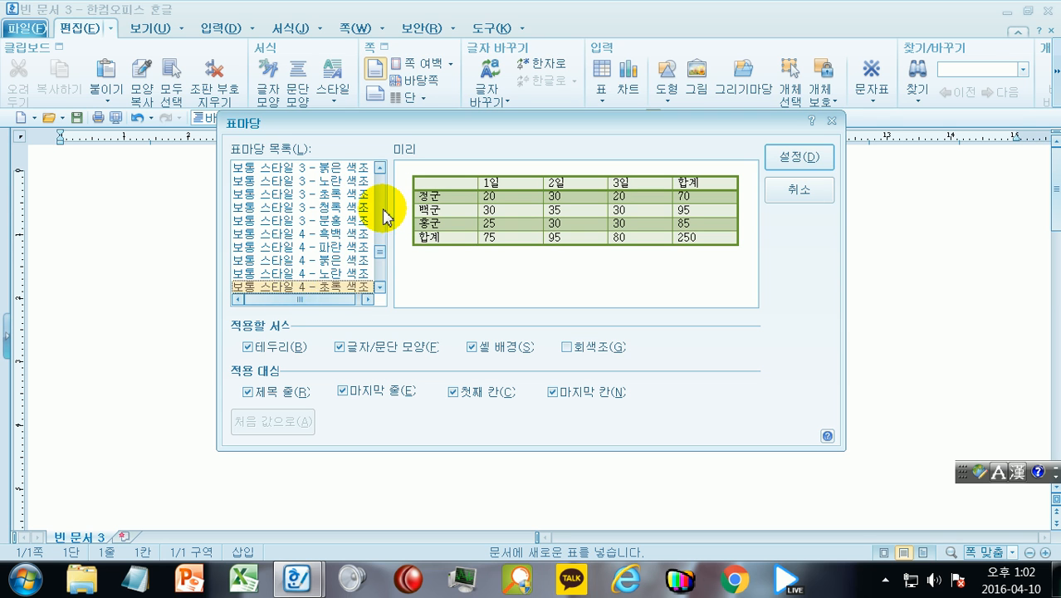
drag(379, 248, 379, 274)
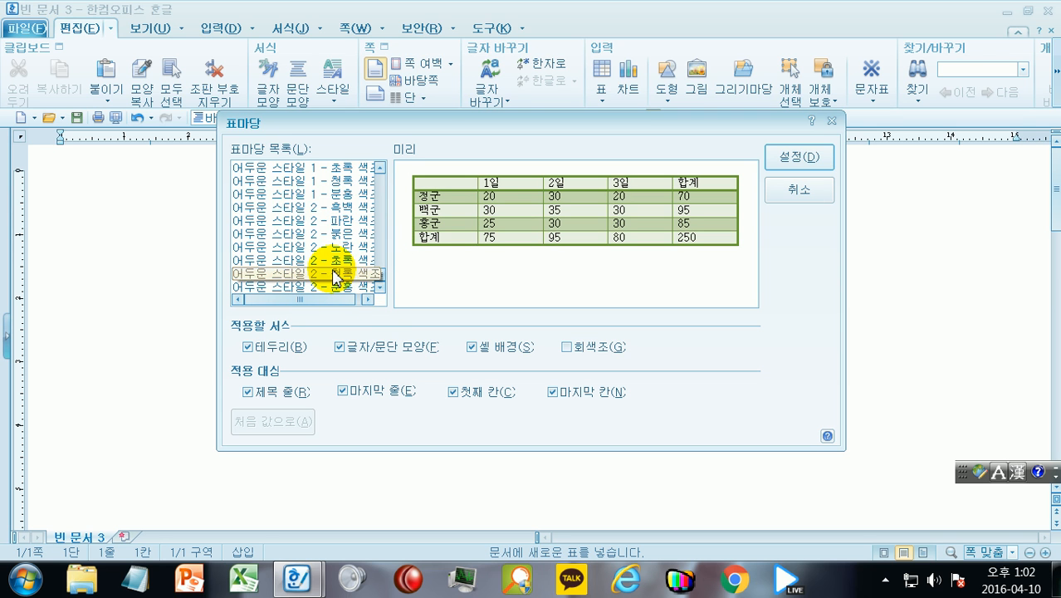
click(336, 273)
click(315, 207)
click(312, 180)
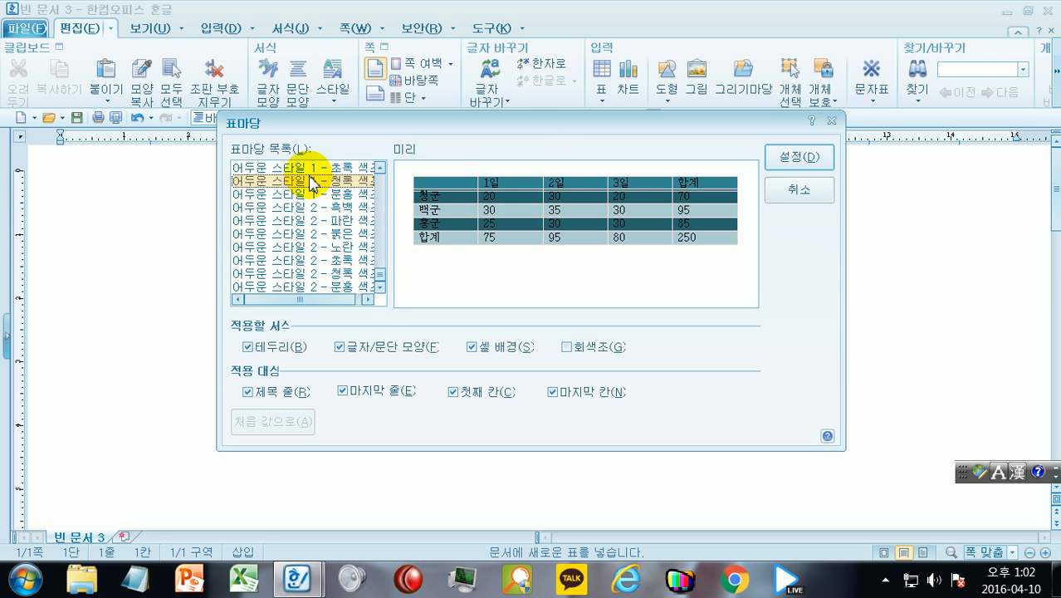
Choose 보통 스타일 4 - 분홍 색조 as the table style and create the 5-row, 5-column table
click(382, 169)
click(381, 169)
scroll(322, 234, up, 3)
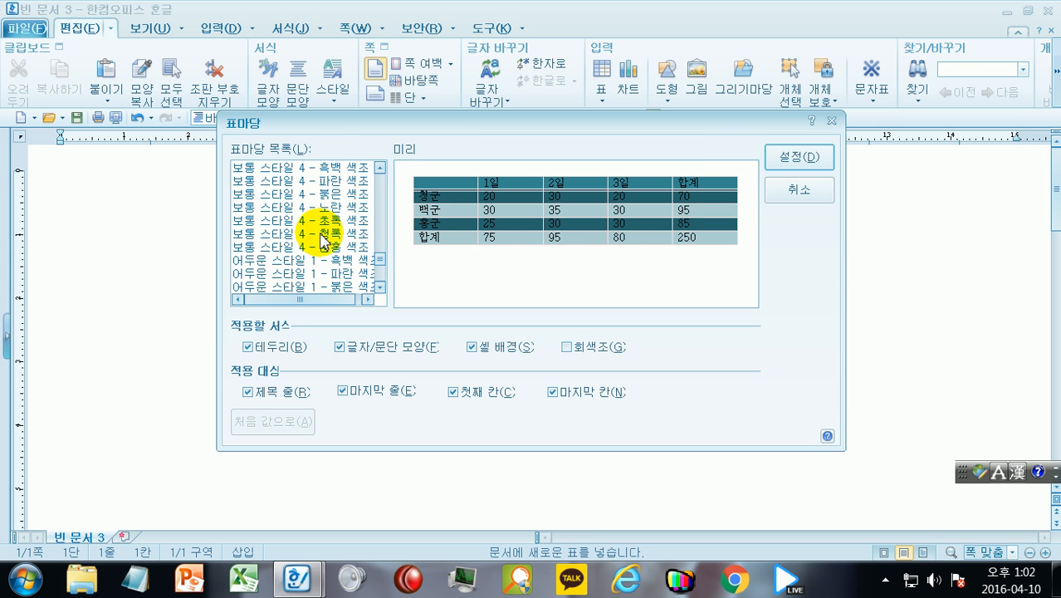
click(323, 245)
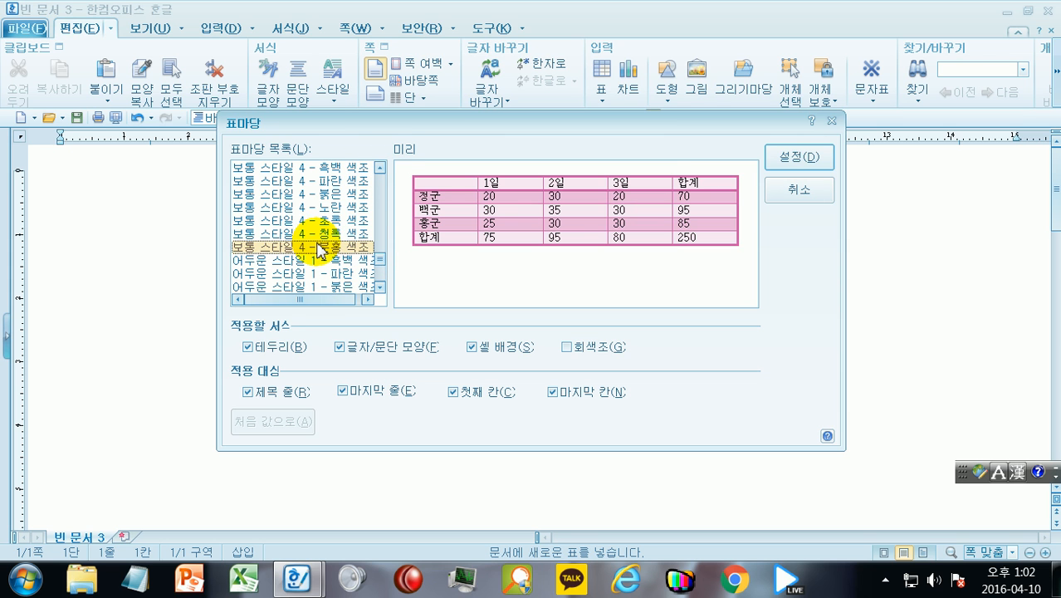
click(789, 166)
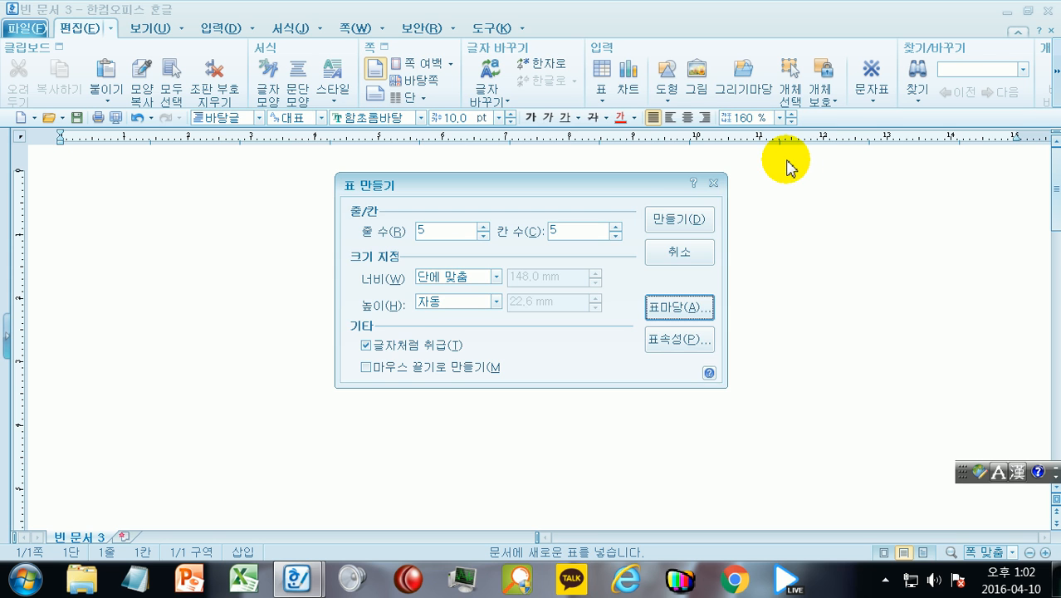
click(691, 229)
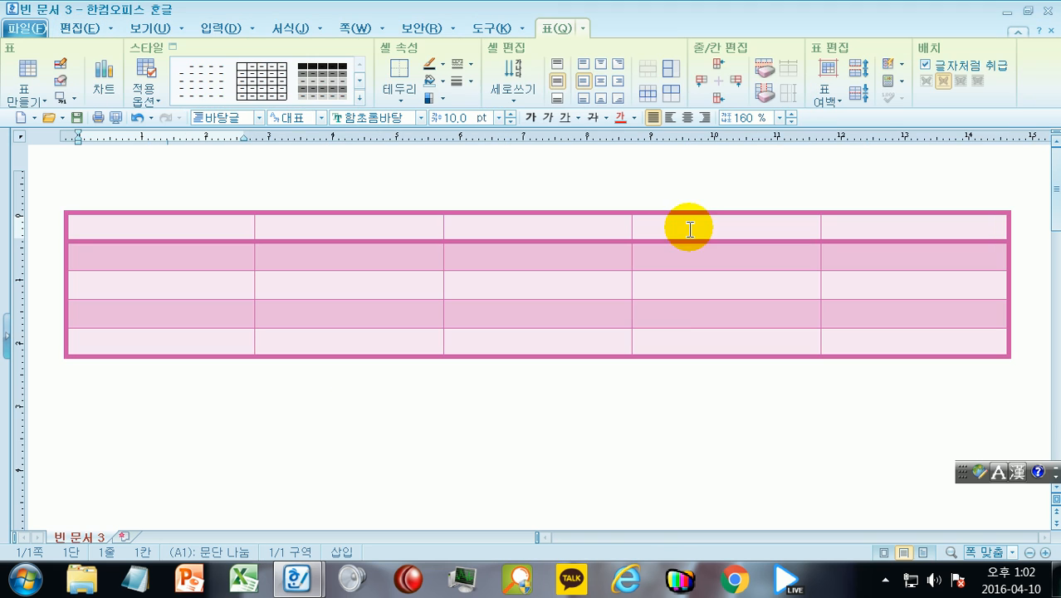
Apply the table style 기본 스타일 1 - 초록 색조 to all cells of the table
click(325, 413)
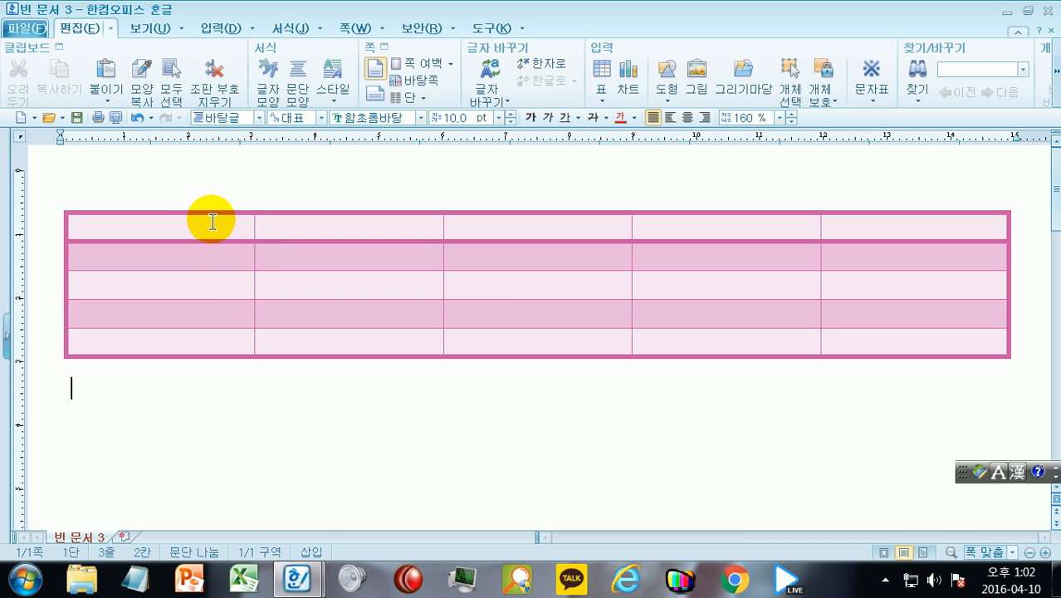
drag(182, 226, 917, 355)
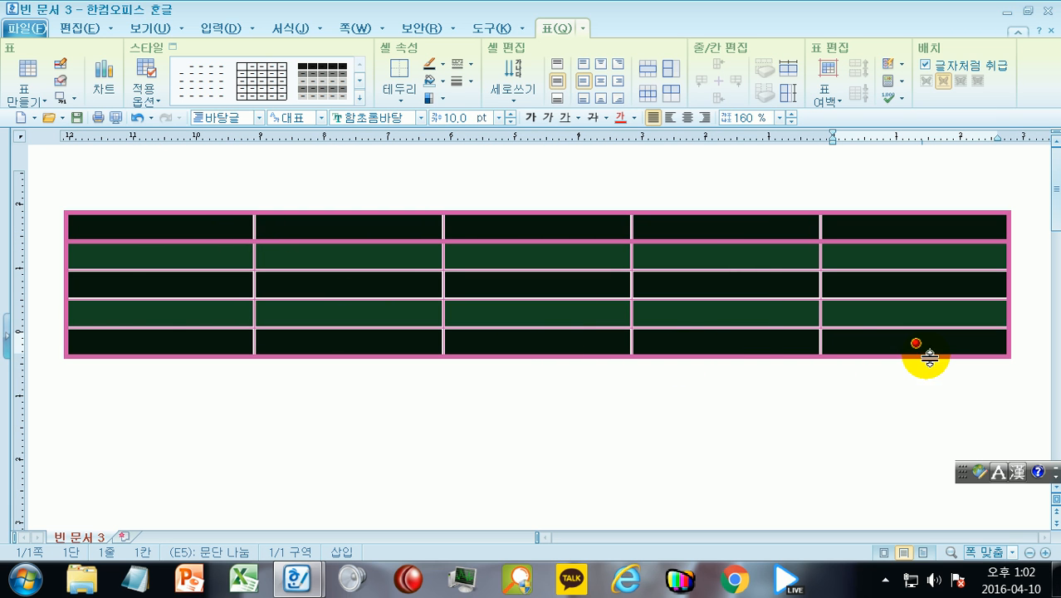
click(360, 104)
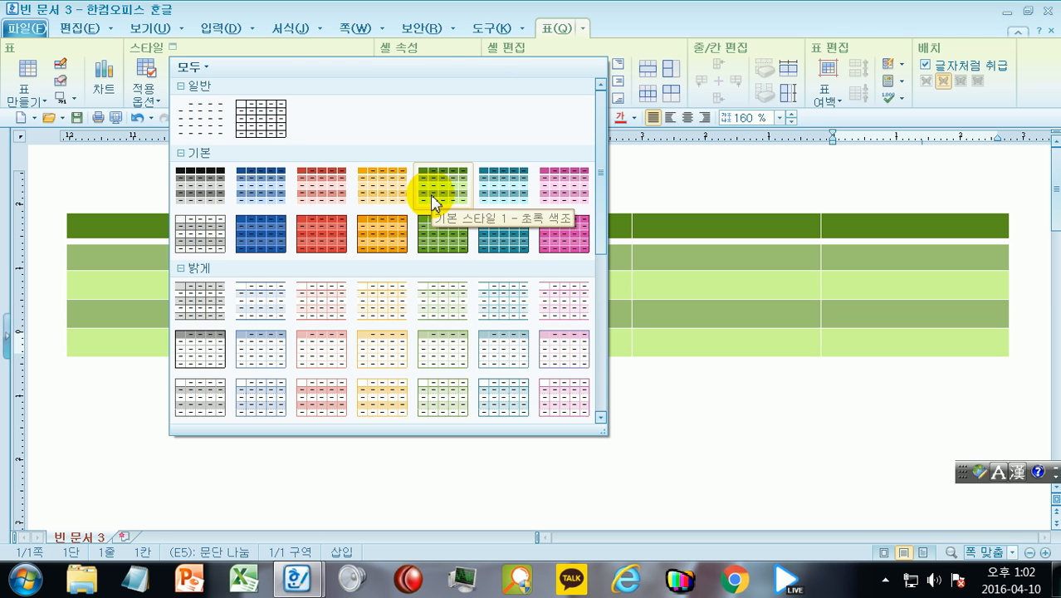
click(432, 200)
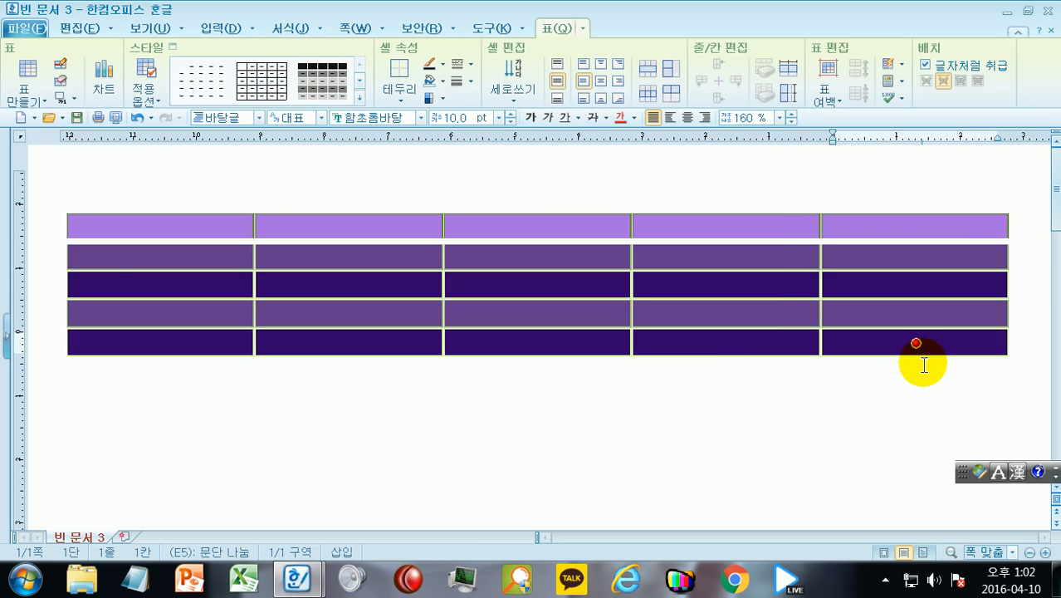
Restyle all cells with the yellow style in the second row of the 밝게 group
click(359, 98)
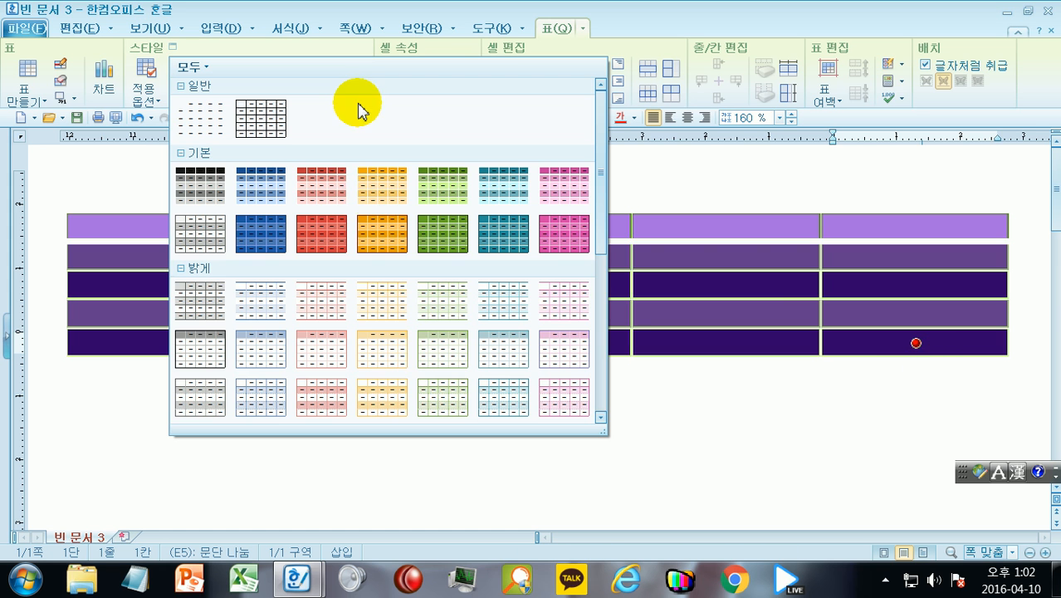
click(387, 352)
click(434, 461)
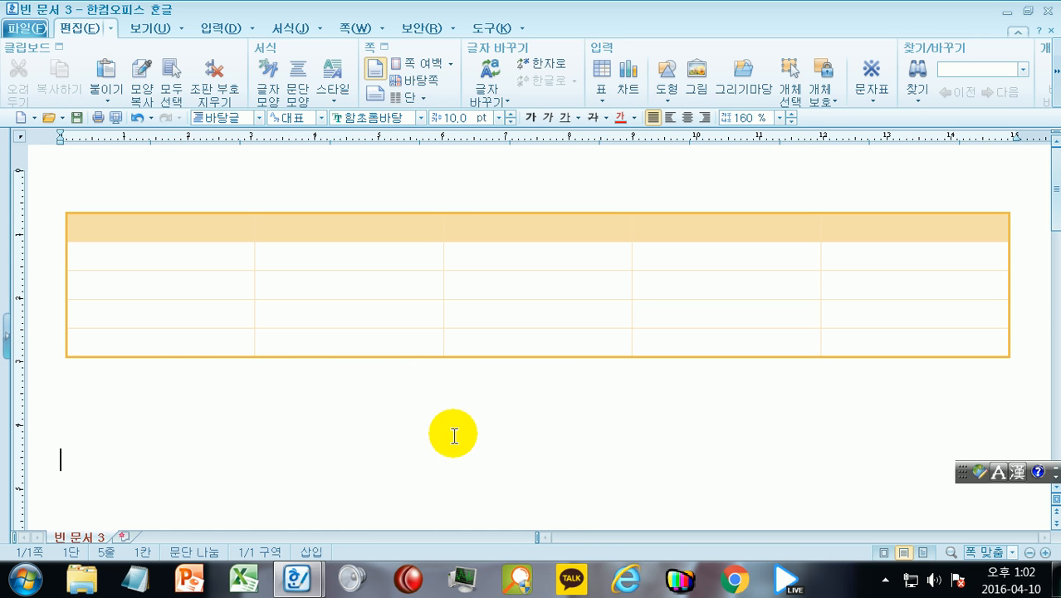
Select all cells and return the table to the plain black grid style from the 일반 group
drag(244, 236, 914, 343)
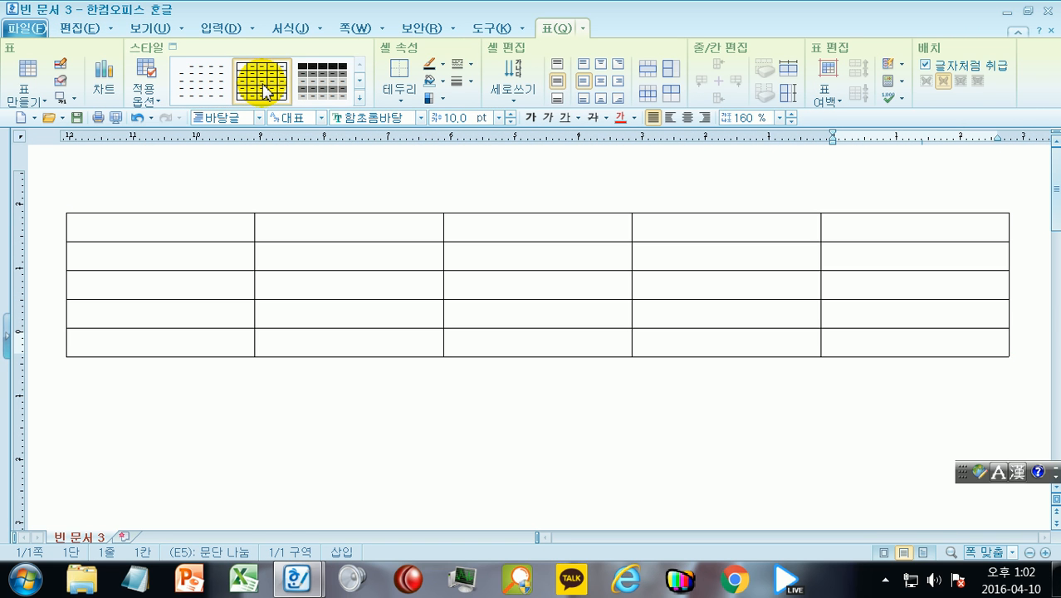
click(405, 415)
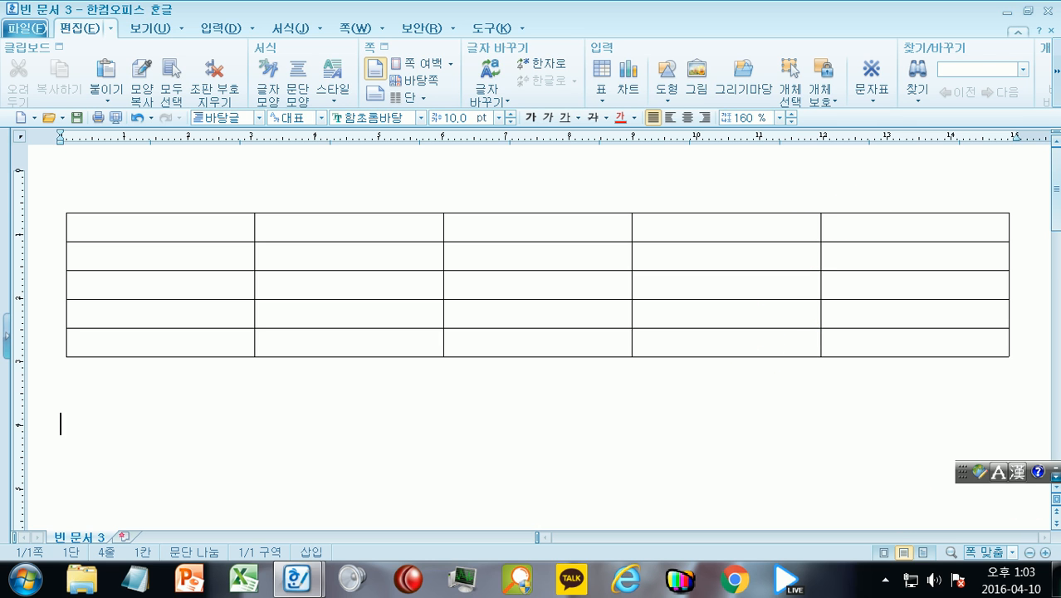
Resize the whole table by its edges, trying different widths and heights, down to about 5 cm wide and 2.5 cm high
click(757, 363)
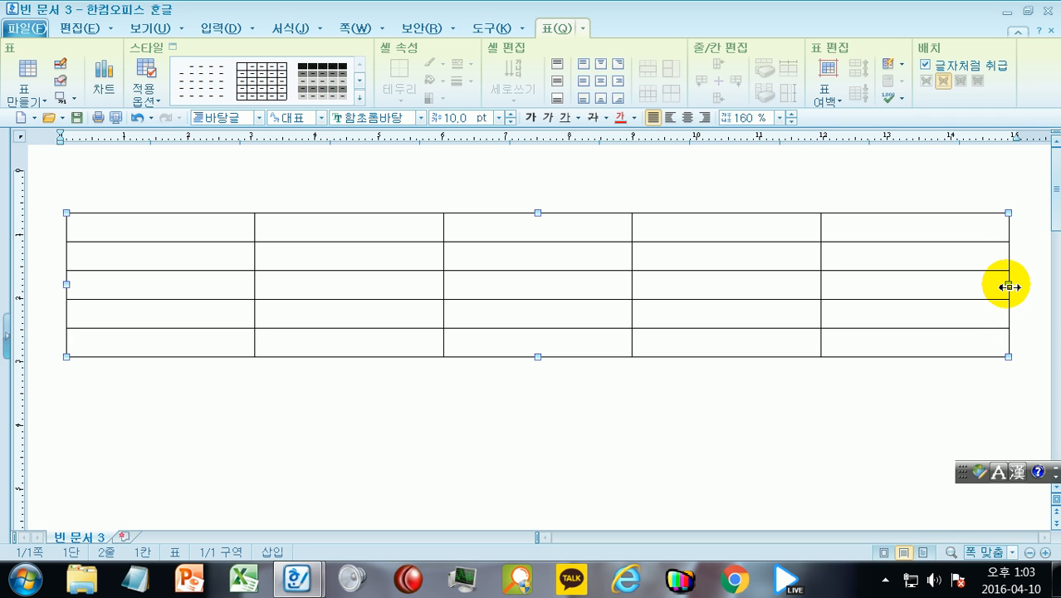
drag(1008, 287, 448, 337)
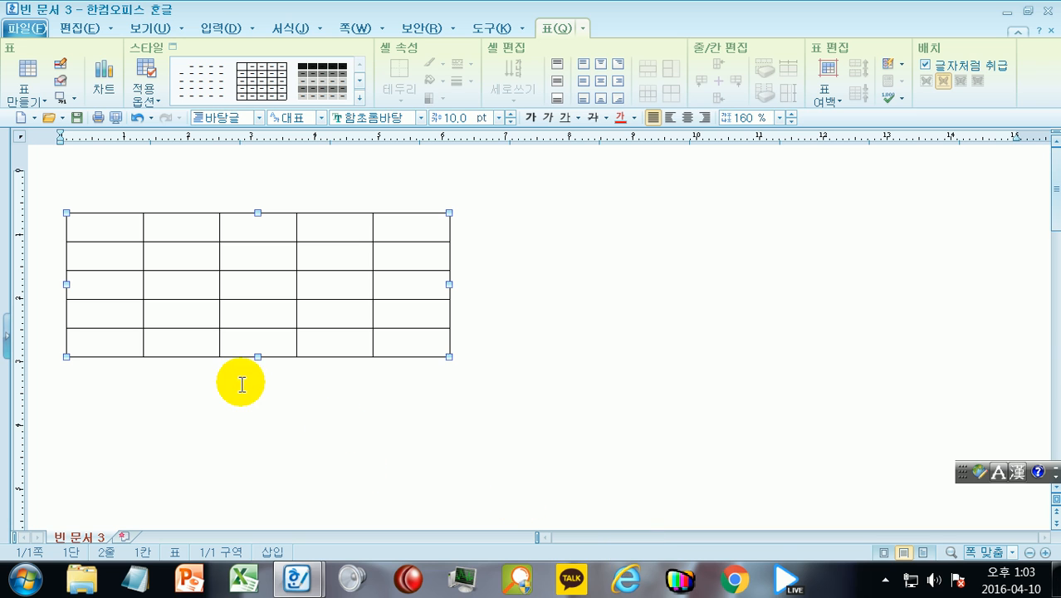
drag(257, 356, 294, 497)
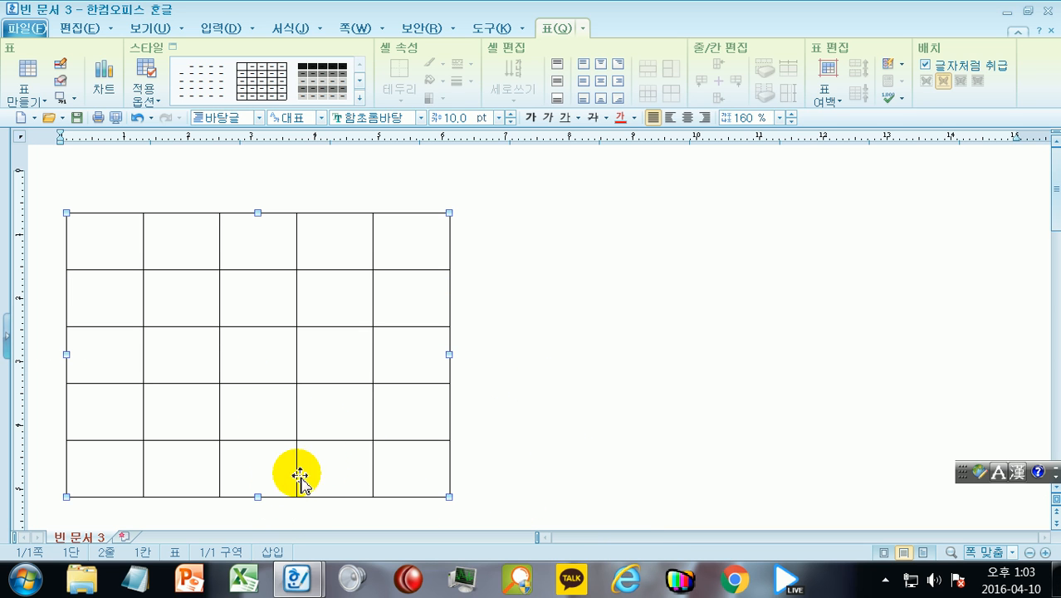
drag(260, 498, 258, 368)
drag(450, 295, 392, 291)
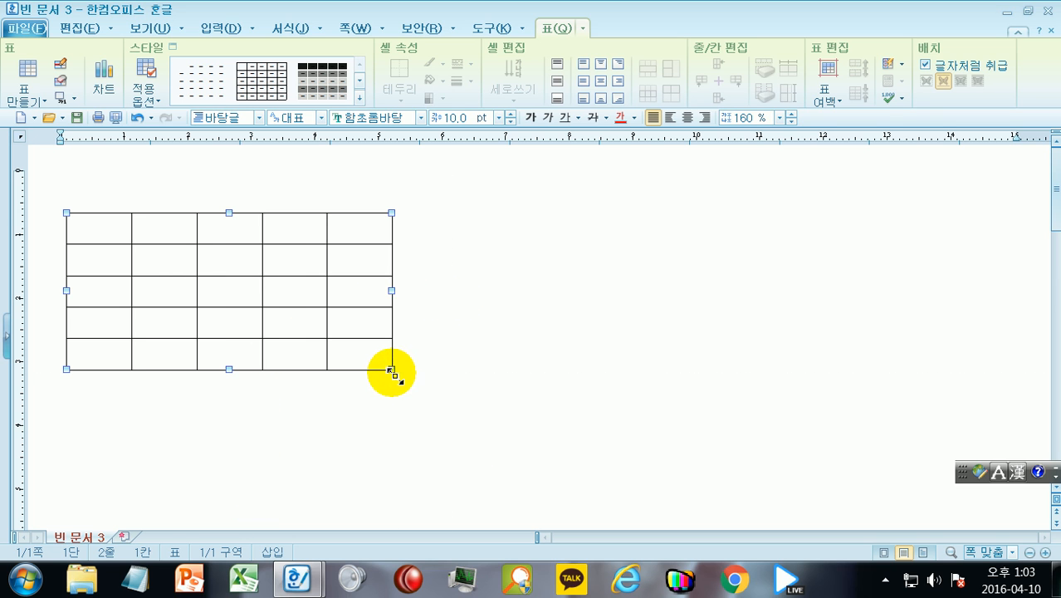
Enlarge the table proportionally from its corner to about 13 cm by 4.6 cm, and remove the blank line above it
drag(392, 369, 889, 504)
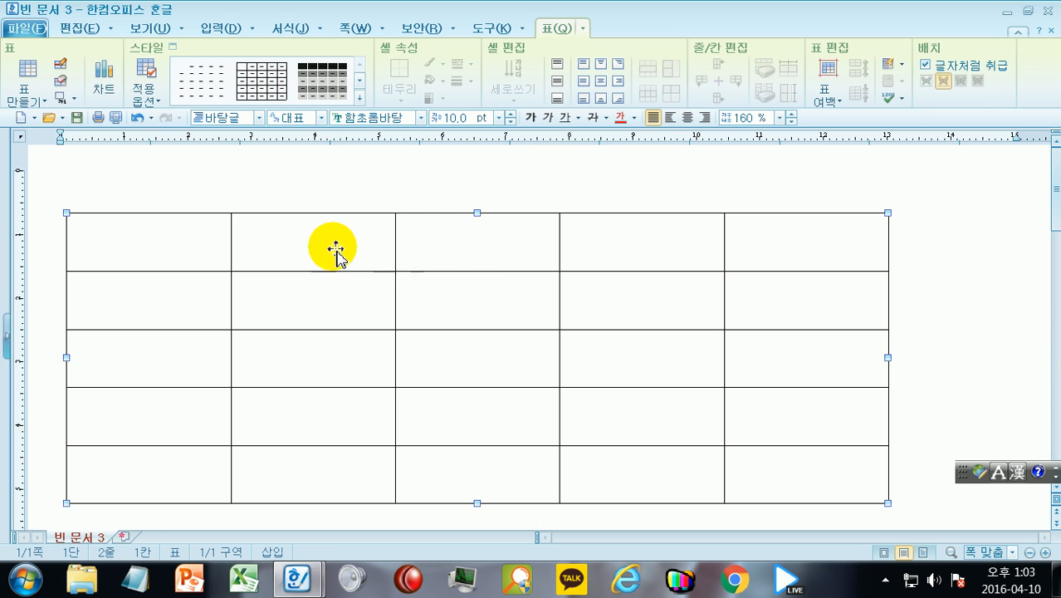
click(115, 176)
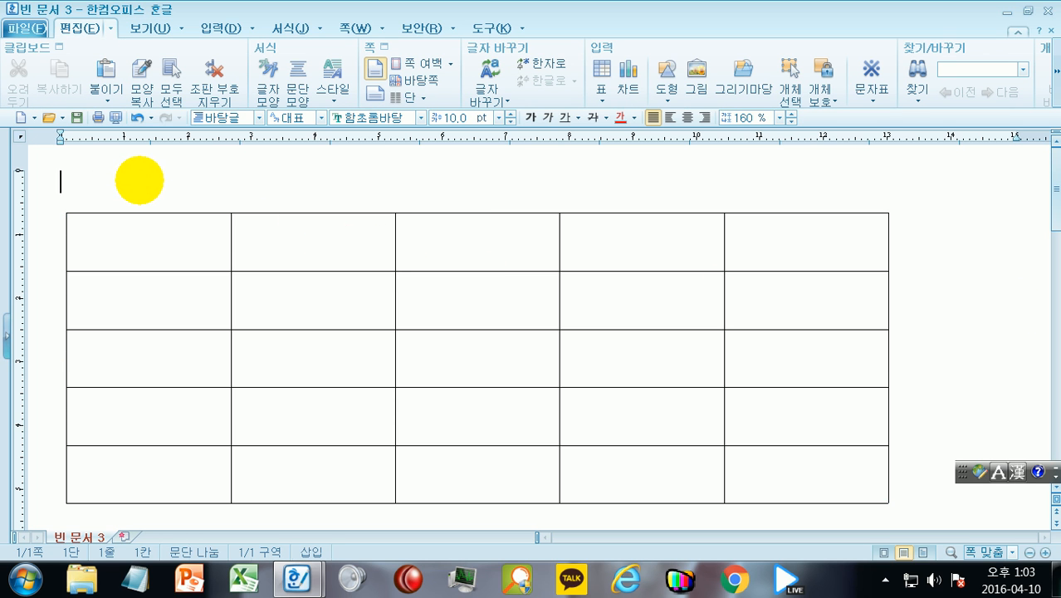
key(Delete)
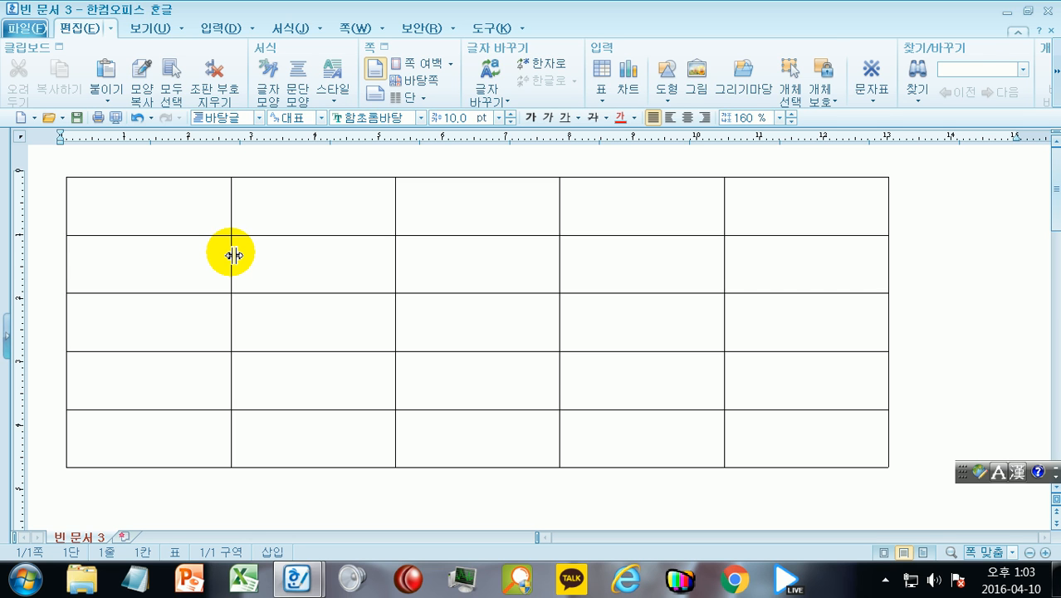
Move the column borders so the first column is about 0.5 cm, the third about 1.1 cm and the fourth about 1 cm wide
drag(234, 255, 97, 267)
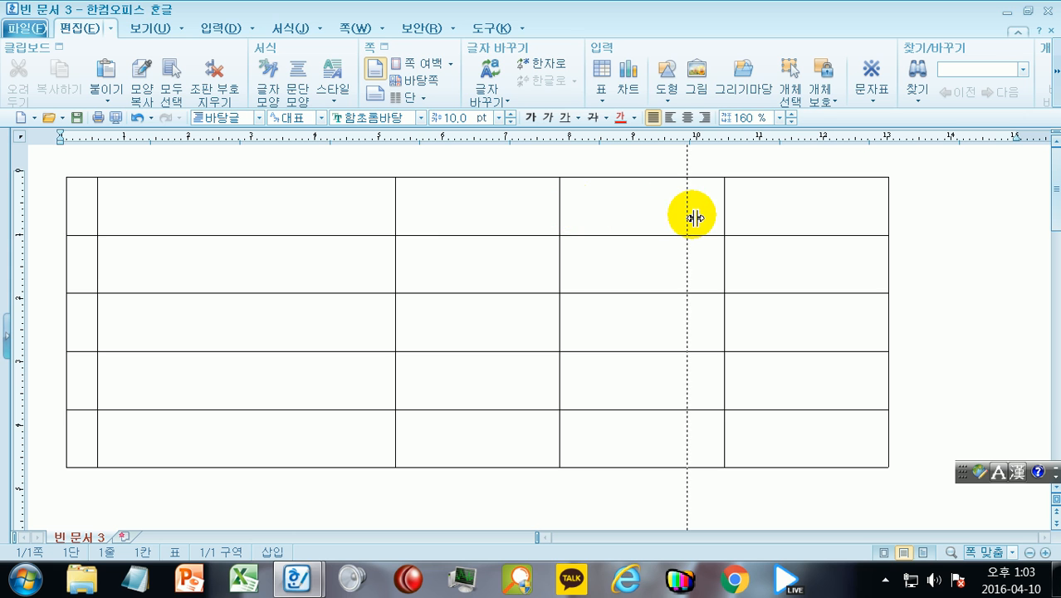
drag(694, 217, 661, 218)
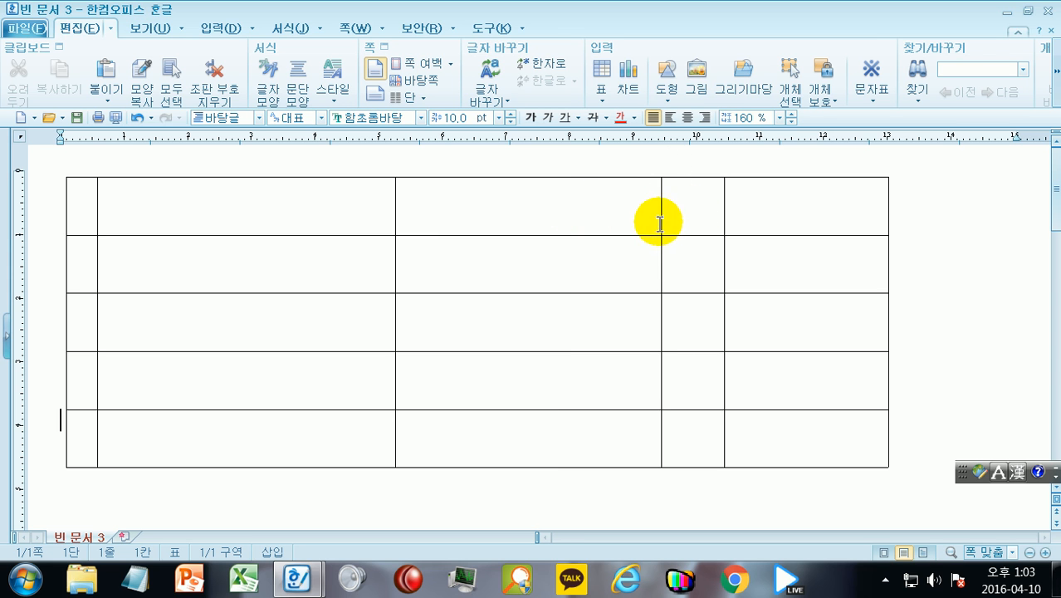
click(398, 213)
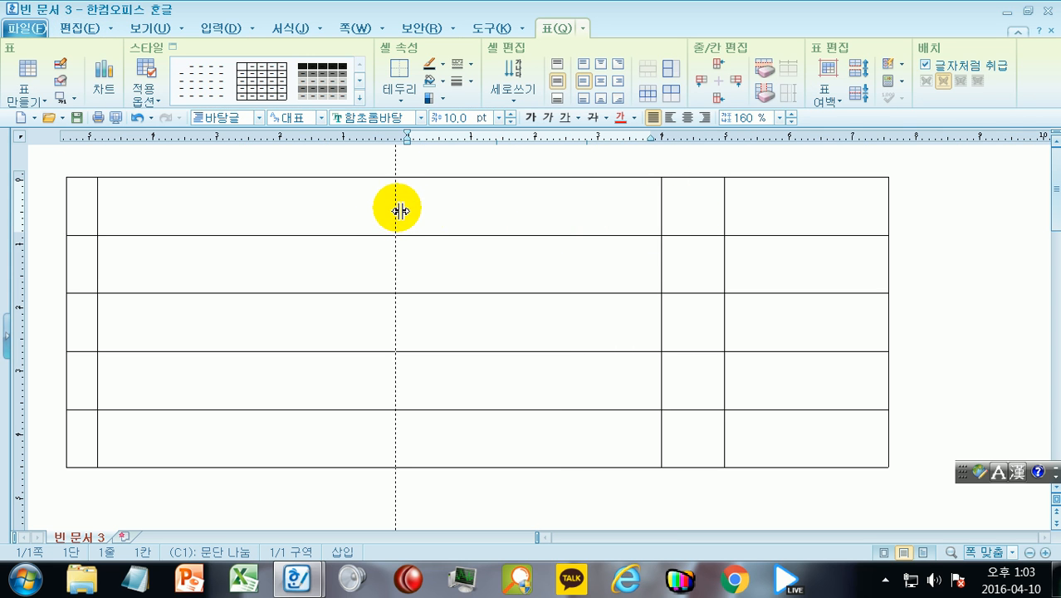
drag(590, 245, 592, 245)
Move the row borders so the second and fifth rows are about 0.5 cm high and the third about 1.7 cm
drag(491, 292, 495, 267)
drag(497, 350, 515, 452)
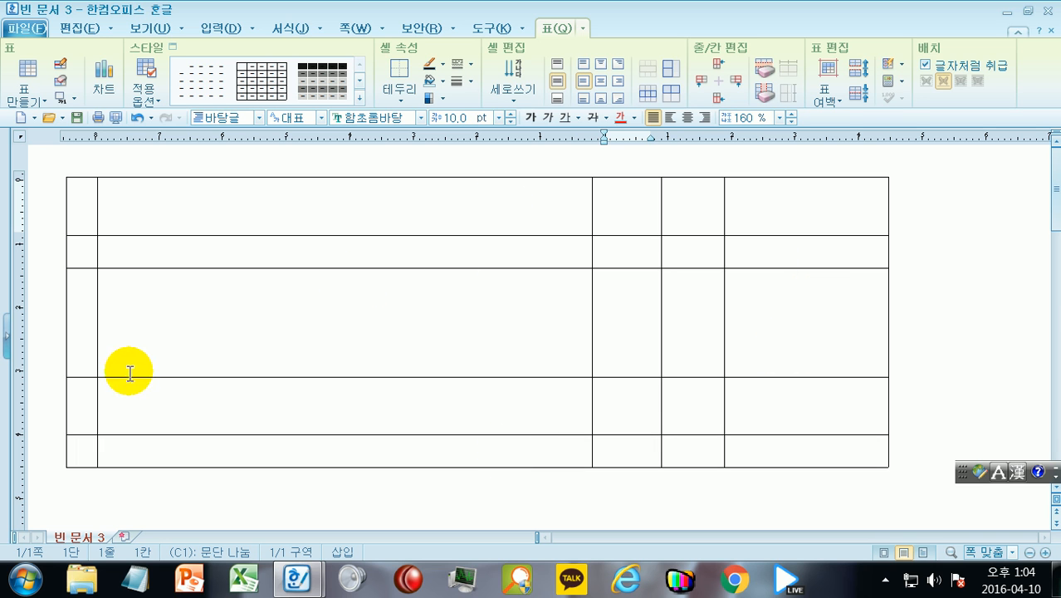
In the third row only, widen the first cell to about 4.1 cm and narrow the third cell to about 0.5 cm
click(86, 308)
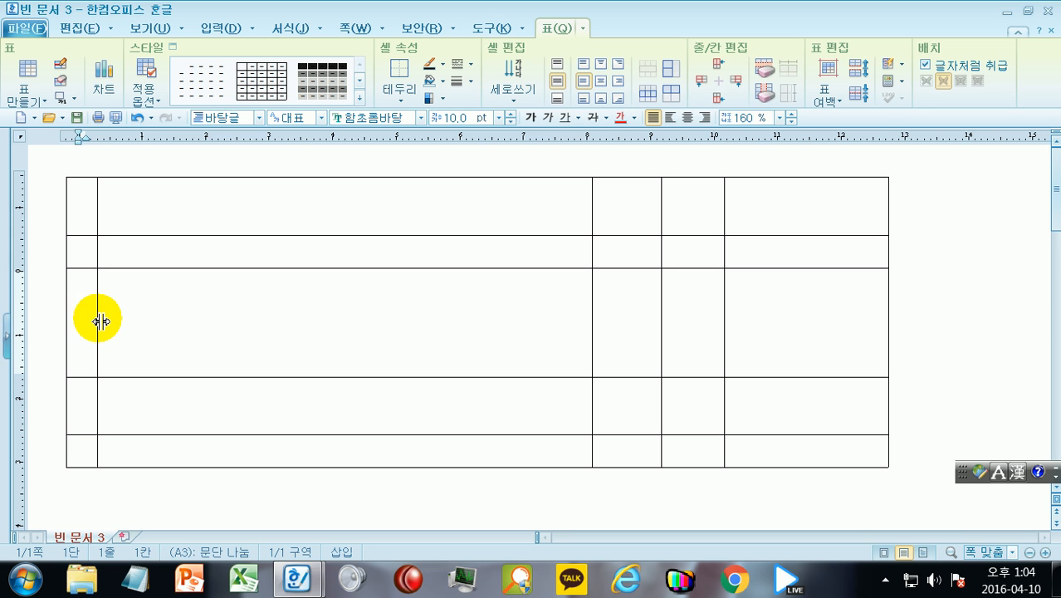
click(100, 322)
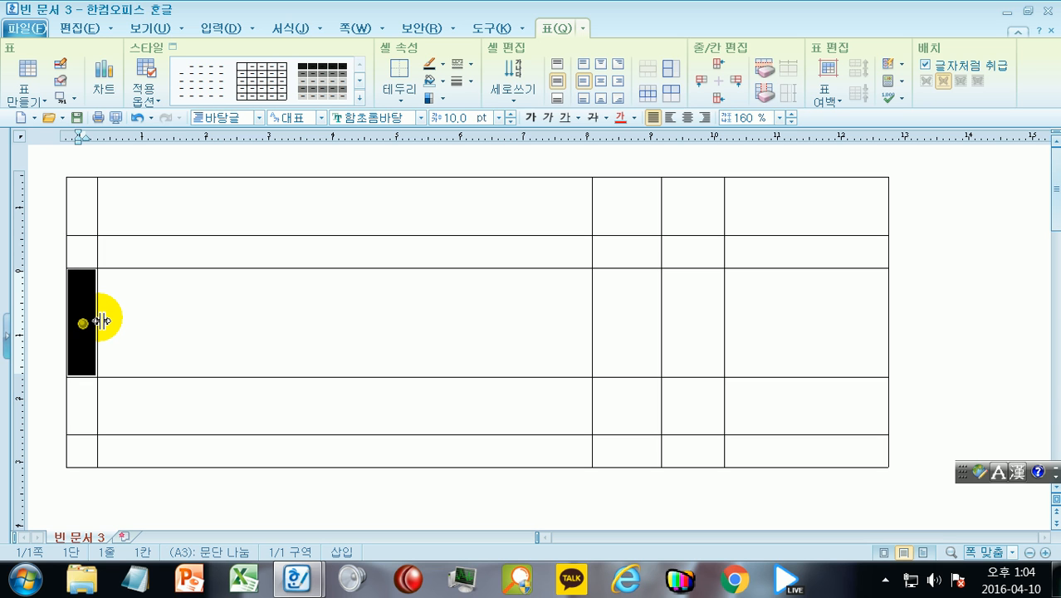
drag(98, 318, 326, 317)
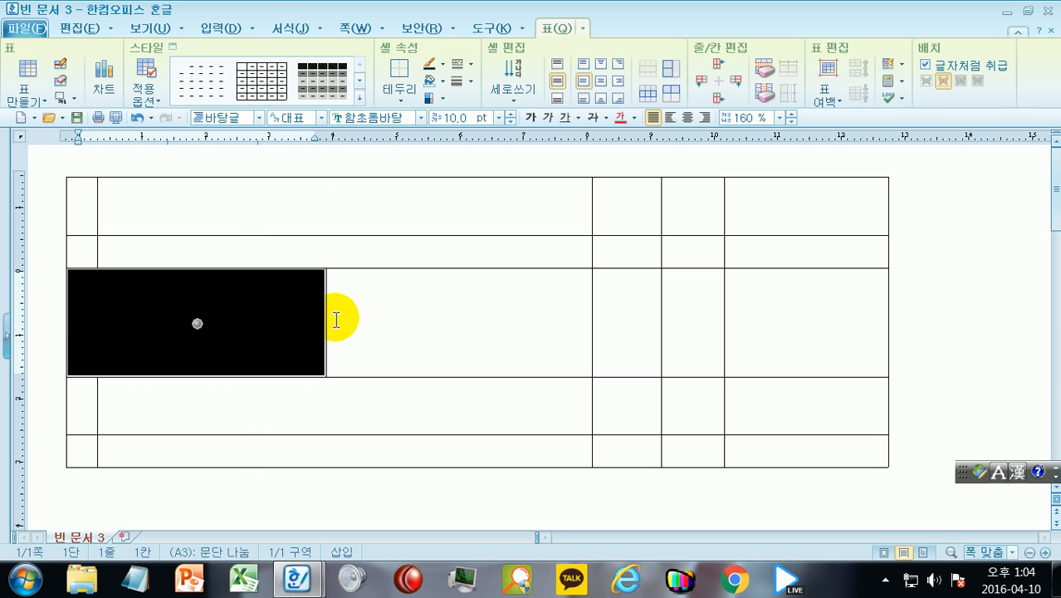
click(650, 304)
drag(665, 311, 623, 312)
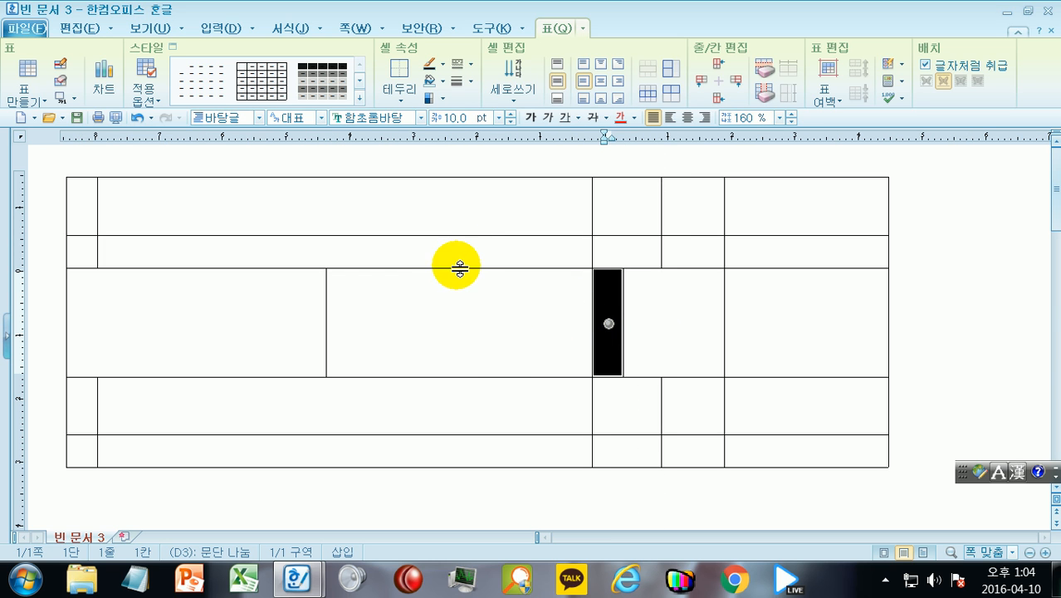
Reduce only the second cell of the fourth row to about 0.5 cm high, leaving its neighbours' heights alone
click(454, 404)
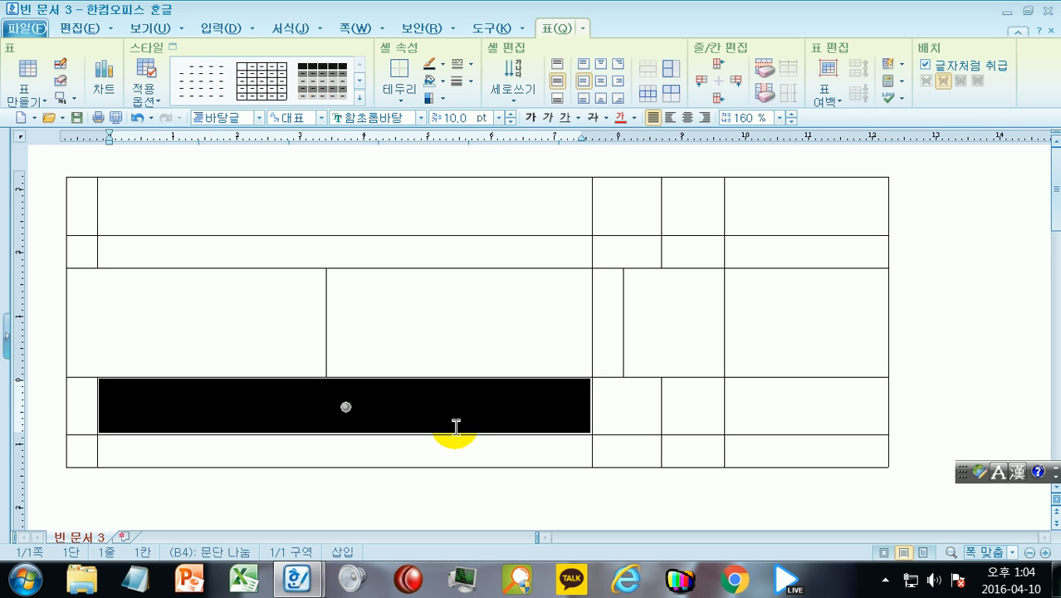
drag(457, 435, 457, 407)
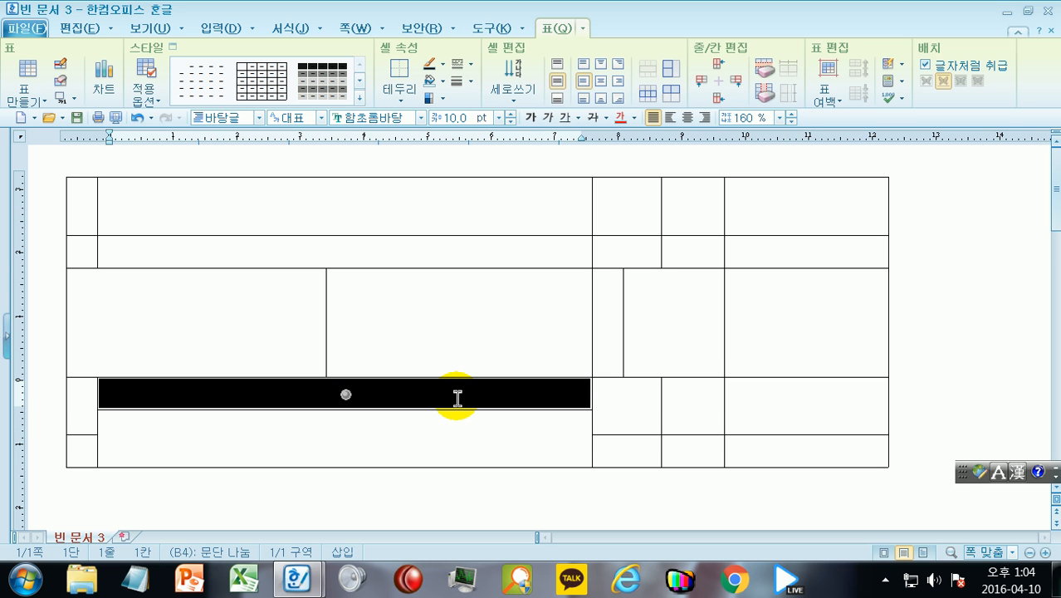
click(931, 296)
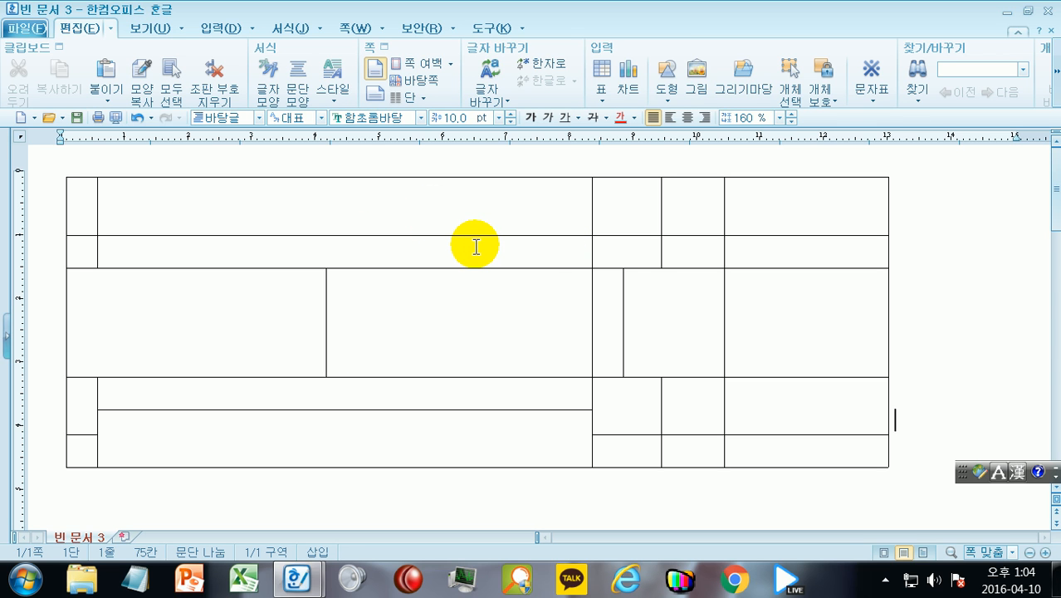
Make all cells of the whole table equal in width and equal in height
drag(83, 204, 807, 451)
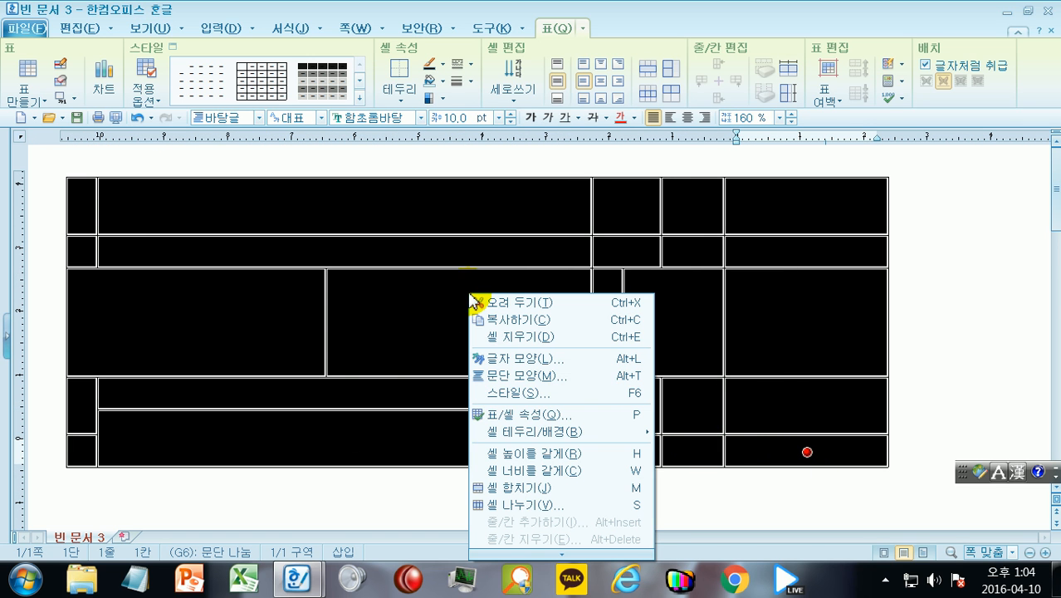
click(594, 455)
right_click(455, 213)
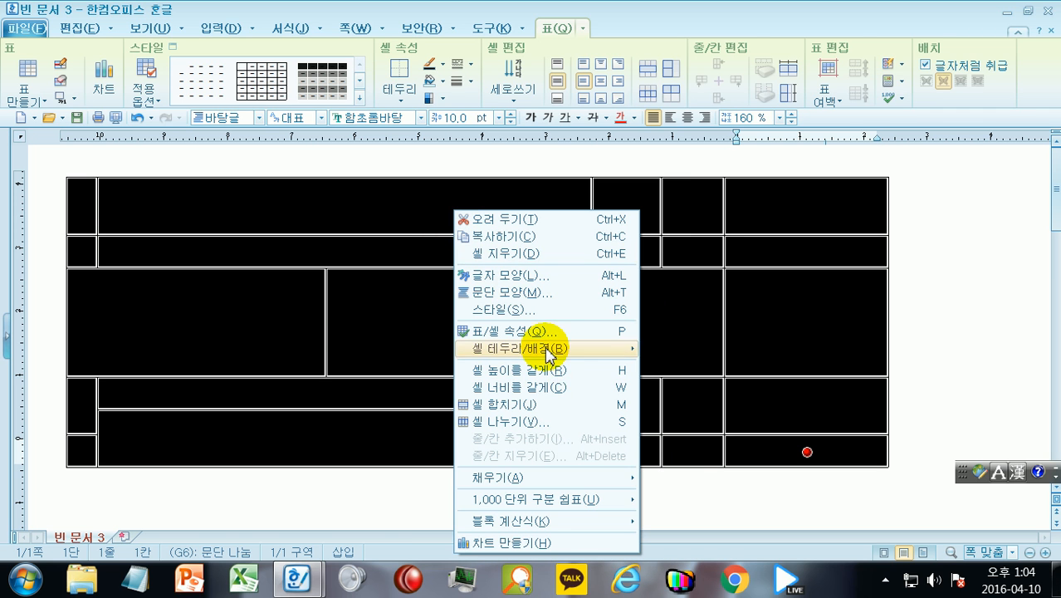
click(549, 390)
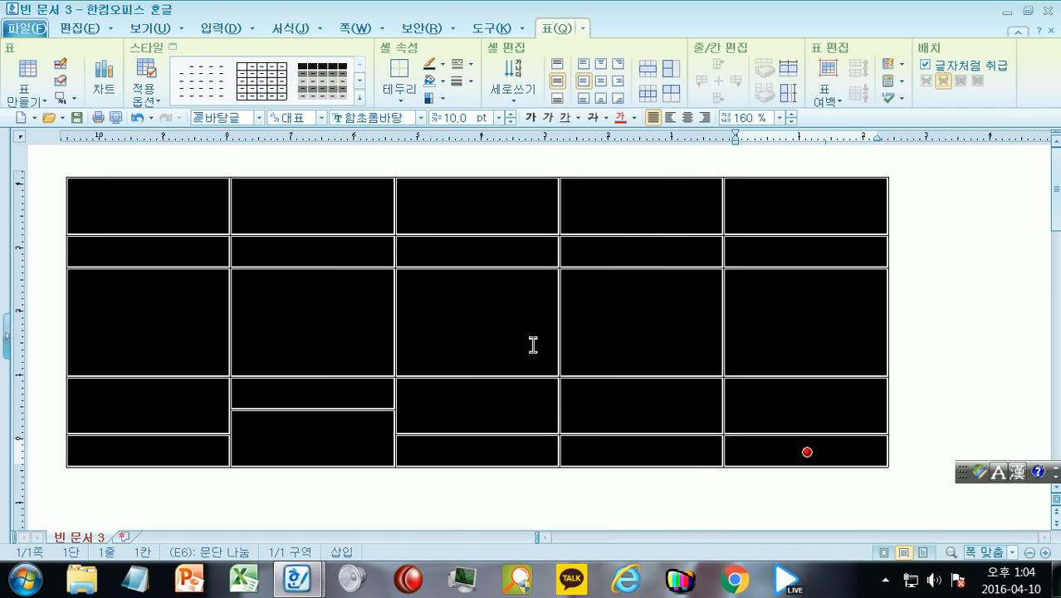
right_click(483, 211)
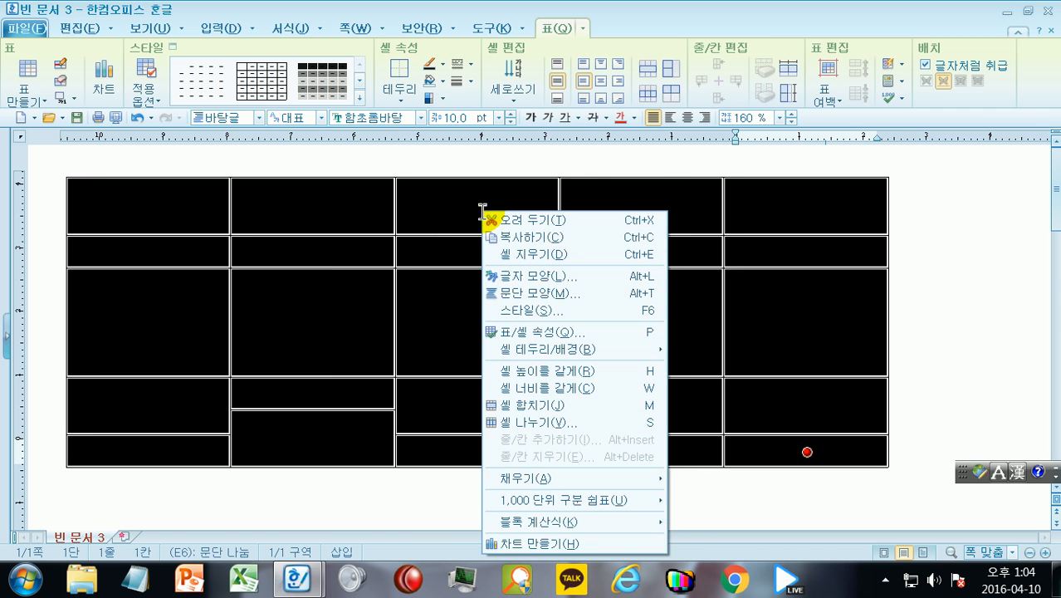
click(569, 381)
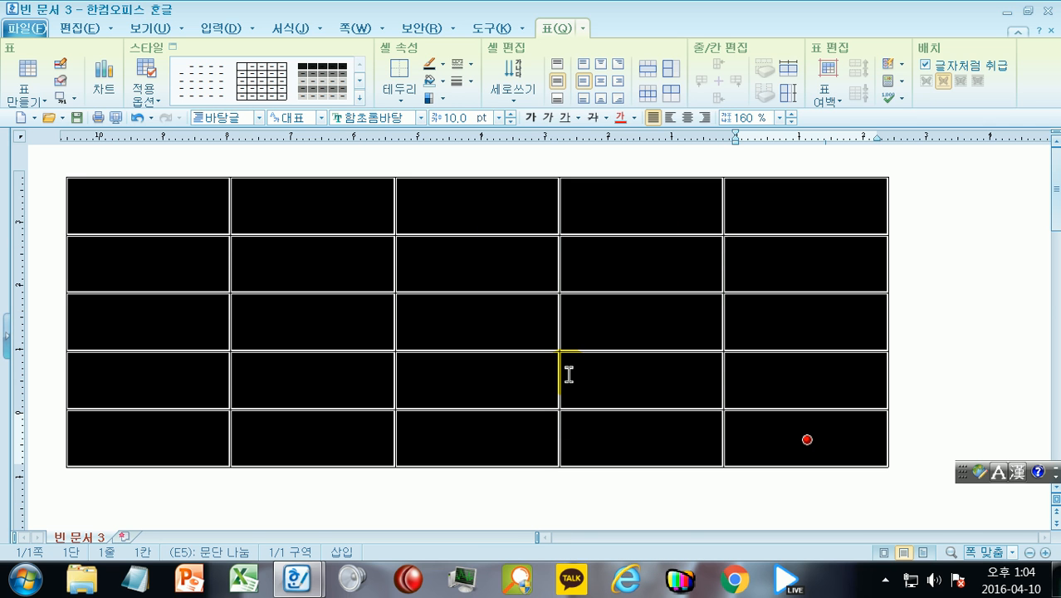
click(1004, 261)
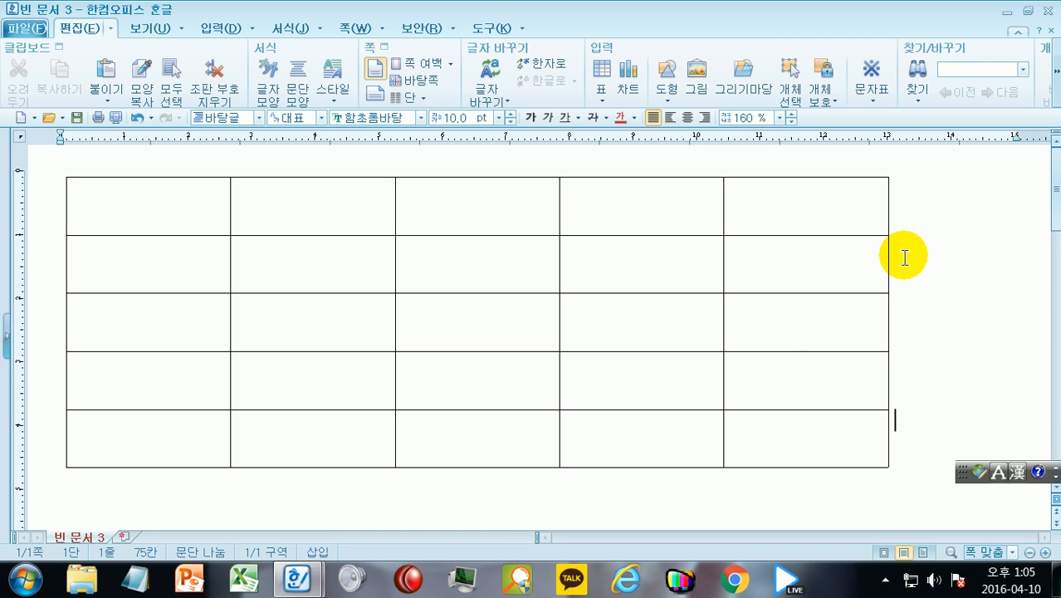
Start a cell block at the table's first cell and extend it across the first row and down through the rows below
click(142, 200)
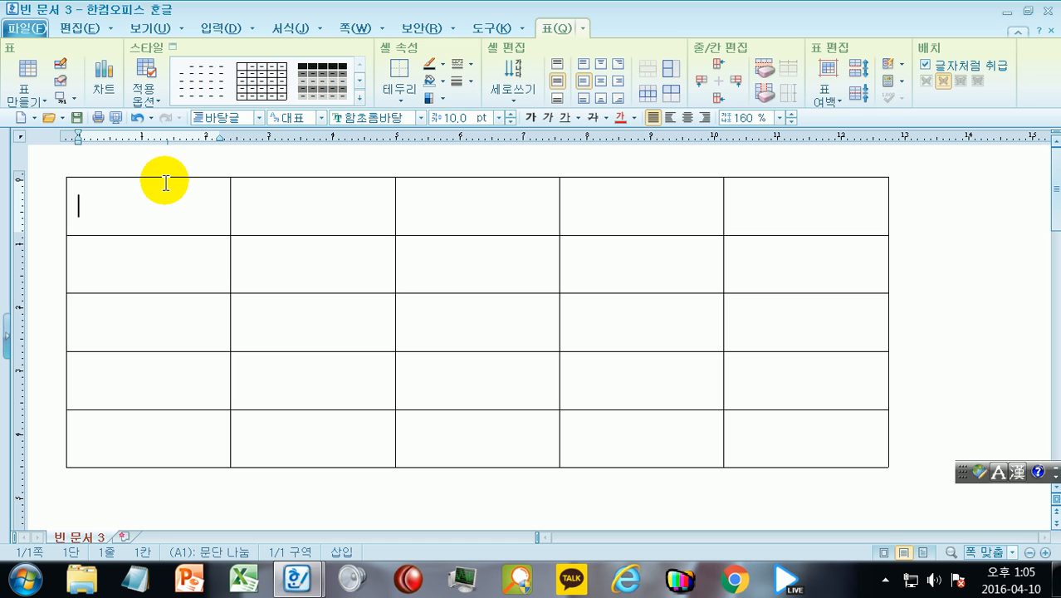
key(F5)
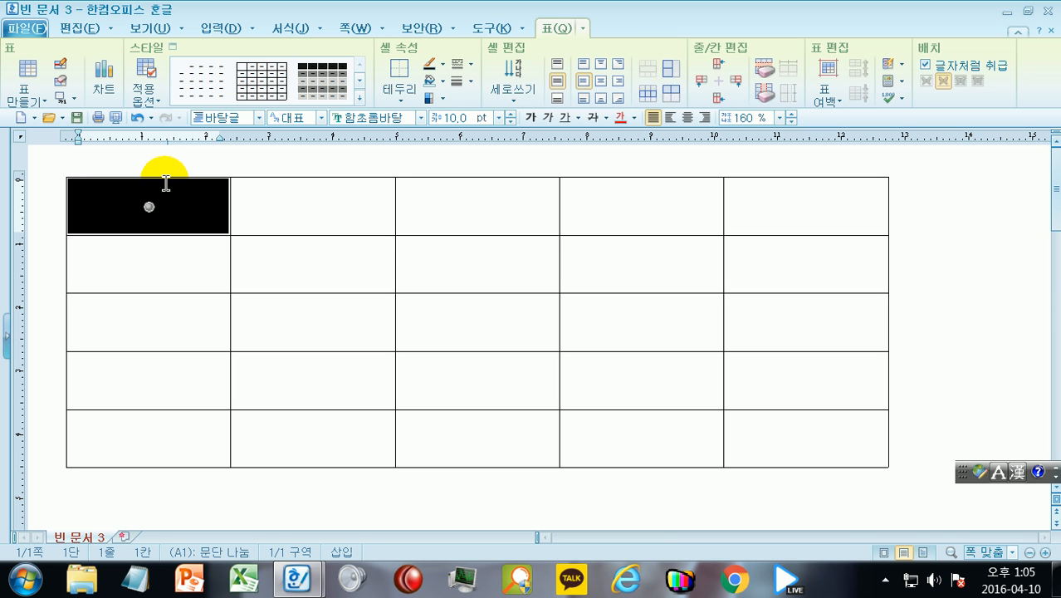
key(F5)
key(Right)
key(Right)
key(Right)
key(Right)
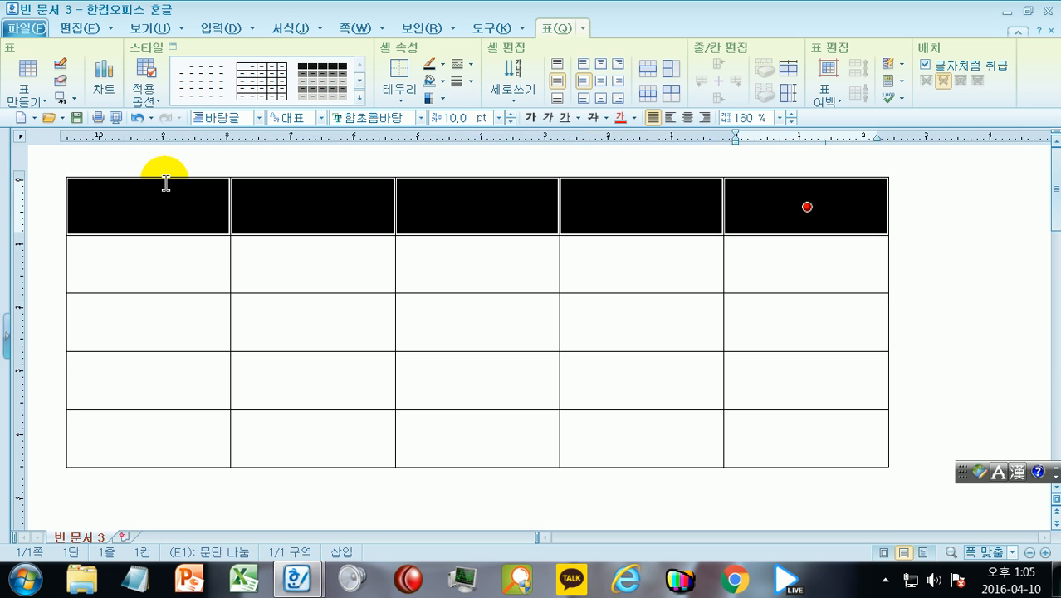
key(Down)
key(Down)
key(Down)
key(Down)
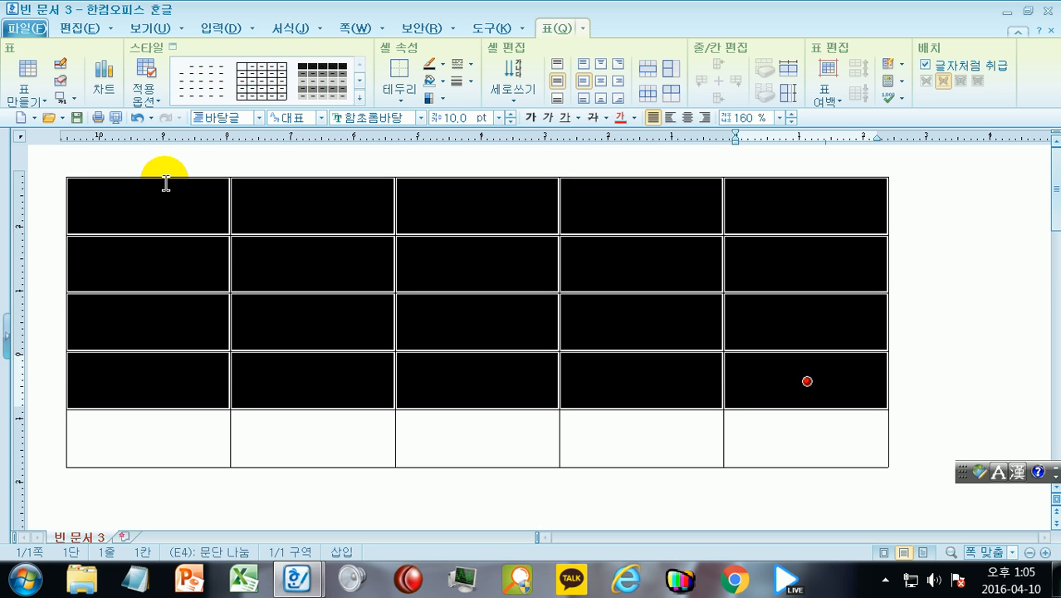
Shrink the cell block back to the table's first cell and clear the selection
key(Up)
key(Up)
key(Up)
key(Up)
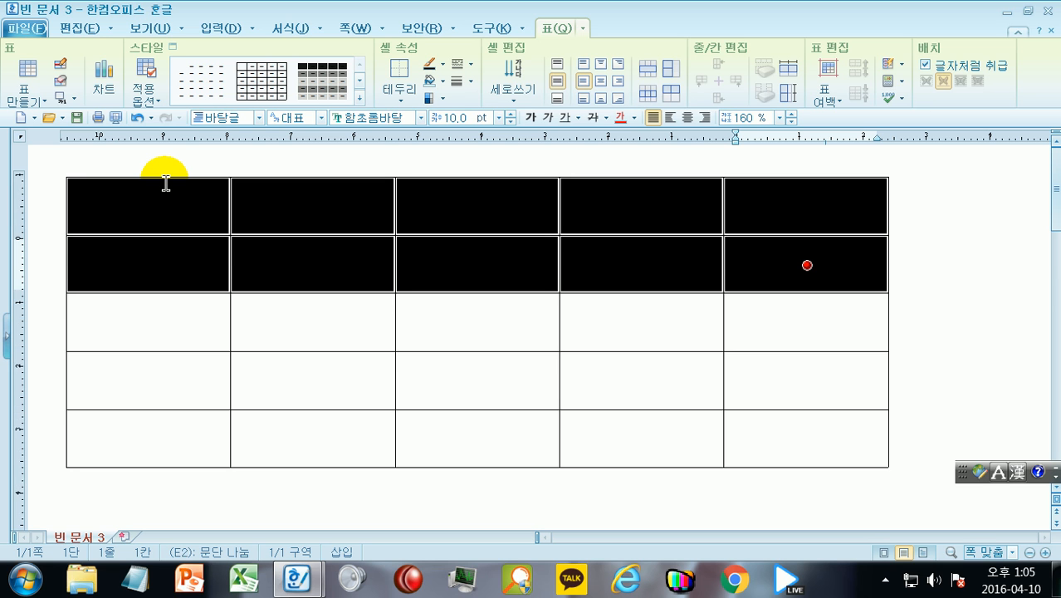
key(Left)
key(Left)
key(Left)
key(Left)
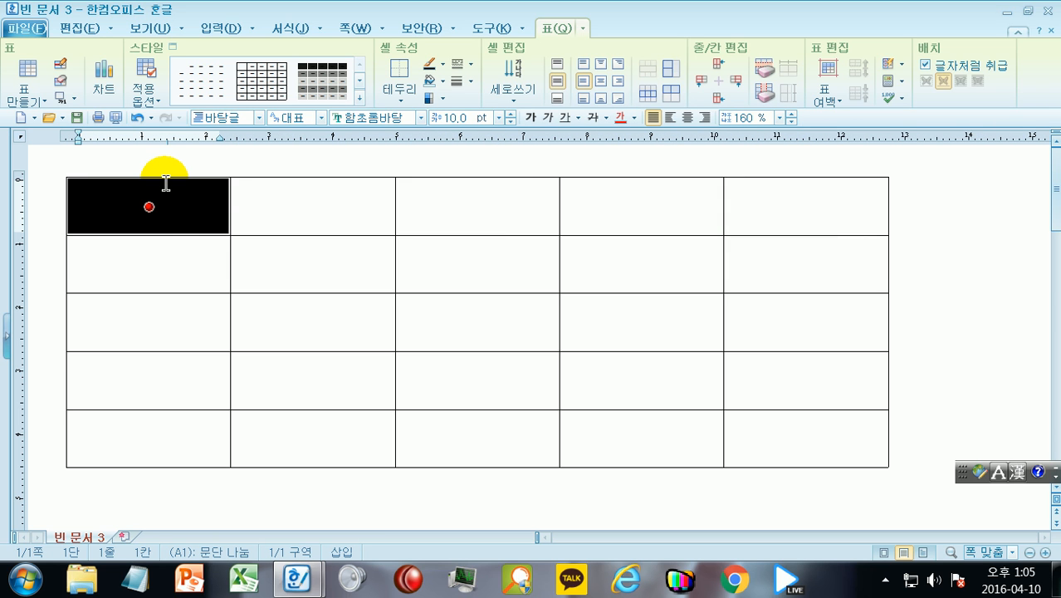
key(Escape)
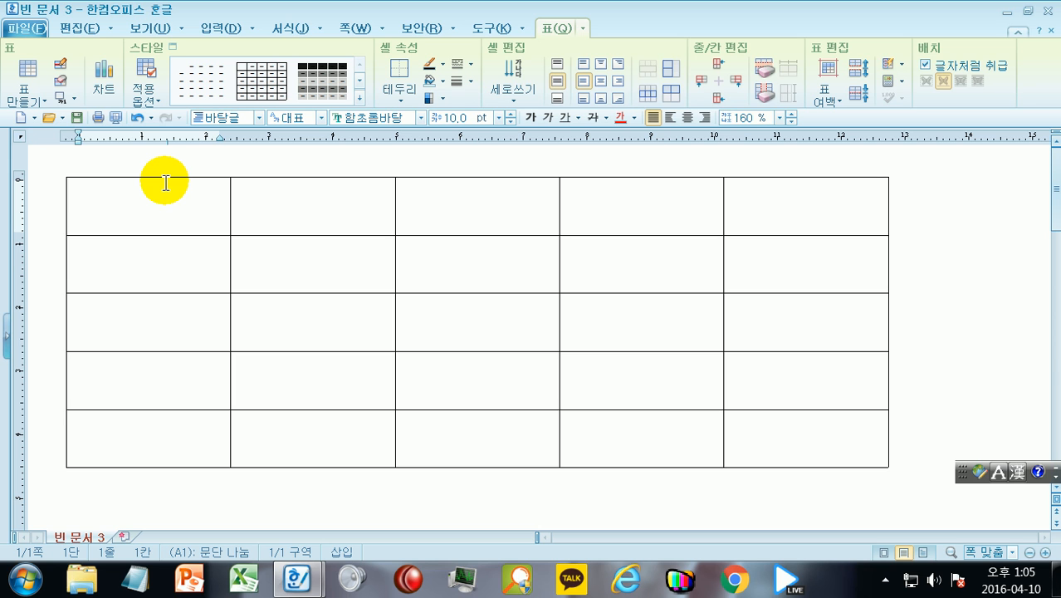
Select all cells of the table at once from the first cell, and release the selection
key(F5)
key(F5)
key(F5)
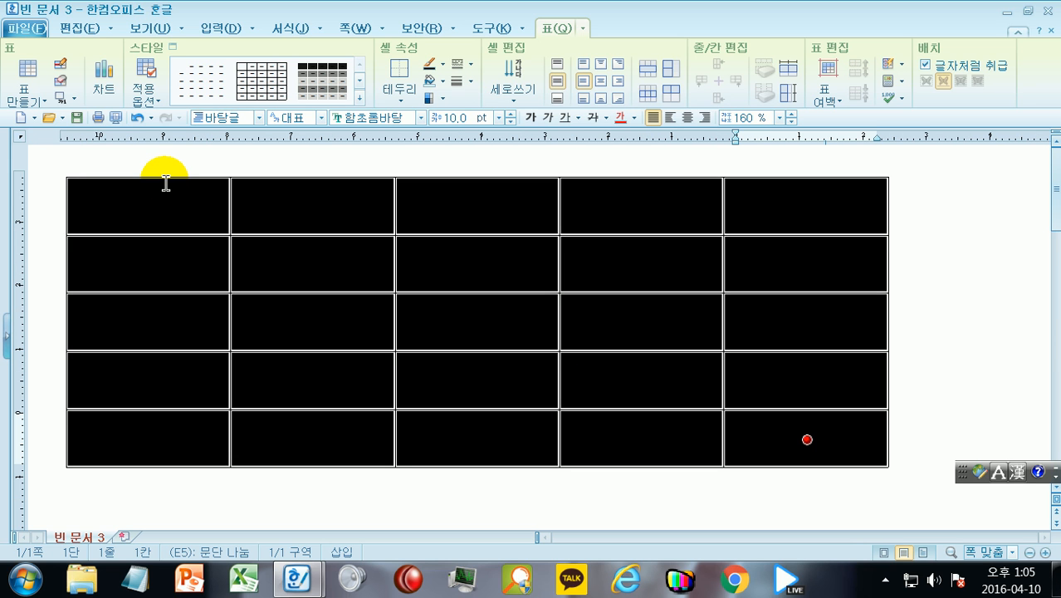
key(Escape)
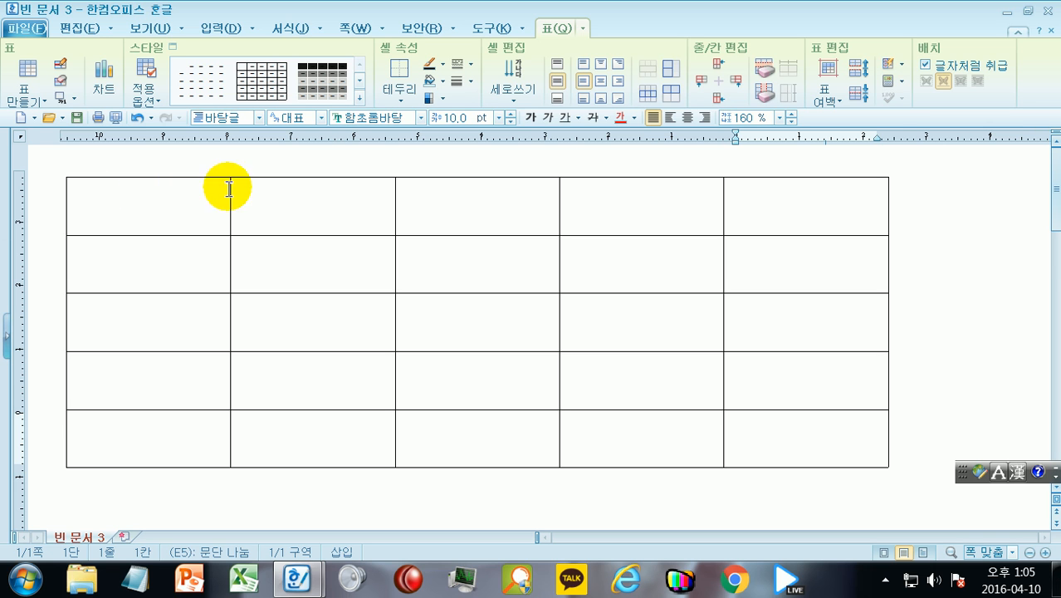
Select the first column as a cell block from its top cell and extend the block across the remaining columns
click(147, 188)
key(F5)
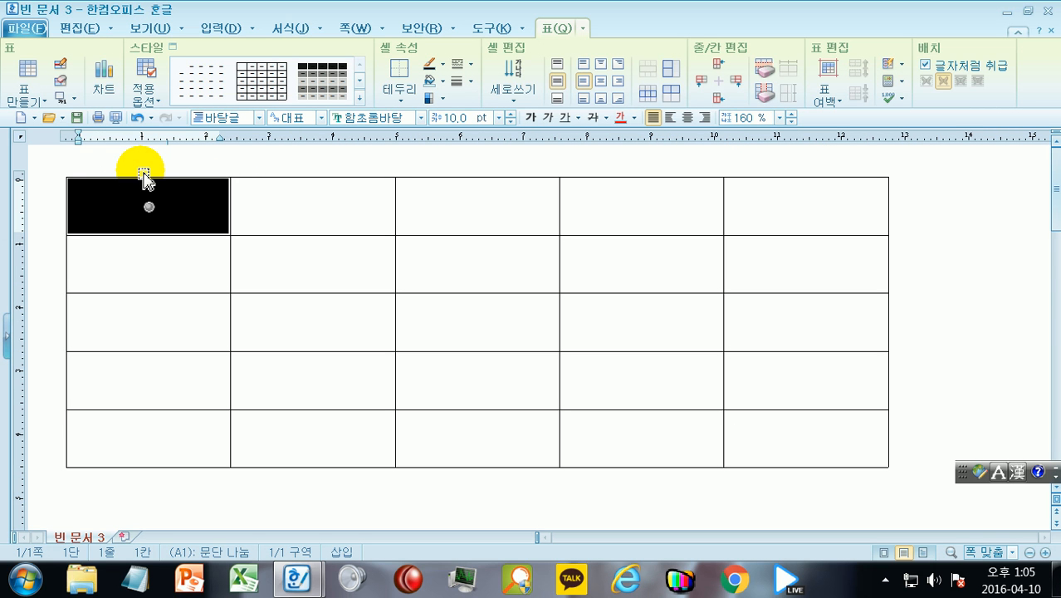
key(shift+Down)
key(shift+Down)
key(shift+Down)
key(shift+Down)
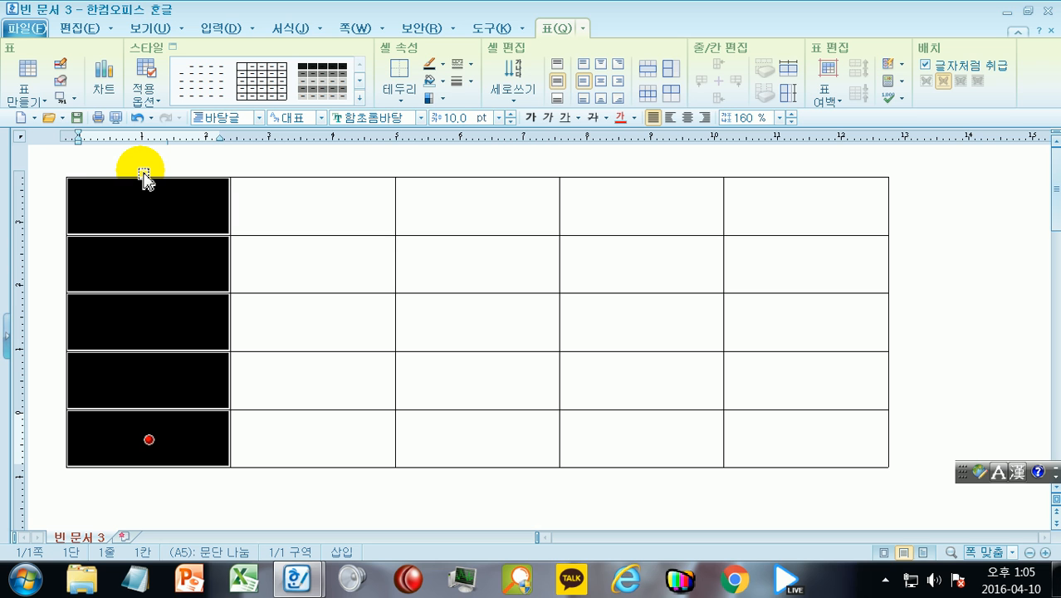
key(shift+Right)
key(shift+Right)
key(shift+Right)
key(shift+Right)
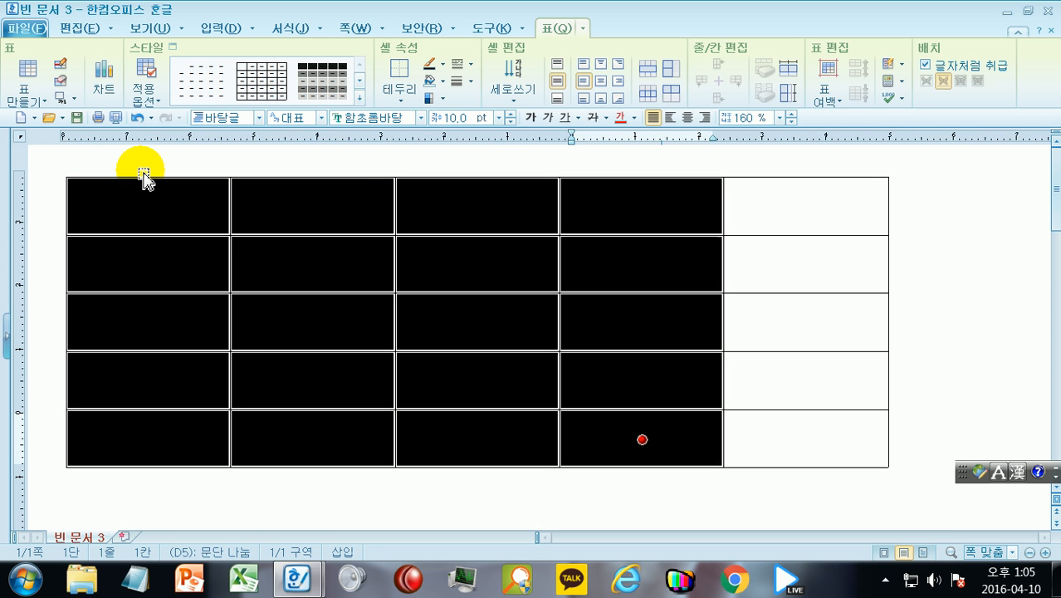
Shrink the cell block back to the first column and clear the selection
key(shift+Left)
key(shift+Left)
key(shift+Left)
key(shift+Left)
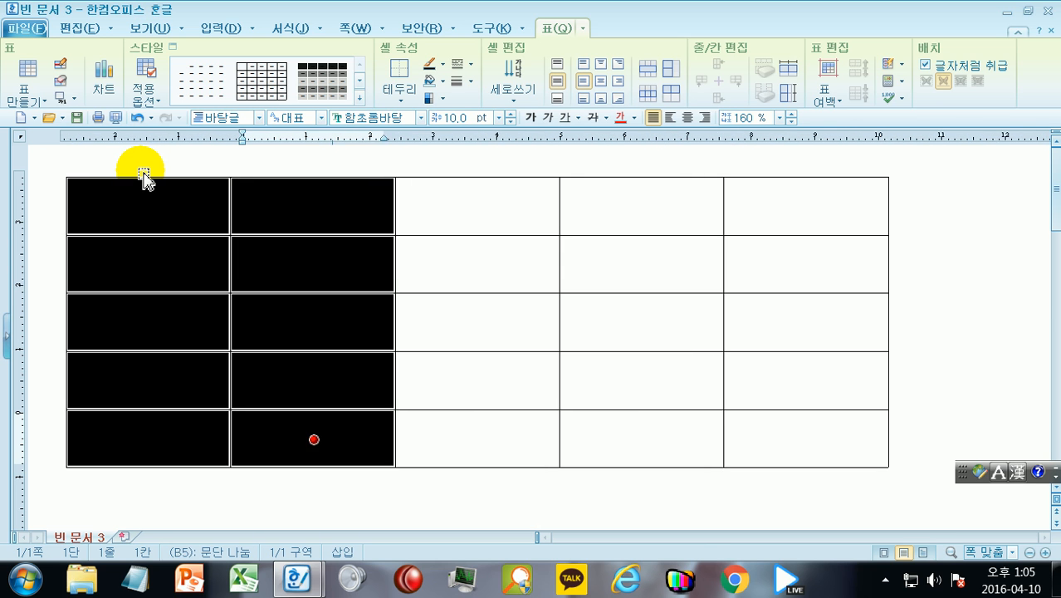
key(Escape)
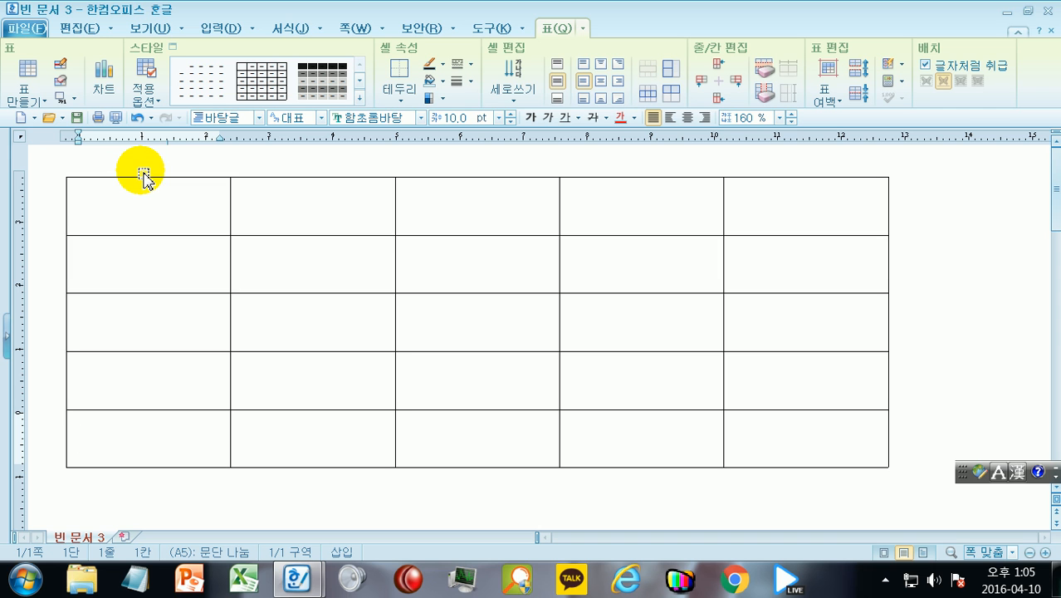
Select the entire first row at once, extend the block down over the lower rows, shrink it back and clear the selection
click(134, 180)
key(F5)
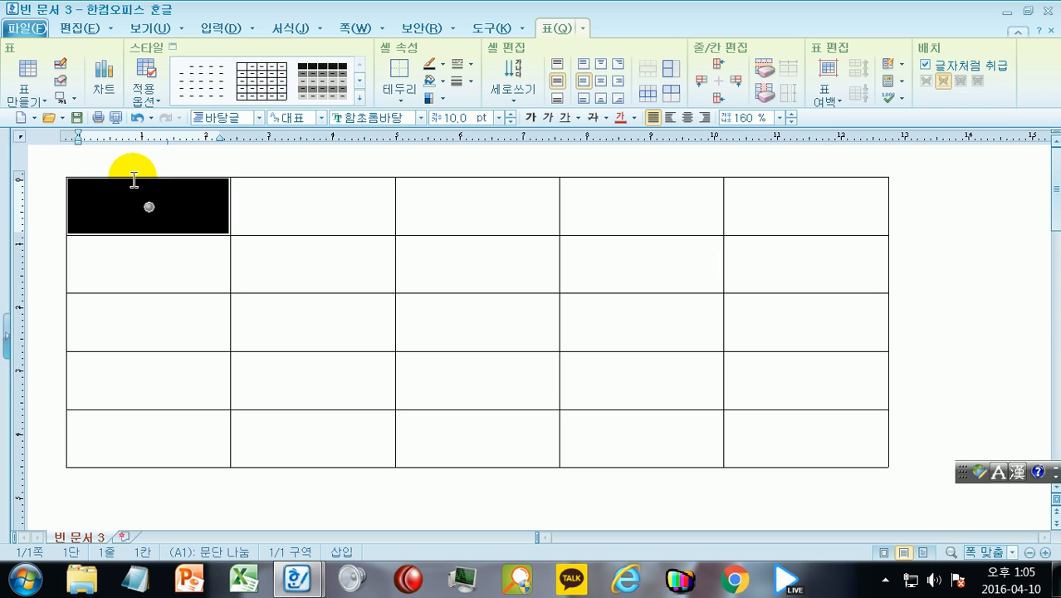
key(F8)
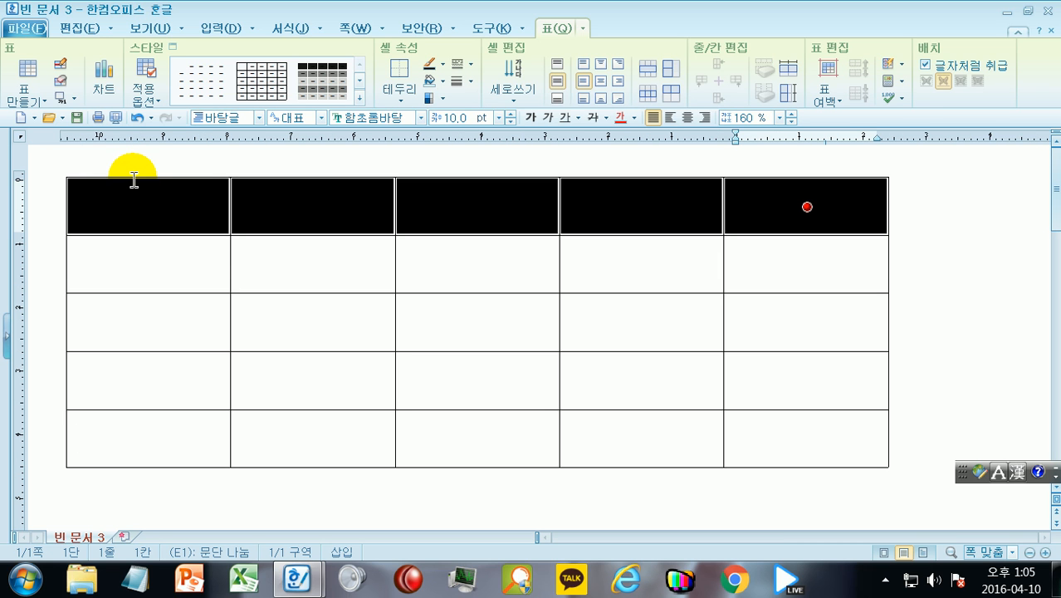
key(Down)
key(Down)
key(Down)
key(Down)
key(Up)
key(Up)
key(Up)
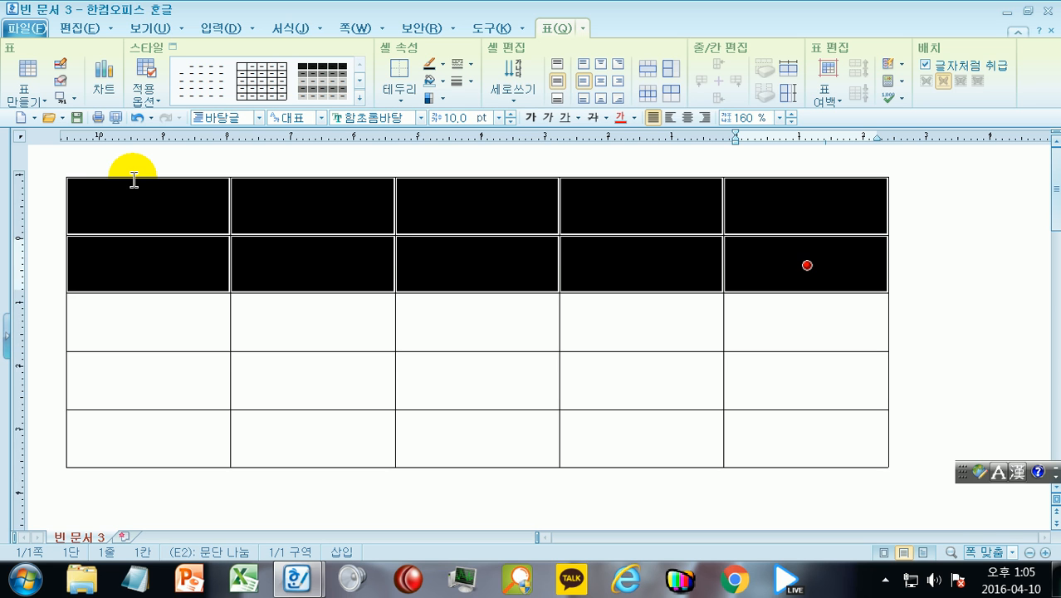
key(Up)
key(Escape)
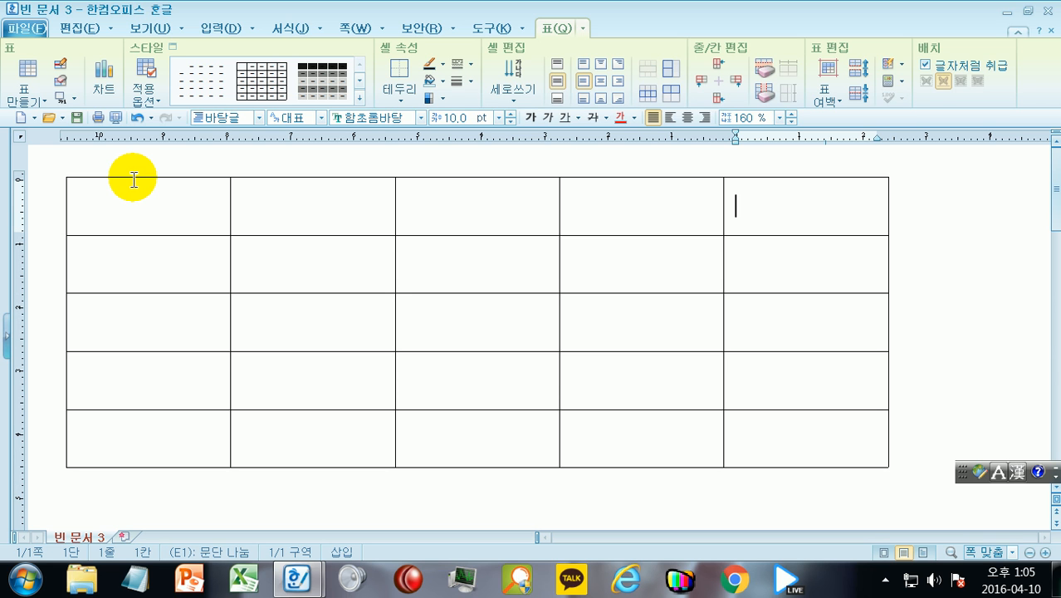
Select the entire first row, extend the block straight to the last row in one jump, and clear the selection
click(185, 216)
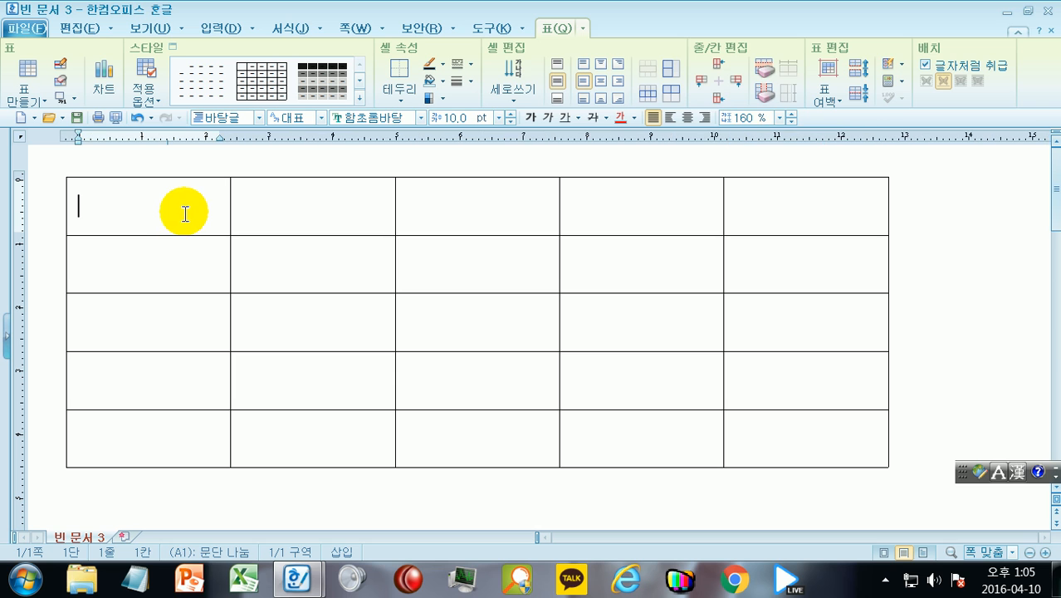
key(F5)
key(F8)
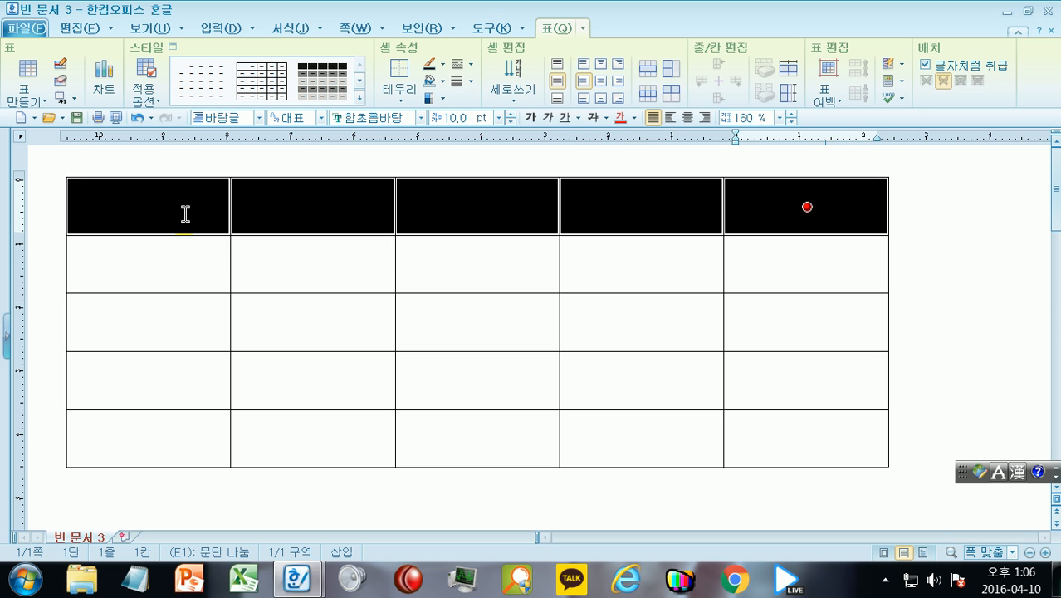
key(Page_Down)
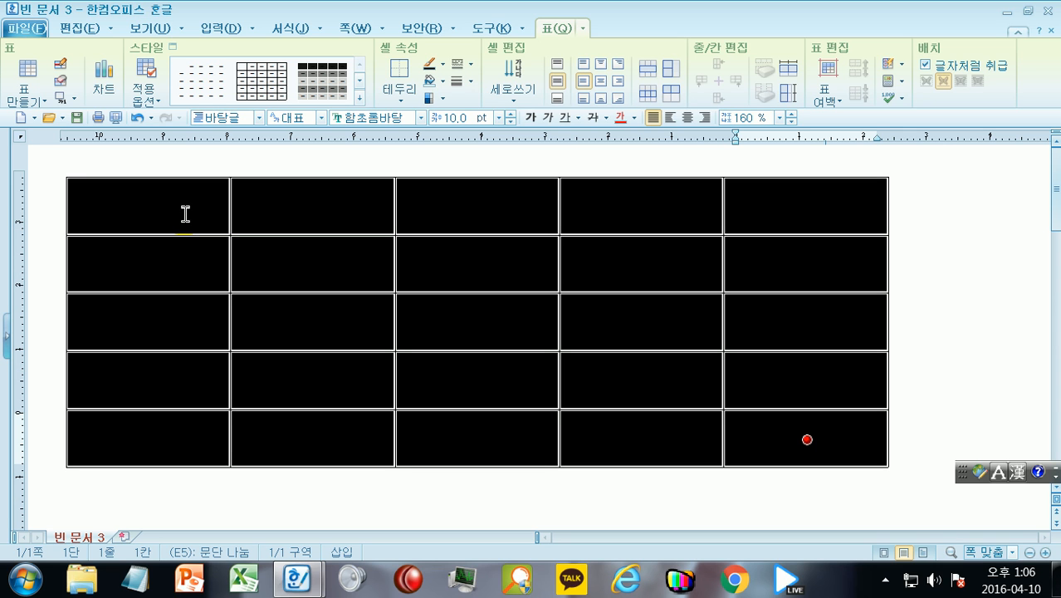
key(Escape)
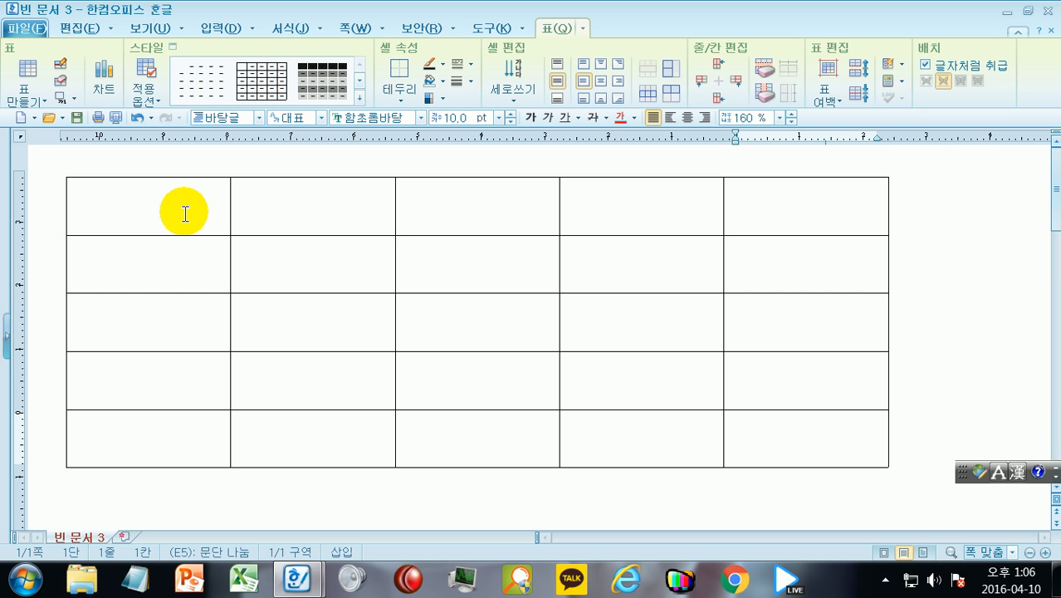
Select every table cell as one block and narrow all columns together until the table is about 5.4 cm wide
click(125, 211)
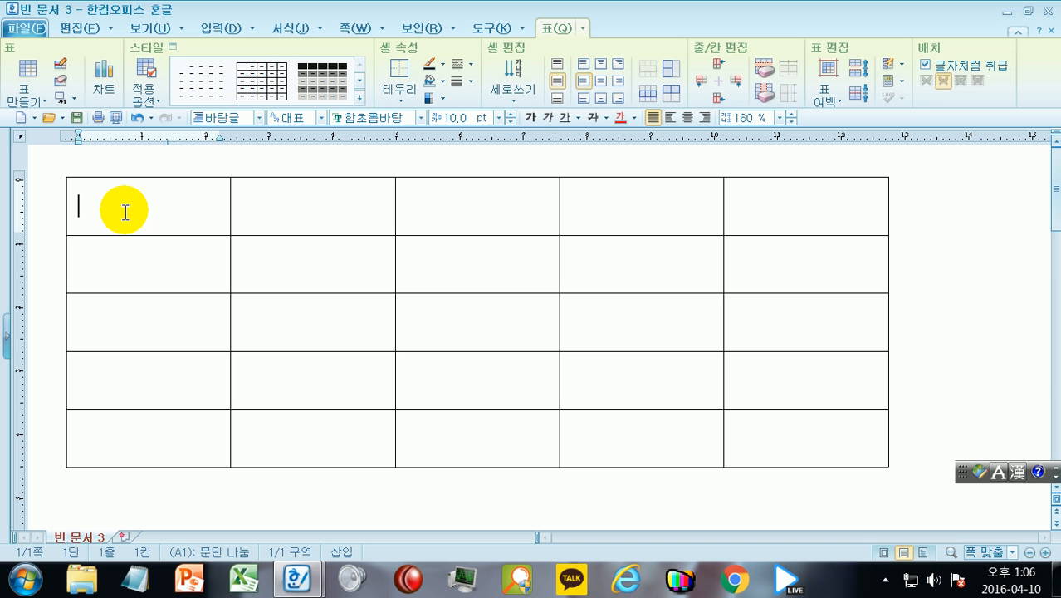
key(F5)
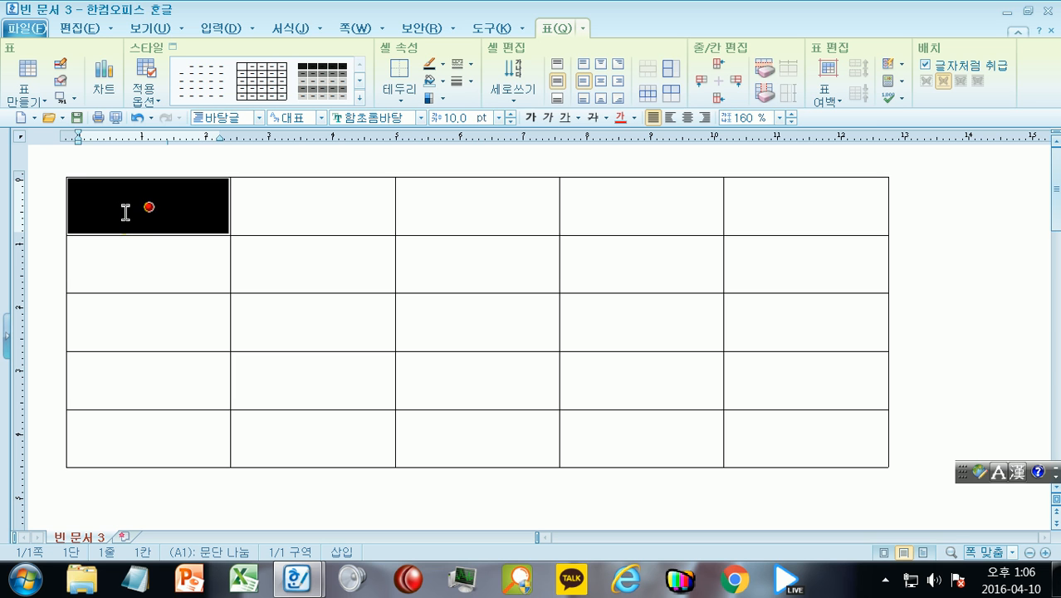
key(F5)
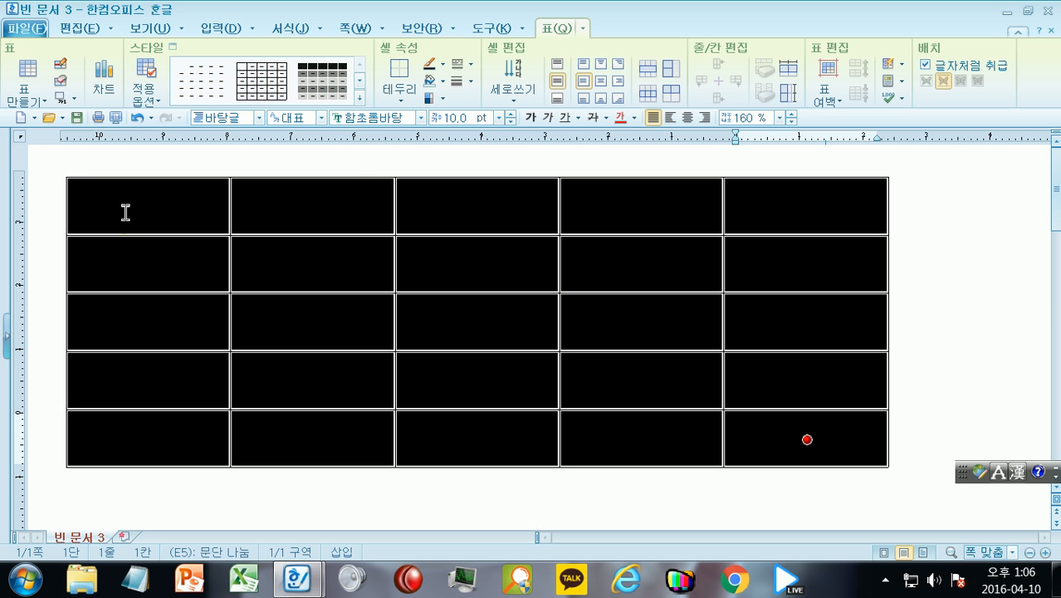
key(ctrl+Left)
key(ctrl+Left)
key(ctrl+Left)
key(ctrl+Left)
key(ctrl+Left)
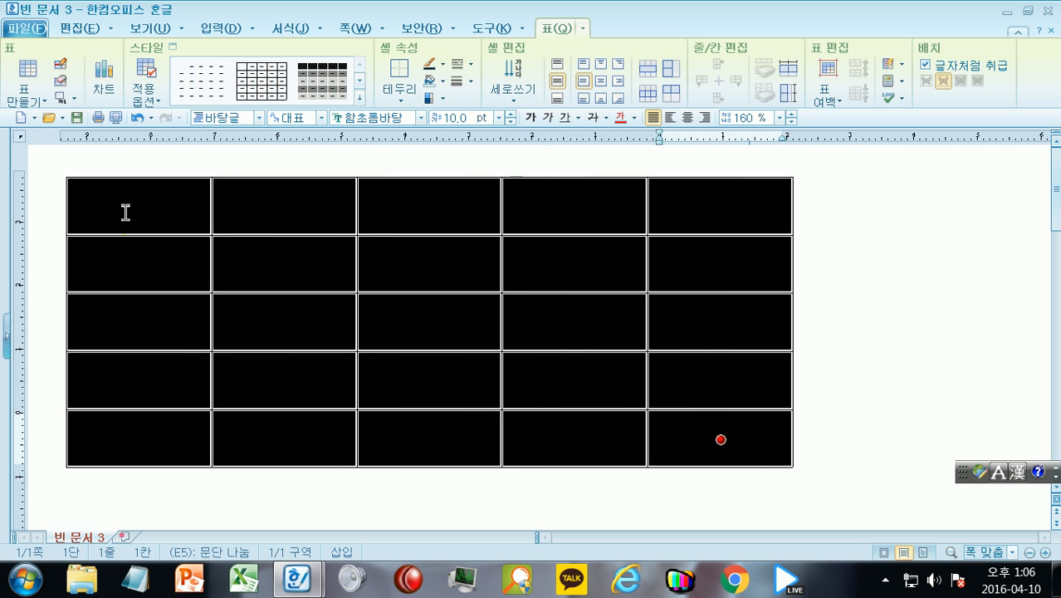
key(ctrl+Left)
key(ctrl+Left)
key(ctrl+Left)
key(ctrl+Left)
key(ctrl+Left)
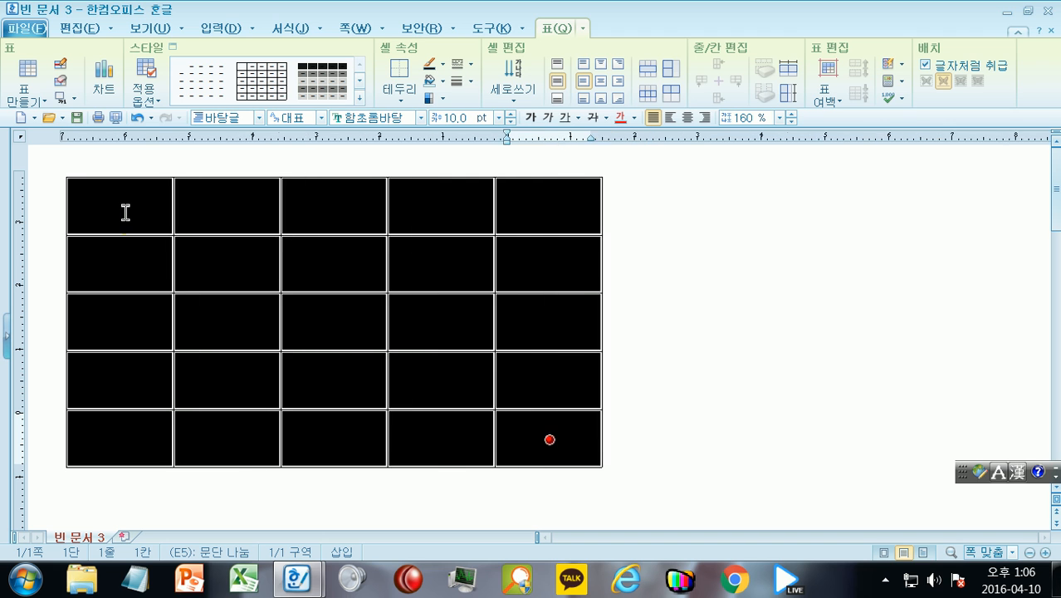
key(ctrl+Left)
key(ctrl+Left)
key(ctrl+Left)
key(ctrl+Left)
key(ctrl+Left)
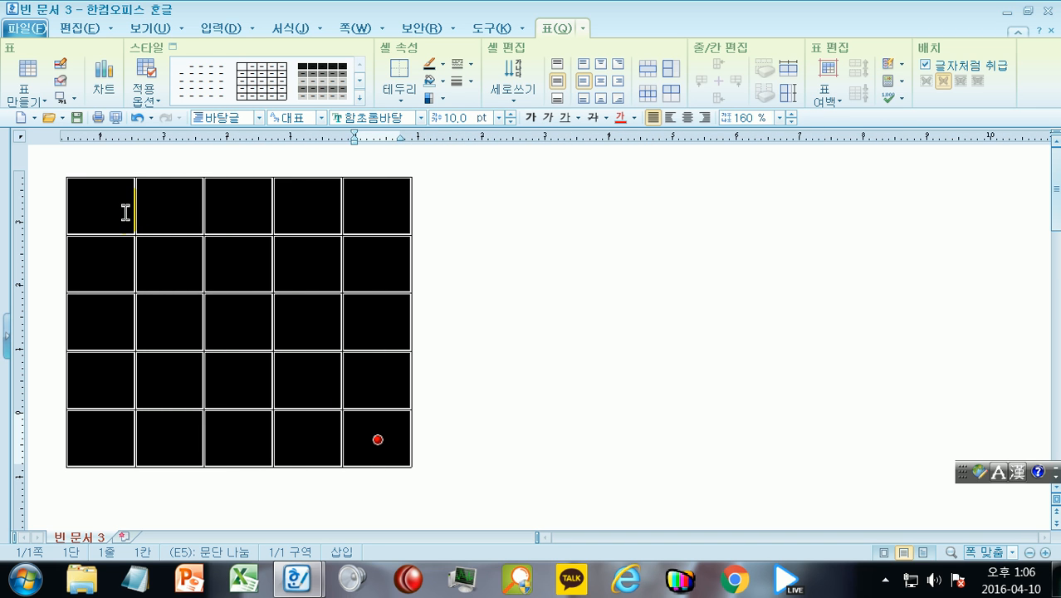
Widen all selected columns together until the table is about 14.4 cm wide
key(ctrl+Right)
key(ctrl+Right)
key(ctrl+Right)
key(ctrl+Right)
key(ctrl+Right)
key(ctrl+Right)
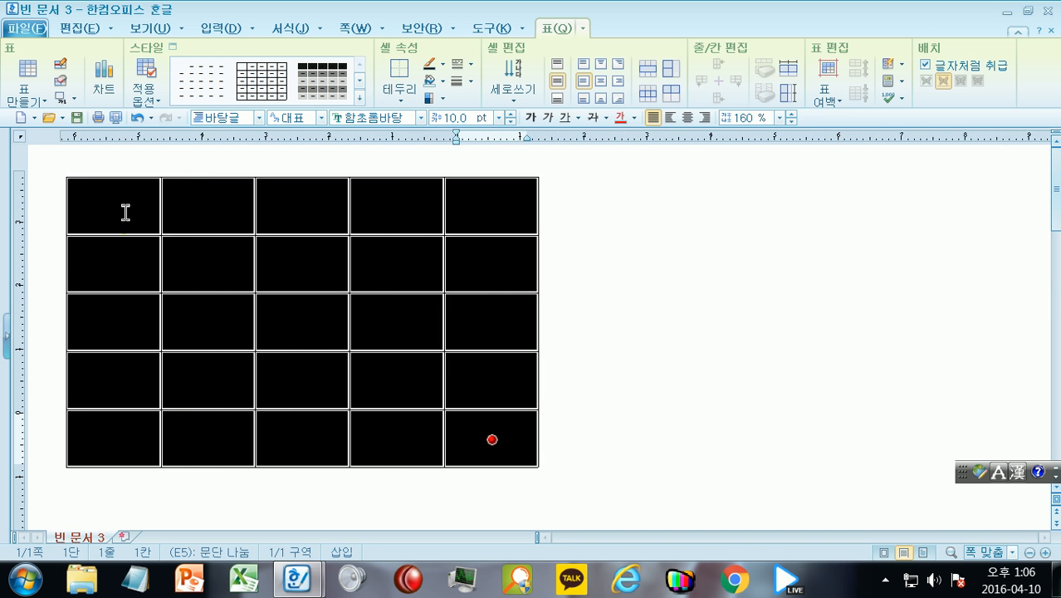
key(ctrl+Right)
key(ctrl+Right)
key(ctrl+Right)
key(ctrl+Right)
key(ctrl+Right)
key(ctrl+Right)
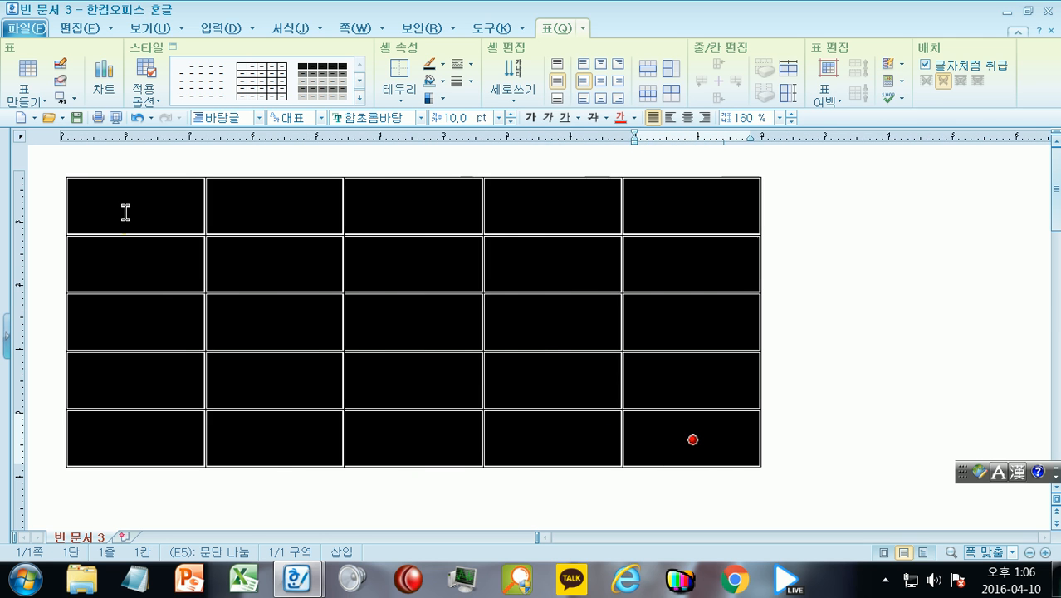
key(ctrl+Right)
key(ctrl+Right)
key(ctrl+Right)
key(ctrl+Right)
key(ctrl+Right)
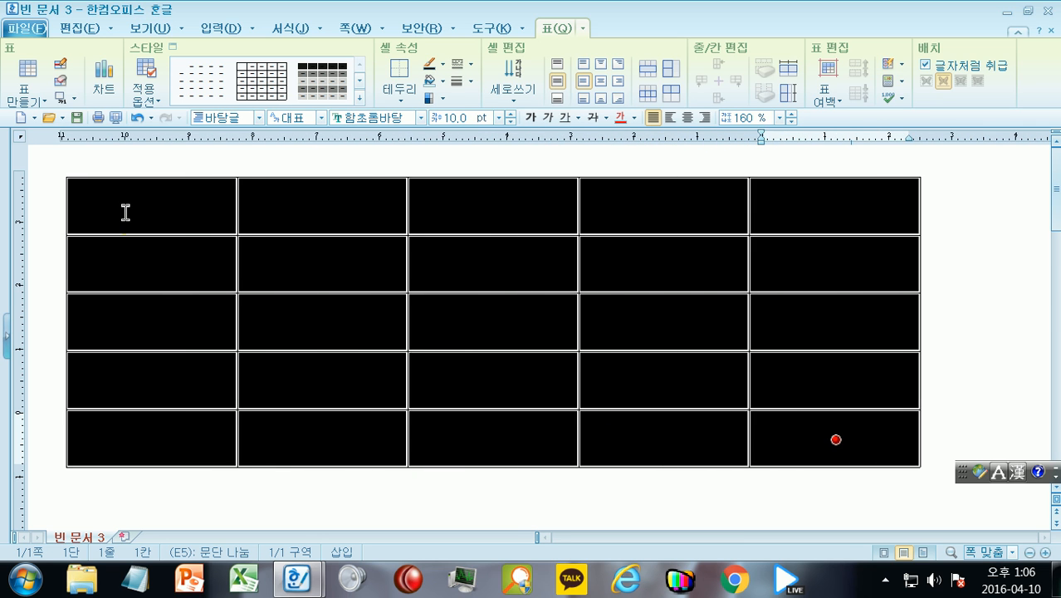
key(ctrl+Right)
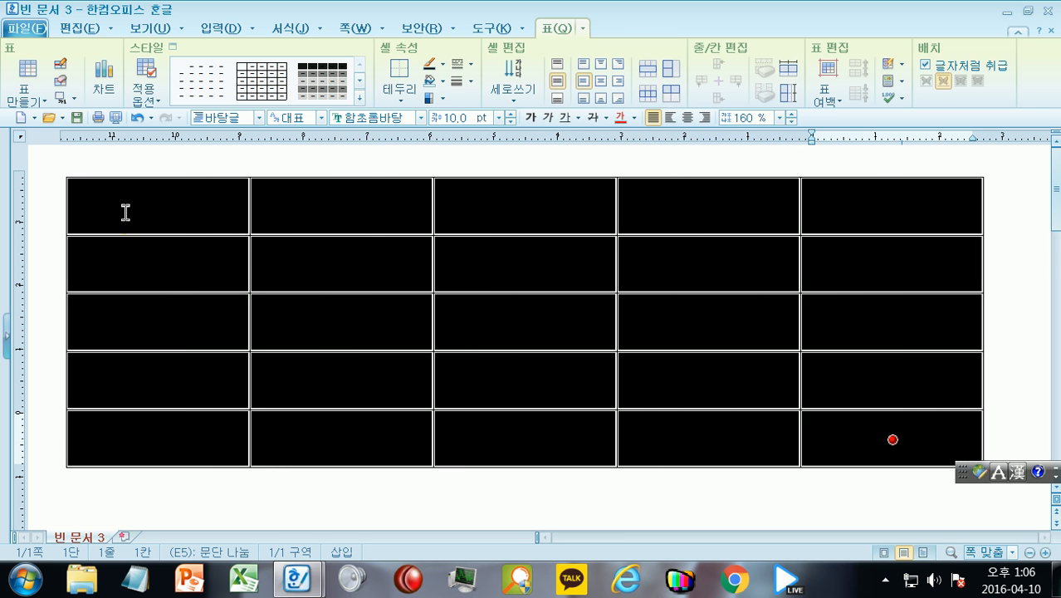
Narrow all selected columns together until the whole table is only about 2.3 cm wide
key(ctrl+Left)
key(ctrl+Left)
key(ctrl+Left)
key(ctrl+Left)
key(ctrl+Left)
key(ctrl+Left)
key(ctrl+Left)
key(ctrl+Left)
key(ctrl+Left)
key(ctrl+Left)
key(ctrl+Left)
key(ctrl+Left)
key(ctrl+Left)
key(ctrl+Left)
key(ctrl+Left)
key(ctrl+Left)
key(ctrl+Left)
key(ctrl+Left)
key(ctrl+Left)
key(ctrl+Left)
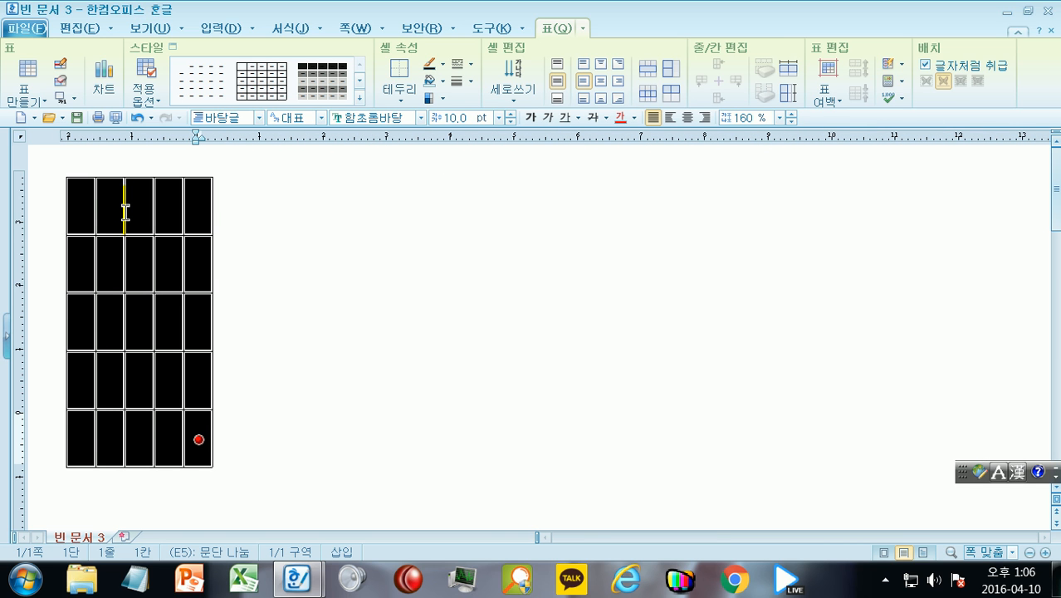
Reduce the height of all selected rows together to about 0.45 cm each
key(ctrl+Up)
key(ctrl+Up)
key(ctrl+Up)
key(ctrl+Up)
key(ctrl+Up)
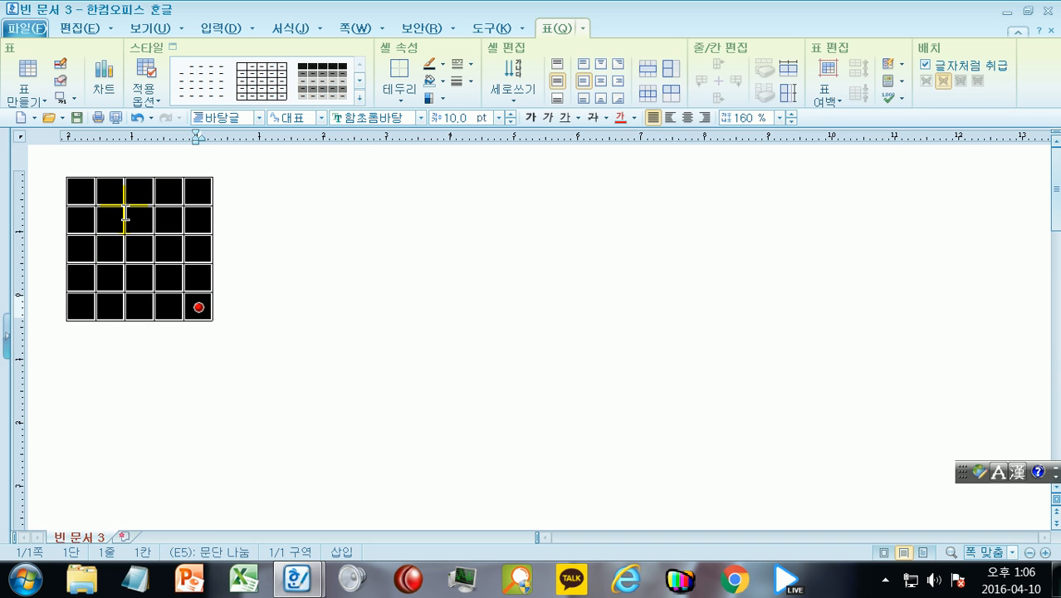
Increase the height of all selected rows together to about 1.05 cm each
key(ctrl+Down)
key(ctrl+Down)
key(ctrl+Down)
key(ctrl+Down)
key(ctrl+Down)
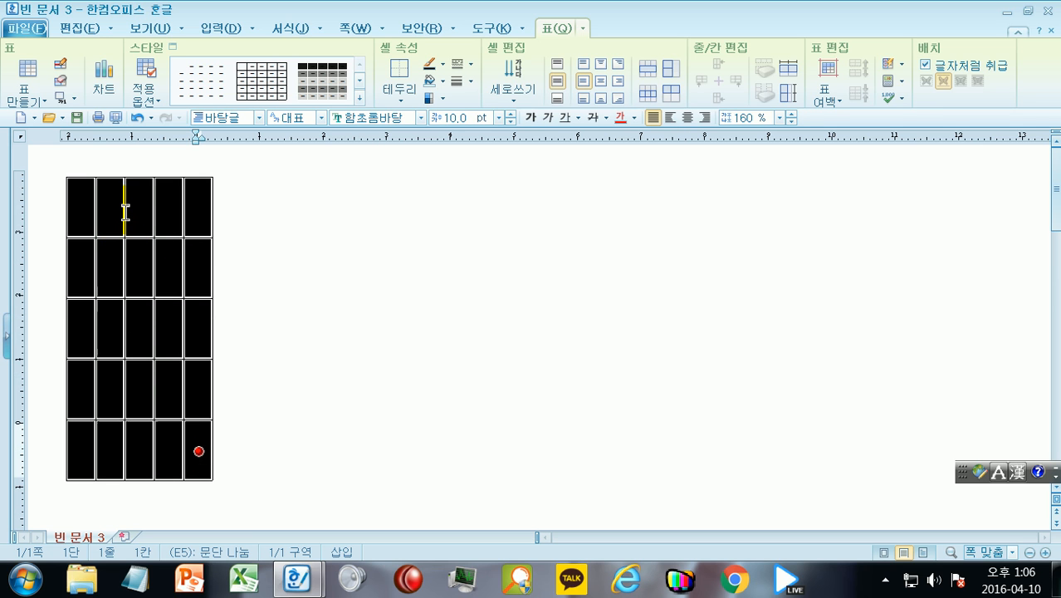
key(ctrl+Down)
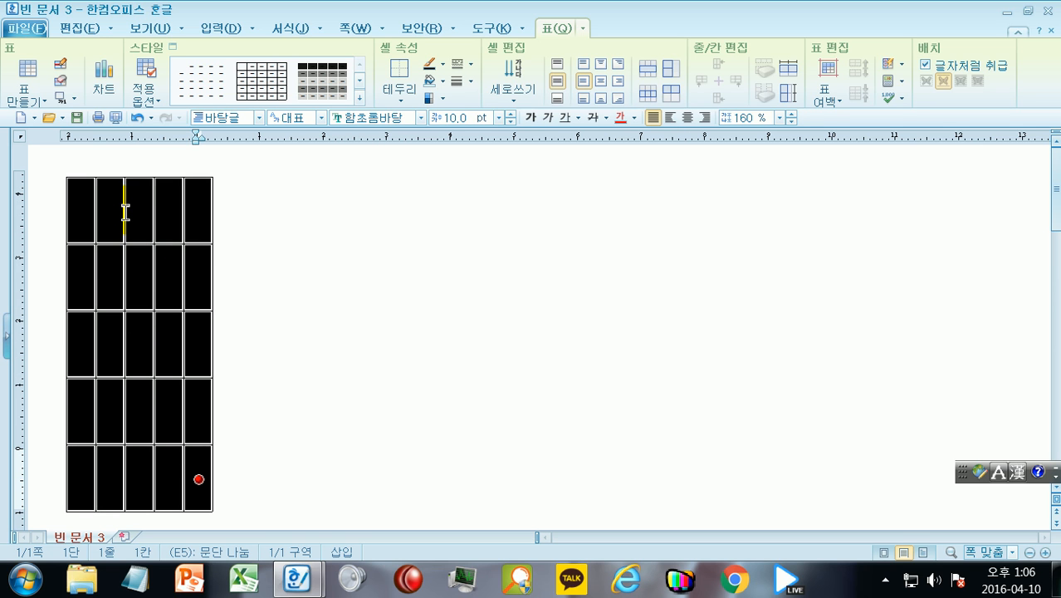
Widen all selected columns evenly until the table nearly fills the text width, about 14.8 cm
key(ctrl+Right)
key(ctrl+Right)
key(ctrl+Right)
key(ctrl+Right)
key(ctrl+Right)
key(ctrl+Right)
key(ctrl+Right)
key(ctrl+Right)
key(ctrl+Right)
key(ctrl+Right)
key(ctrl+Right)
key(ctrl+Right)
key(ctrl+Right)
key(ctrl+Right)
key(ctrl+Right)
key(ctrl+Right)
key(ctrl+Right)
key(ctrl+Right)
key(ctrl+Right)
key(ctrl+Right)
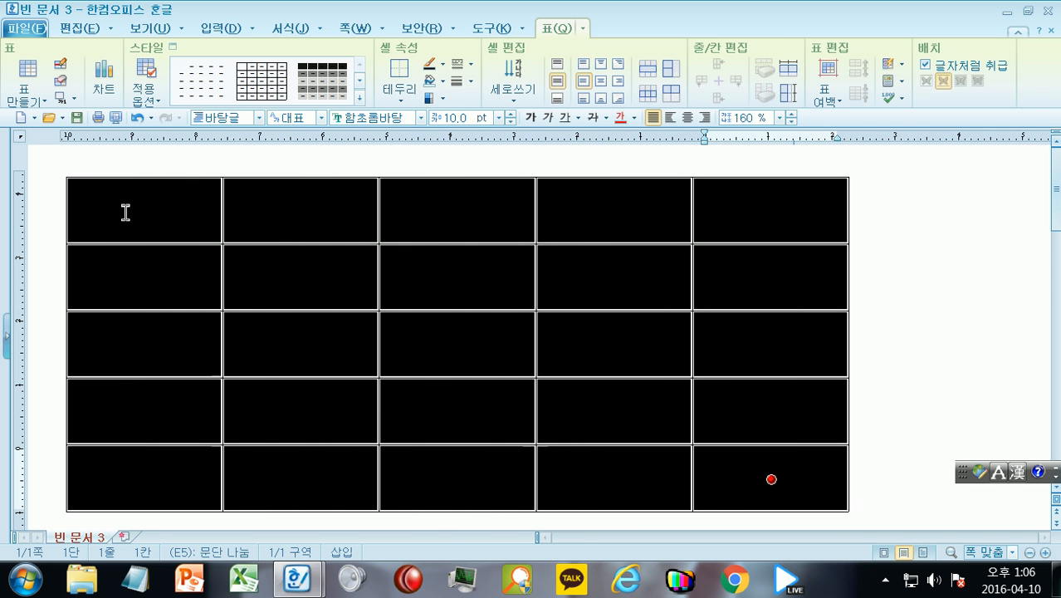
key(ctrl+Right)
key(ctrl+Right)
key(ctrl+Right)
key(ctrl+Right)
key(ctrl+Right)
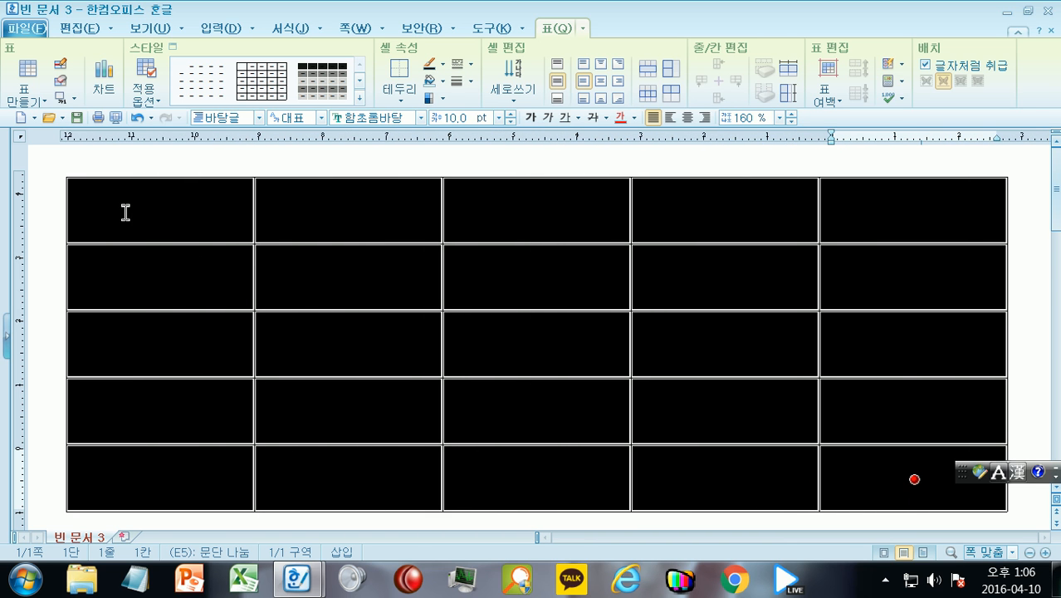
Resize the selected cells to a table about 7.3 cm wide and 4.8 cm high, and clear the selection
key(ctrl+Left)
key(ctrl+Left)
key(ctrl+Up)
key(ctrl+Left)
key(ctrl+Left)
key(ctrl+Left)
key(ctrl+Left)
key(ctrl+Left)
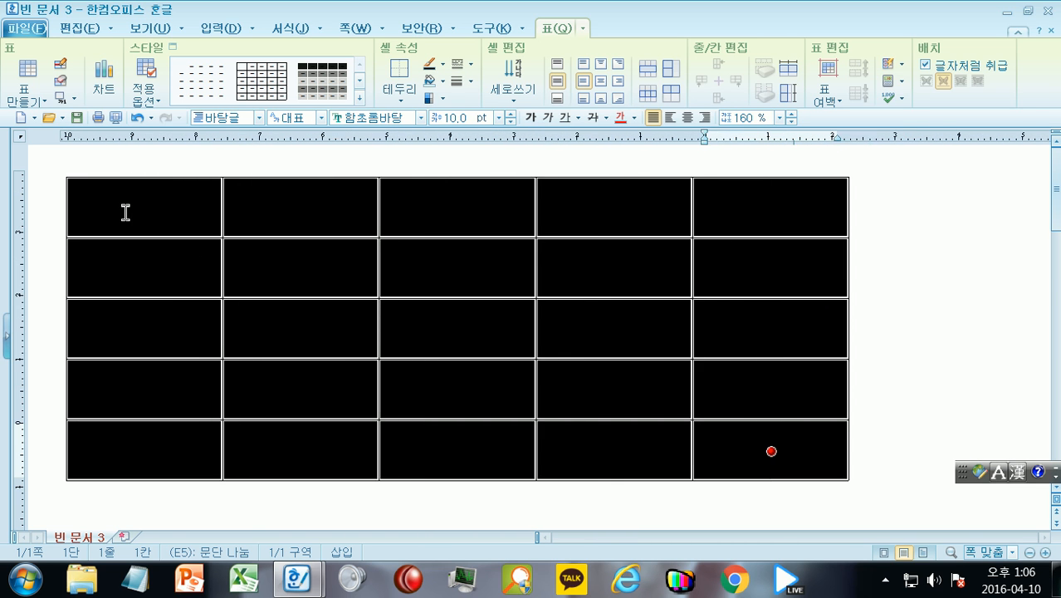
key(ctrl+Left)
key(ctrl+Left)
key(ctrl+Left)
key(ctrl+Left)
key(ctrl+Down)
key(ctrl+Left)
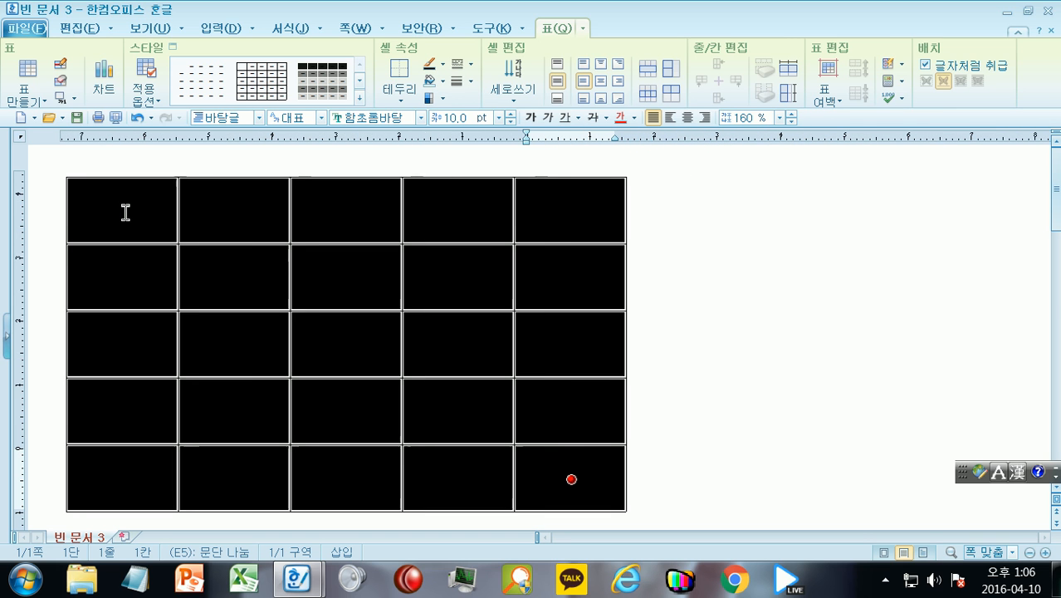
key(ctrl+Up)
key(ctrl+Left)
key(ctrl+Left)
key(ctrl+Left)
click(666, 221)
click(625, 213)
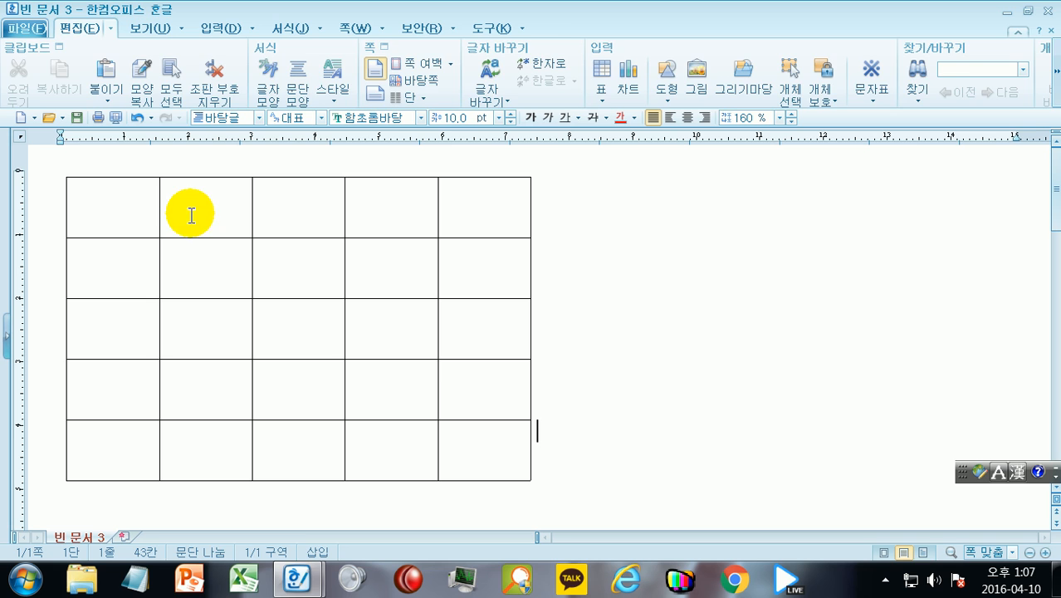
Select the whole first column as a cell block and widen it to about 2.3 cm at the second column's expense, keeping the table width
click(134, 207)
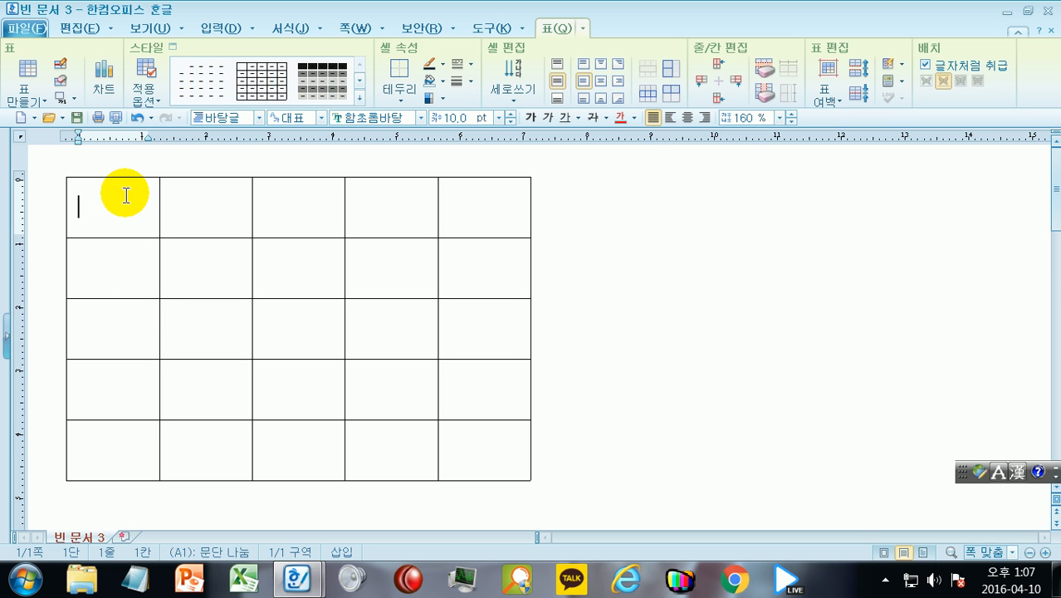
key(F5)
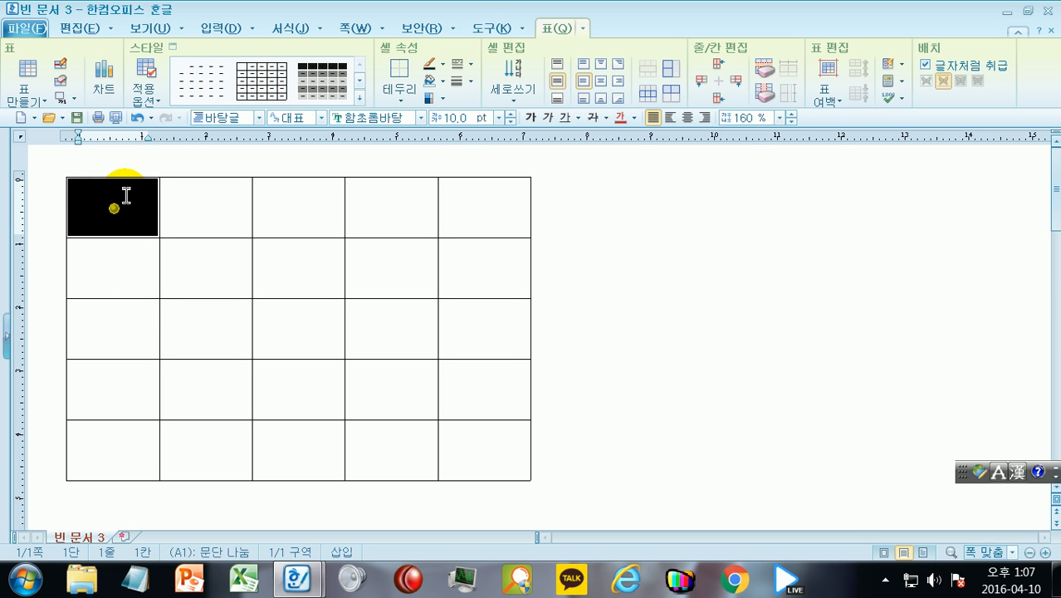
drag(113, 208, 114, 451)
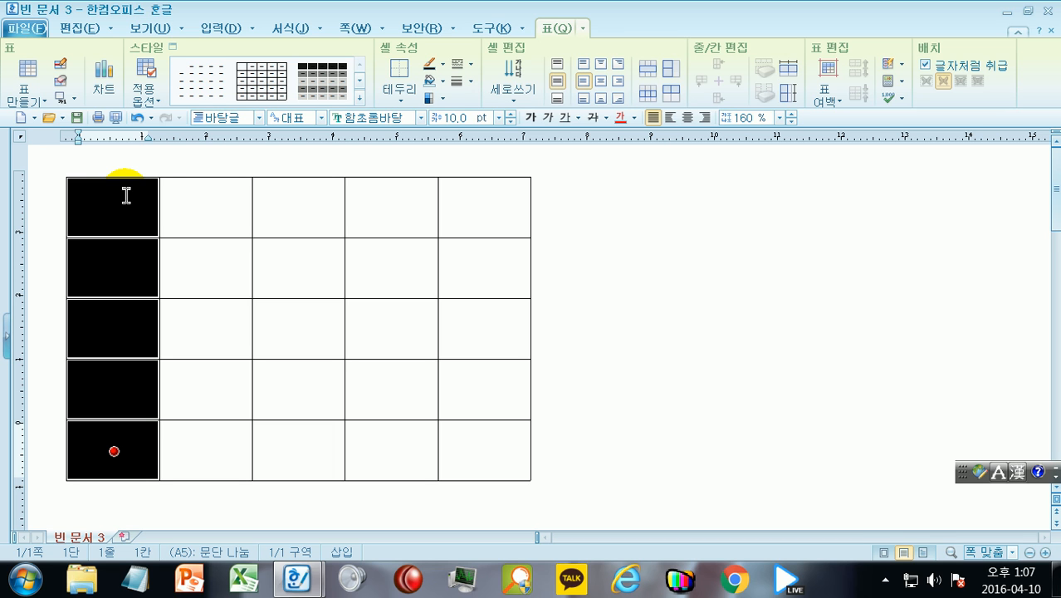
key(alt+Right)
key(alt+Right)
key(alt+Right)
key(alt+Right)
key(alt+Right)
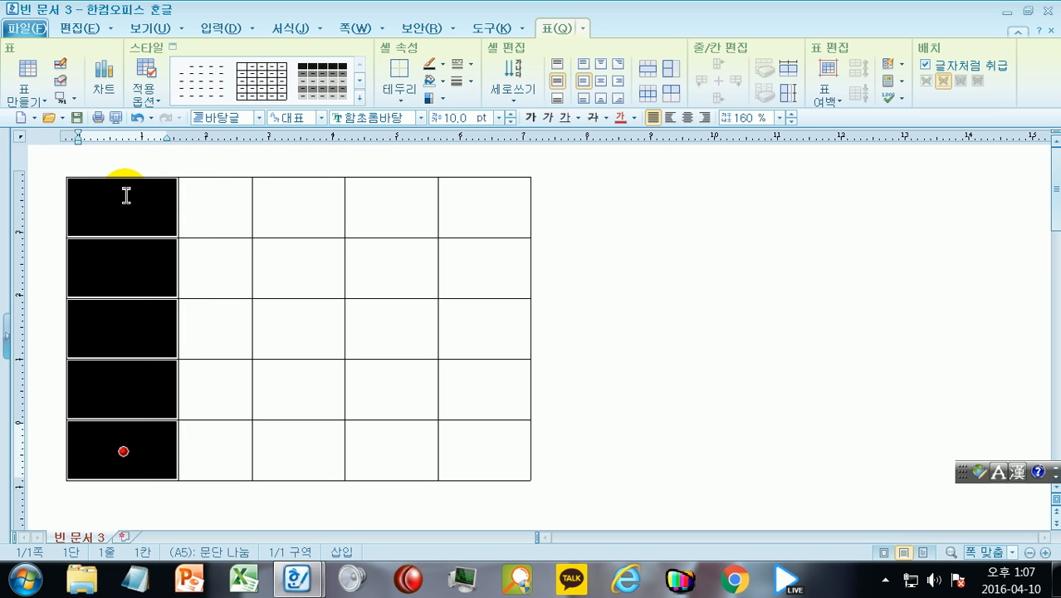
key(alt+Right)
key(alt+Right)
key(alt+Right)
key(alt+Right)
key(alt+Right)
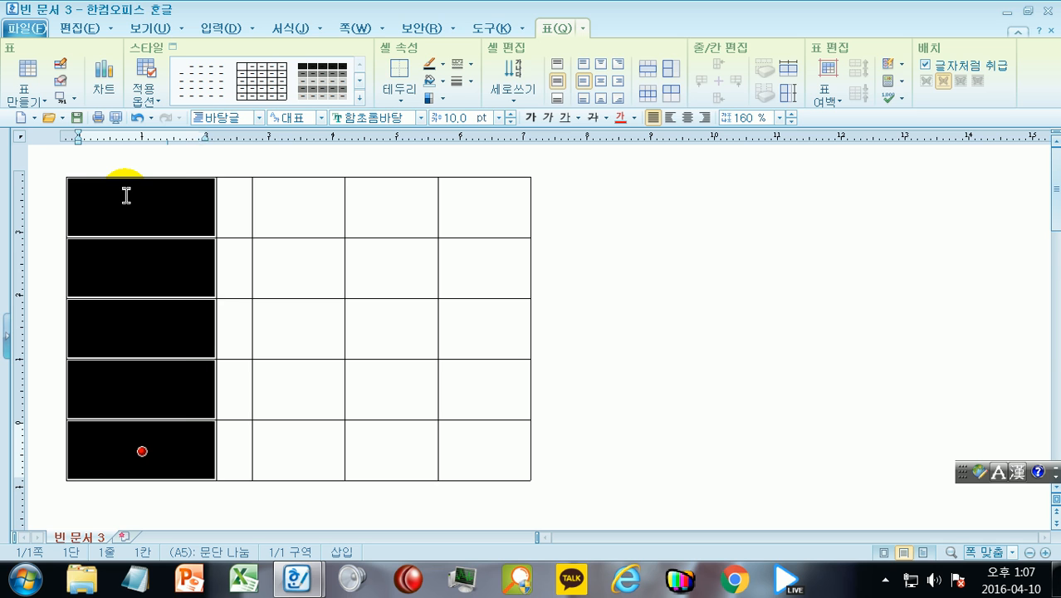
Narrow the first column and widen it again within the fixed table width, ending at about 1.5 cm
key(alt+Left)
key(alt+Left)
key(alt+Left)
key(alt+Left)
key(alt+Left)
key(alt+Left)
key(alt+Left)
key(alt+Left)
key(alt+Left)
key(alt+Left)
key(alt+Left)
key(alt+Left)
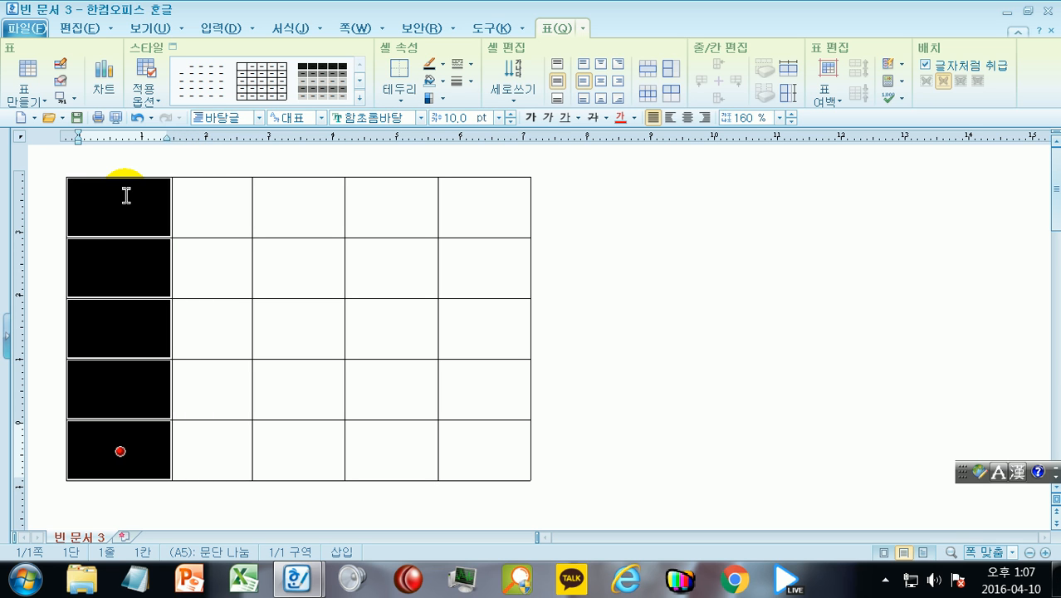
key(alt+Left)
key(alt+Left)
key(alt+Left)
key(alt+Left)
key(alt+Left)
key(alt+Right)
key(alt+Right)
key(alt+Right)
key(alt+Right)
key(alt+Right)
key(alt+Right)
key(alt+Right)
key(alt+Right)
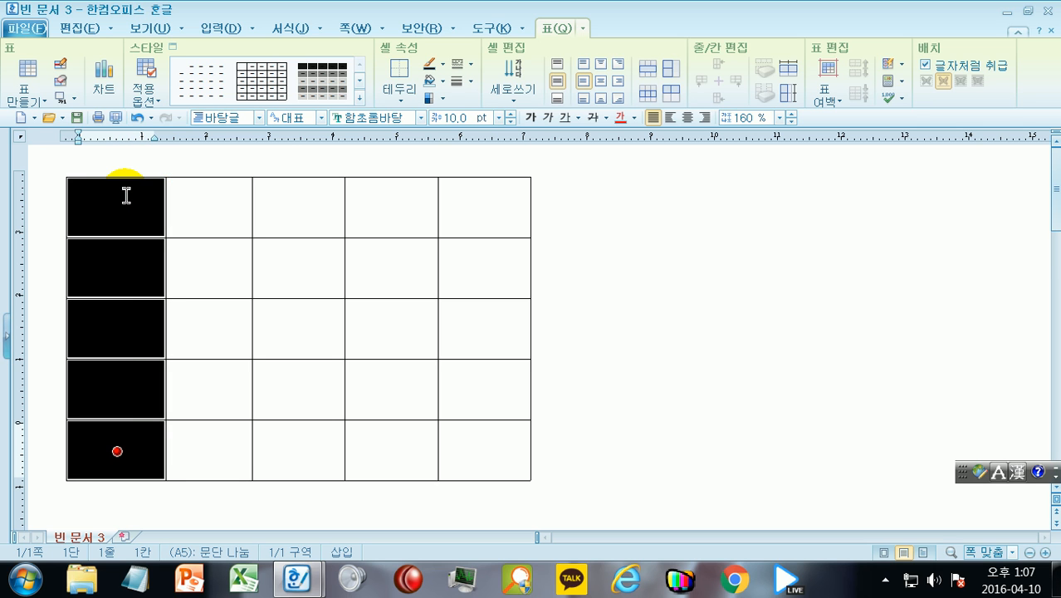
Widen the selected first column to about 1.9 cm so that the whole table grows with it
key(ctrl+Right)
key(ctrl+Right)
key(ctrl+Right)
key(ctrl+Right)
key(ctrl+Right)
key(ctrl+Right)
key(ctrl+Right)
key(ctrl+Right)
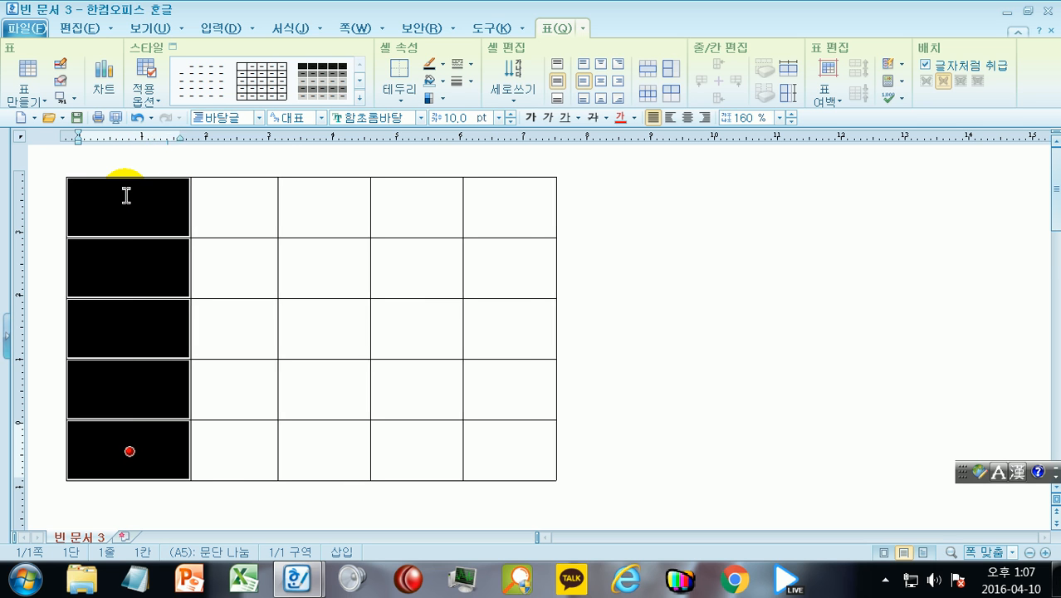
Widen the selected first column to about 3 cm so that the whole table grows with it
key(ctrl+Right)
key(ctrl+Right)
key(ctrl+Right)
key(ctrl+Right)
key(ctrl+Right)
key(ctrl+Right)
key(ctrl+Right)
key(ctrl+Right)
key(ctrl+Right)
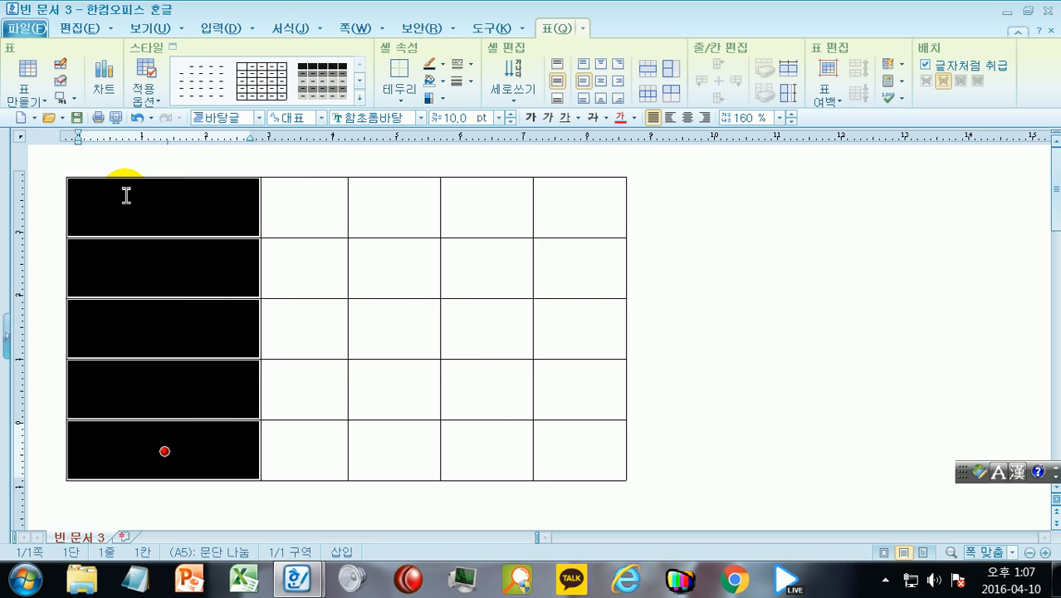
Narrow the selected first column to about 1.6 cm so that the whole table shrinks with it
key(ctrl+Left)
key(ctrl+Left)
key(ctrl+Left)
key(ctrl+Left)
key(ctrl+Left)
key(ctrl+Left)
key(ctrl+Left)
key(ctrl+Left)
key(ctrl+Left)
key(ctrl+Left)
key(ctrl+Left)
key(ctrl+Left)
key(ctrl+Left)
key(ctrl+Left)
key(ctrl+Left)
key(ctrl+Left)
key(ctrl+Left)
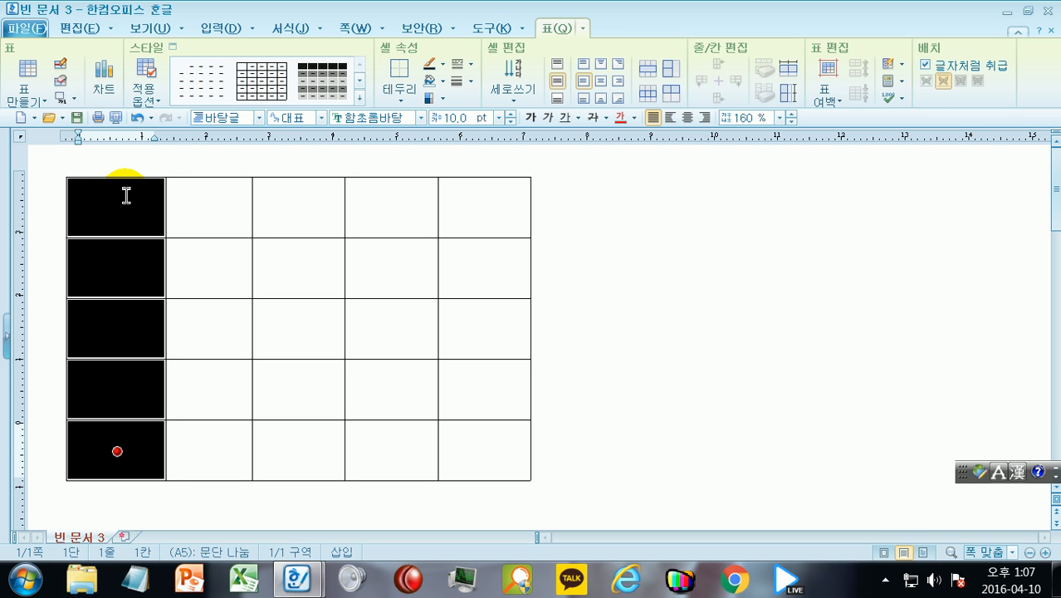
Widen the first column and narrow it again to about 1.5 cm within the fixed table width, and clear the selection
key(alt+Right)
key(alt+Right)
key(alt+Right)
key(alt+Right)
key(alt+Right)
key(alt+Right)
key(alt+Left)
key(alt+Left)
key(alt+Left)
key(alt+Left)
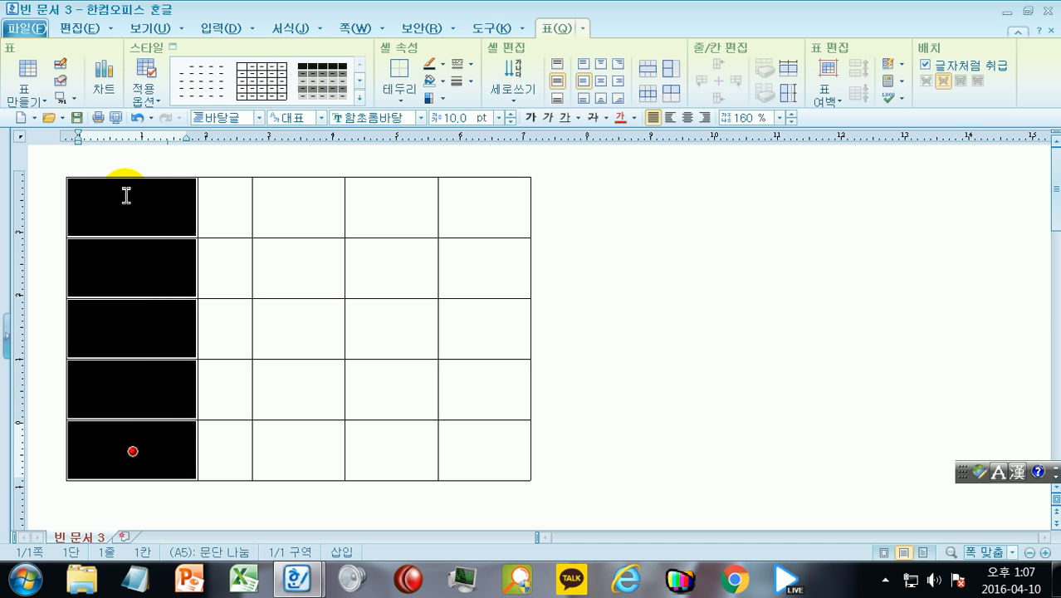
key(alt+Left)
key(alt+Left)
key(alt+Left)
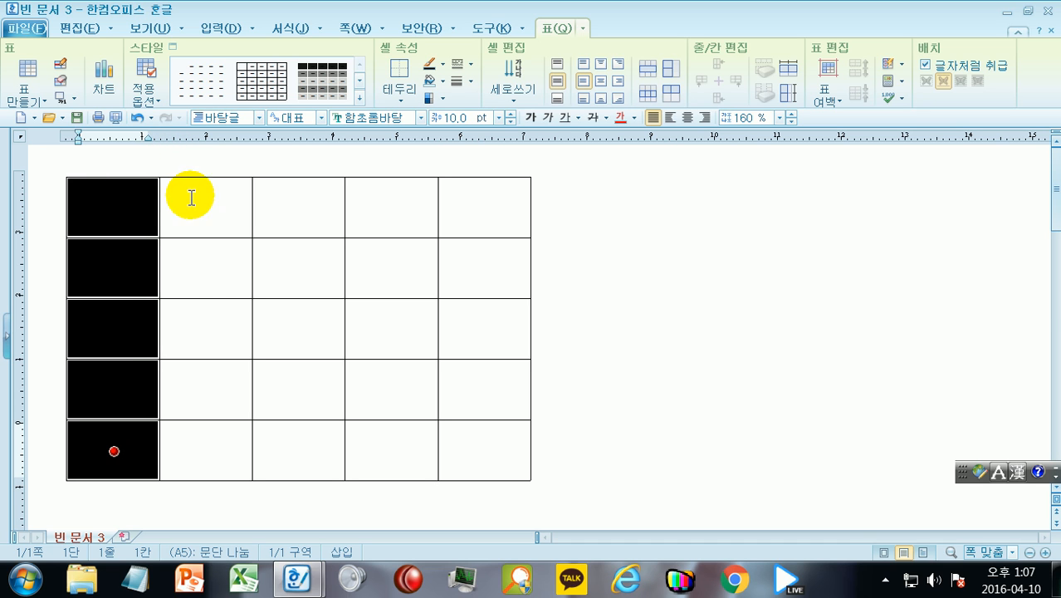
key(Escape)
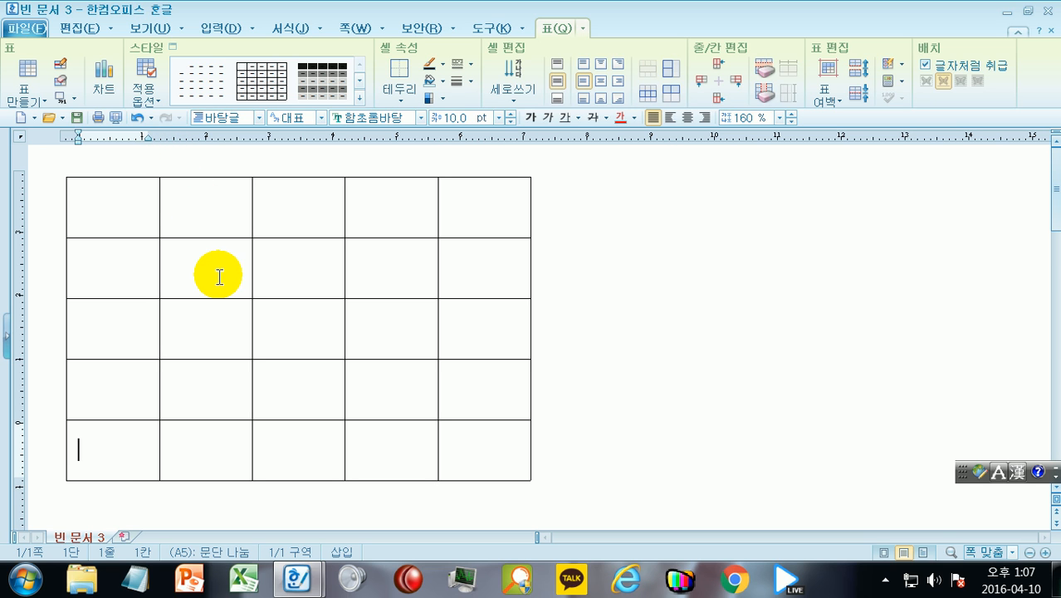
Select the second and third cells of the first column as a cell block
click(116, 287)
click(112, 333)
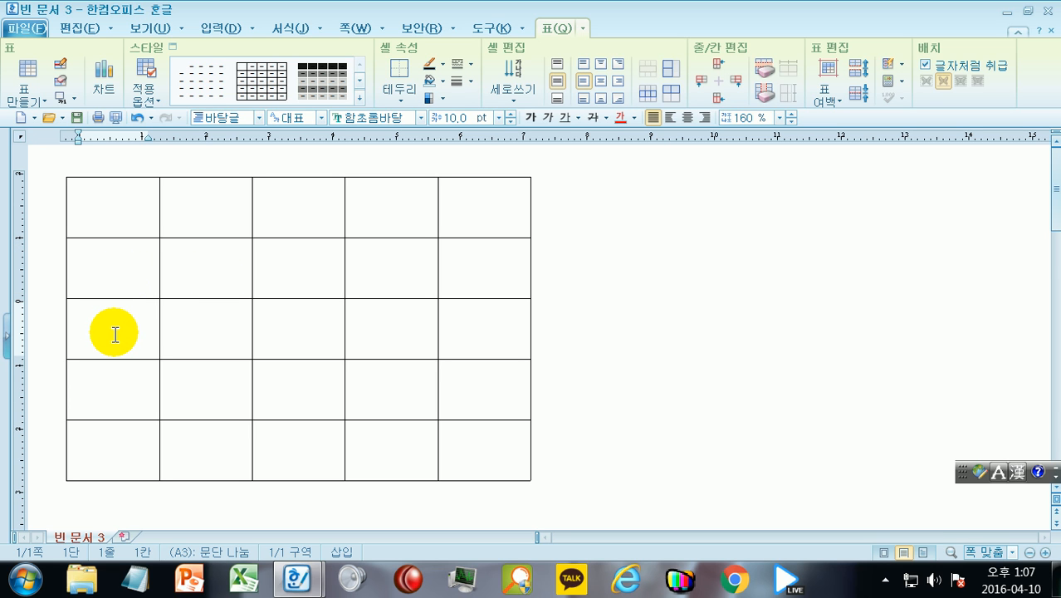
click(135, 284)
key(F5)
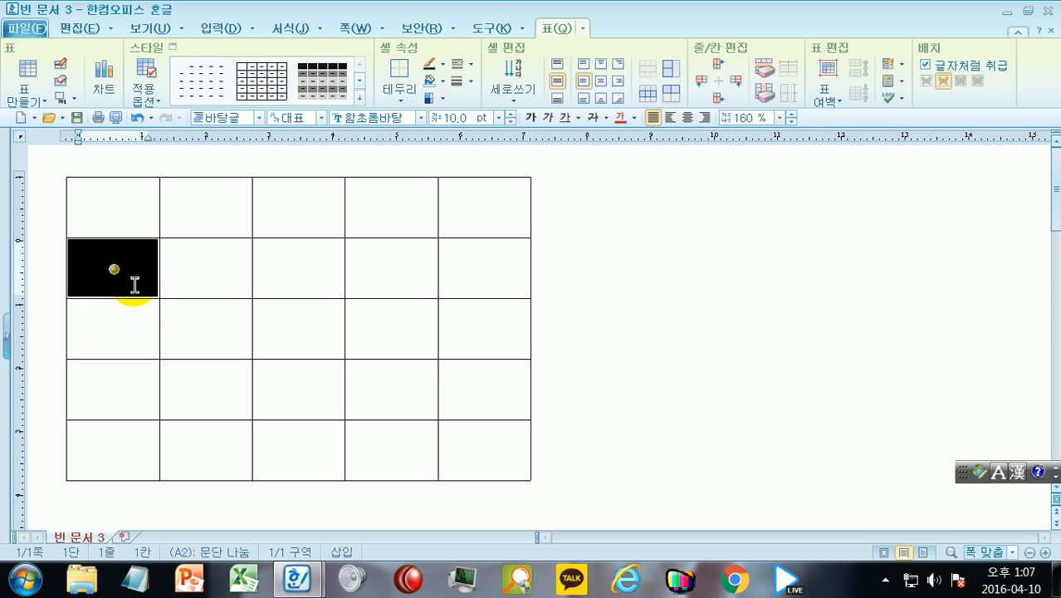
key(shift+Down)
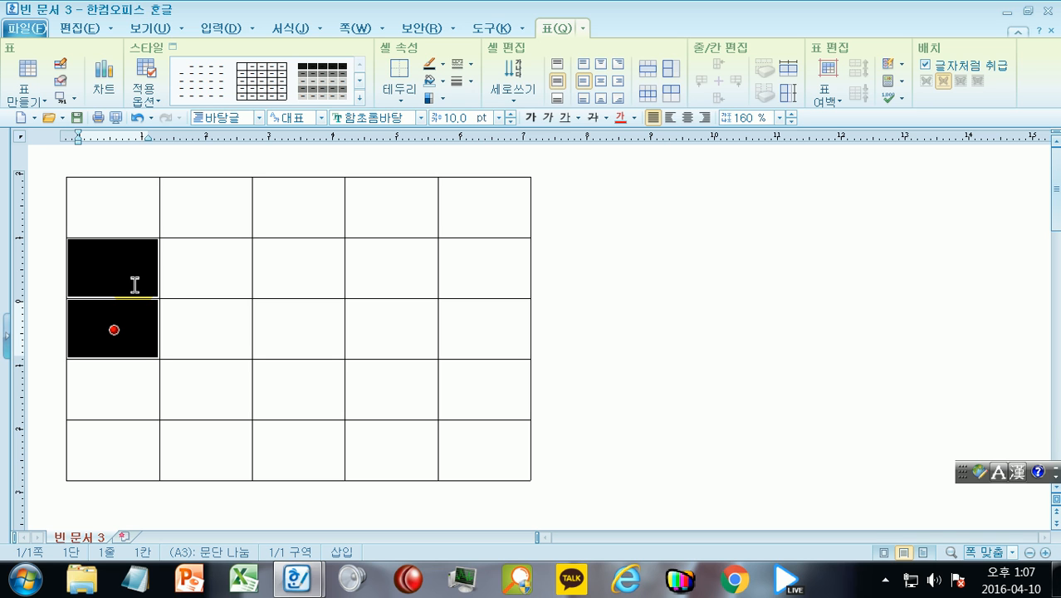
Widen only the two selected cells to about 2.4 cm, keeping the table width
key(alt+Right)
key(alt+Right)
key(alt+Right)
key(alt+Right)
key(alt+Right)
key(alt+Right)
key(alt+Right)
key(alt+Right)
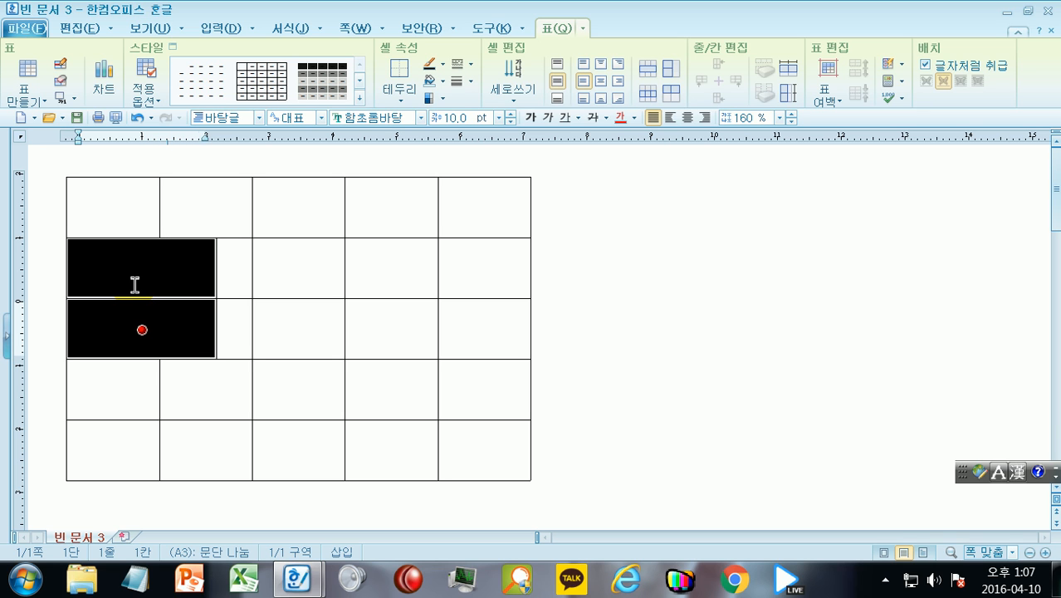
Narrow the two selected cells and widen them again, ending in line with the rest of the first column at about 1.5 cm
key(alt+Left)
key(alt+Left)
key(alt+Left)
key(alt+Left)
key(alt+Left)
key(alt+Left)
key(alt+Left)
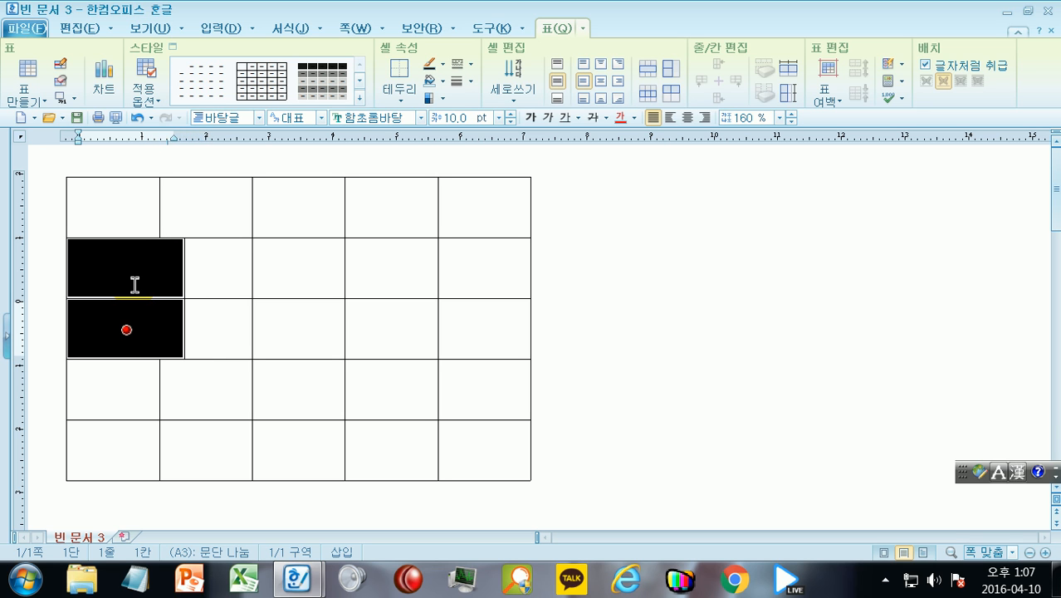
key(alt+Left)
key(alt+Left)
key(alt+Left)
key(alt+Left)
key(alt+Left)
key(alt+Left)
key(alt+Left)
key(alt+Left)
key(alt+Right)
key(alt+Right)
key(alt+Right)
key(alt+Right)
key(alt+Right)
key(alt+Right)
key(alt+Right)
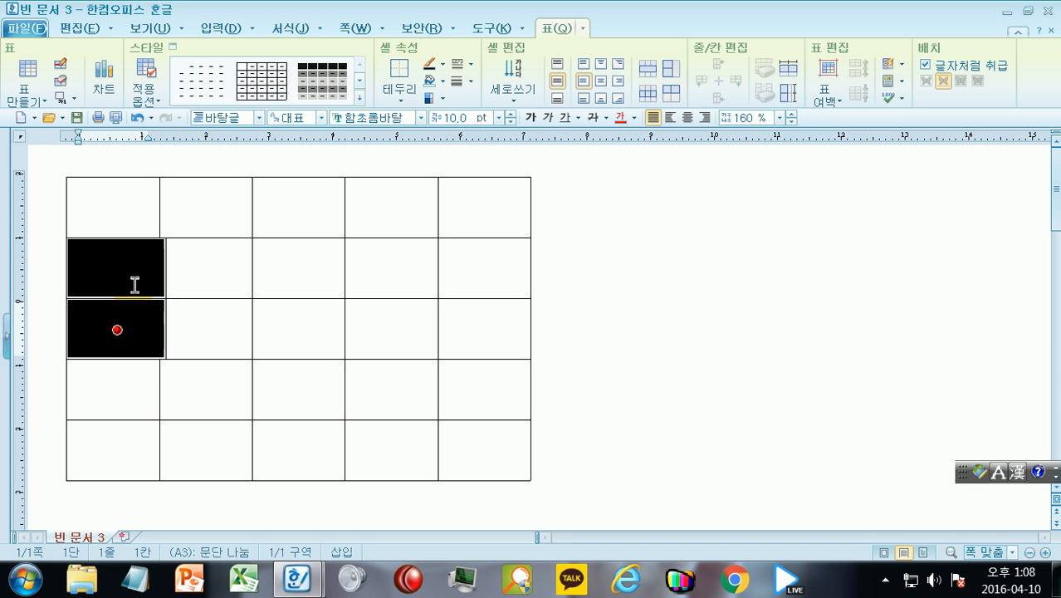
key(alt+Left)
Extend the cell block to the fourth row and widen only these three cells to about 2.4 cm
key(Down)
key(shift+Right)
key(shift+Right)
key(shift+Right)
key(shift+Right)
key(shift+Right)
key(shift+Right)
key(shift+Right)
key(shift+Right)
key(shift+Right)
key(shift+Right)
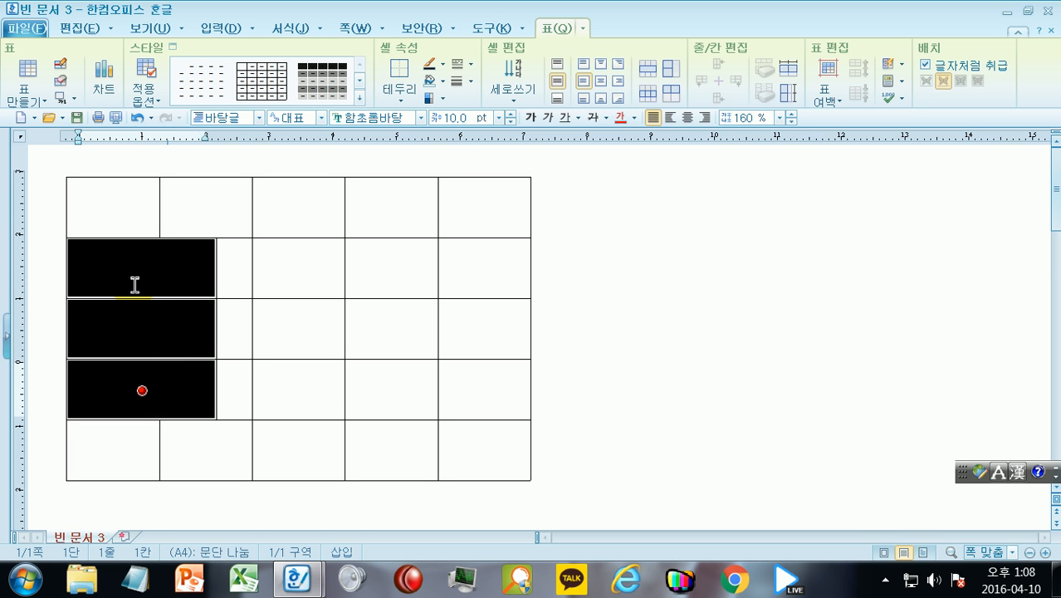
Narrow only the three selected first-column cells to about 0.9 cm, independently of the first and last rows
key(shift+Left)
key(shift+Left)
key(shift+Left)
key(shift+Left)
key(shift+Left)
key(shift+Left)
key(shift+Left)
key(shift+Left)
key(shift+Left)
key(shift+Left)
key(shift+Left)
key(shift+Left)
key(shift+Left)
key(shift+Left)
key(shift+Left)
key(shift+Left)
key(shift+Left)
key(shift+Left)
key(shift+Left)
key(shift+Left)
key(shift+Left)
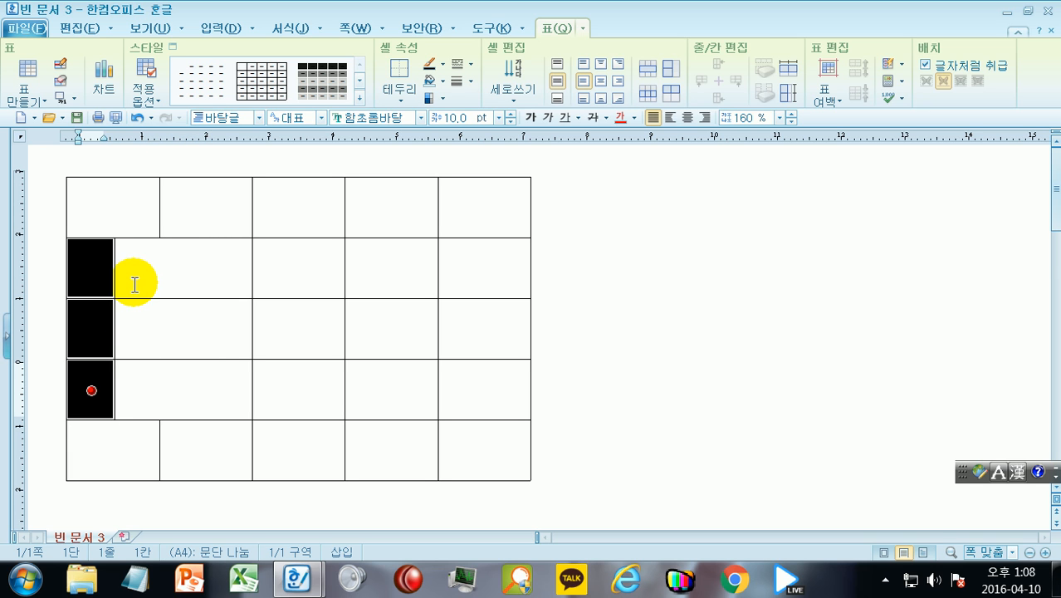
key(shift+Right)
key(shift+Right)
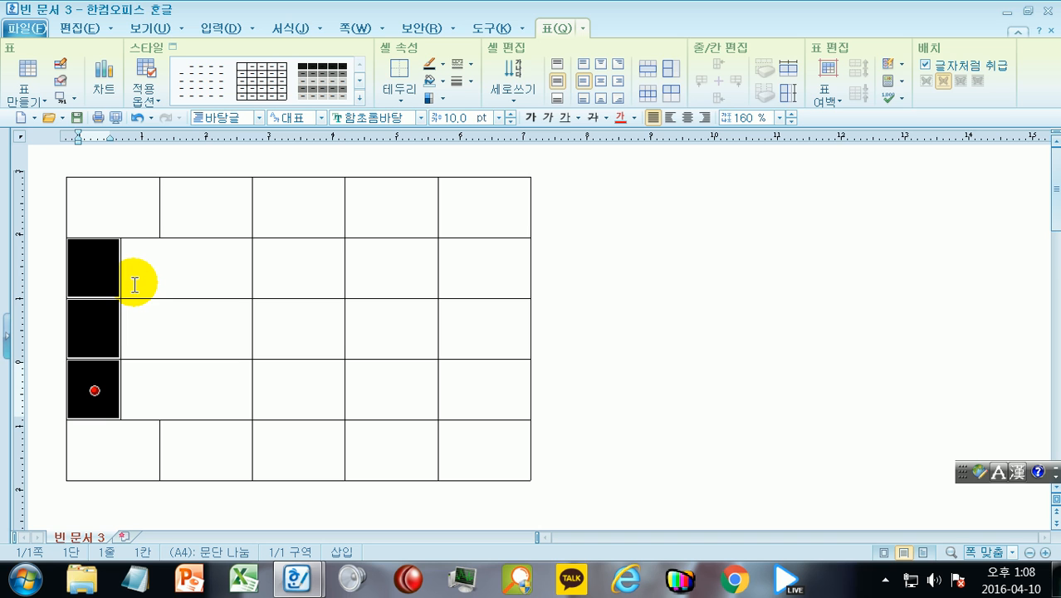
Select the top cell of the third column and reduce only its height to about 0.5 cm
click(299, 207)
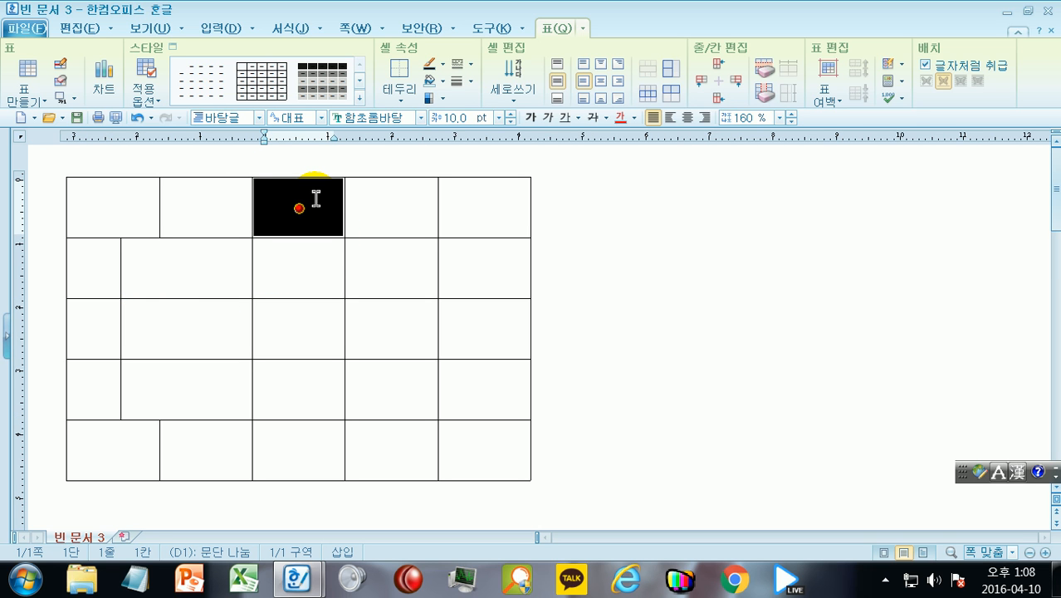
key(shift+Up)
key(shift+Up)
key(shift+Up)
key(shift+Up)
key(shift+Up)
key(shift+Up)
key(shift+Up)
key(shift+Up)
Clear the block, select the second-row cell of the fourth column and narrow only that cell to about 0.9 cm
key(Down)
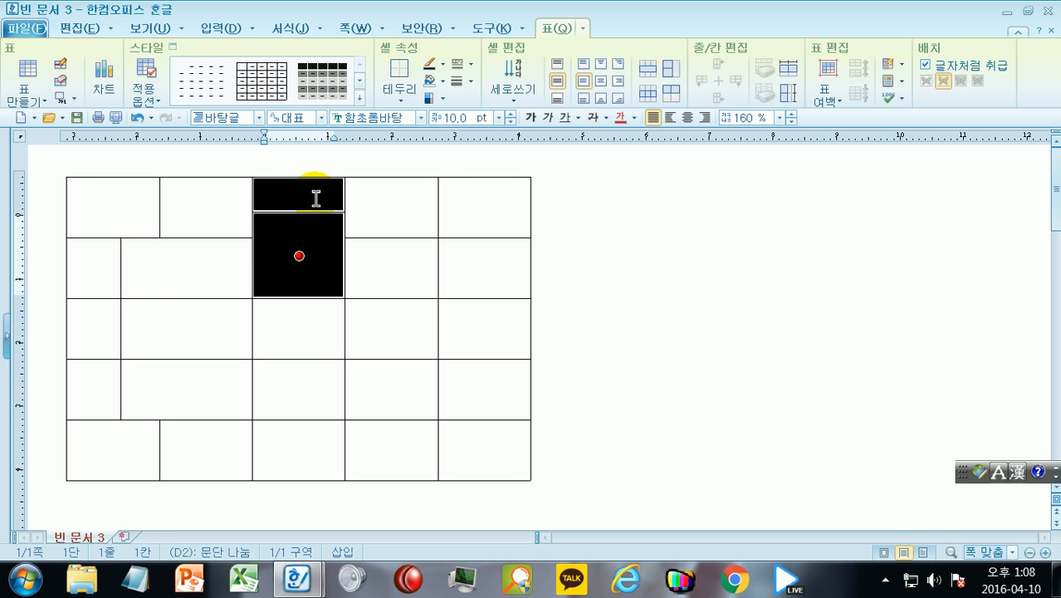
key(Right)
key(Escape)
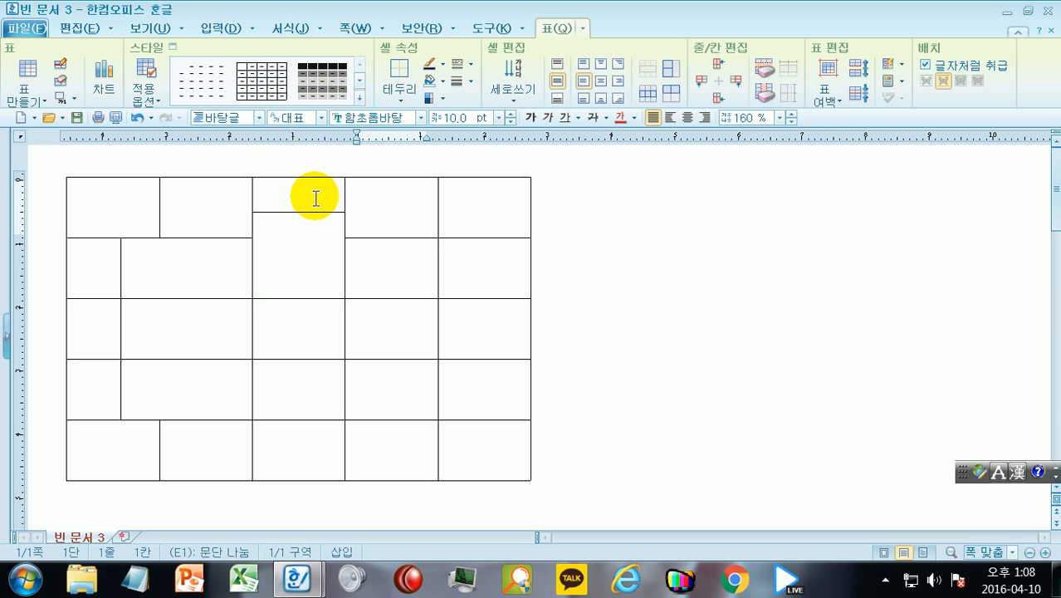
key(Down)
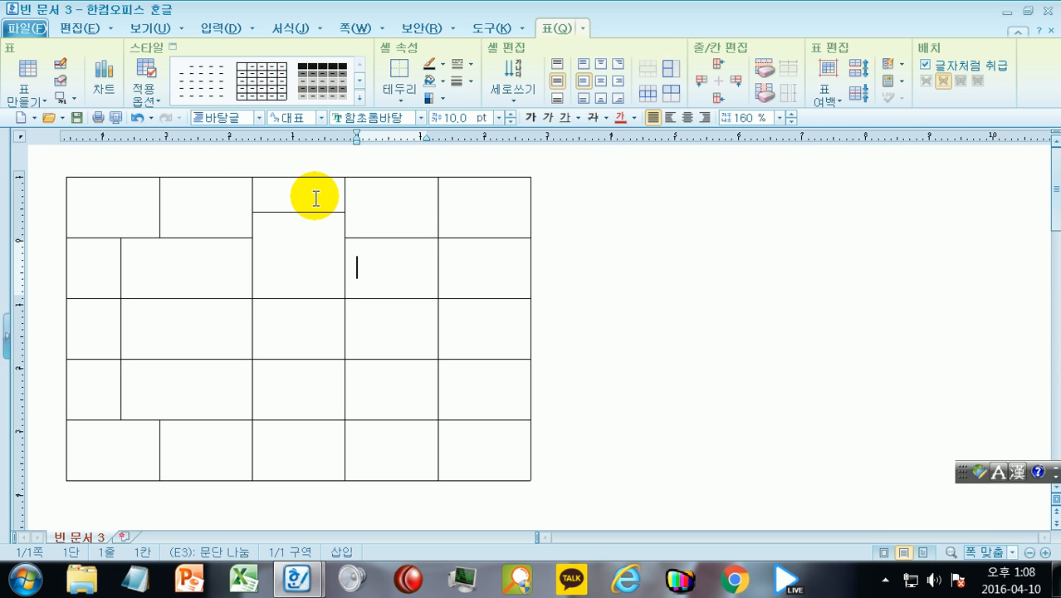
key(F5)
key(shift+Left)
key(shift+Left)
Move the cell block to the fourth-row cell of the third column and narrow only that cell to about 0.9 cm
key(Down)
key(Left)
key(Down)
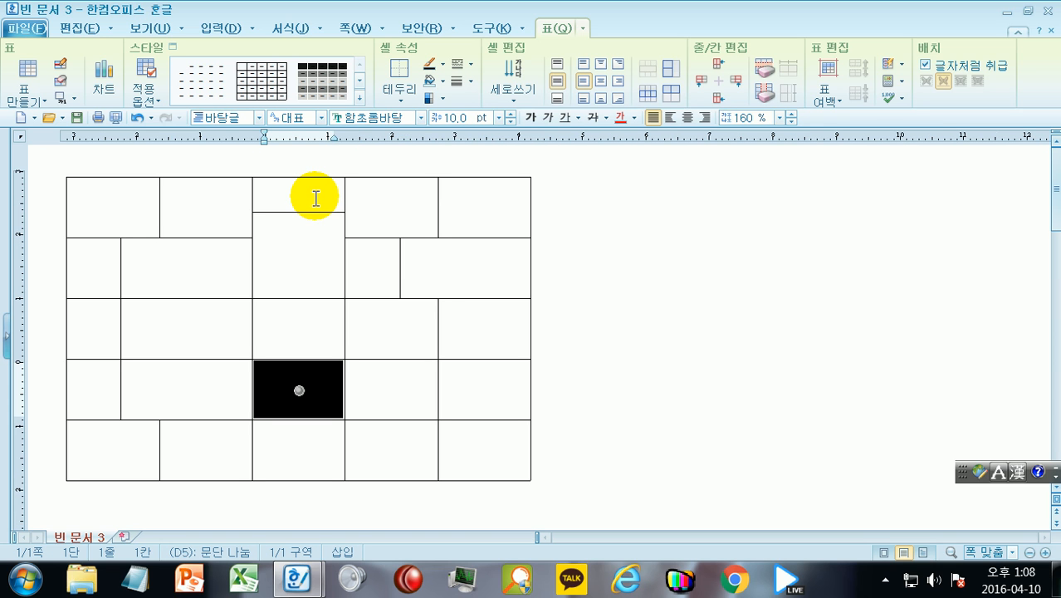
key(shift+Left)
key(shift+Left)
key(shift+Left)
key(shift+Left)
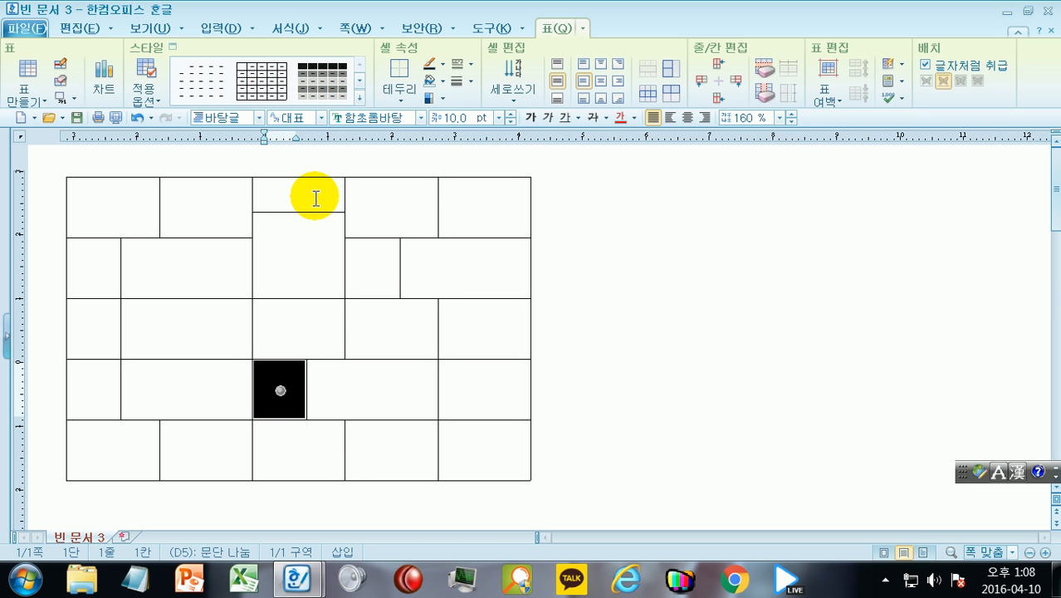
Widen only the fourth cell of the fourth row to about 2.8 cm
key(Right)
key(shift+Right)
key(shift+Right)
key(shift+Right)
key(shift+Right)
key(shift+Right)
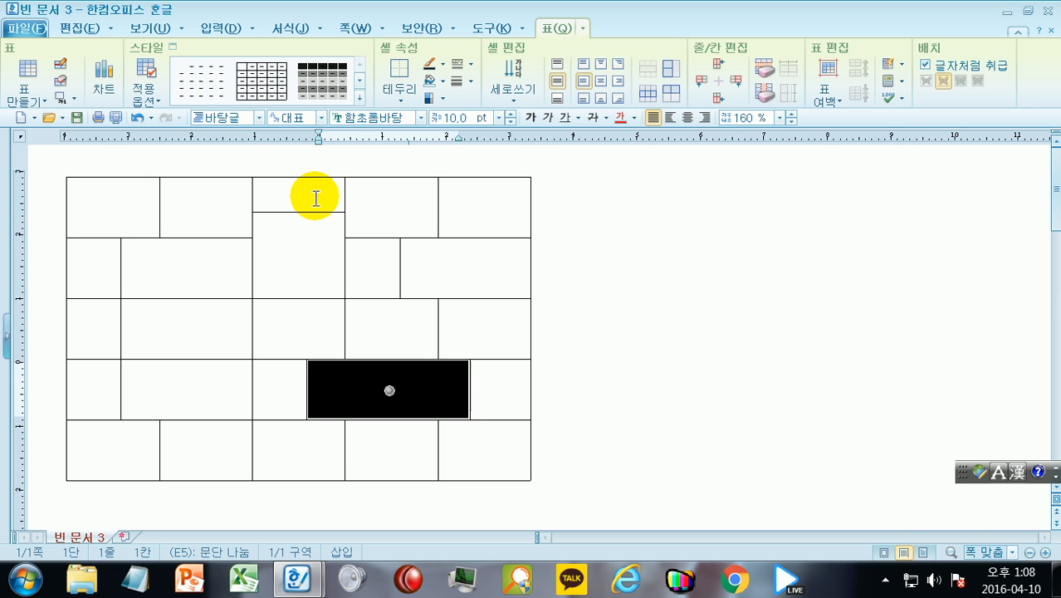
Move the cell block to the fourth cell of the bottom row and widen only that cell to about 1.8 cm
key(Down)
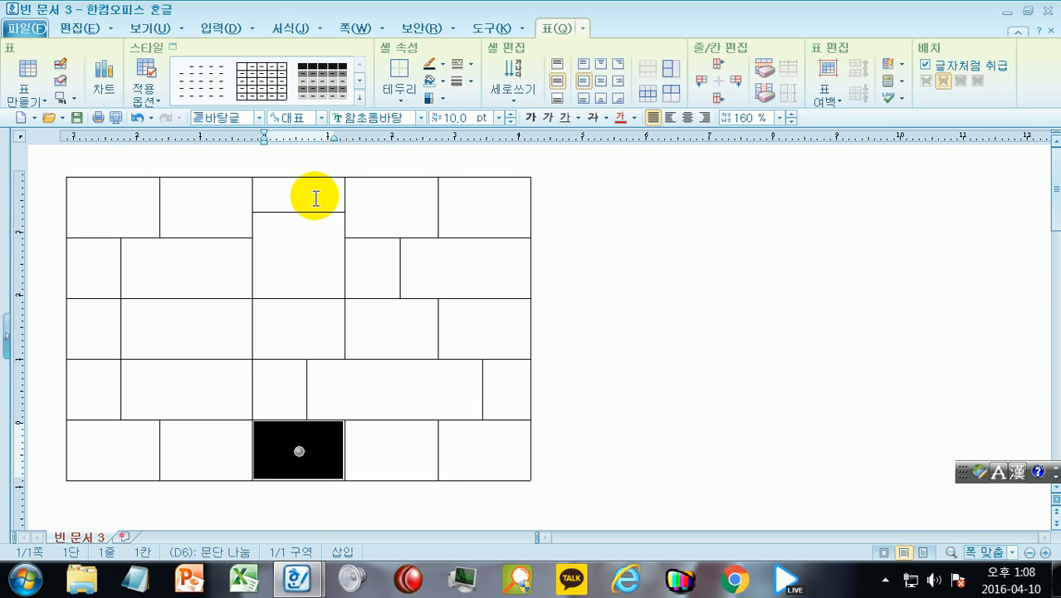
key(Right)
key(shift+Right)
key(shift+Right)
key(Up)
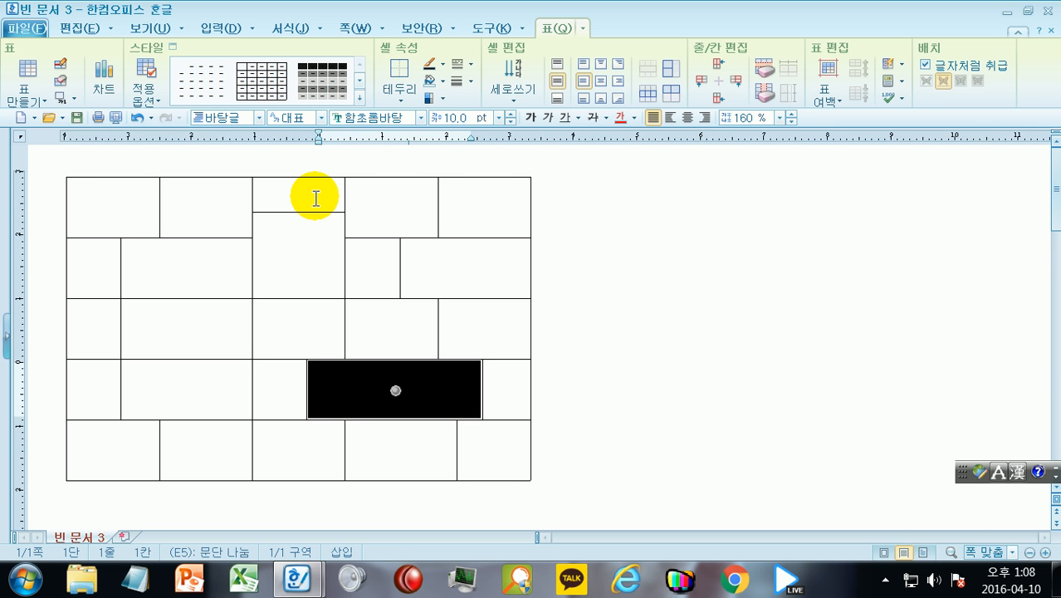
Move the single-cell block from the bottom row through the third row to the second row's last cell, and leave the table
key(Down)
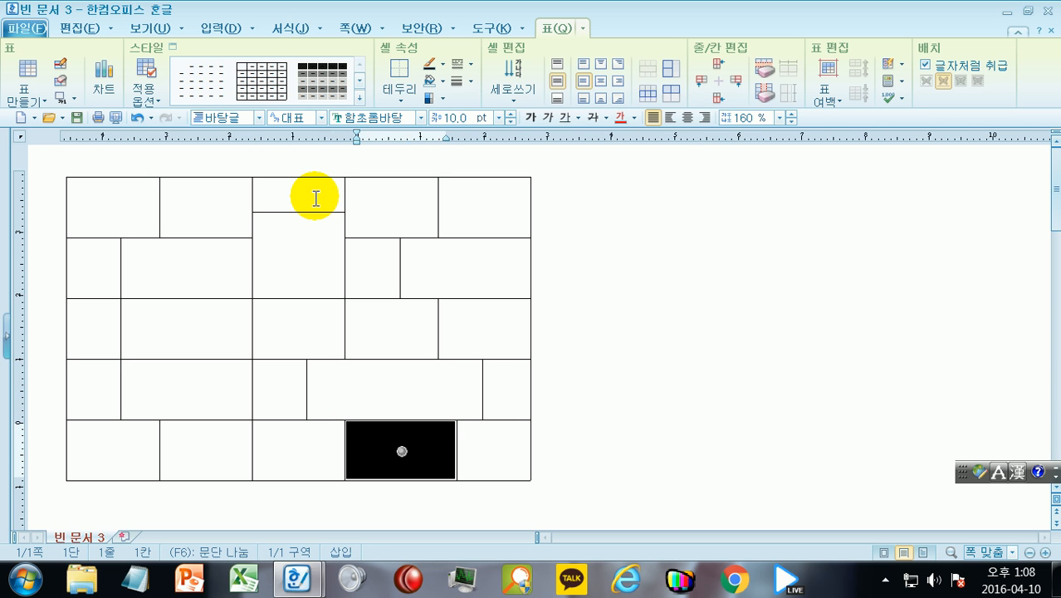
key(Left)
key(Up)
key(Up)
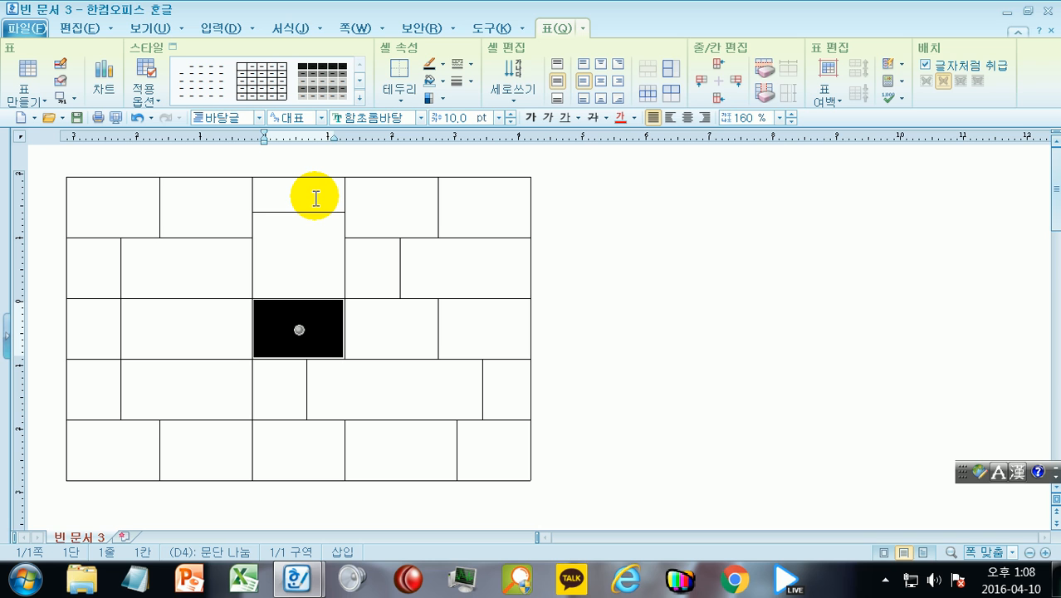
key(Right)
key(Right)
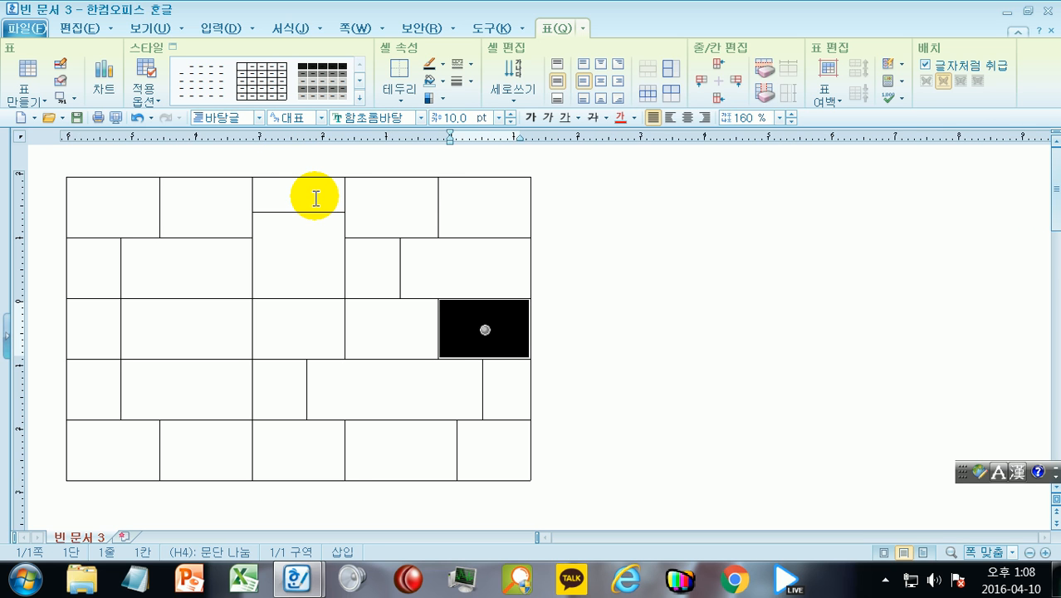
key(Up)
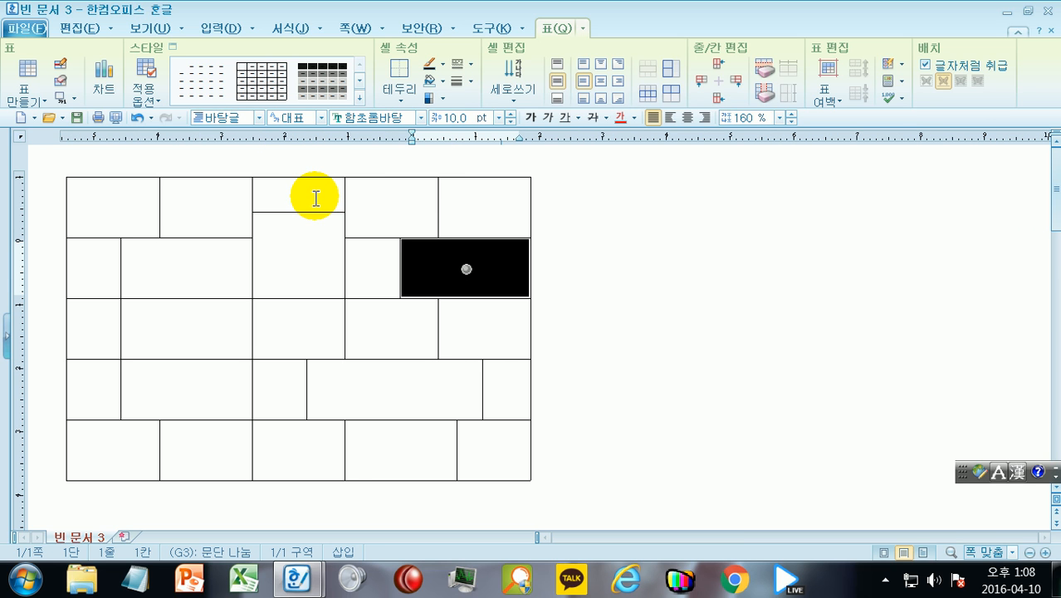
key(Escape)
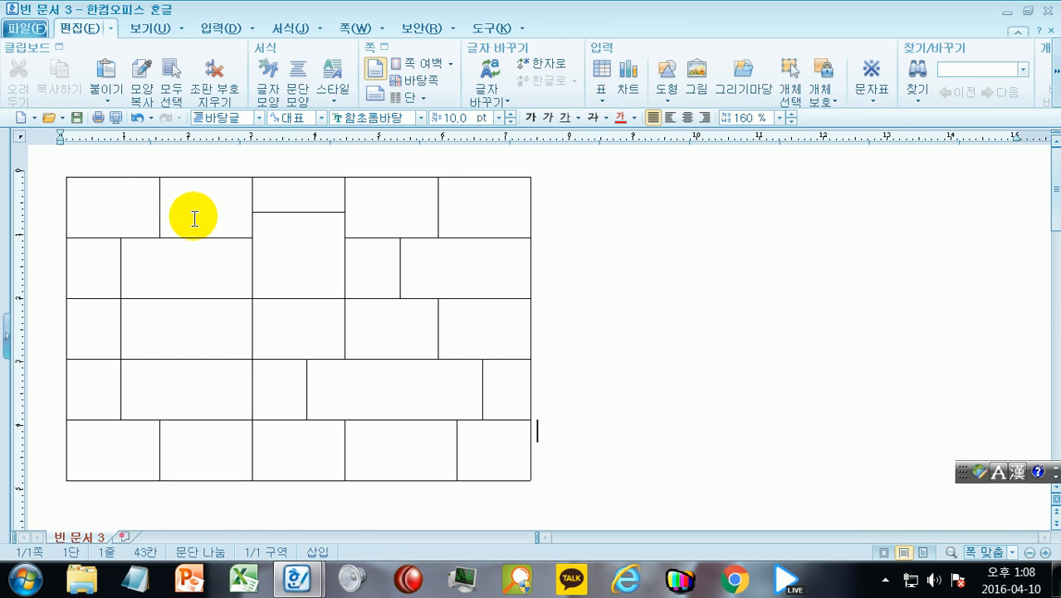
Select the entire table as a cell block starting from its first cell, and clear the selection
click(115, 221)
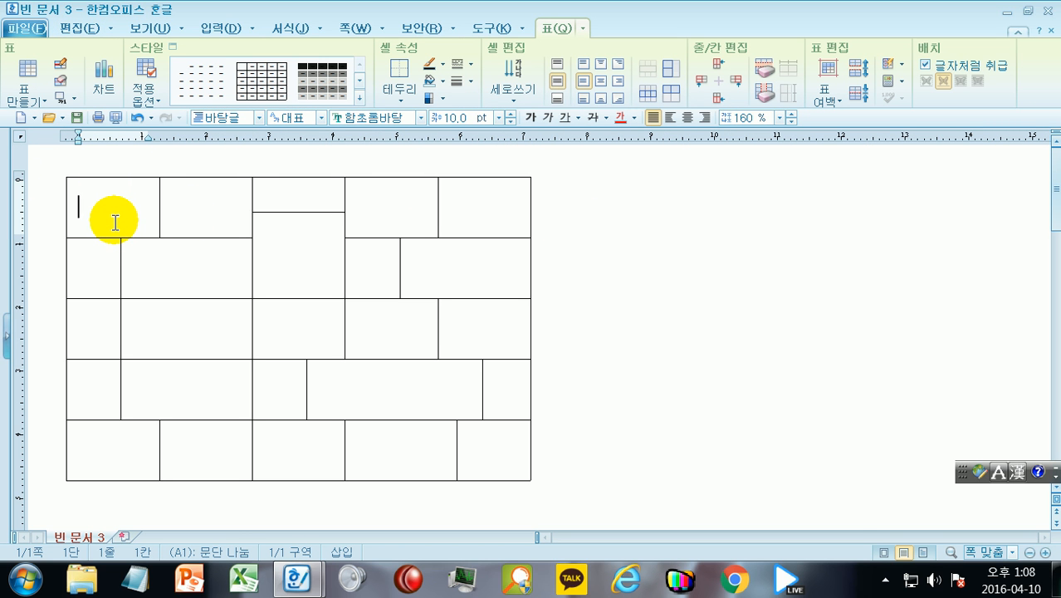
key(F5)
key(F5)
key(F5)
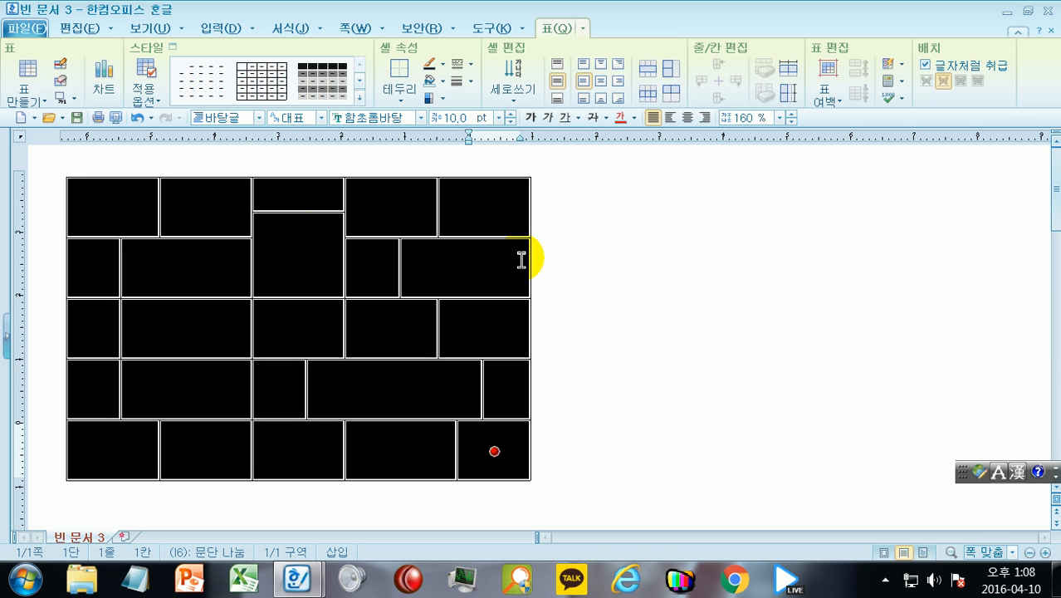
click(572, 281)
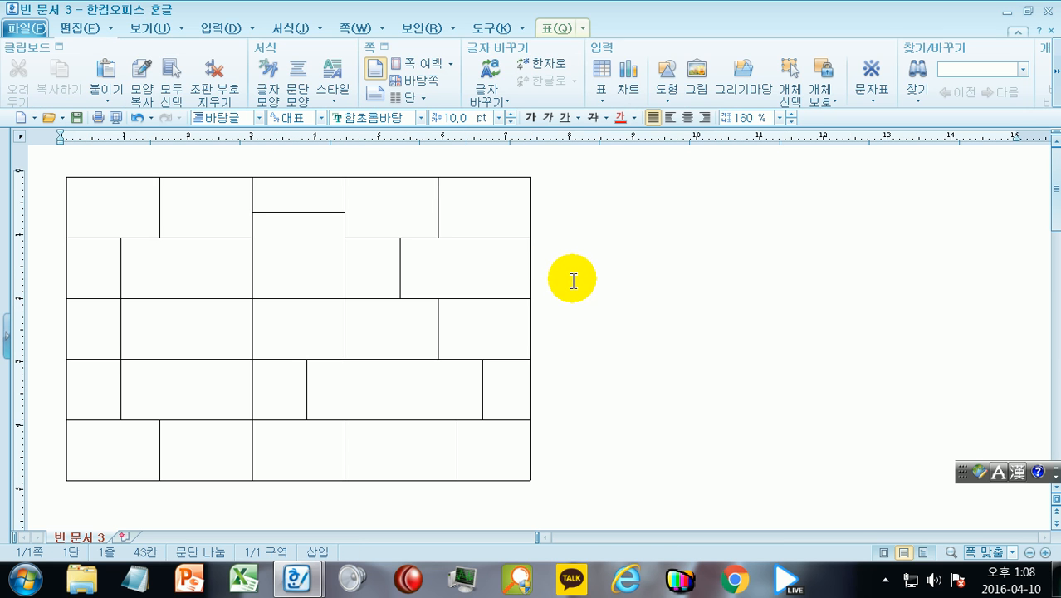
Try to equalize the cell heights and cell widths of the whole table, and clear the selection
click(287, 266)
key(Up)
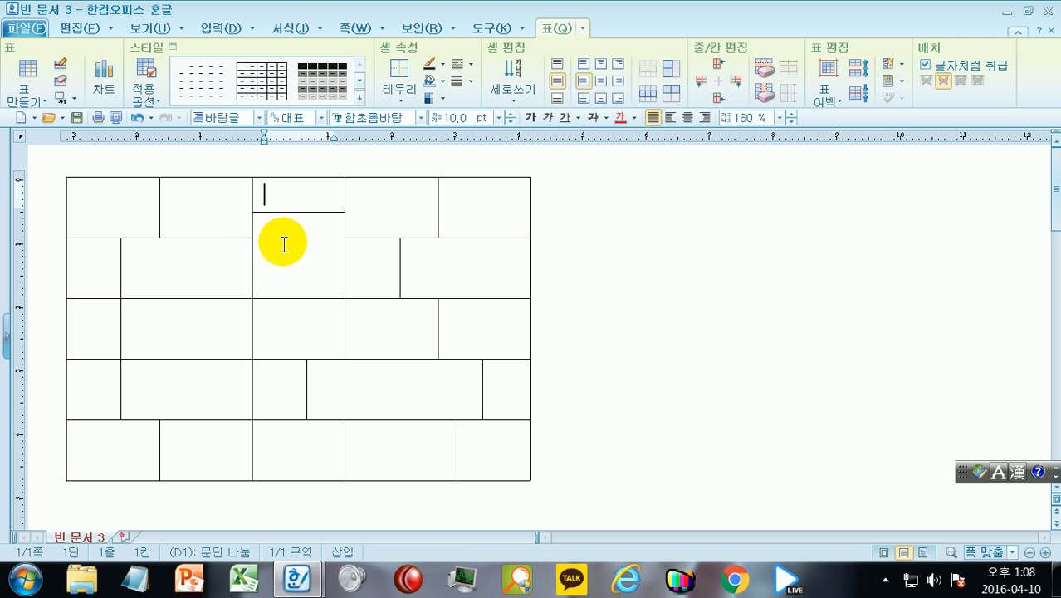
drag(80, 199, 494, 451)
right_click(364, 271)
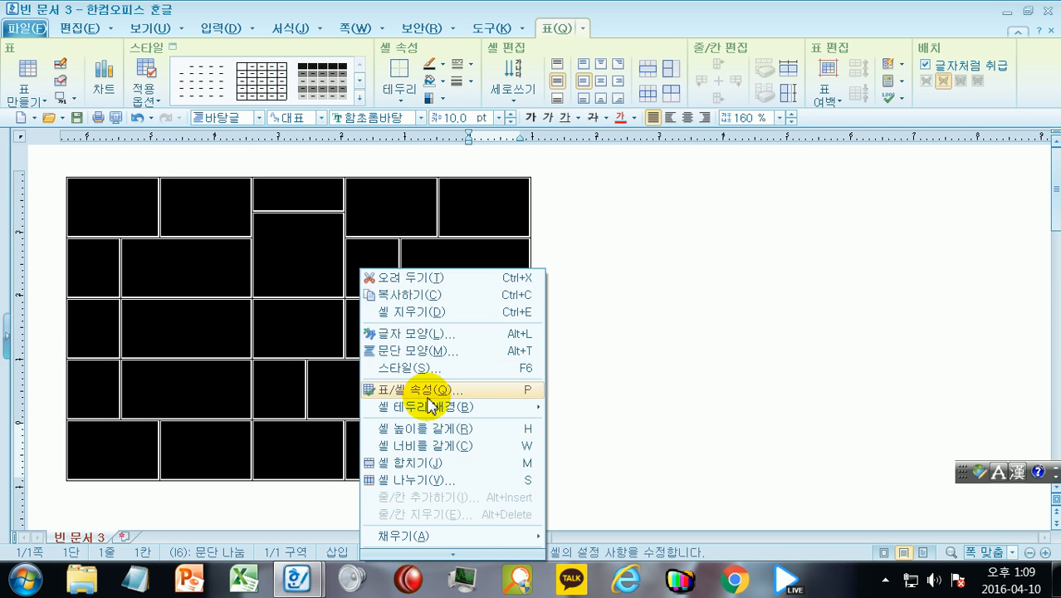
click(435, 430)
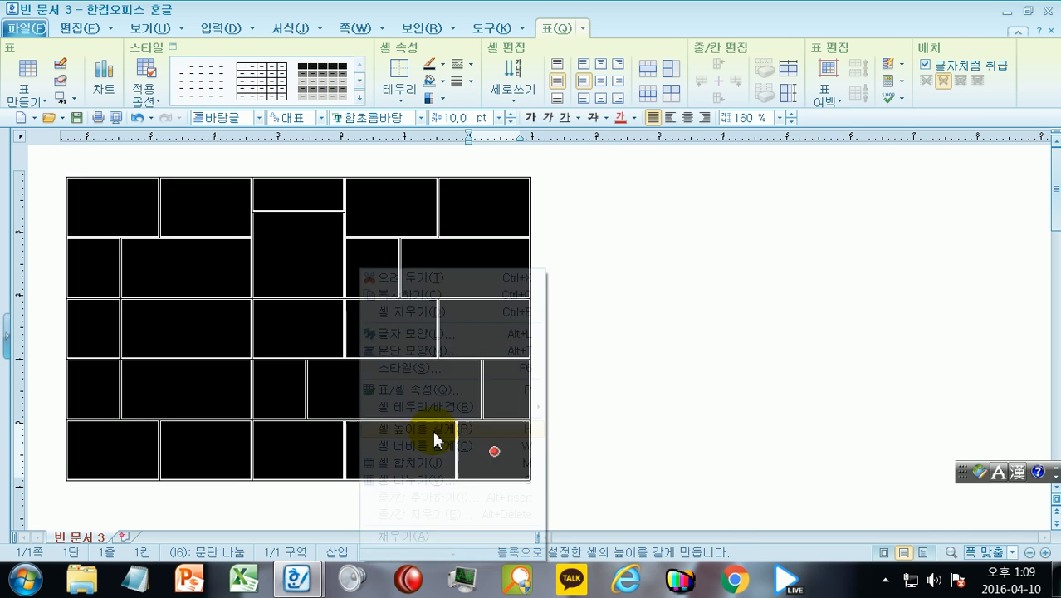
right_click(297, 249)
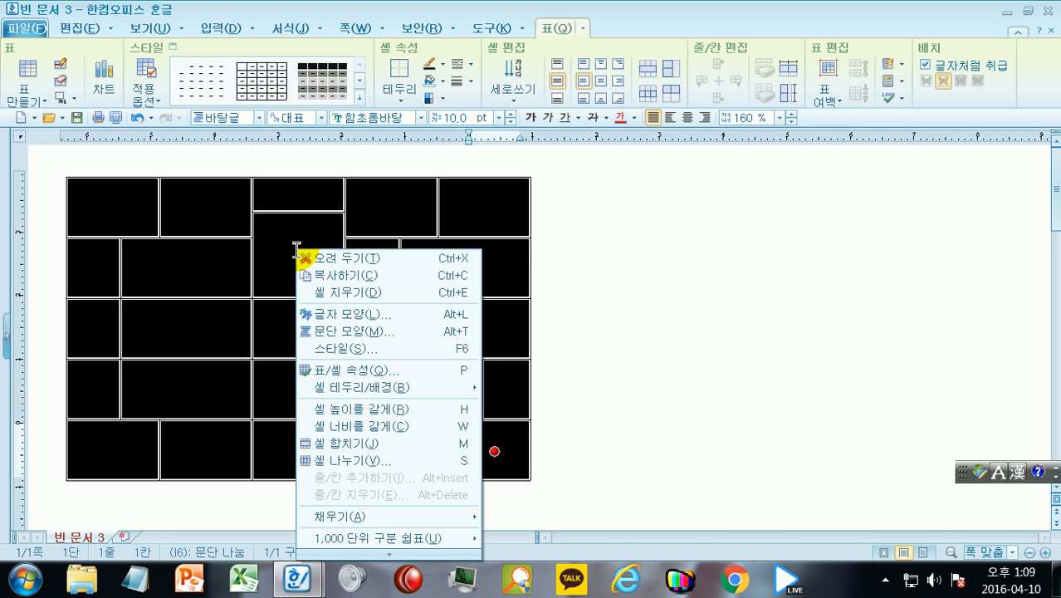
click(390, 428)
click(569, 308)
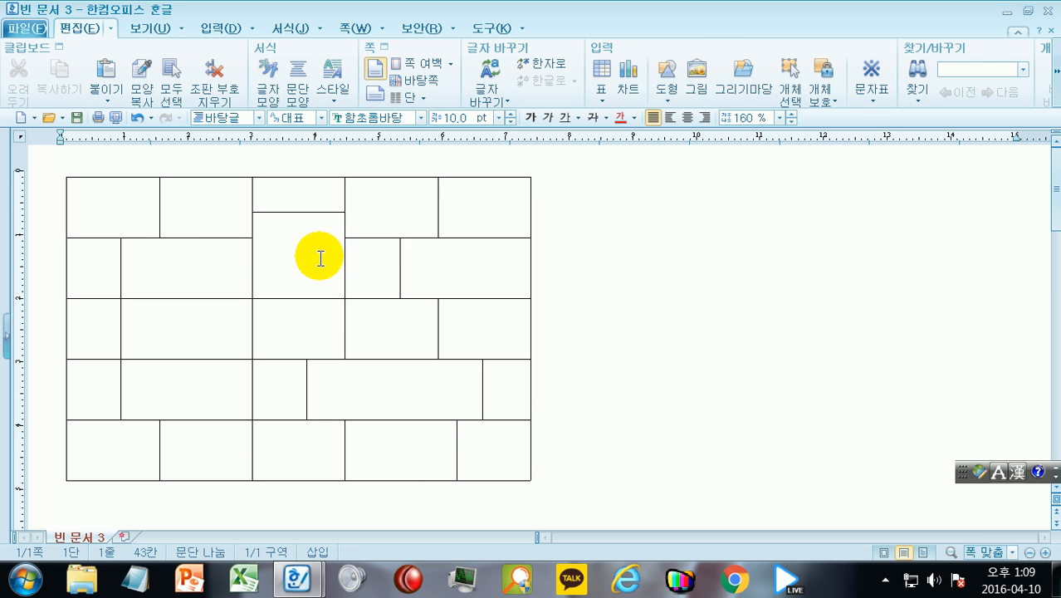
Lower the bottom border of the third column's top cell to line up with the first row, and equalize all cell widths
click(303, 205)
drag(307, 214, 308, 238)
click(230, 214)
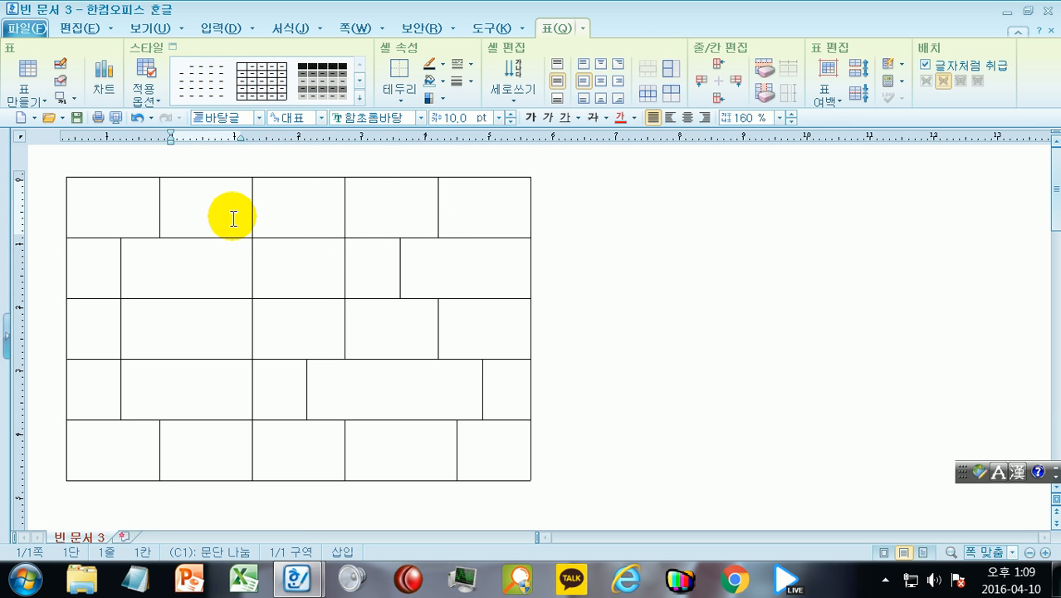
key(F5)
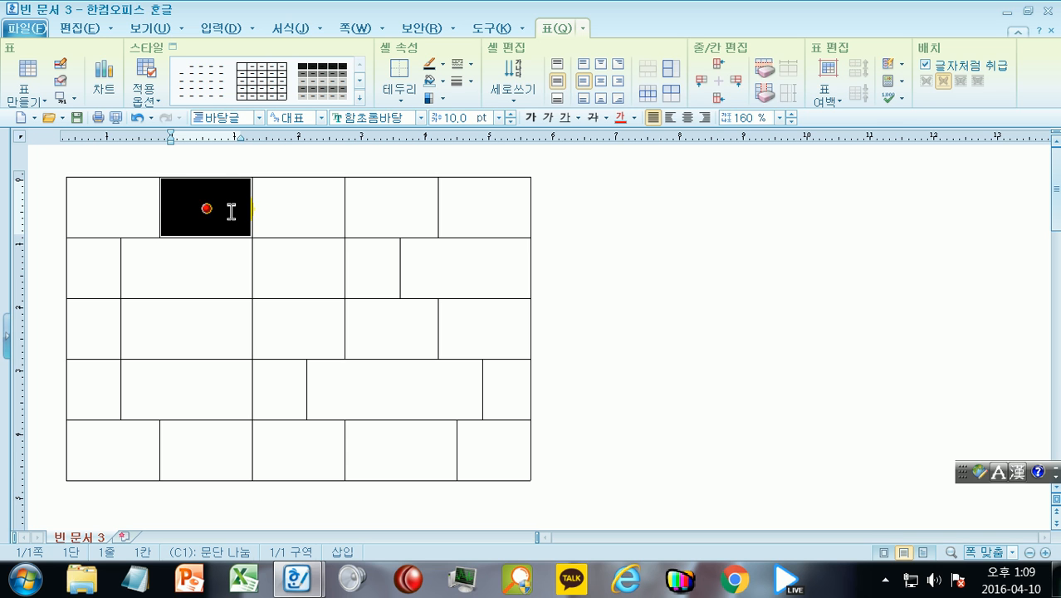
shift+click(494, 451)
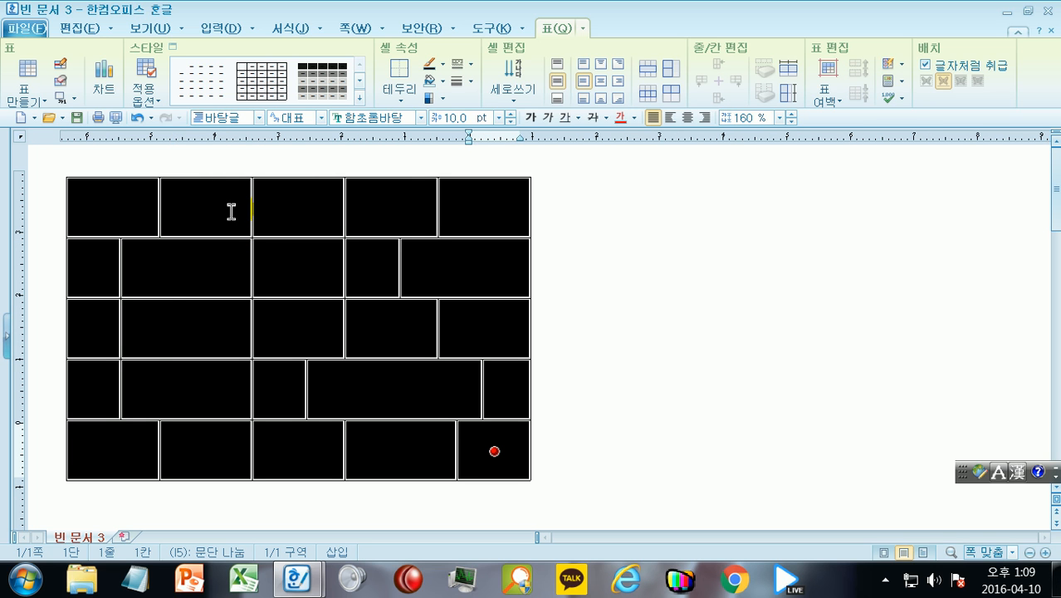
key(w)
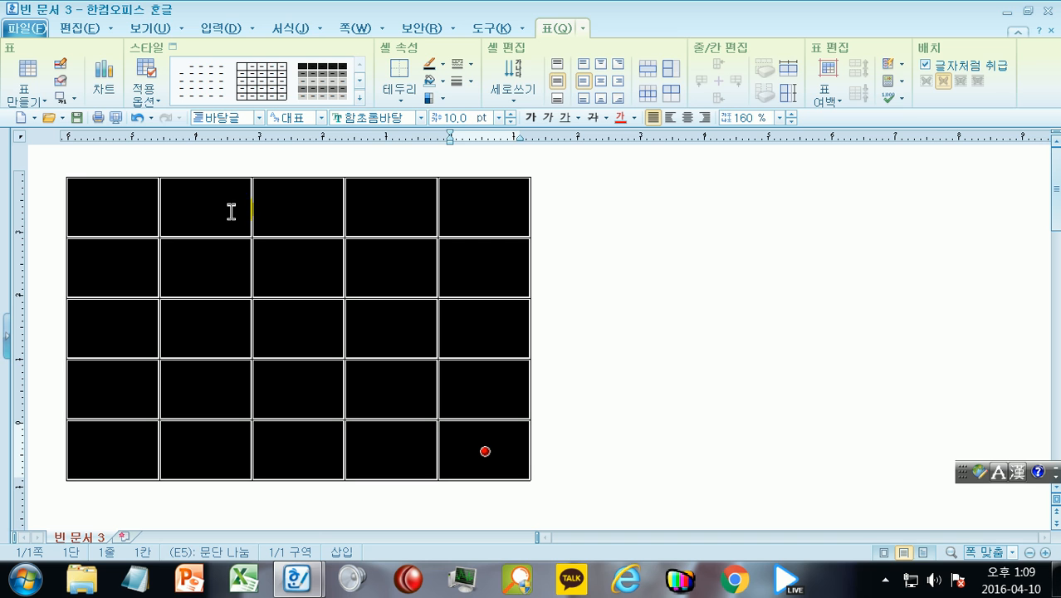
click(577, 208)
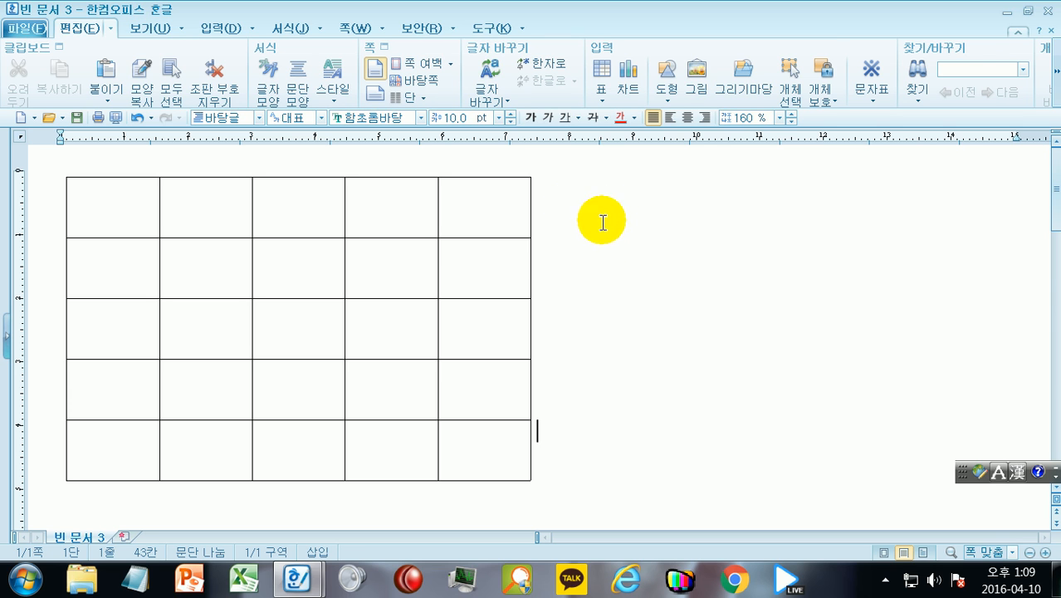
Add 3 columns after the table's last column
click(499, 214)
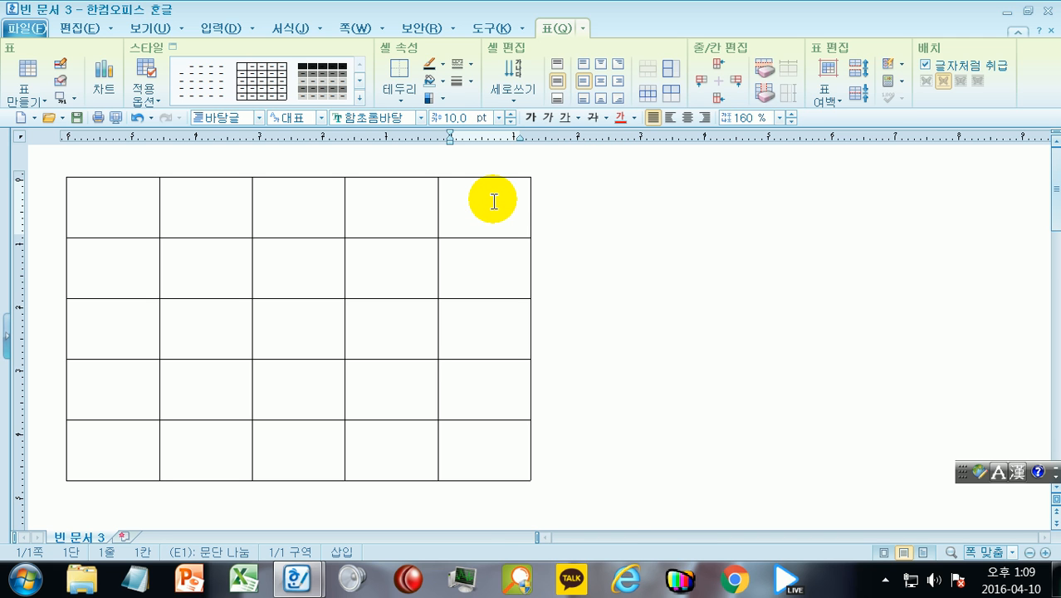
right_click(494, 202)
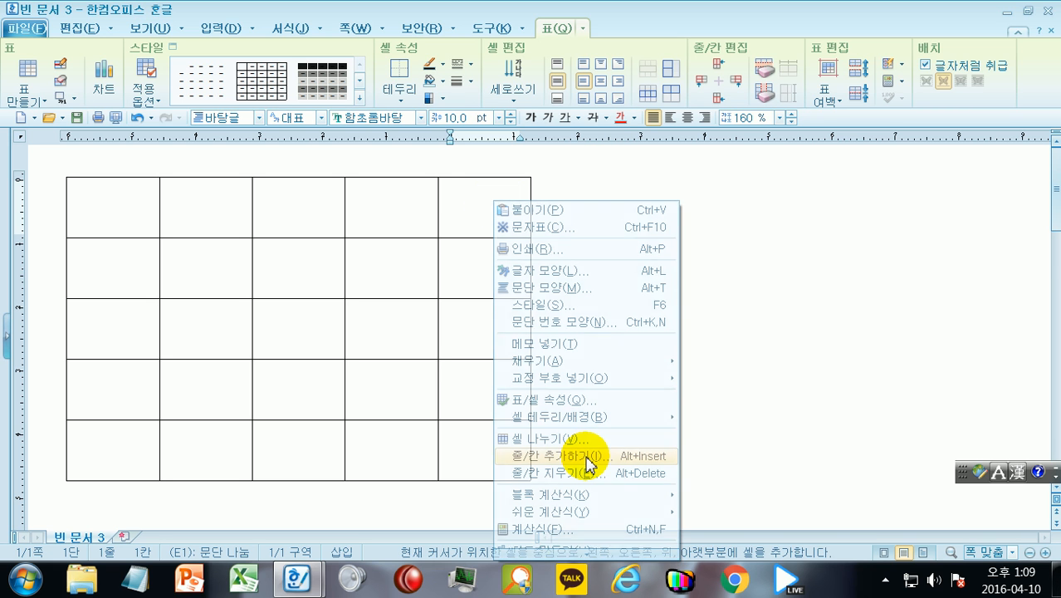
click(588, 459)
click(529, 287)
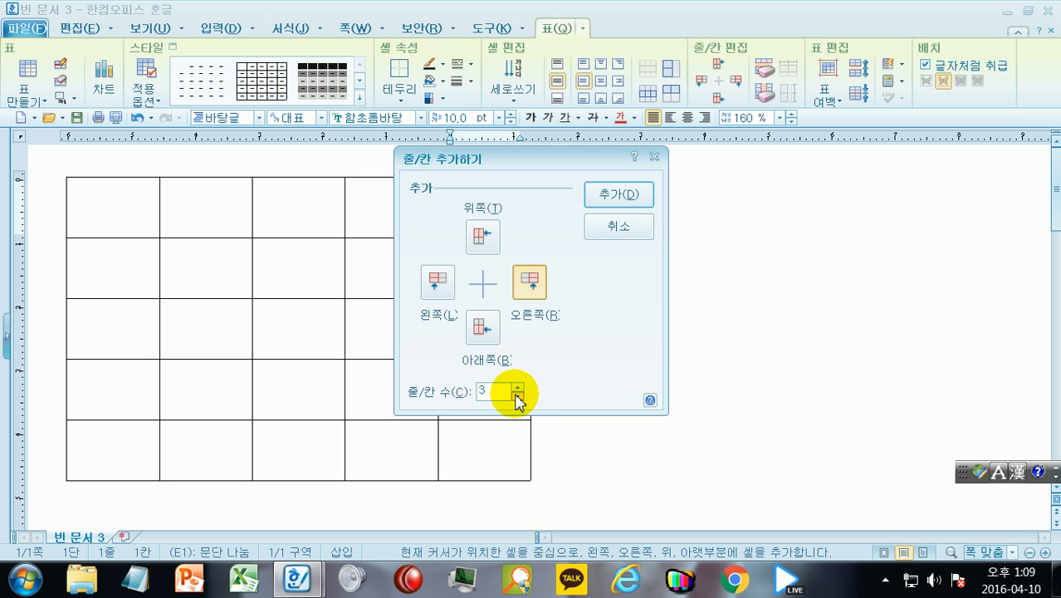
click(614, 199)
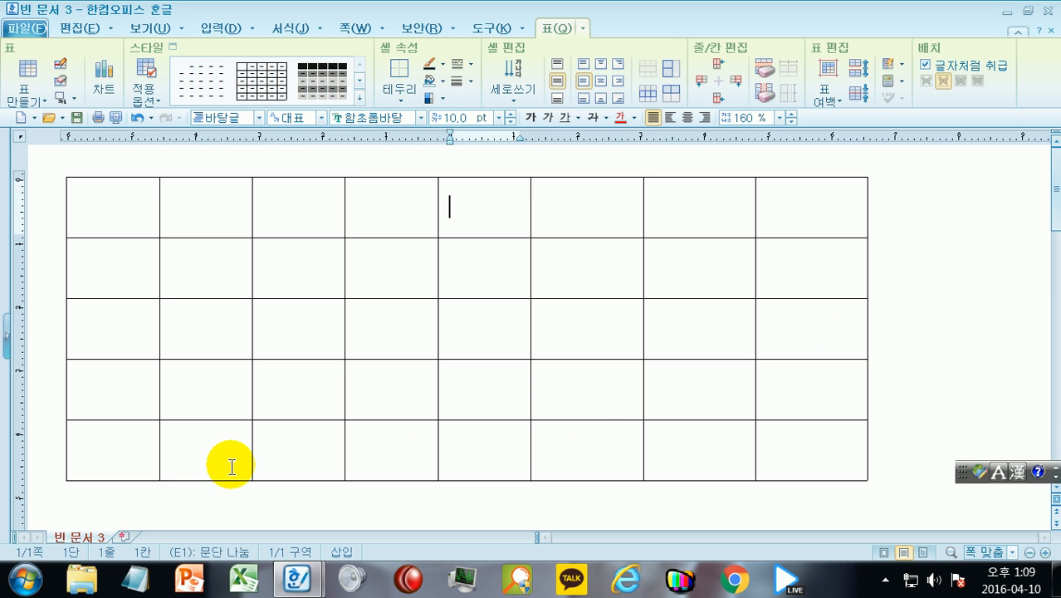
Add 3 rows below the table's last row
click(118, 456)
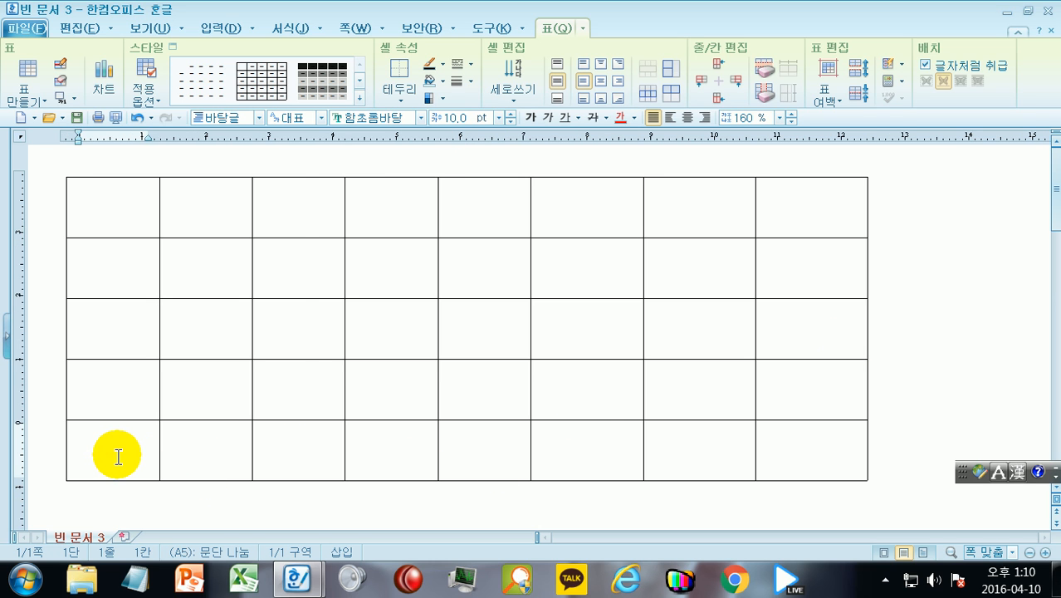
right_click(118, 456)
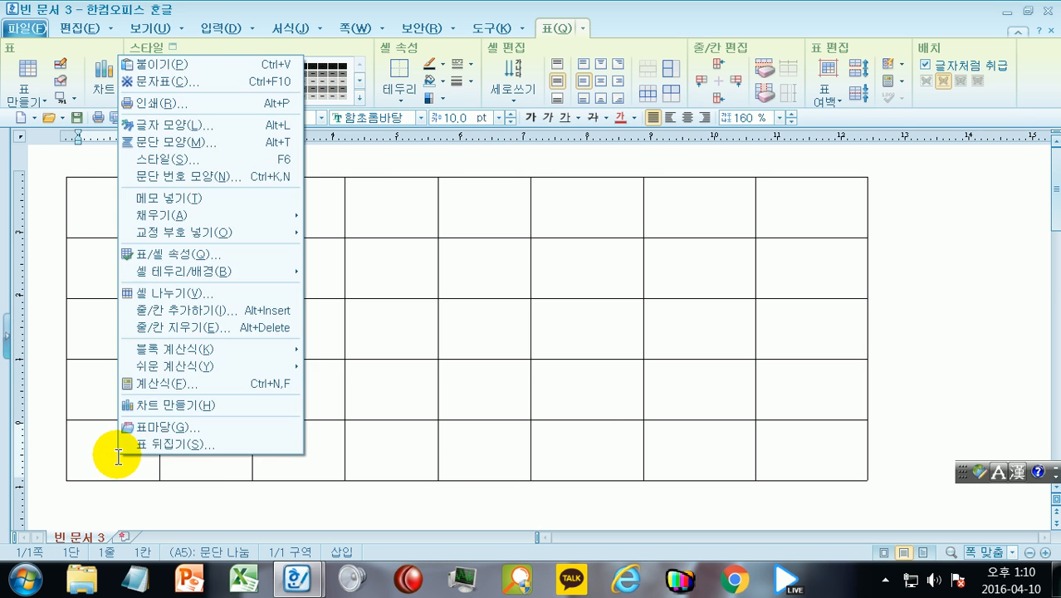
click(217, 321)
click(485, 329)
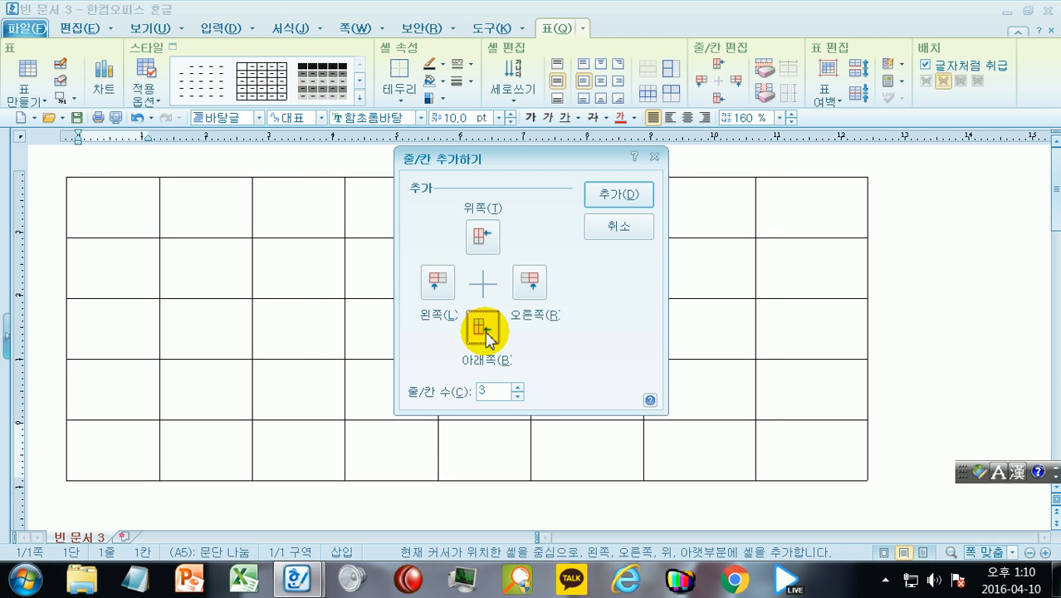
click(604, 198)
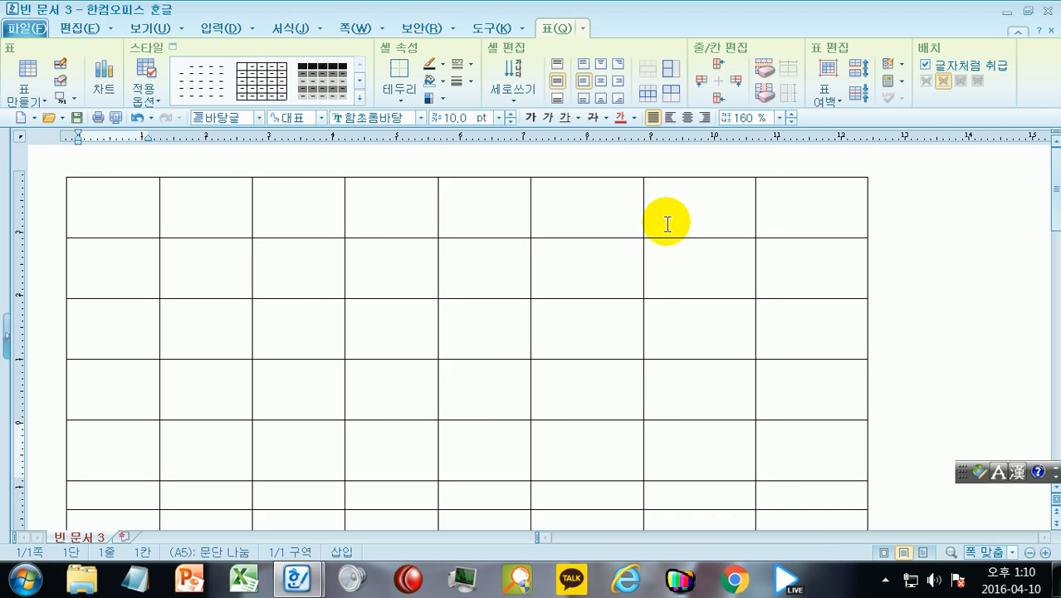
scroll(936, 273, down, 3)
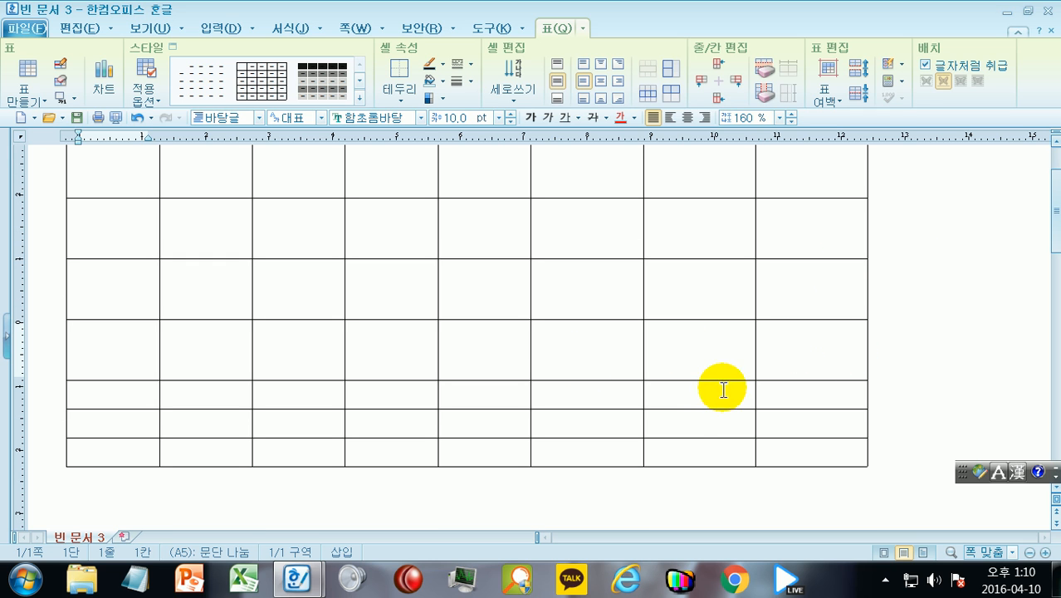
scroll(841, 290, up, 3)
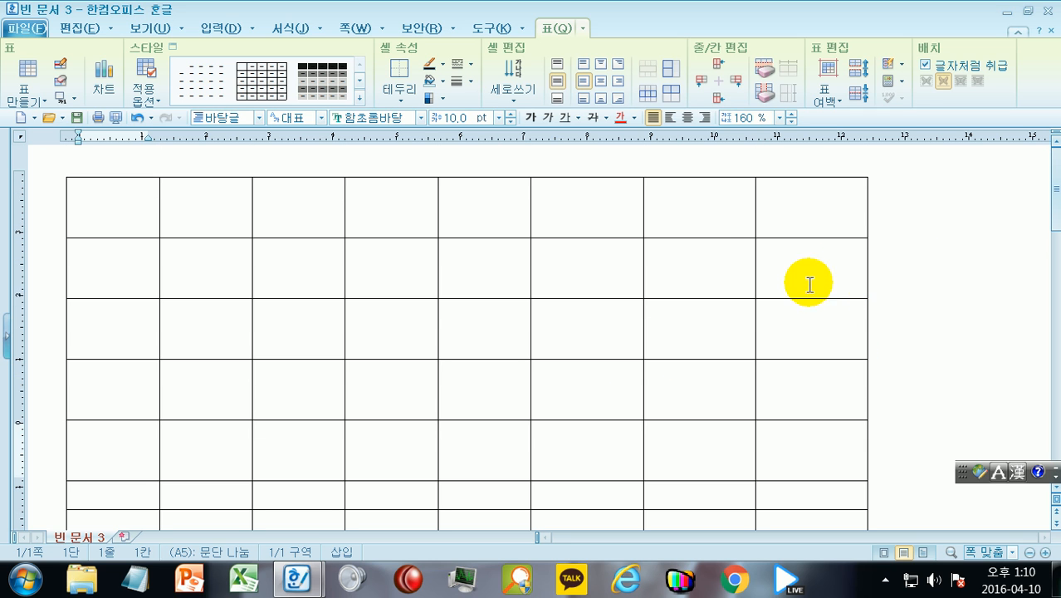
scroll(722, 249, down, 6)
scroll(747, 371, up, 6)
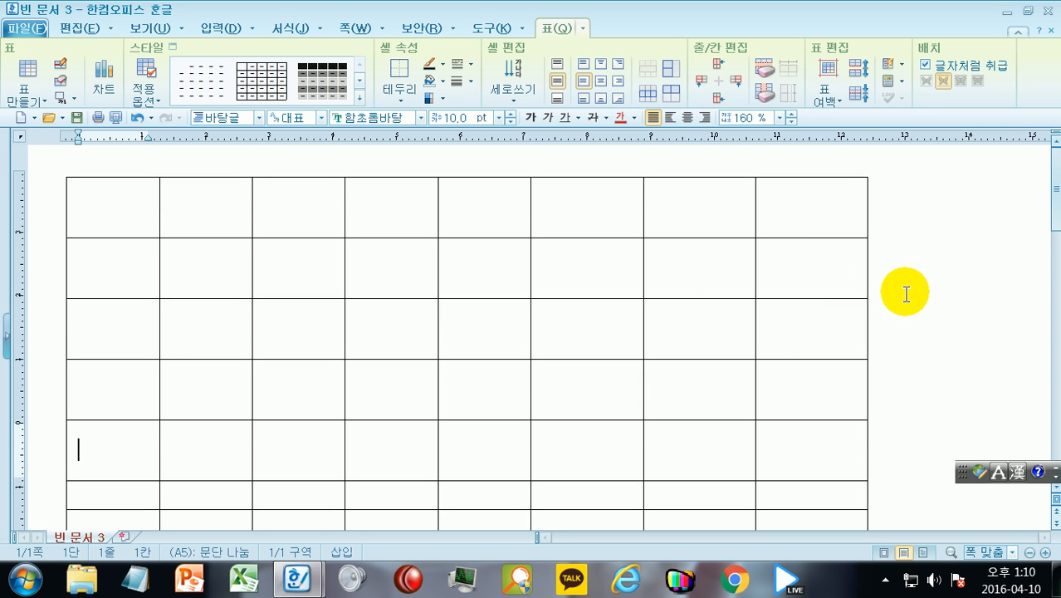
scroll(901, 287, down, 1)
scroll(894, 282, up, 1)
Delete the table's last three columns across all rows, removing the cells themselves as well as their contents
drag(615, 214, 824, 473)
right_click(689, 191)
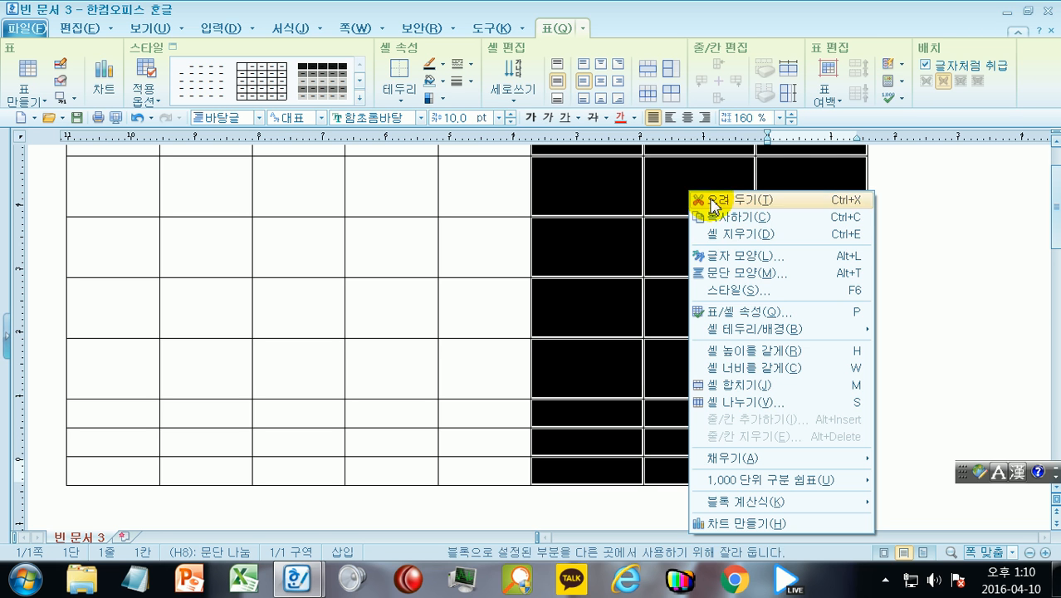
click(740, 234)
click(535, 316)
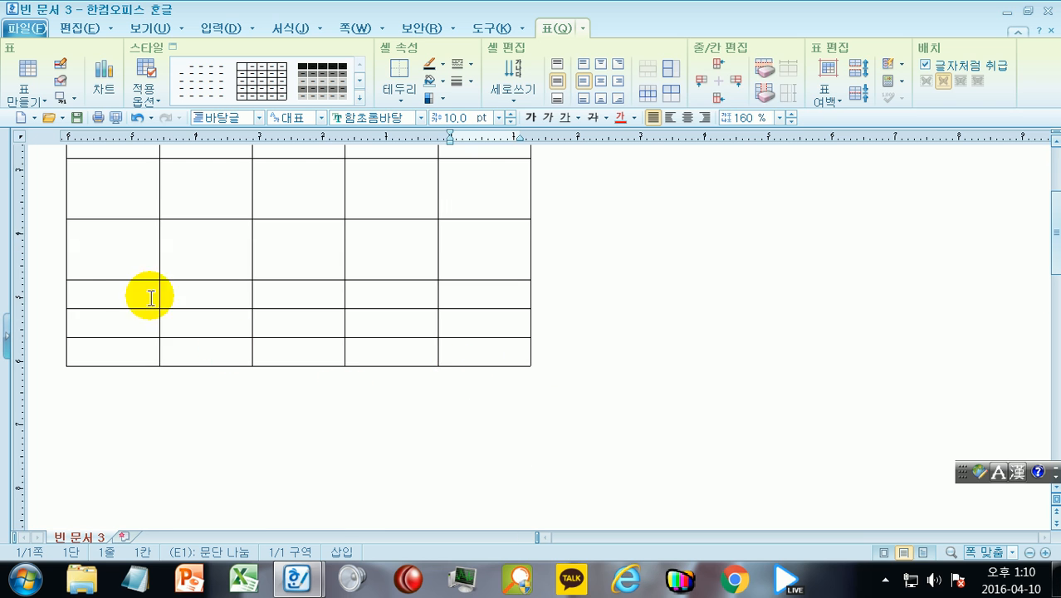
Delete the three short rows at the end of the table, removing the cells as well, and leave the table deselected
drag(100, 292, 474, 379)
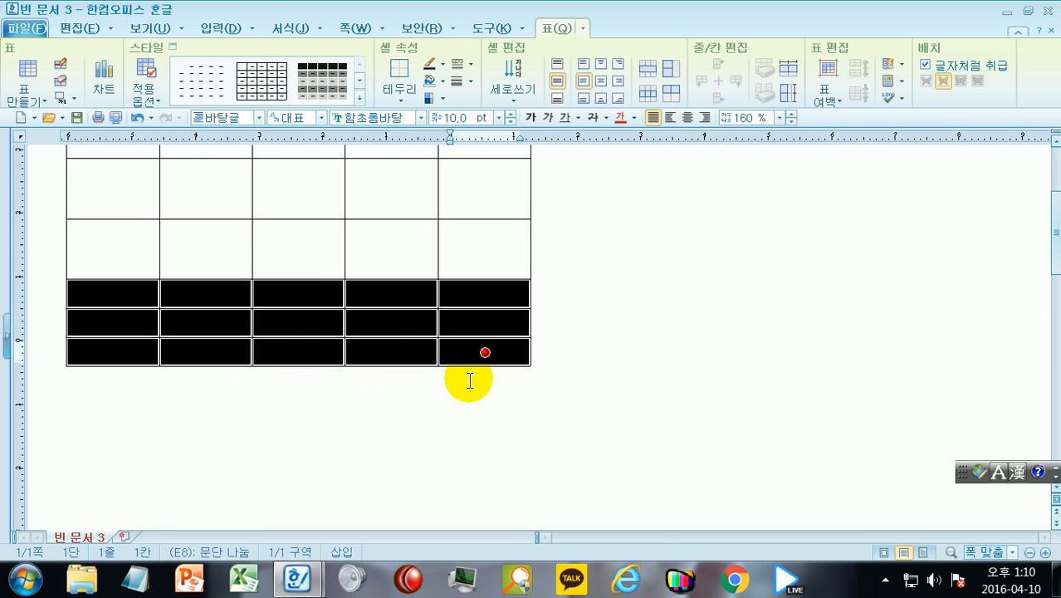
right_click(471, 318)
click(554, 344)
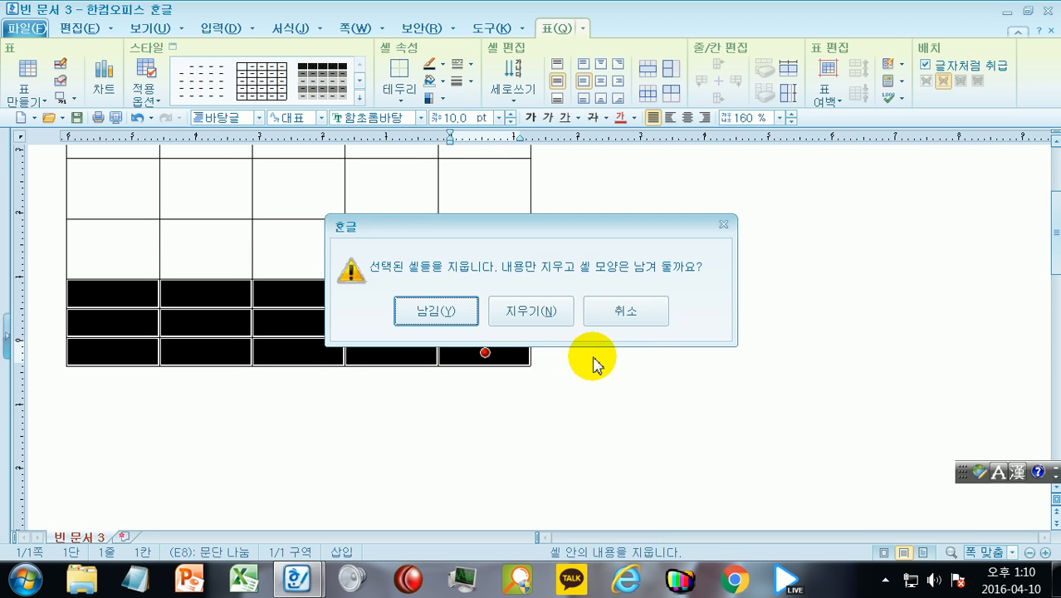
click(548, 313)
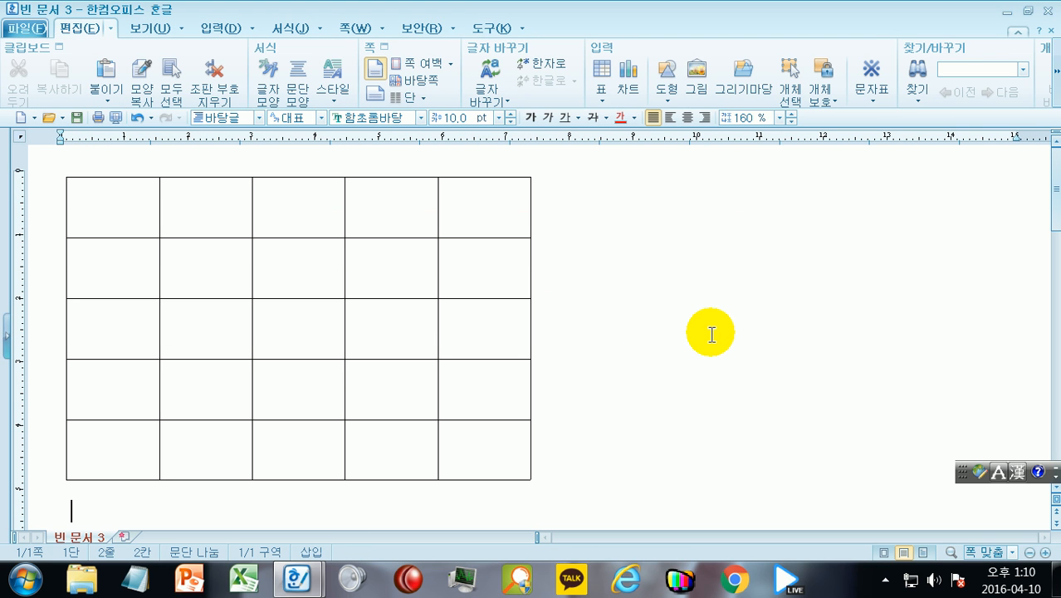
click(530, 486)
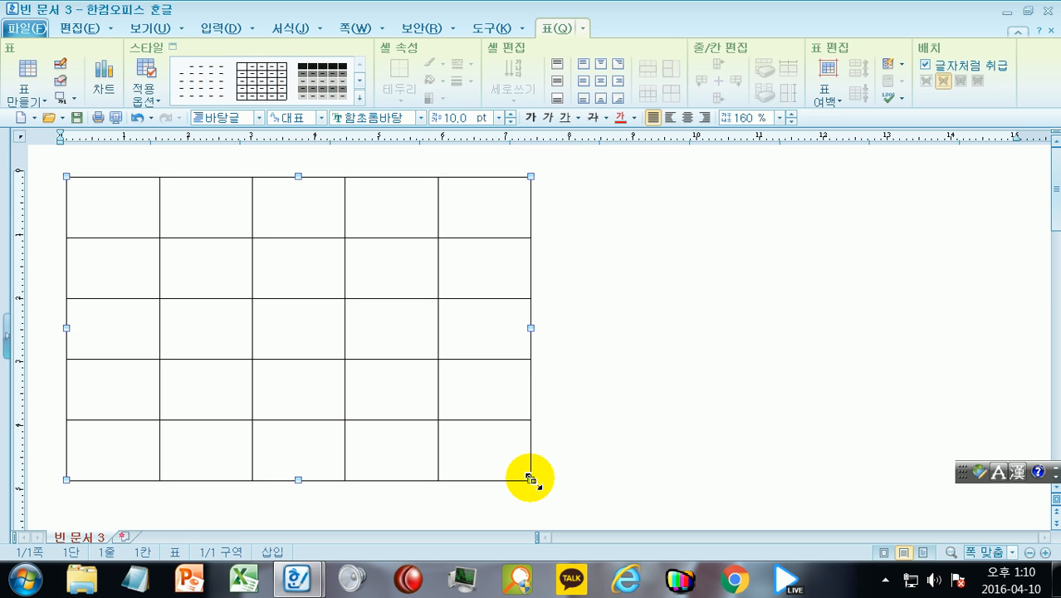
click(602, 363)
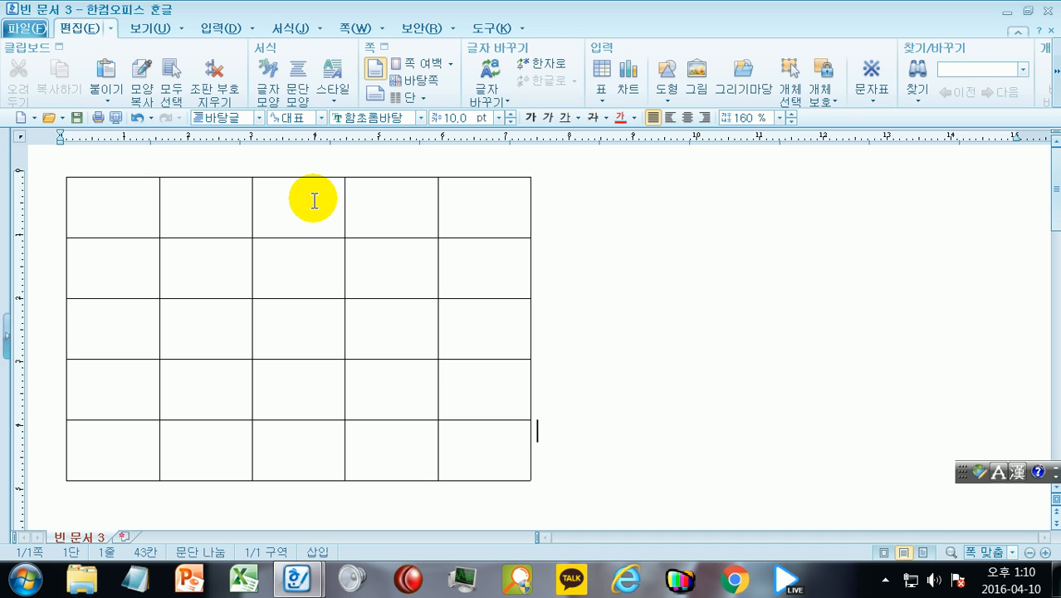
Copy the cells of the third through fifth columns across all five rows, and clear the selection
drag(314, 200, 513, 446)
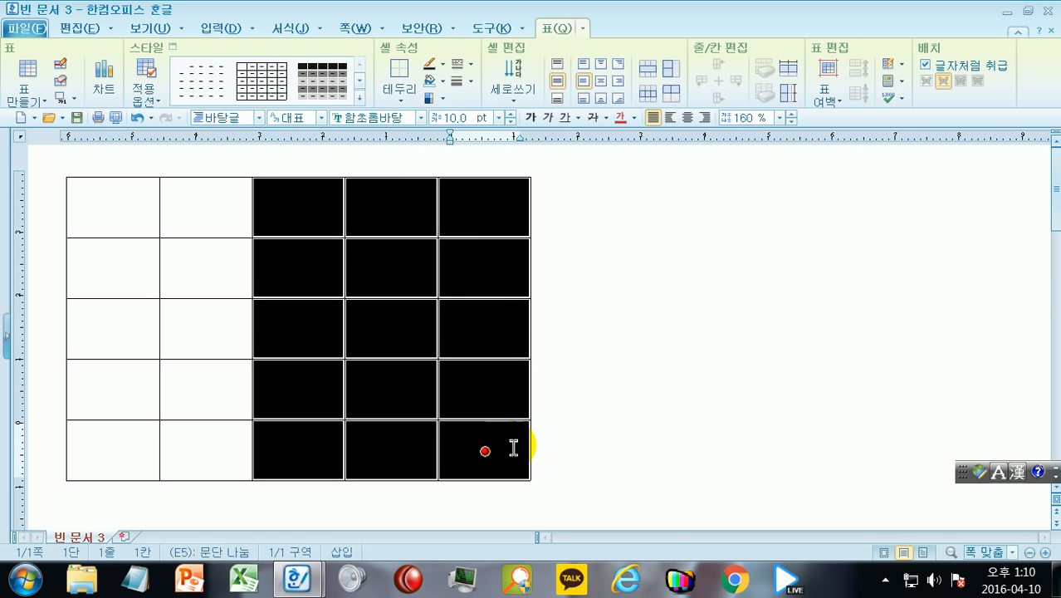
right_click(494, 212)
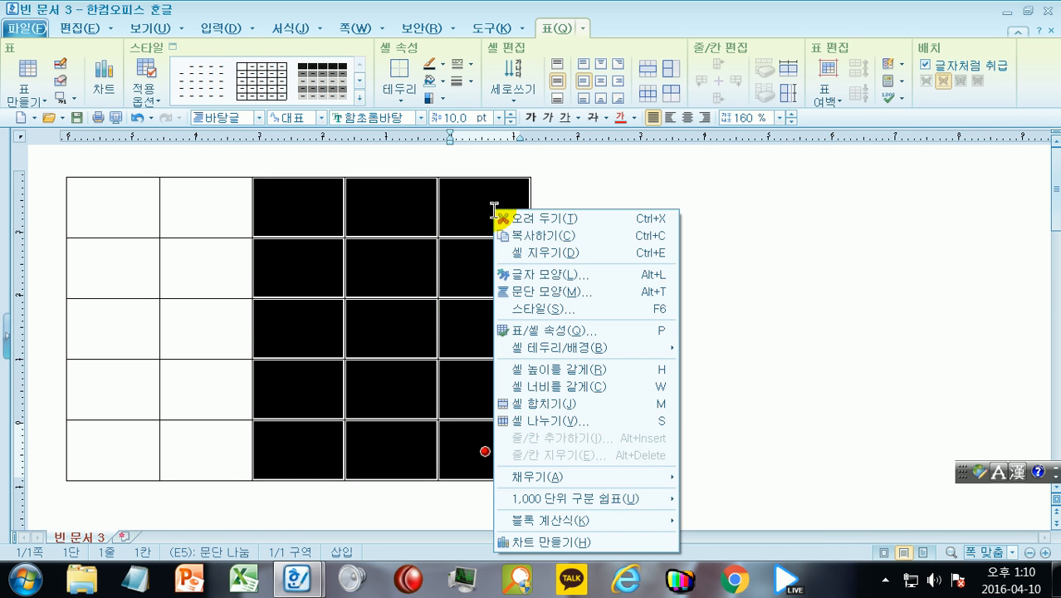
click(588, 235)
click(585, 225)
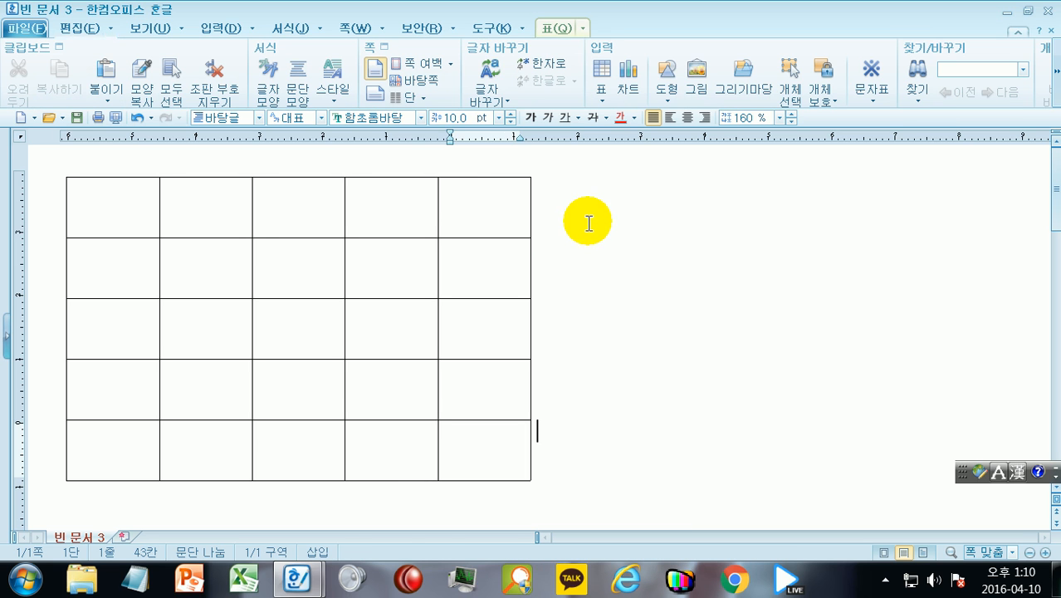
Paste the copied cells as new columns after the table's last column, using the 오른쪽 option from its first-row cell
click(481, 211)
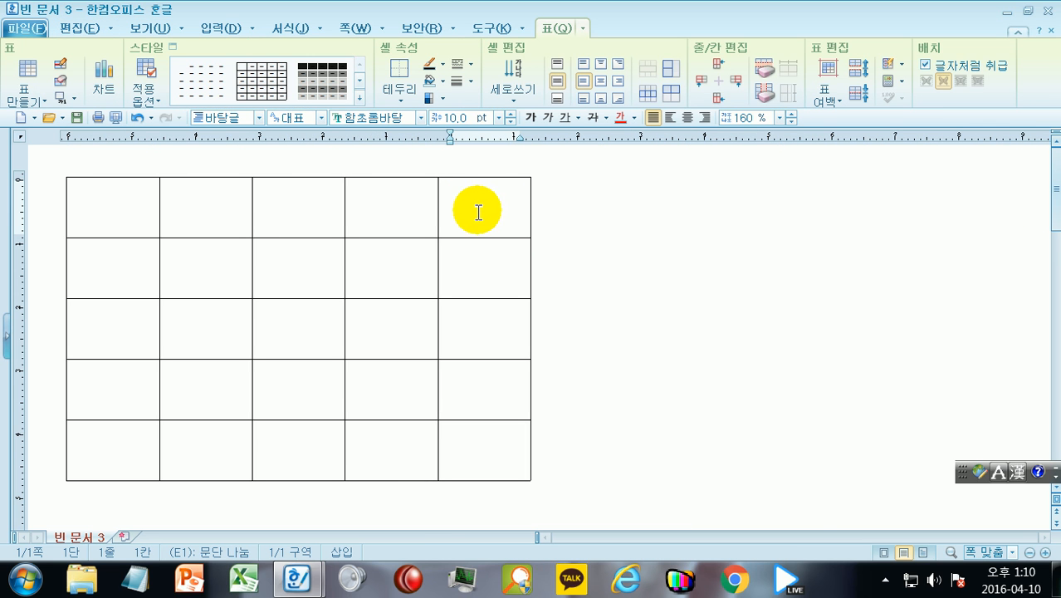
right_click(478, 211)
click(520, 222)
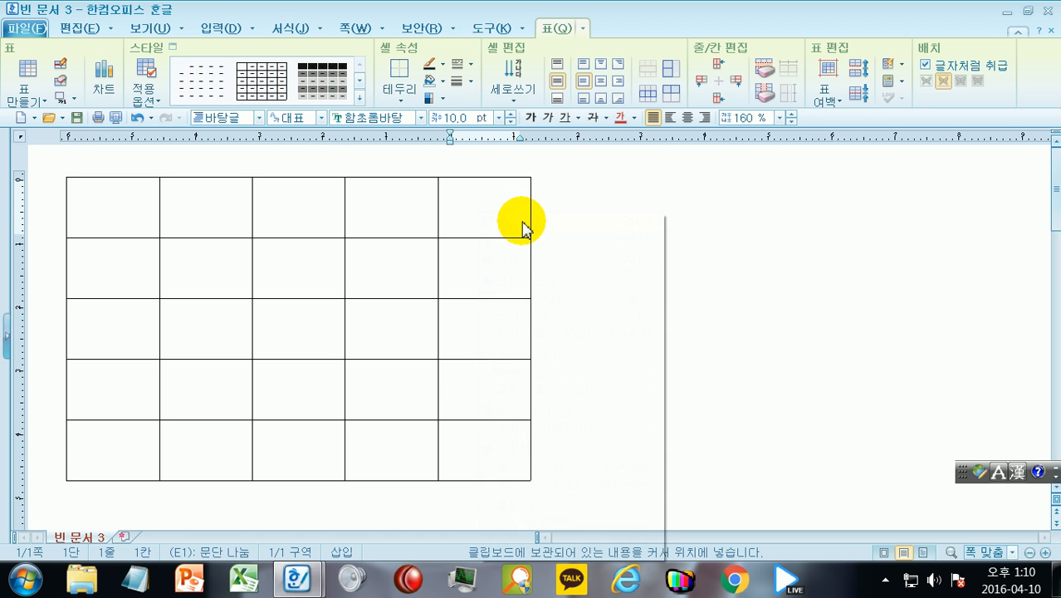
click(455, 295)
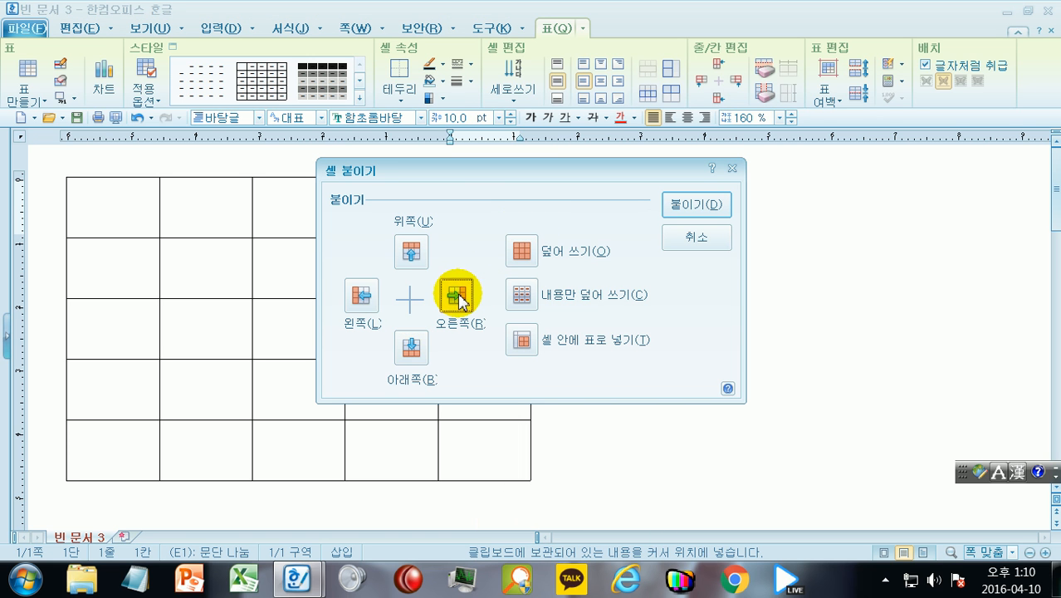
click(694, 205)
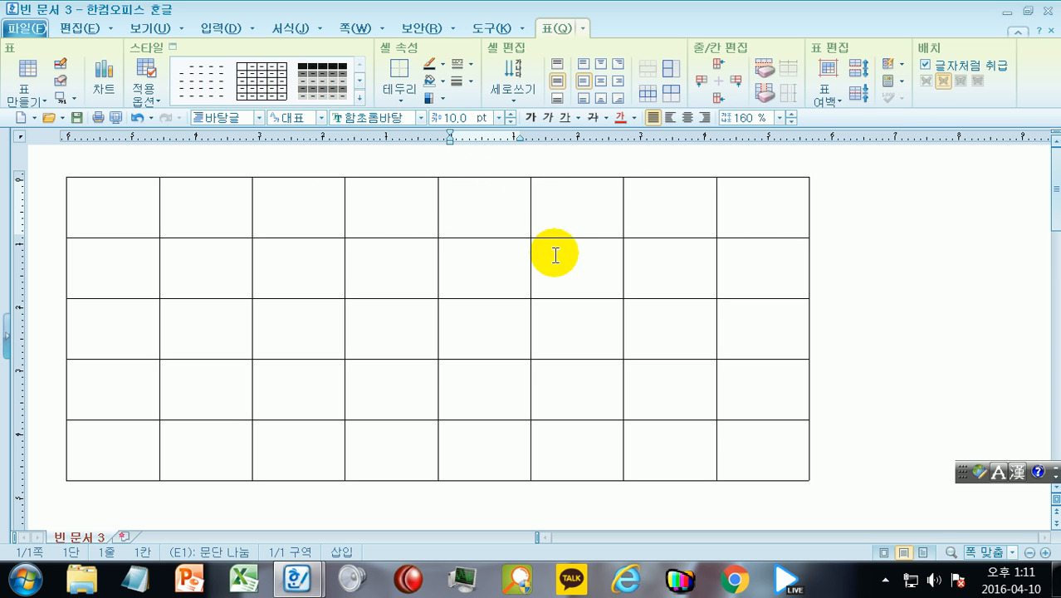
Copy the cells of the table's last three rows across all eight columns, and clear the selection
drag(118, 317, 758, 449)
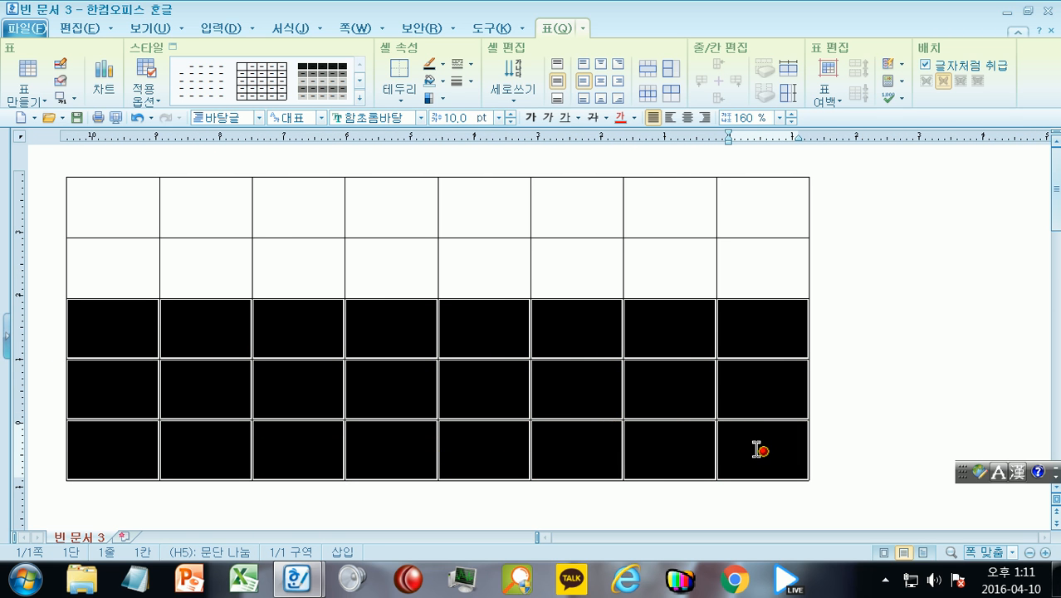
right_click(472, 317)
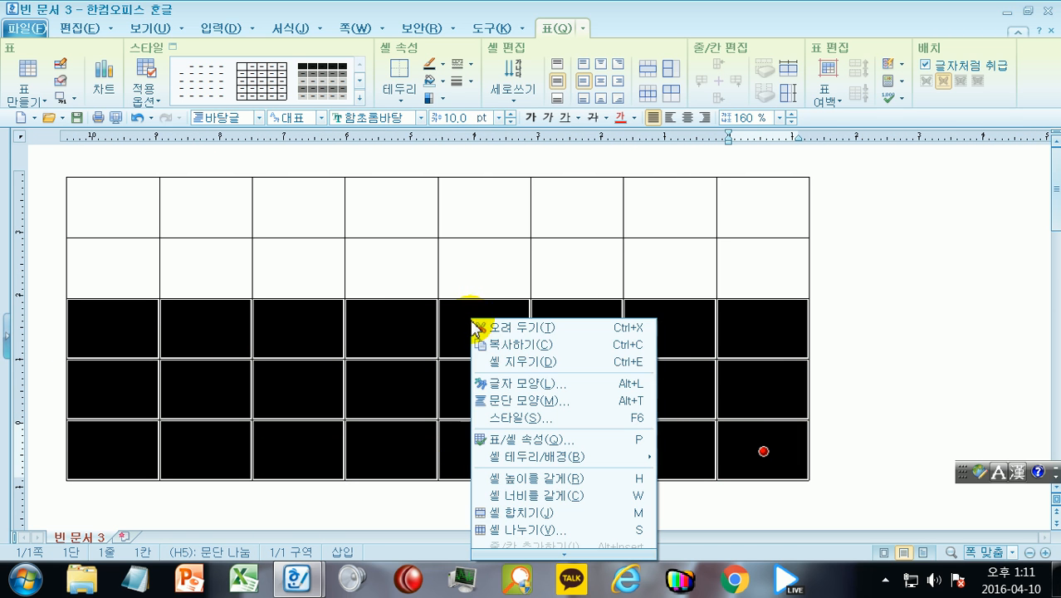
click(534, 353)
click(841, 339)
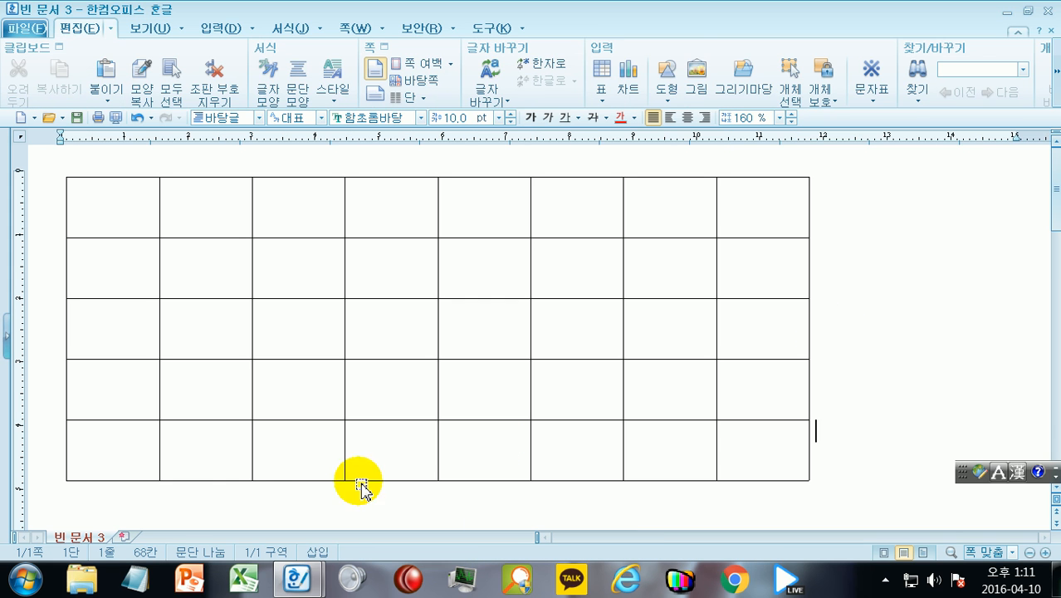
Paste the copied cells as new rows below the table's last row, using the 아래쪽 option from its first-column cell
click(103, 449)
right_click(103, 449)
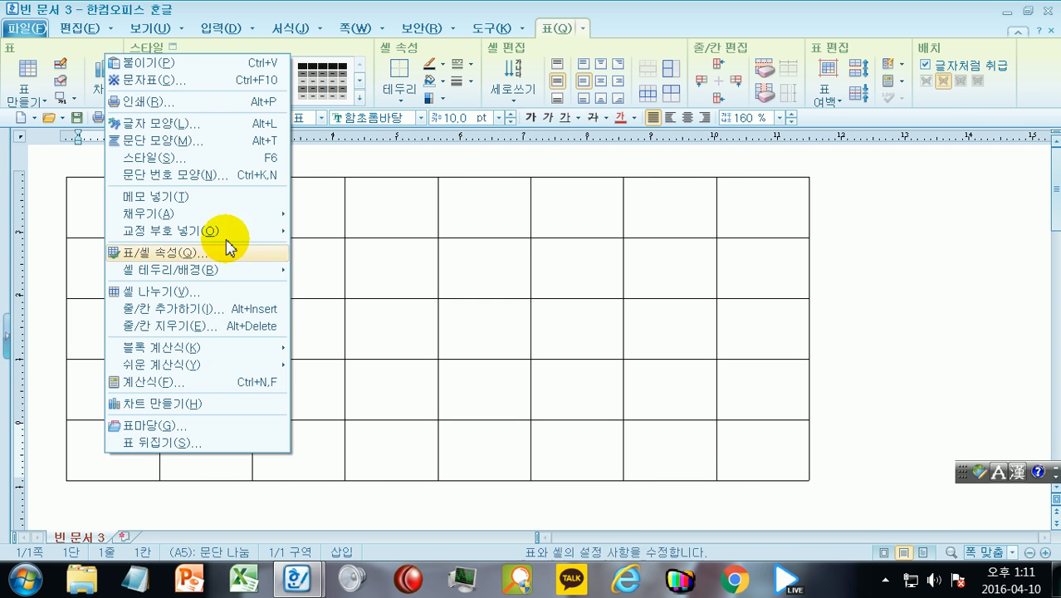
click(185, 66)
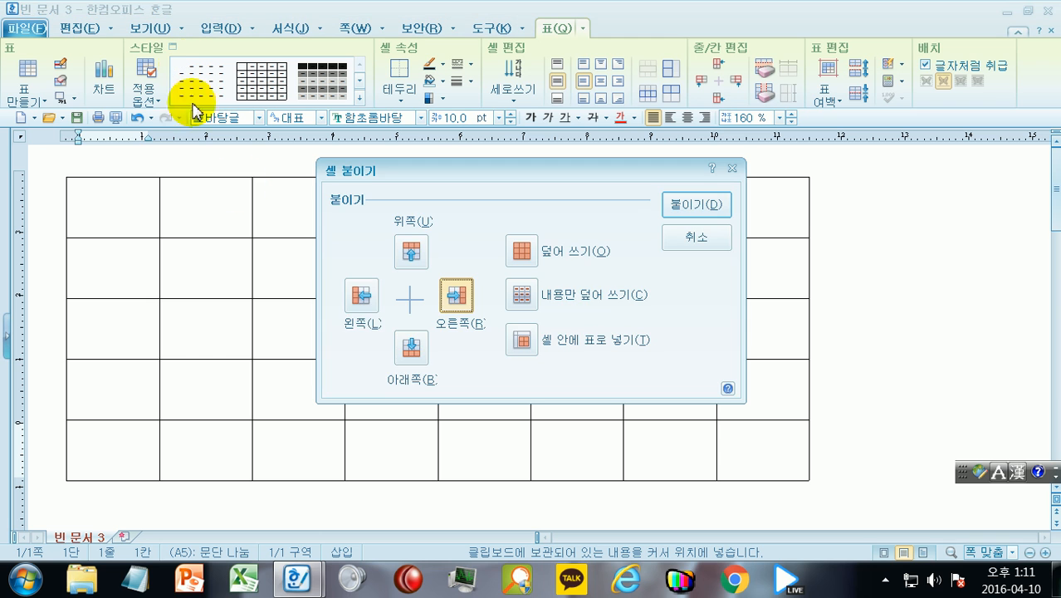
click(411, 349)
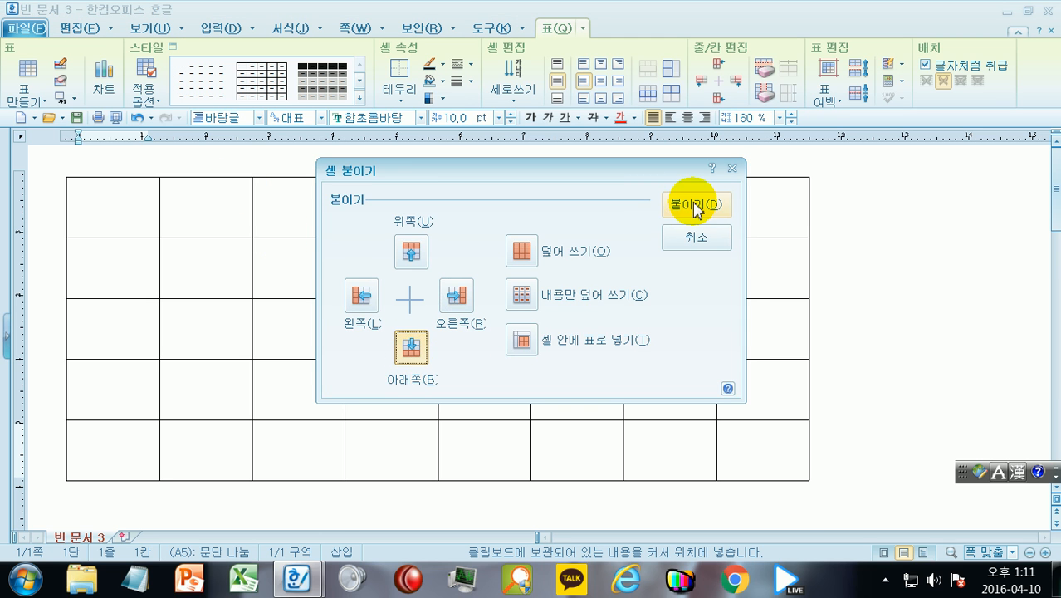
click(696, 205)
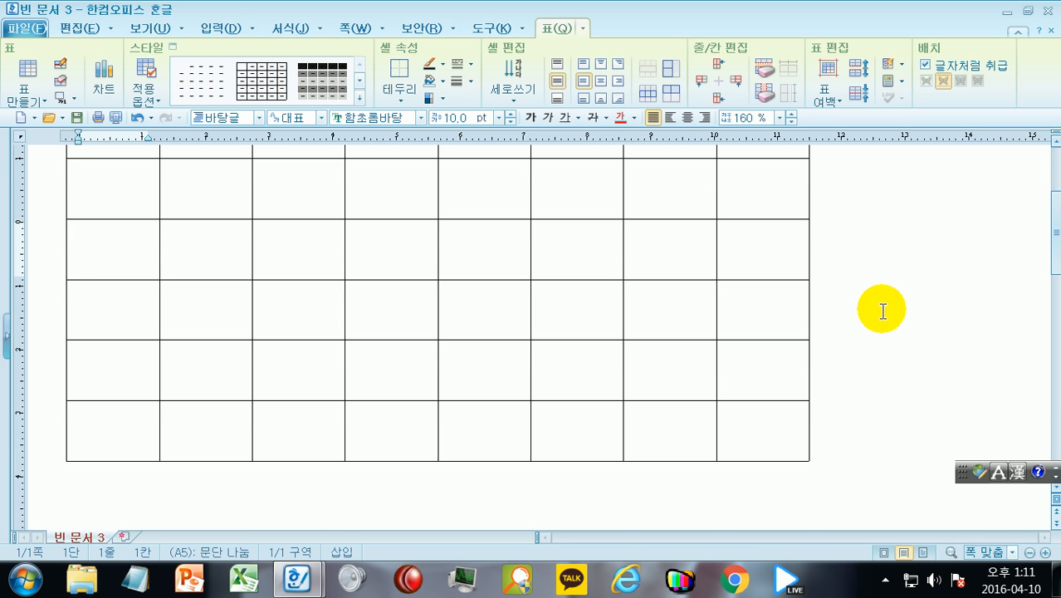
scroll(880, 310, up, 3)
scroll(884, 299, down, 3)
drag(145, 336, 725, 447)
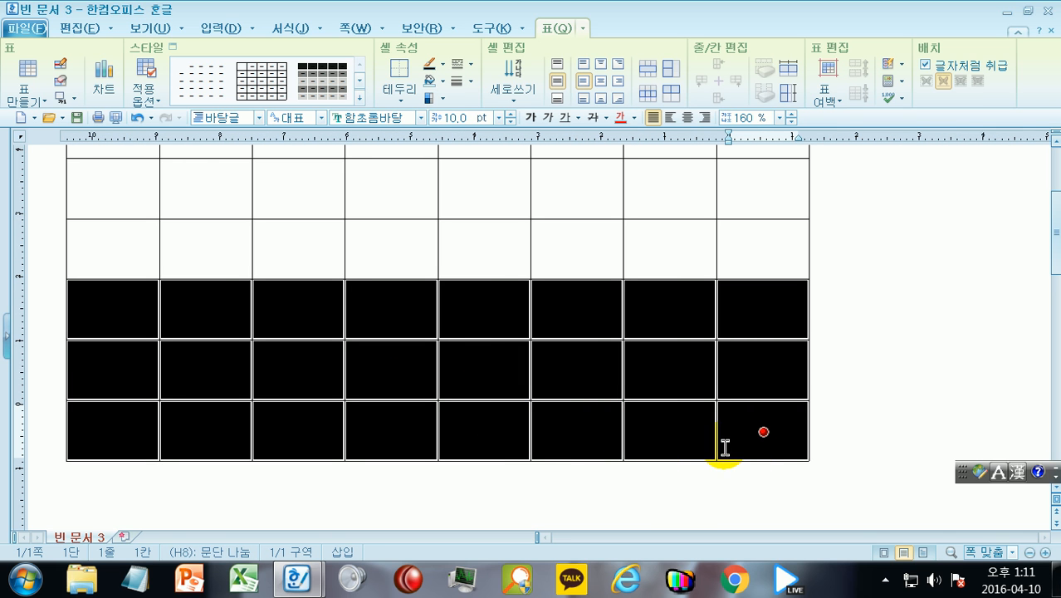
right_click(645, 320)
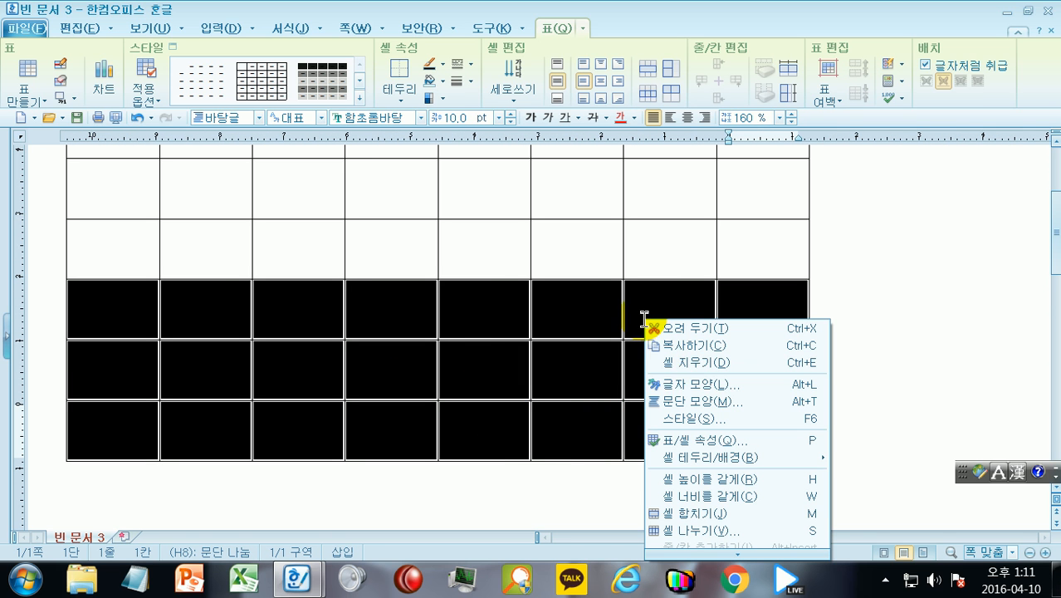
click(905, 314)
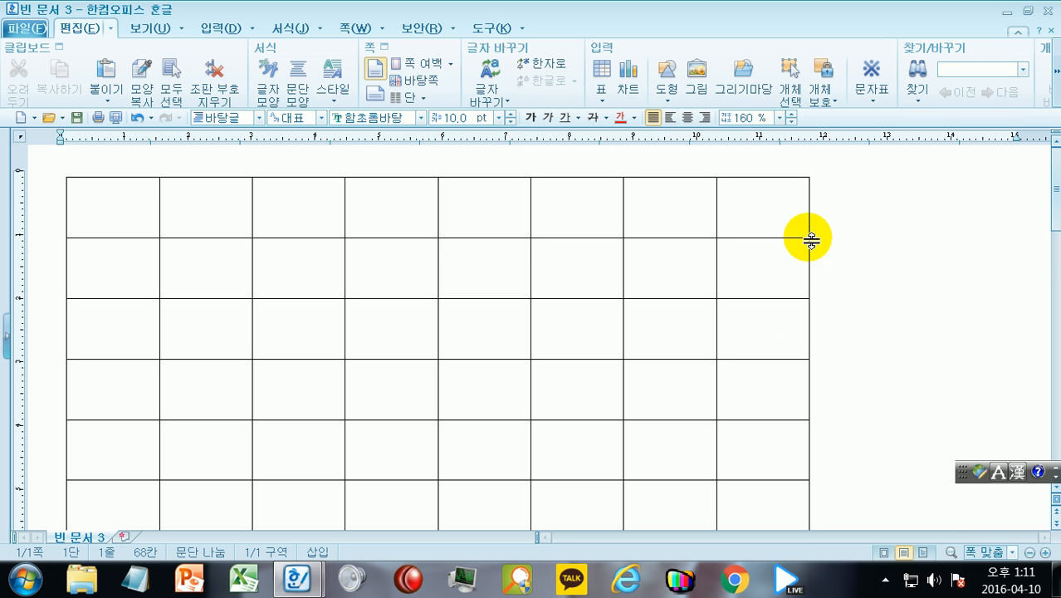
Fill all cells of the first row with pale yellow as 면 색, applying the background to each cell, and deselect the table
click(143, 211)
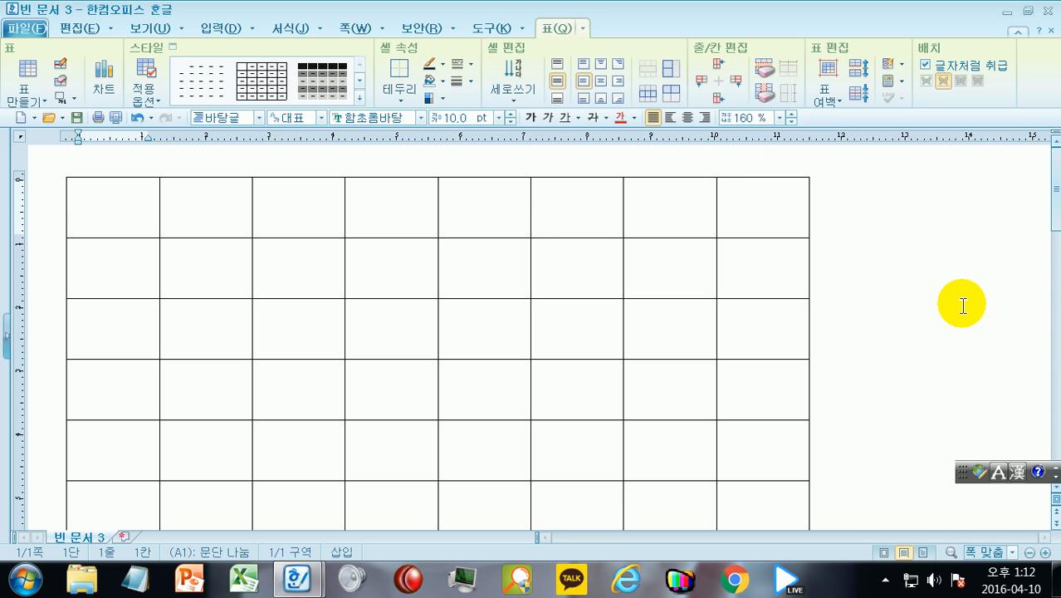
drag(109, 209, 764, 208)
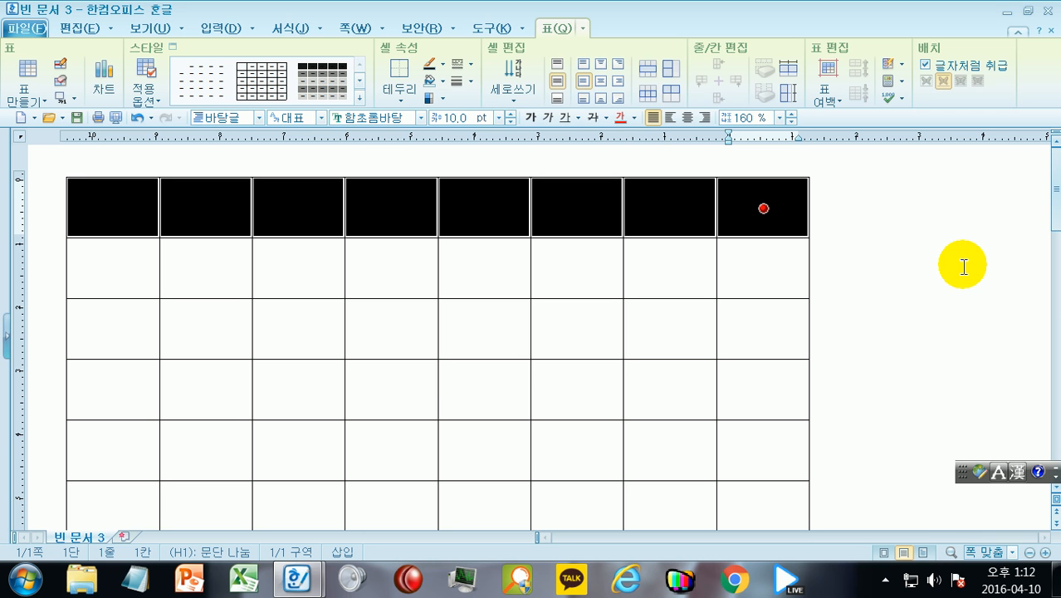
right_click(479, 217)
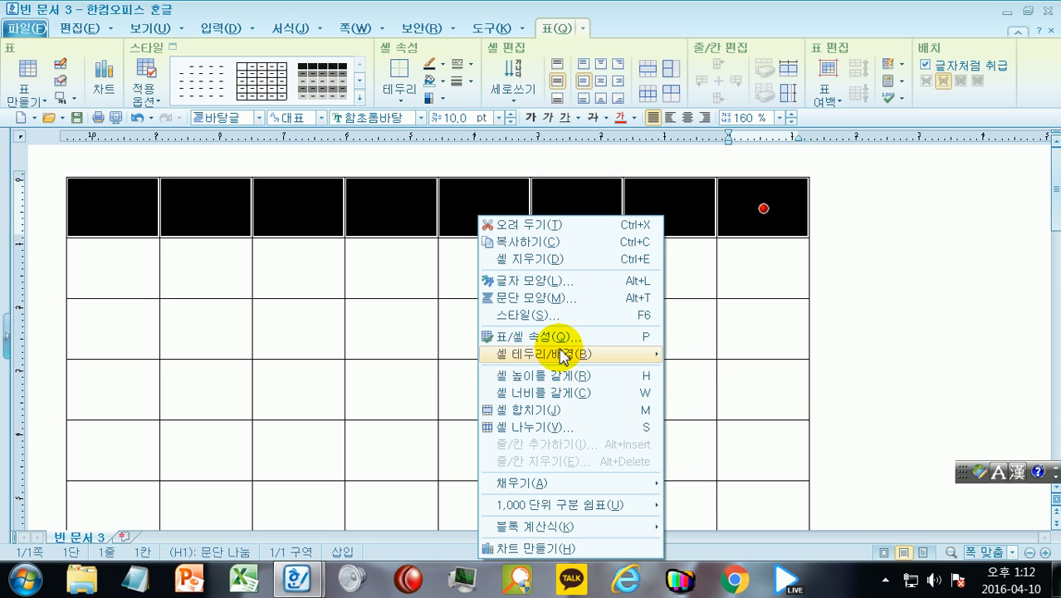
mouse_move(564, 360)
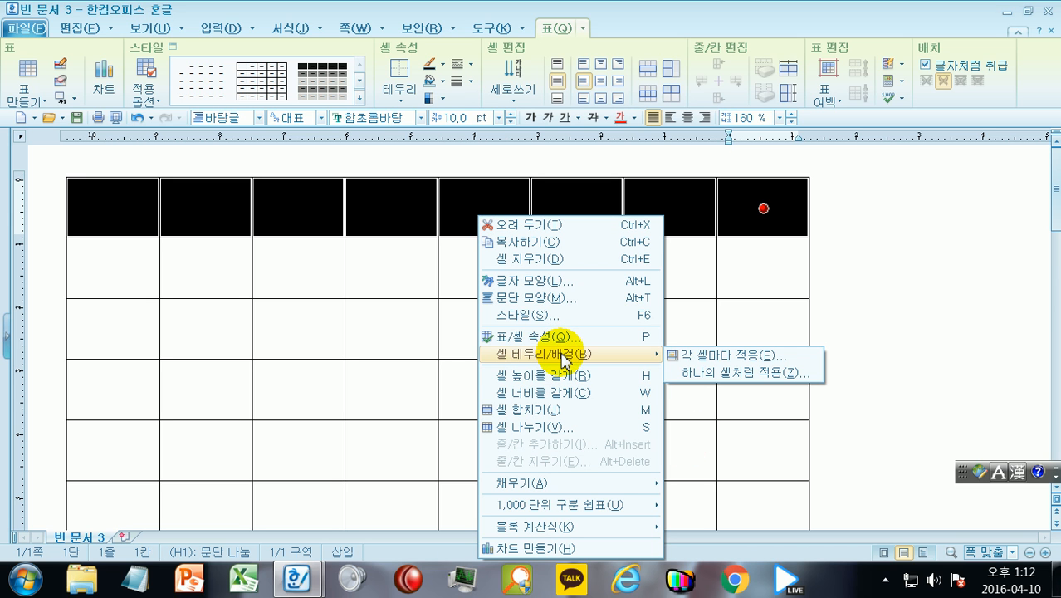
click(696, 357)
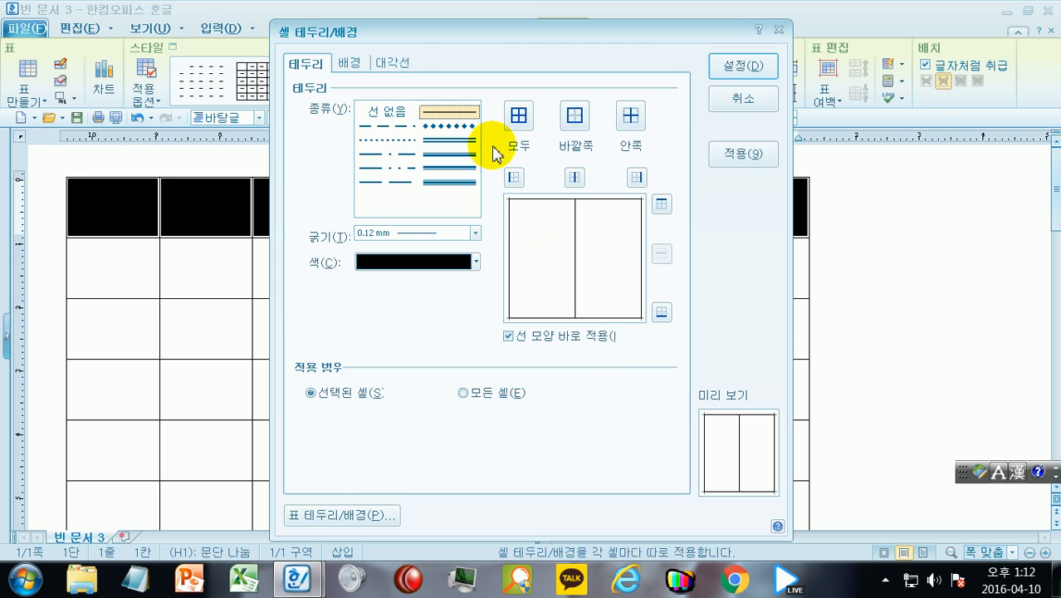
click(346, 63)
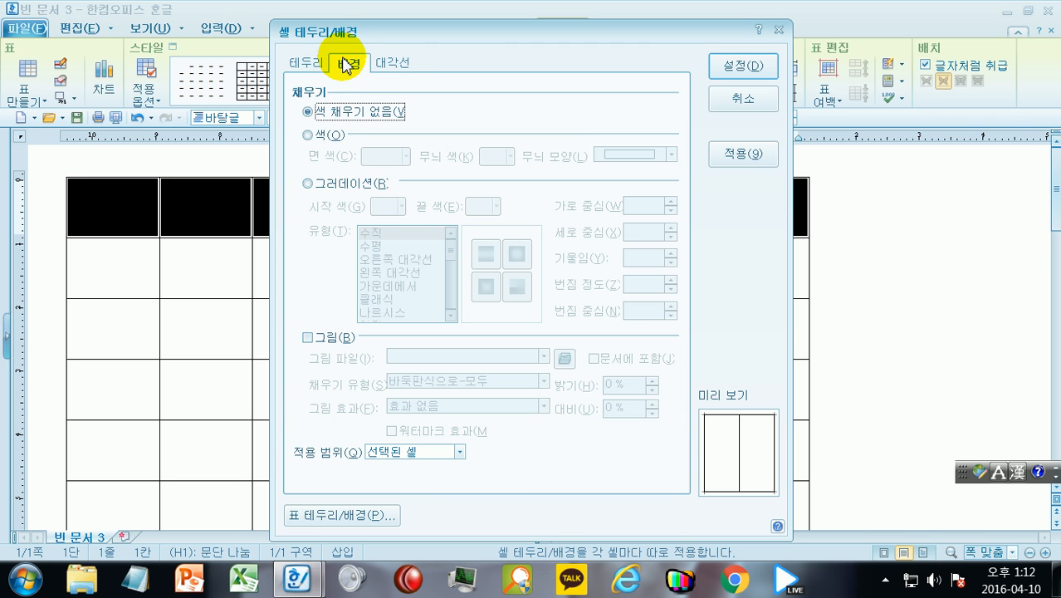
click(325, 136)
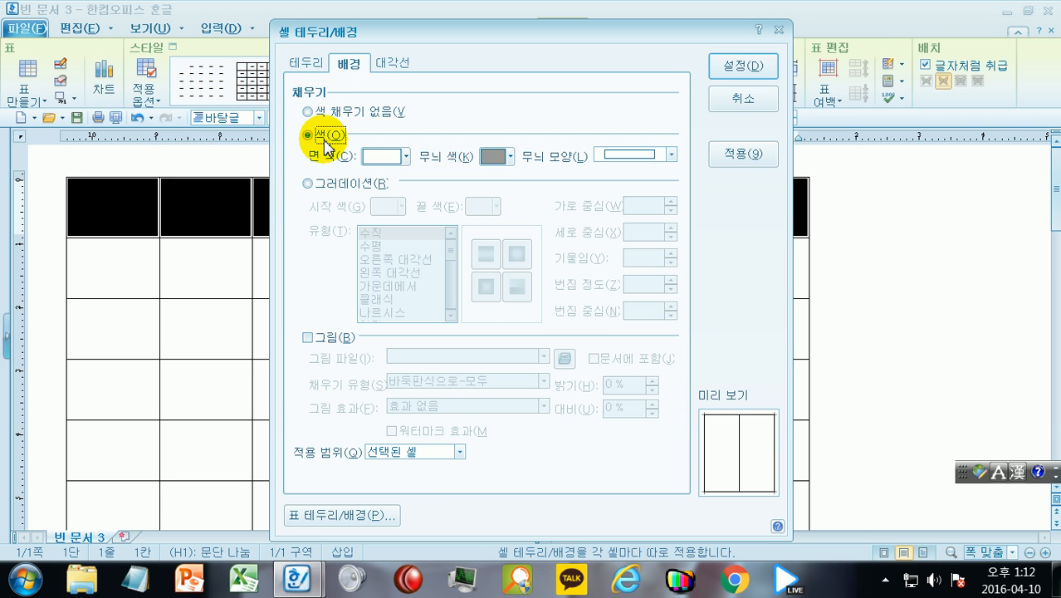
click(407, 157)
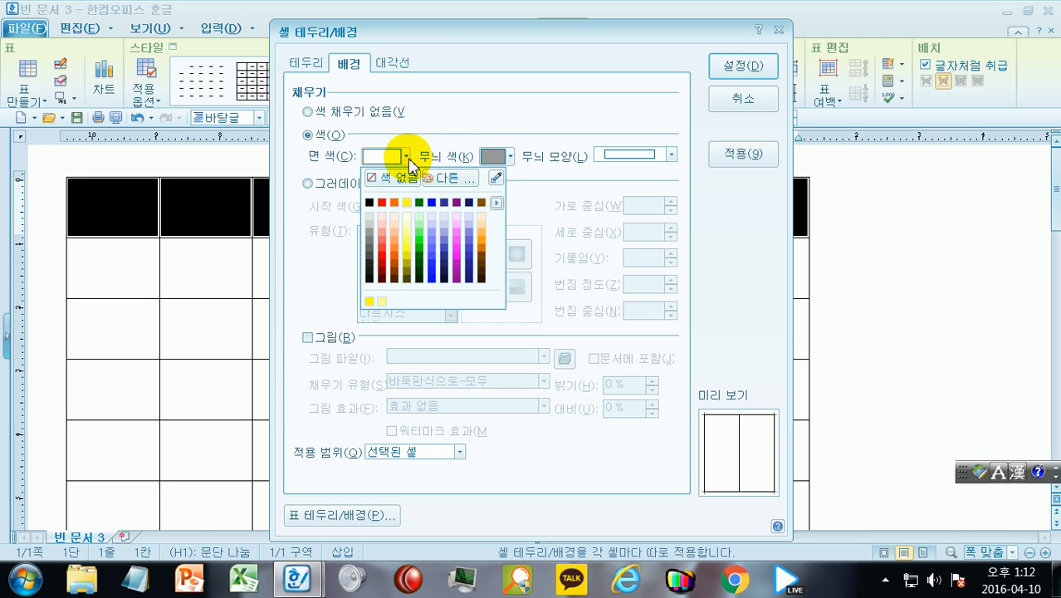
click(407, 226)
click(742, 66)
click(892, 234)
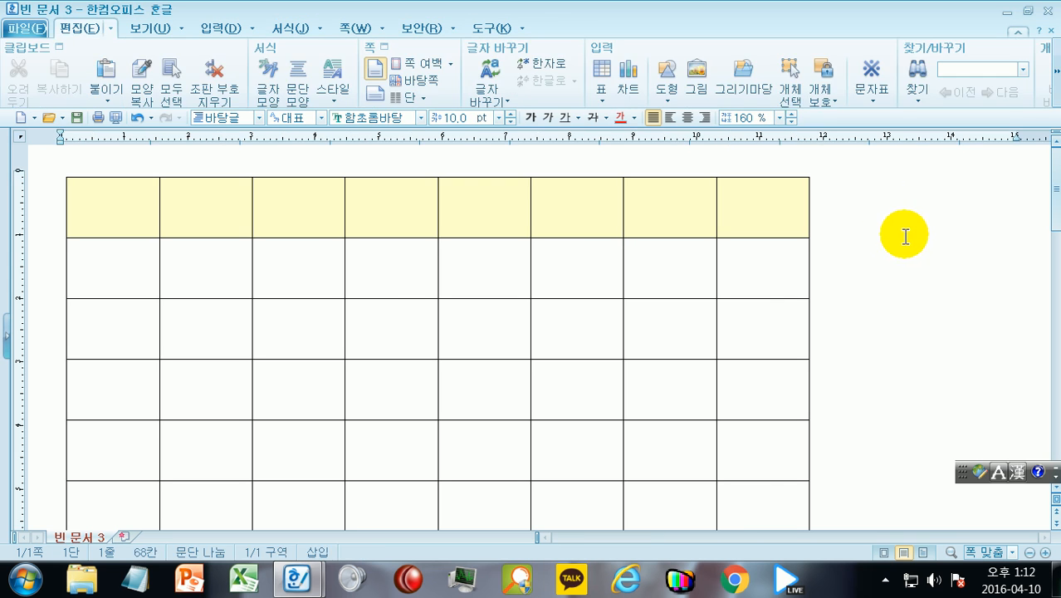
Fill all cells of the table's second row with solid orange as 면 색
click(132, 268)
drag(133, 268, 763, 268)
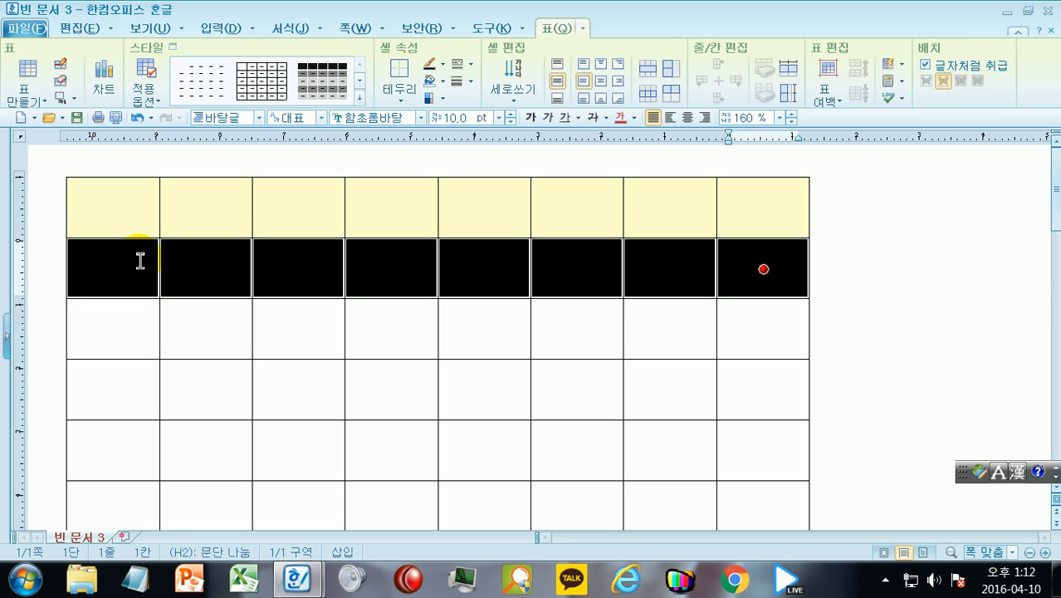
key(l)
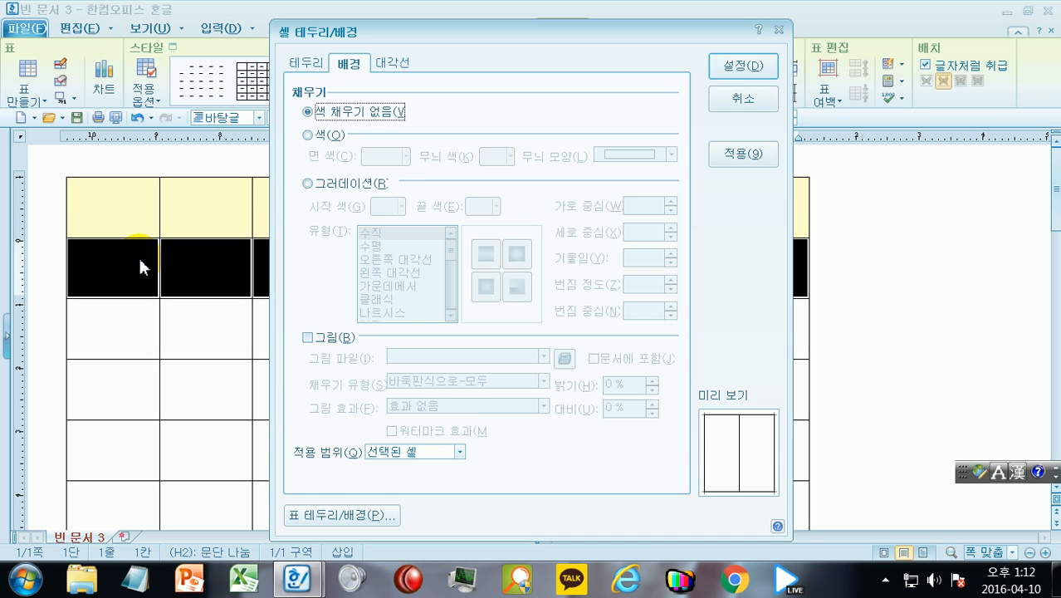
click(311, 137)
click(400, 157)
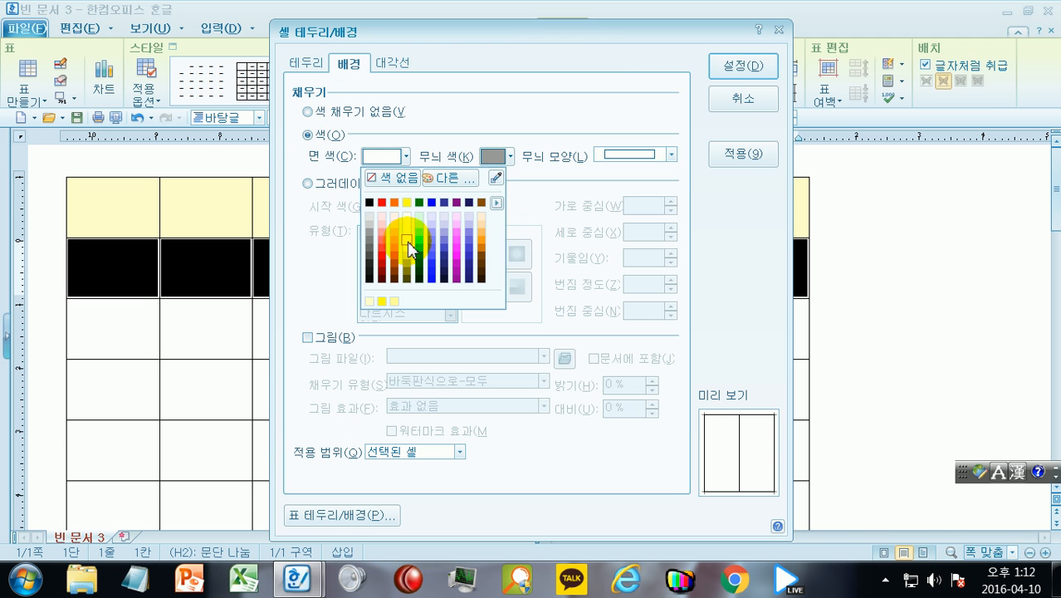
click(482, 236)
click(738, 71)
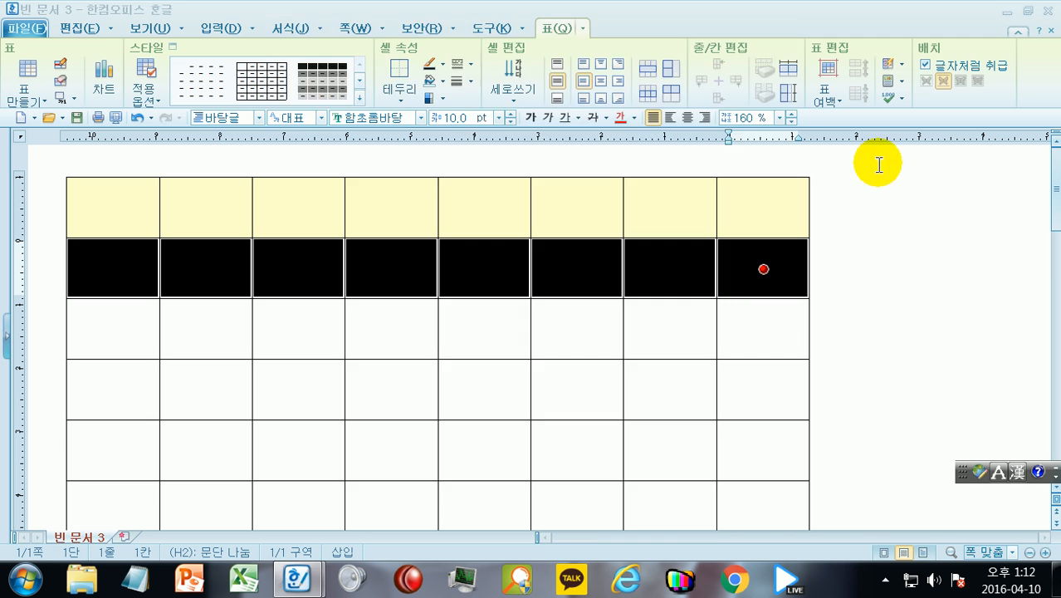
Fill the third row's cells with a 수평 gradient from white to light orange, and deselect the table
click(105, 340)
key(F5)
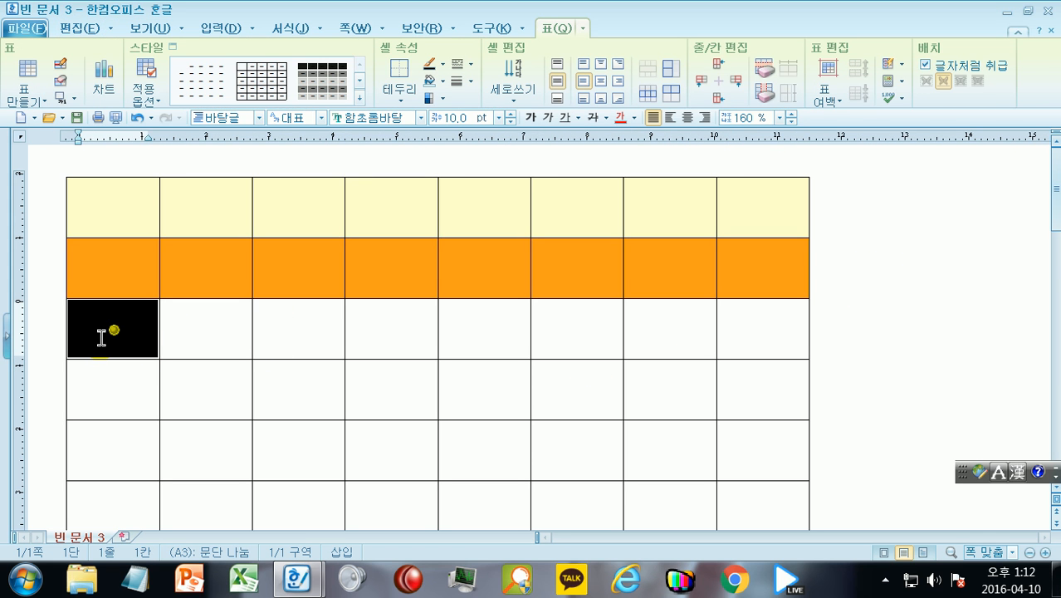
drag(114, 329, 763, 330)
key(l)
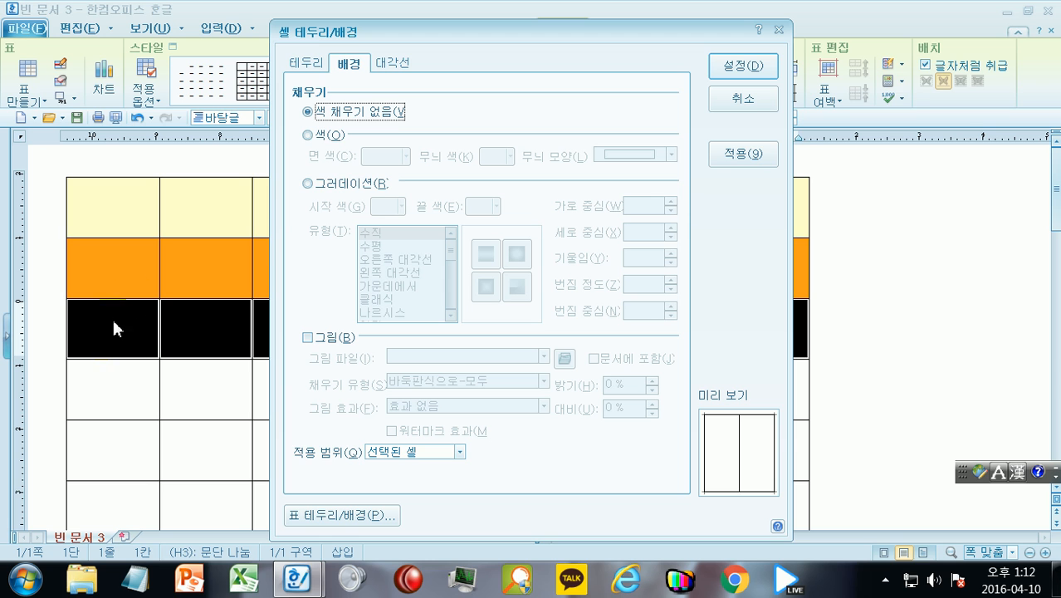
click(308, 184)
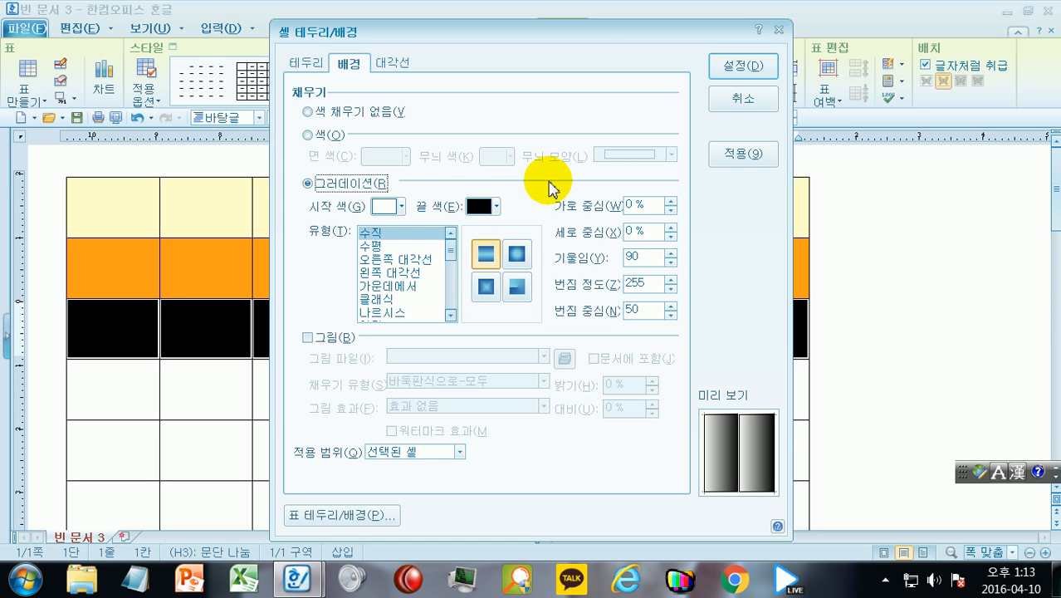
click(496, 207)
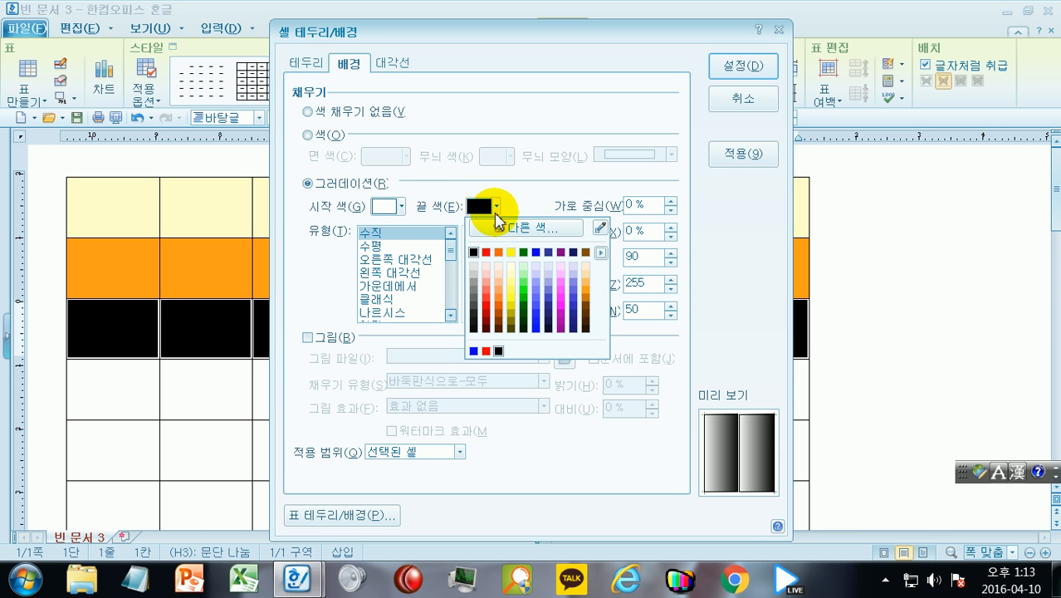
click(498, 292)
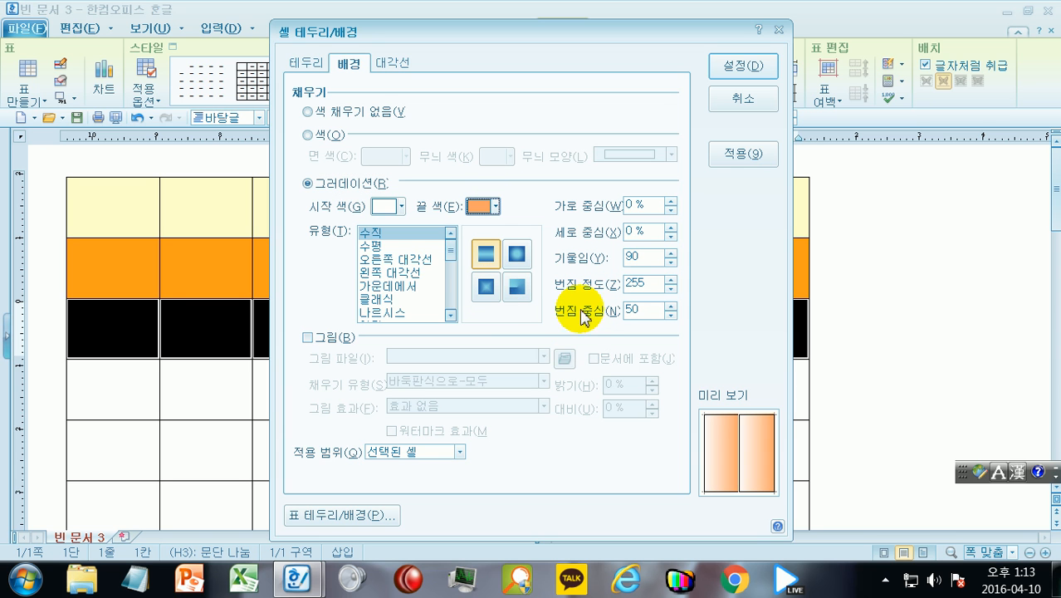
click(386, 247)
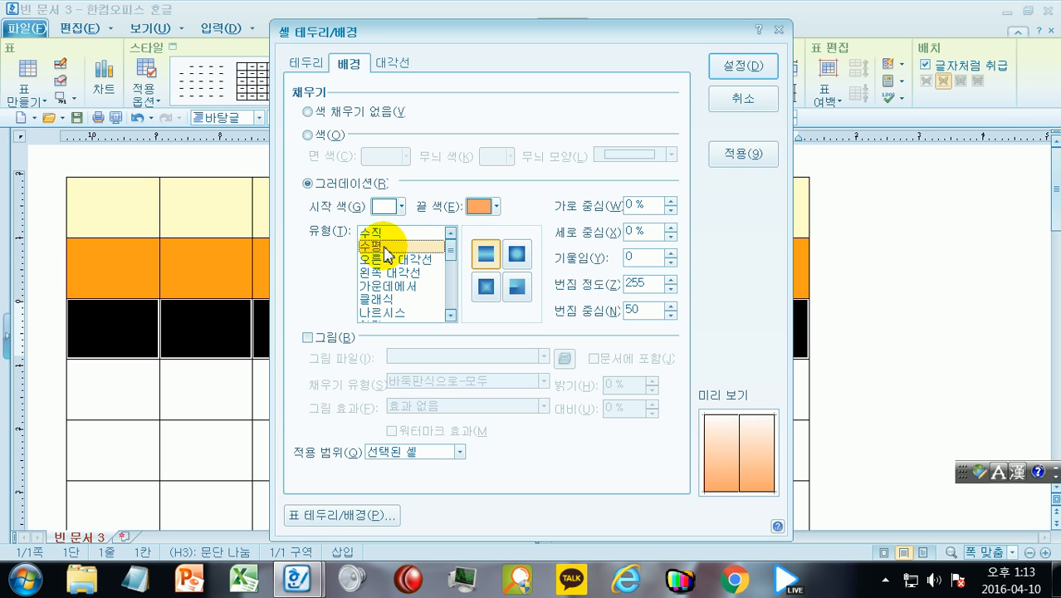
click(763, 70)
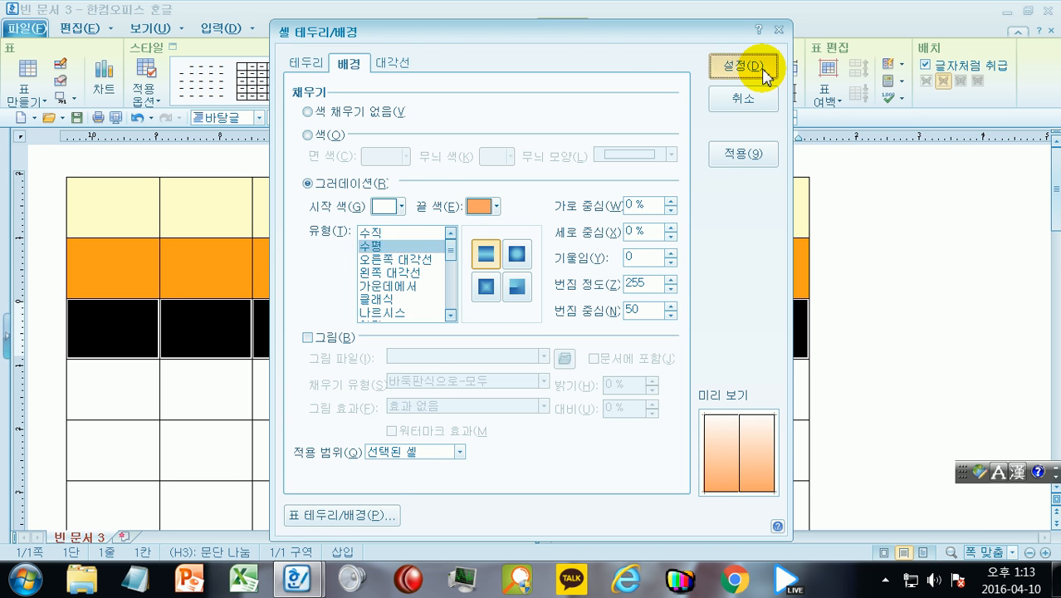
click(864, 336)
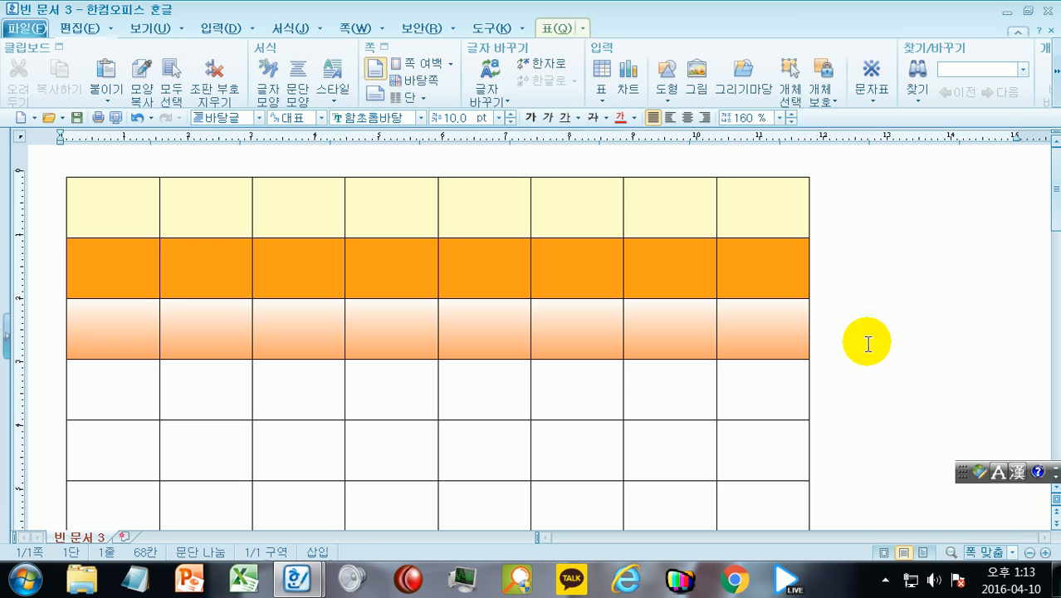
Select all eight cells of the table's fourth row
click(123, 390)
key(F5)
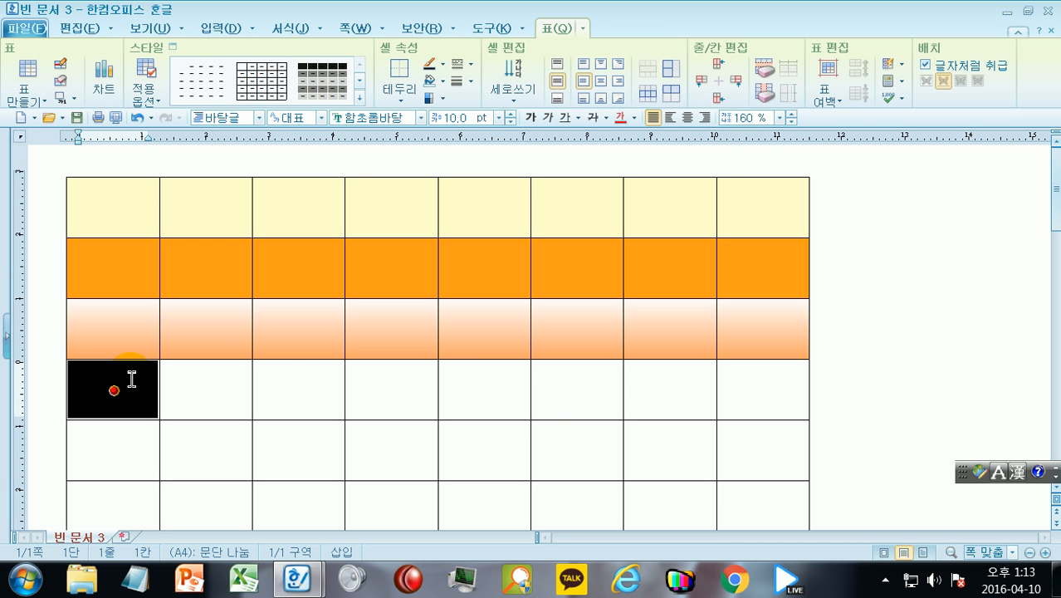
drag(114, 389, 763, 390)
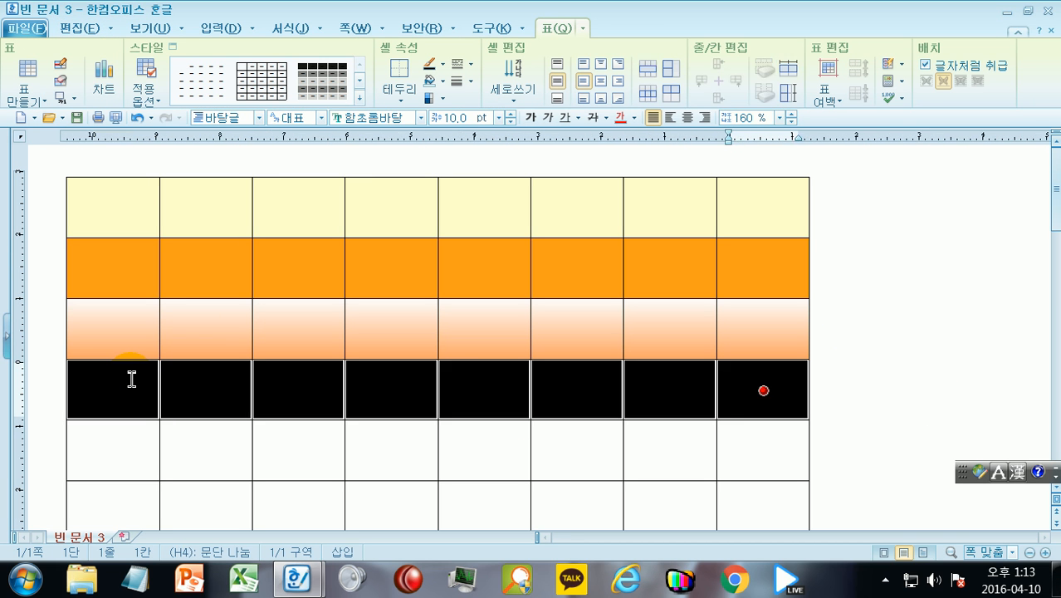
Fill the fourth table row with a white to very light orange gradient radiating from each cell's upper-left corner
key(l)
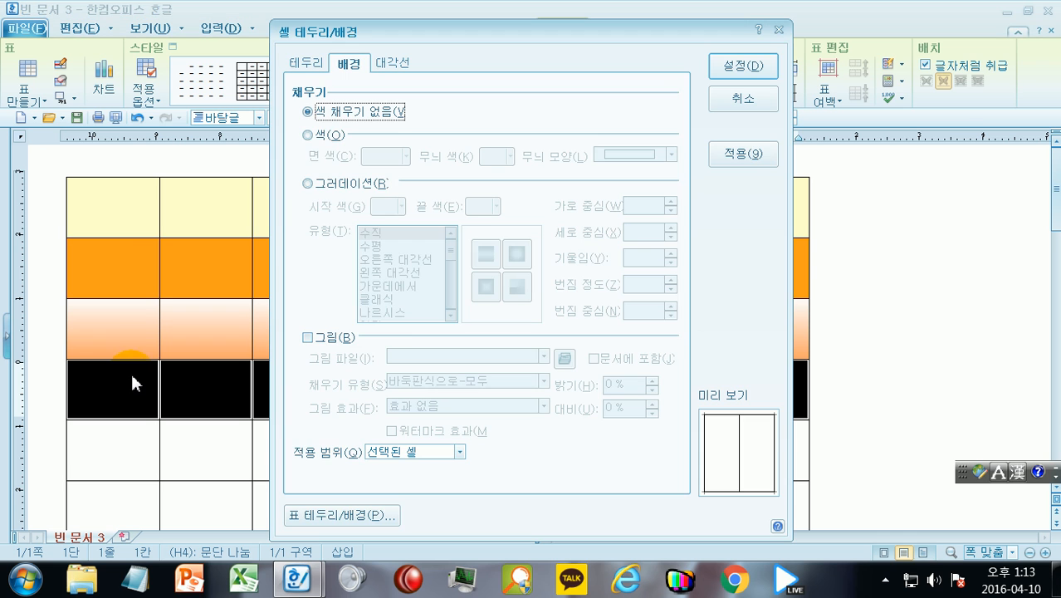
click(320, 190)
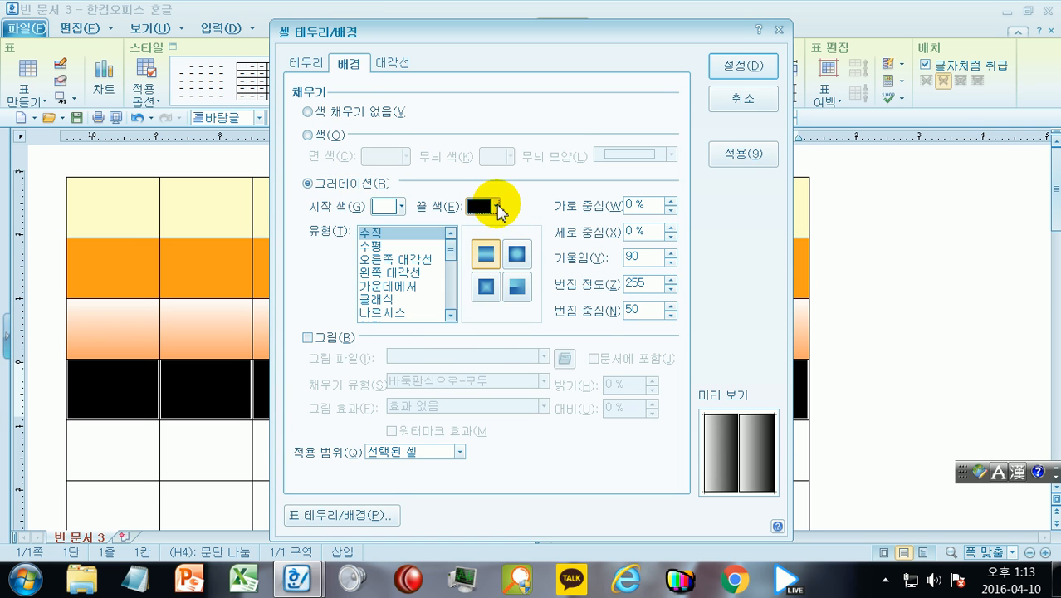
click(496, 206)
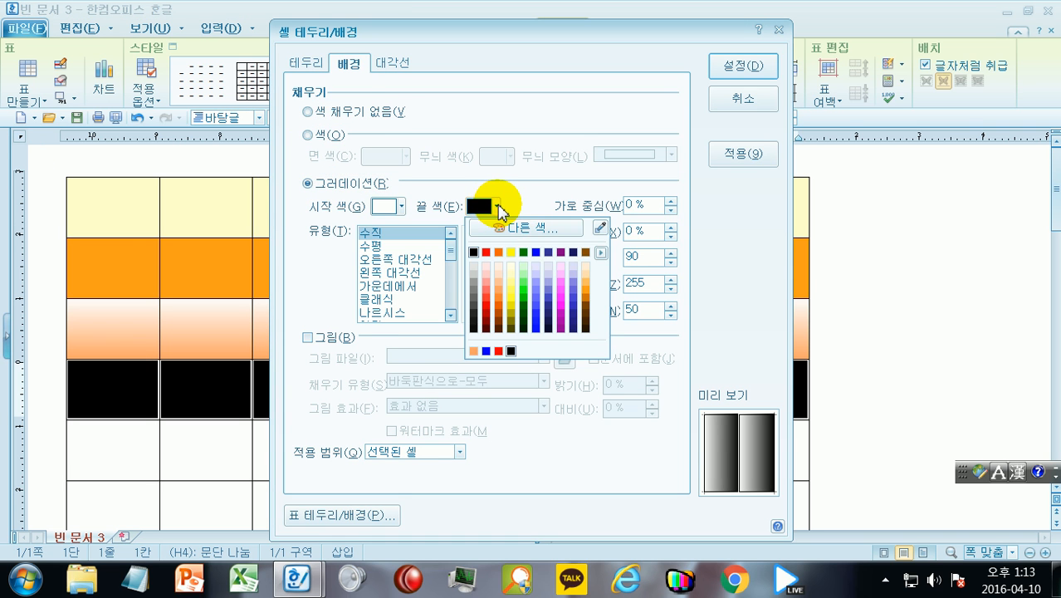
click(497, 281)
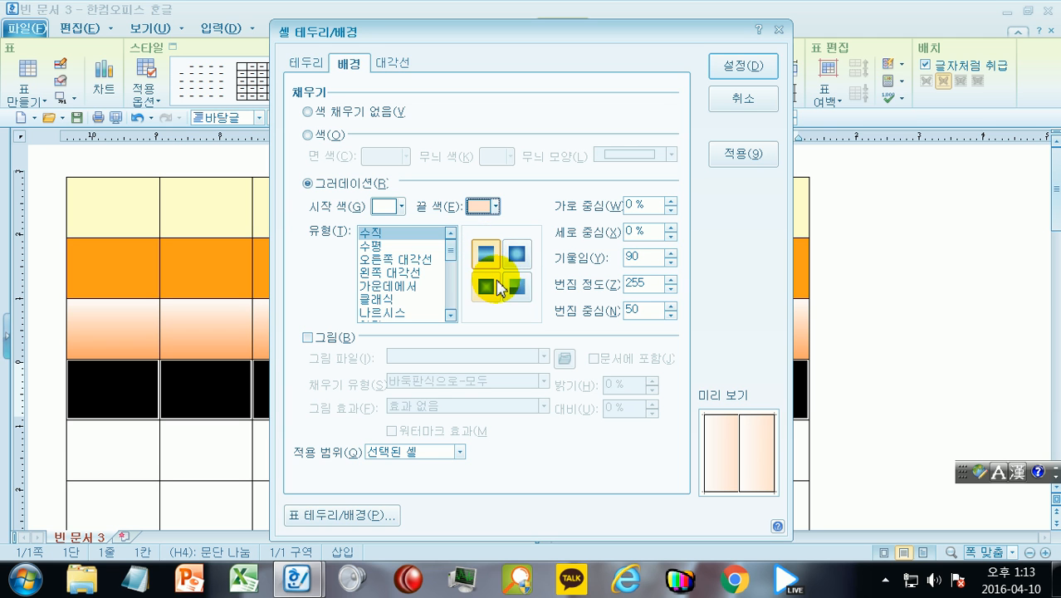
click(746, 68)
click(913, 320)
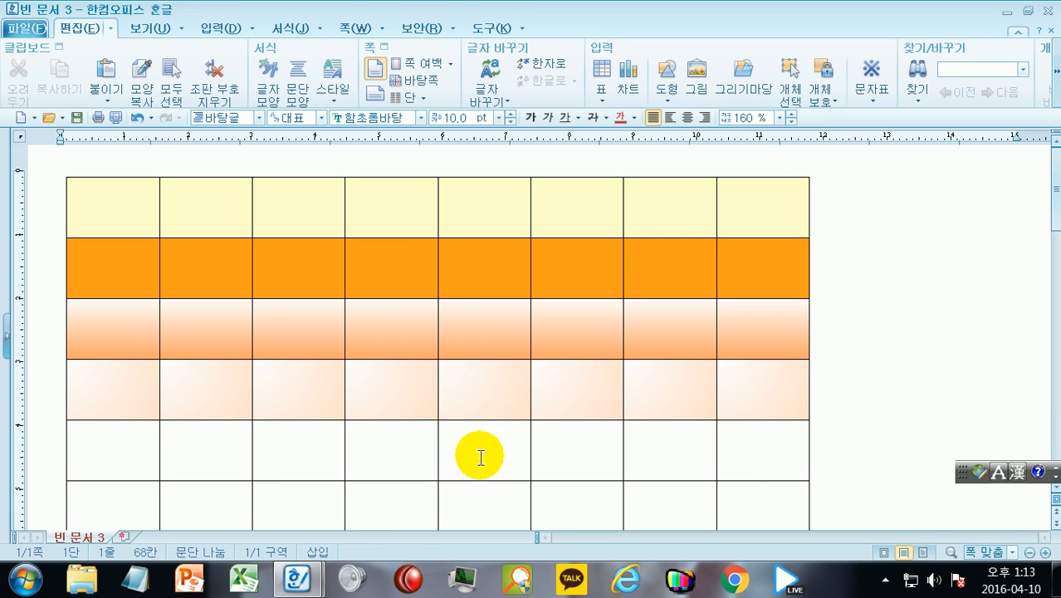
Fill every cell of the fifth table row with a white to light orange gradient in the 사각형 shape
click(124, 444)
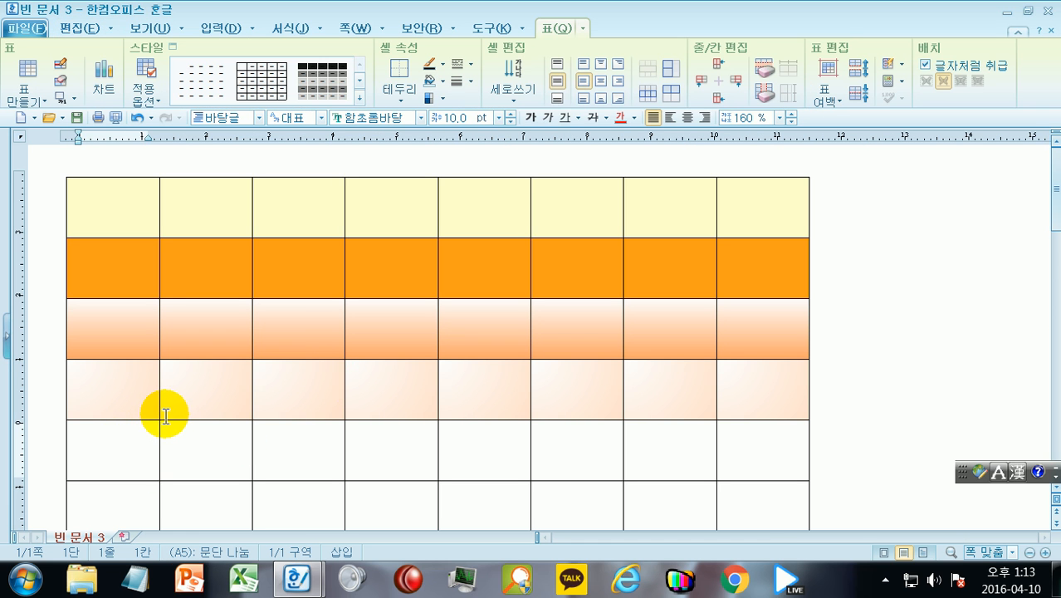
key(F5)
key(c)
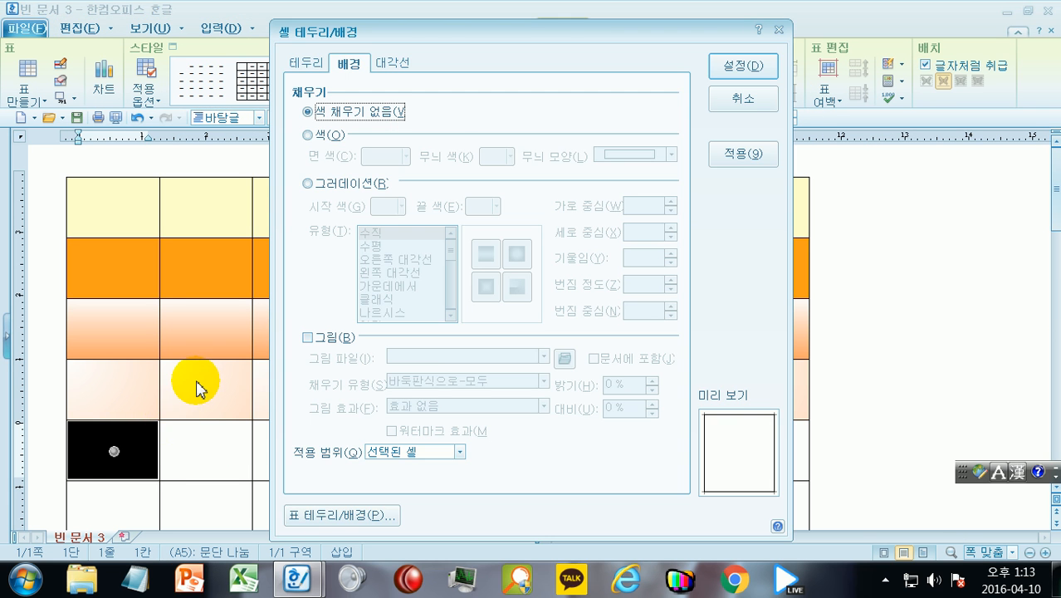
key(Escape)
key(F8)
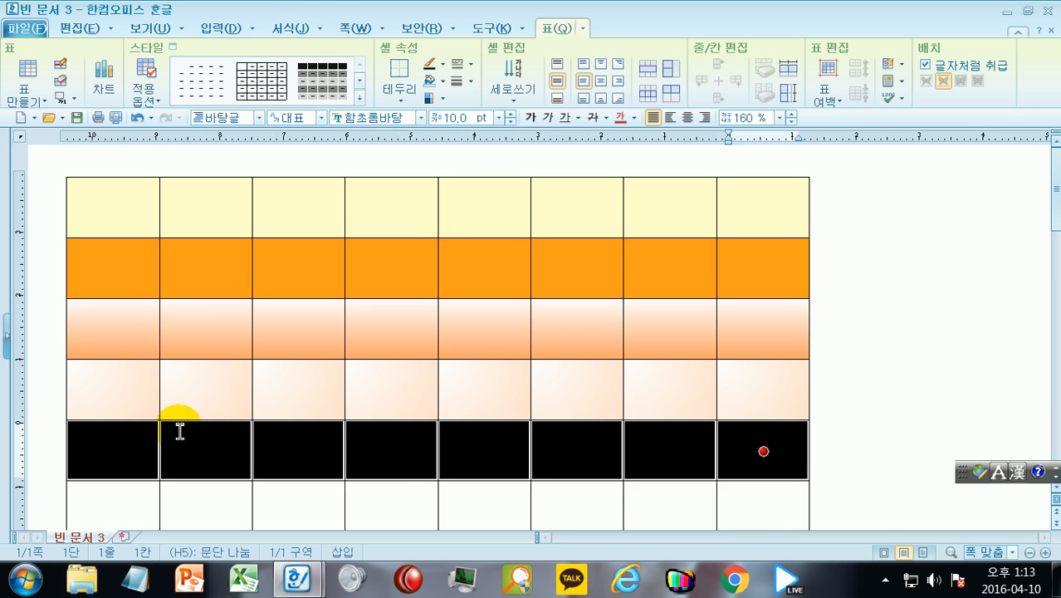
key(c)
click(323, 186)
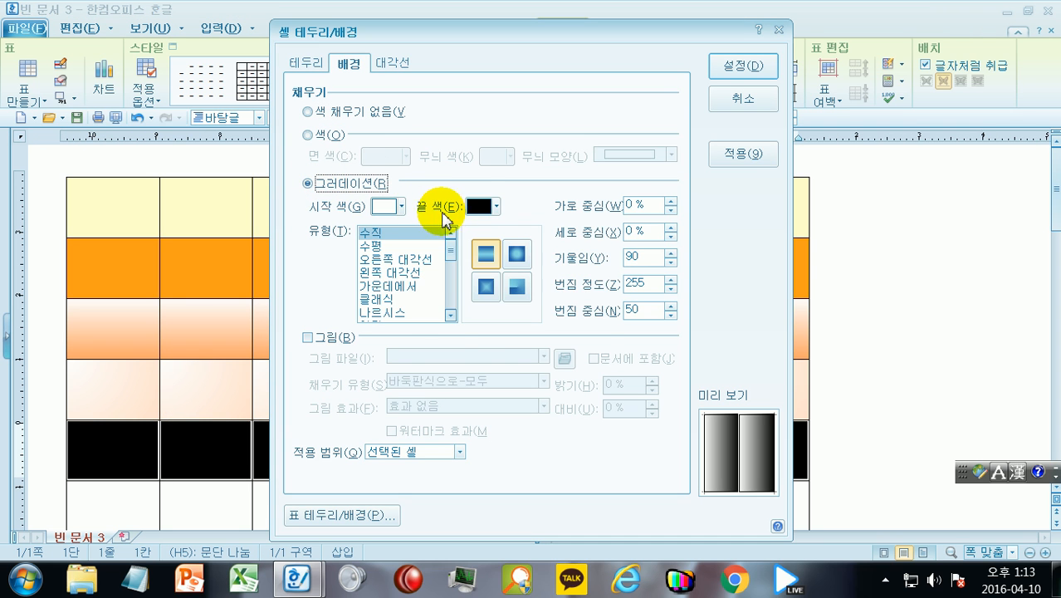
click(484, 210)
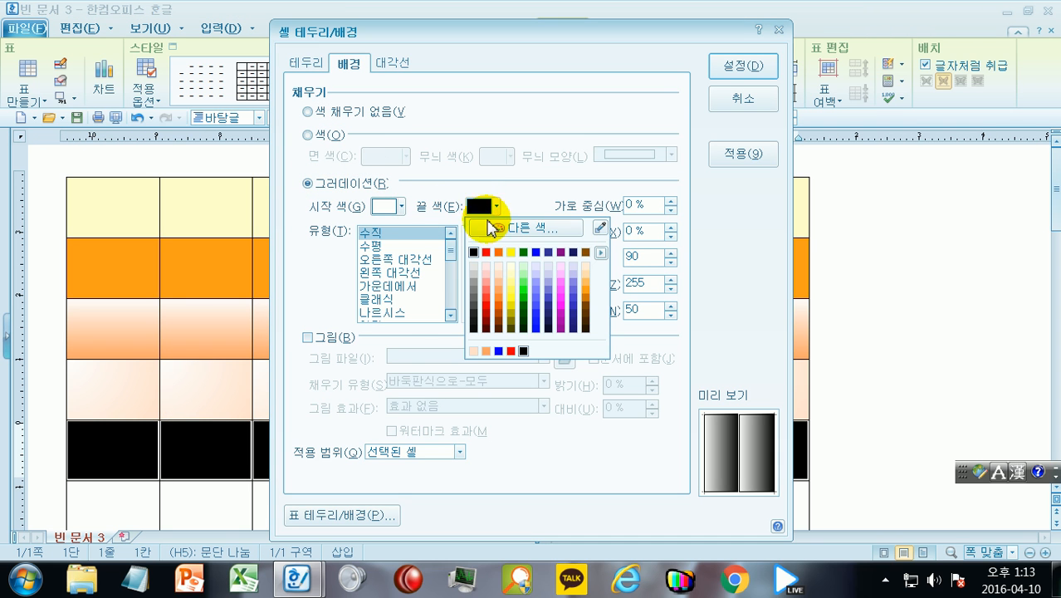
click(502, 285)
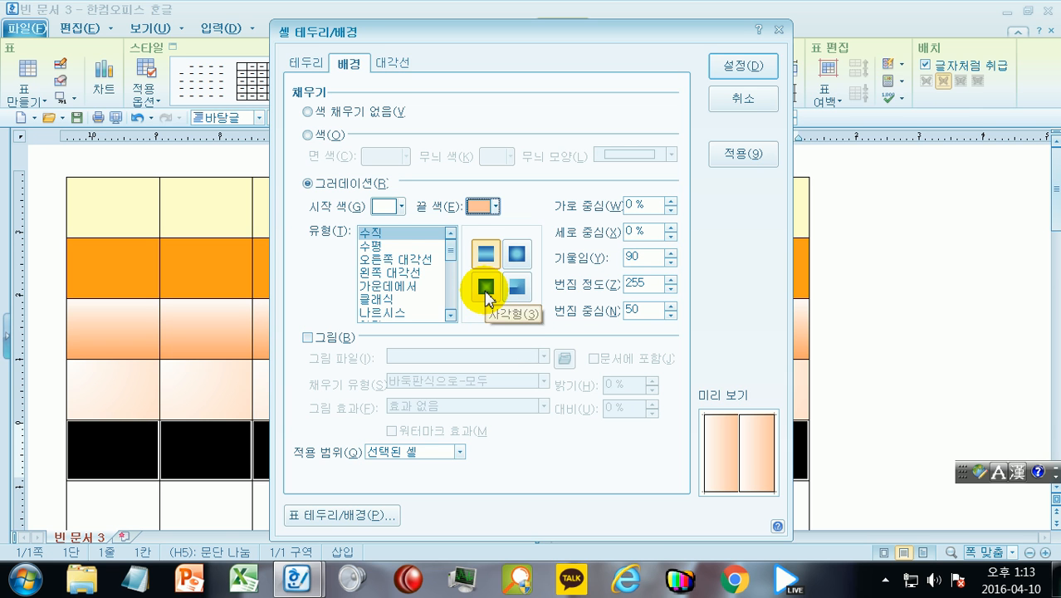
click(487, 287)
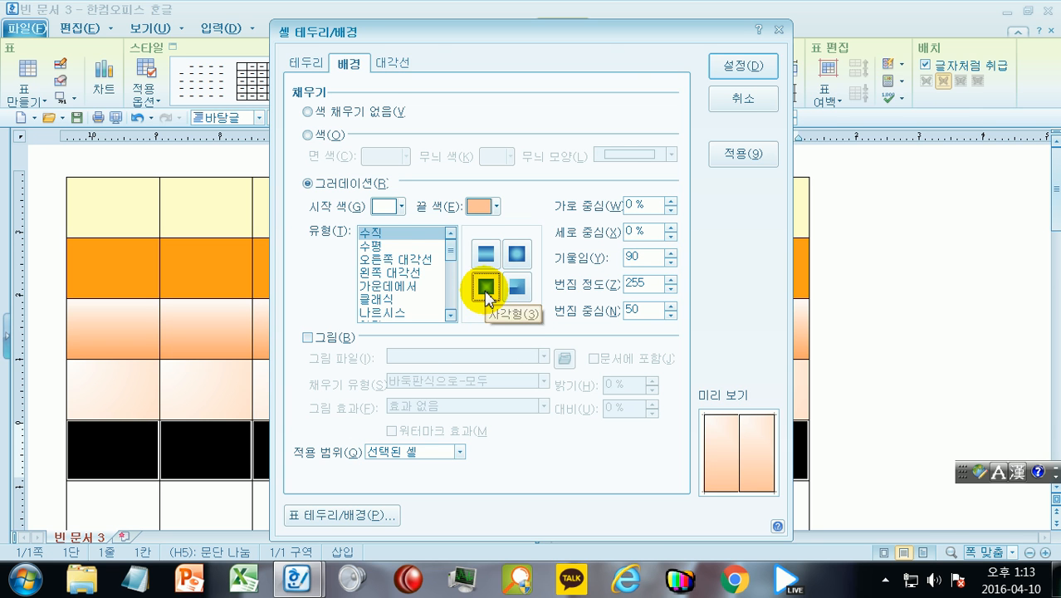
click(753, 66)
click(887, 358)
Fill every cell of the sixth table row with a white to very light orange gradient using the fourth gradient shape
scroll(887, 357, down, 3)
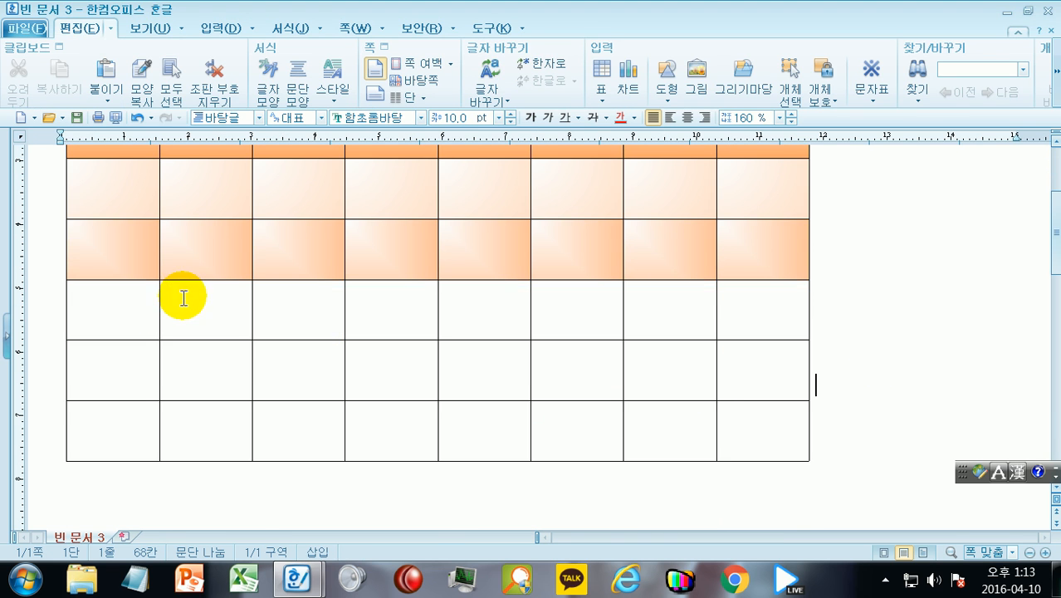
click(93, 313)
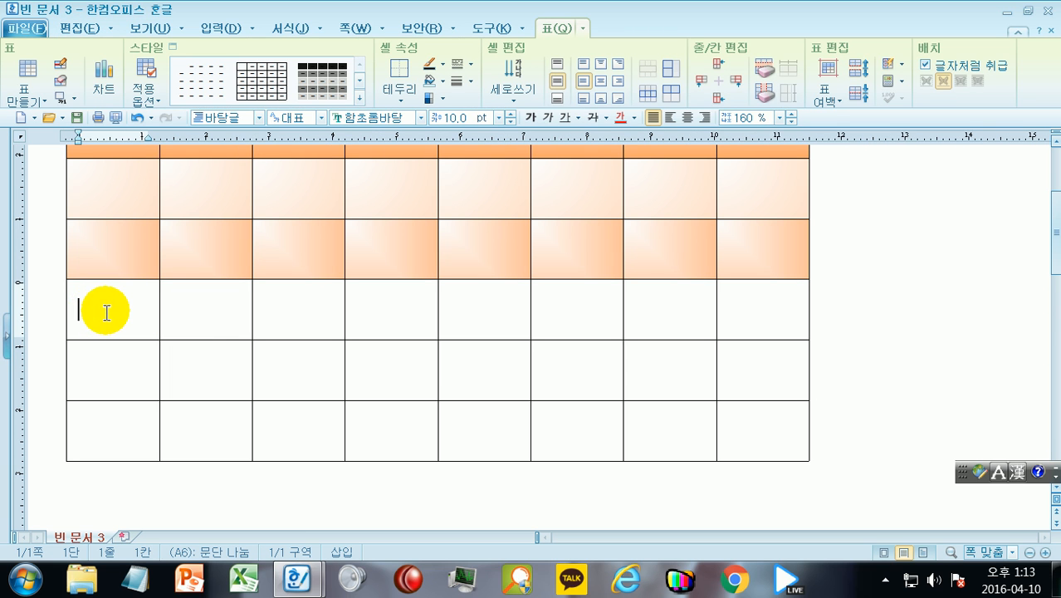
key(F5)
key(F8)
key(c)
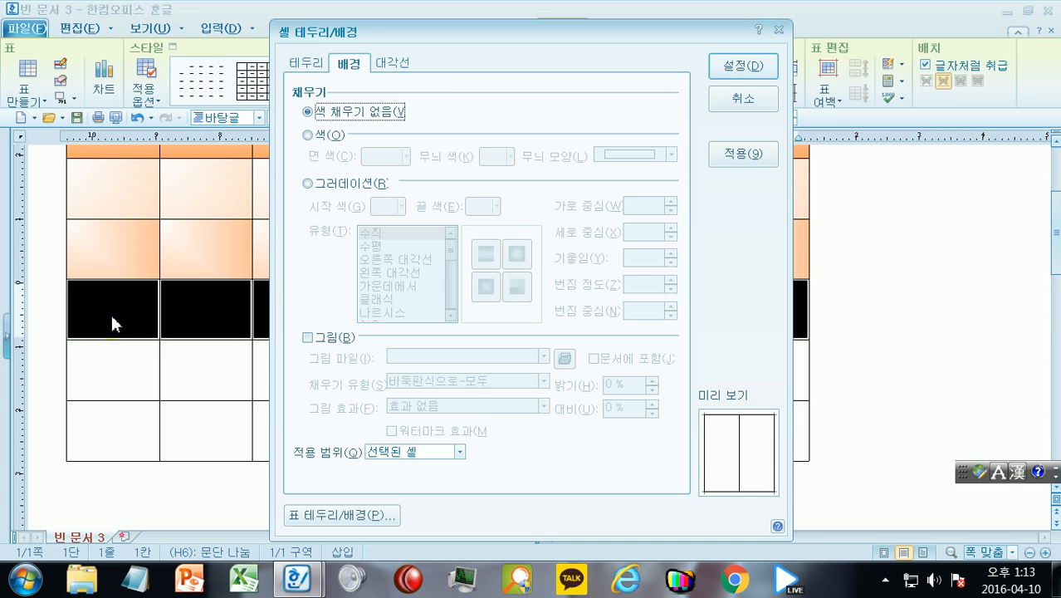
click(337, 192)
click(496, 206)
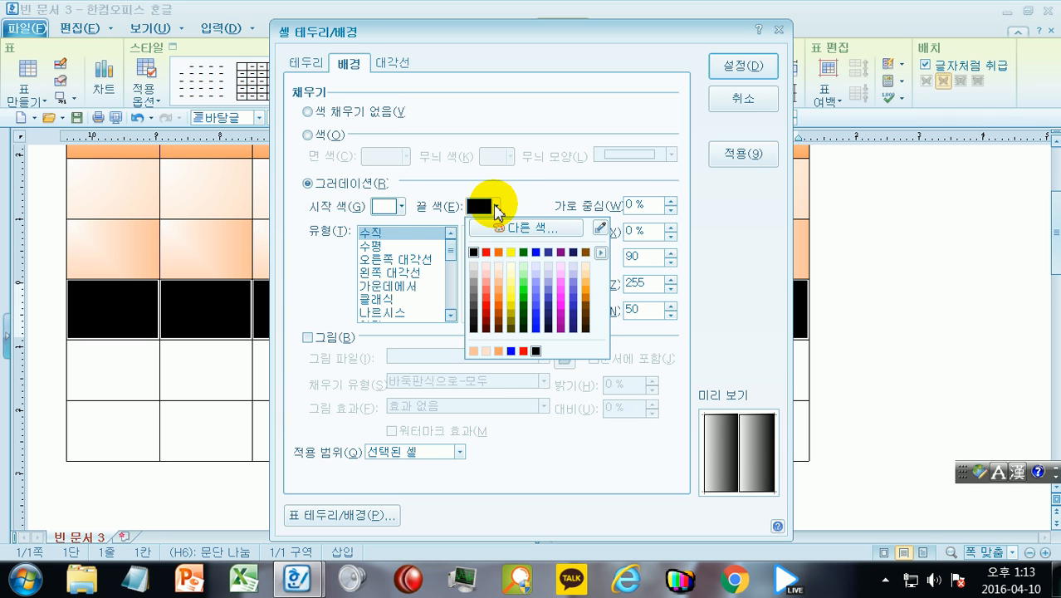
click(495, 276)
click(517, 289)
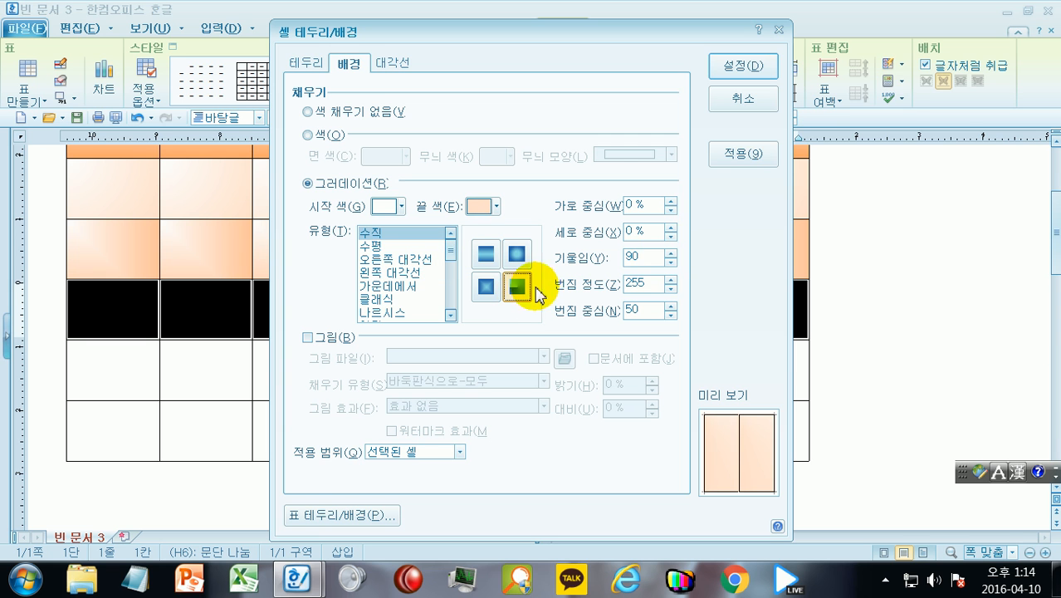
click(753, 73)
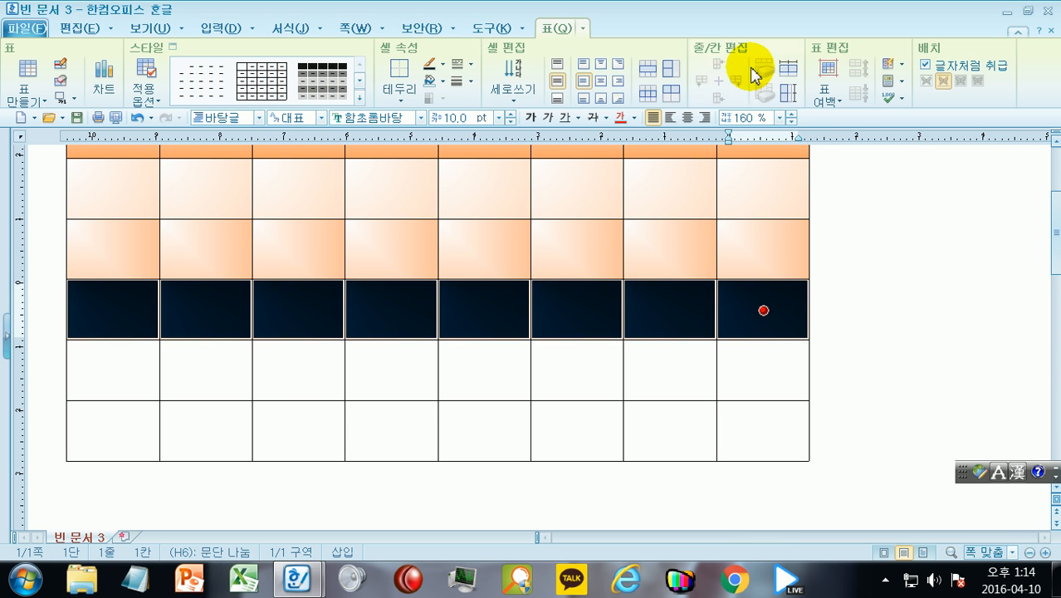
click(874, 284)
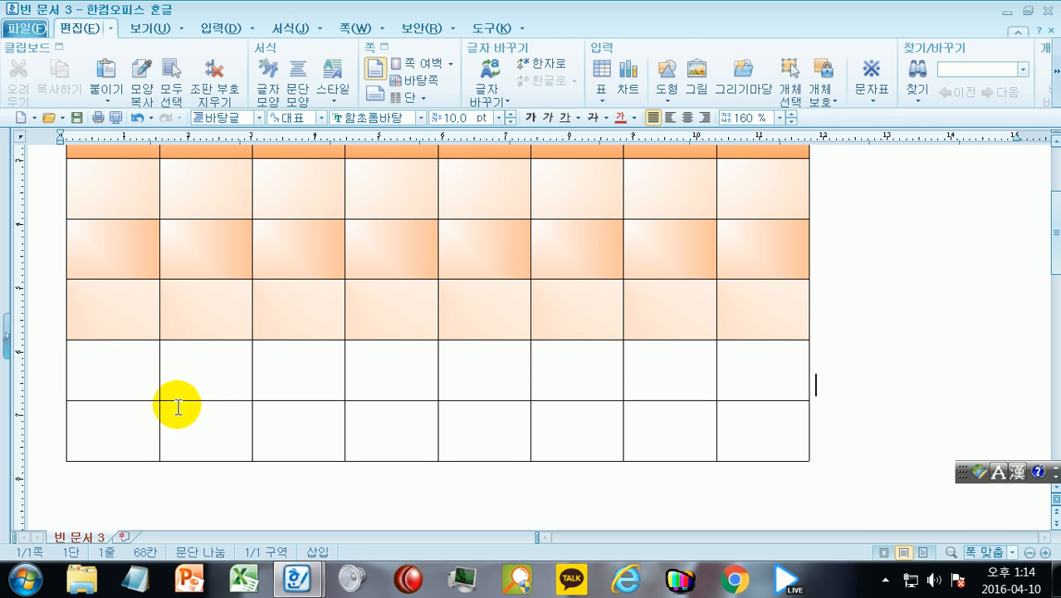
click(116, 368)
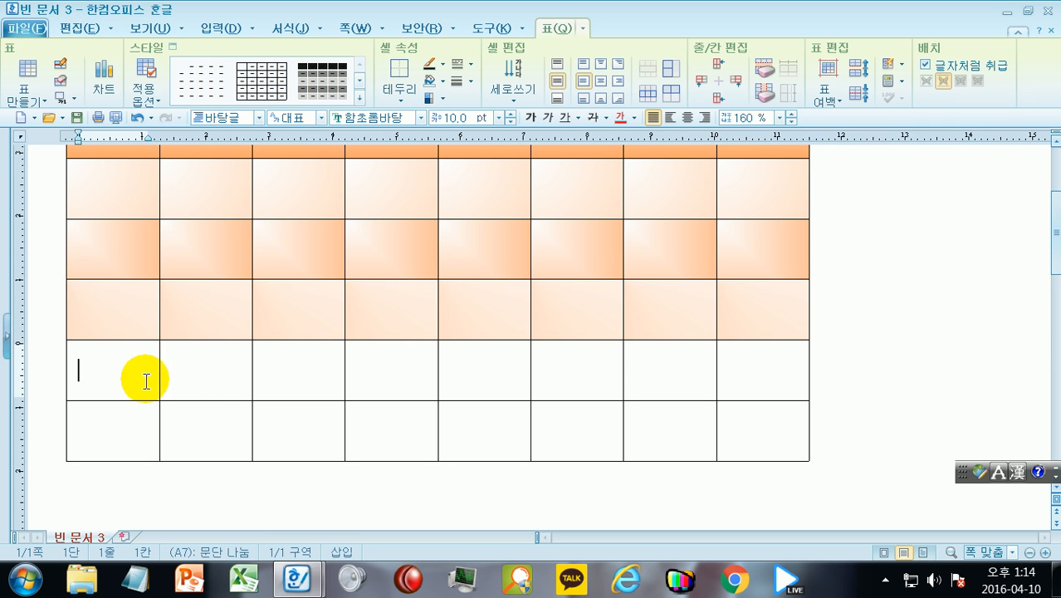
drag(129, 366, 763, 371)
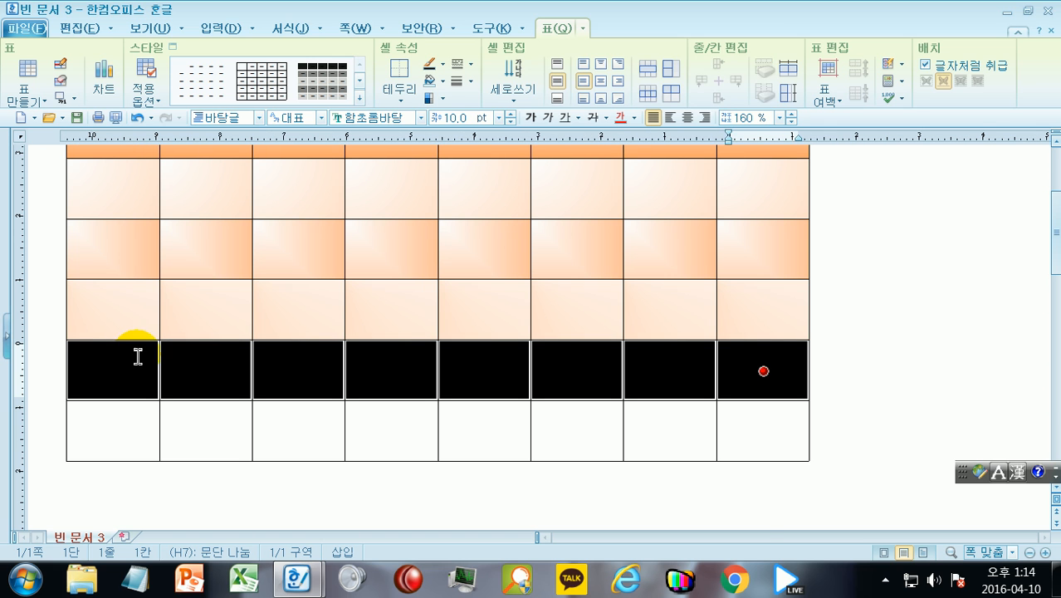
key(l)
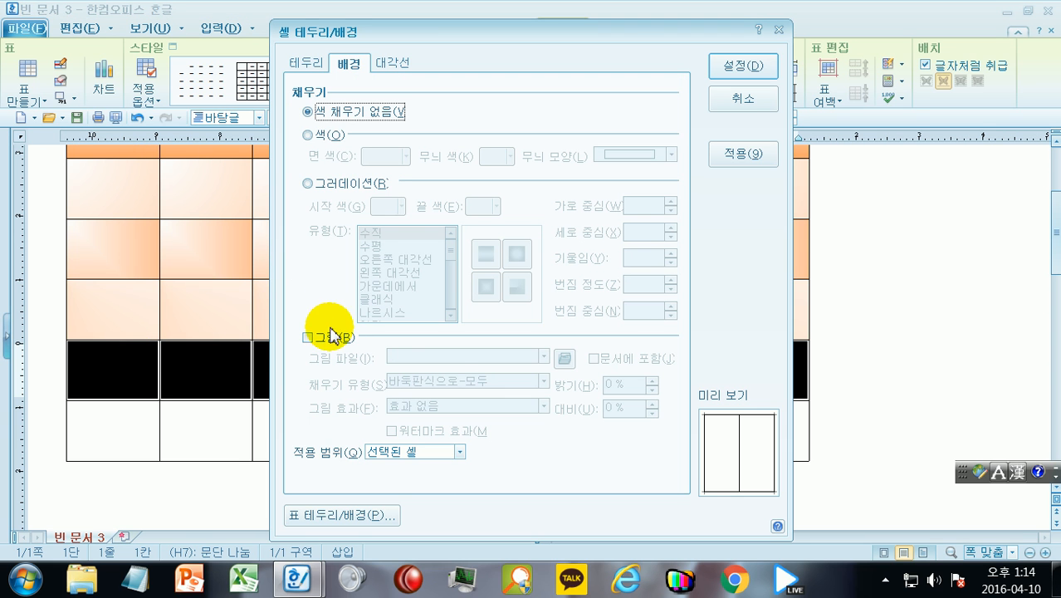
click(329, 342)
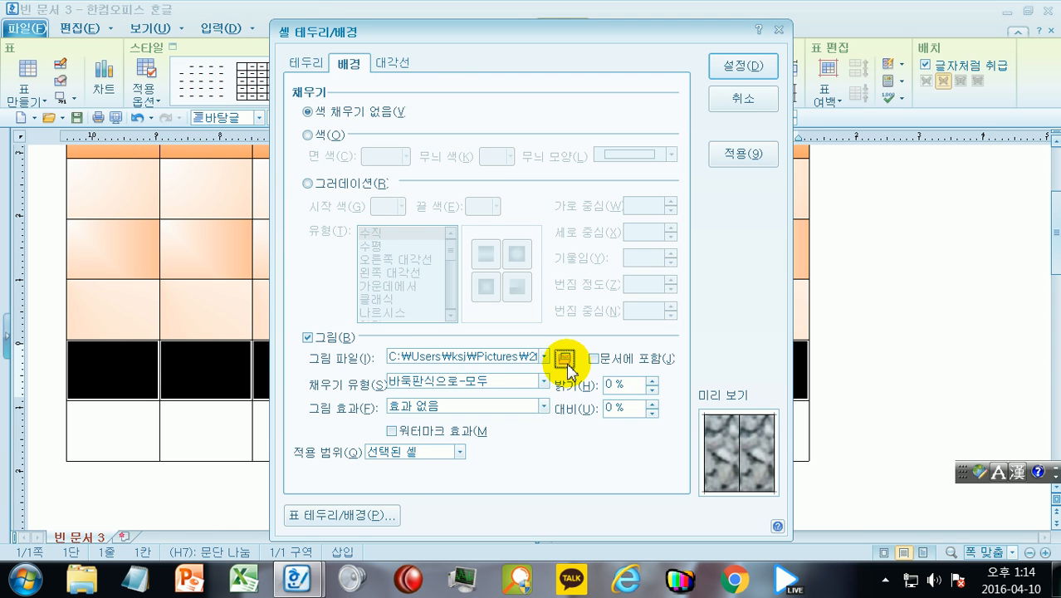
click(565, 358)
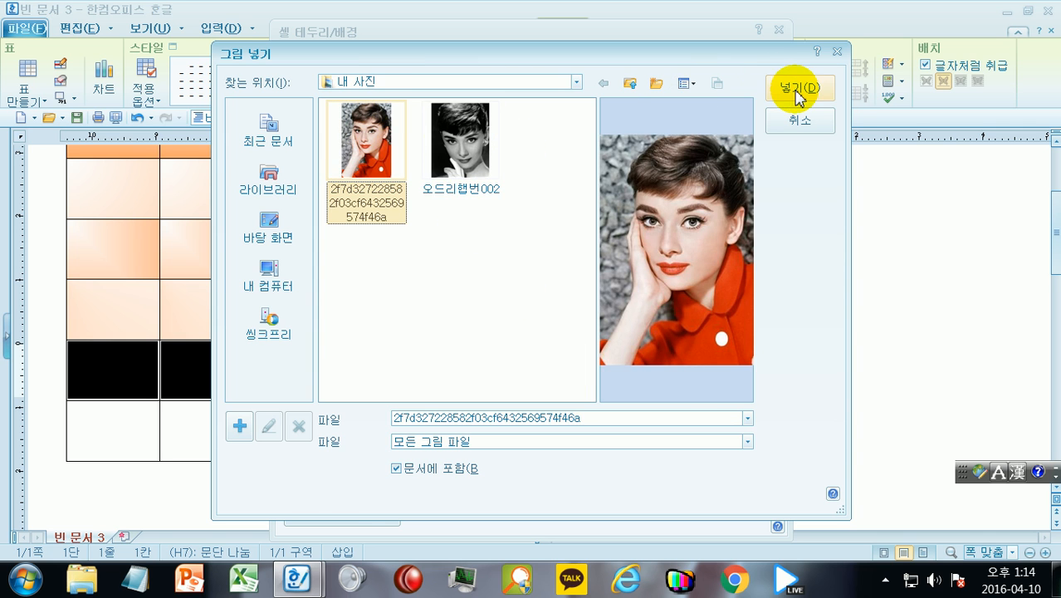
click(799, 91)
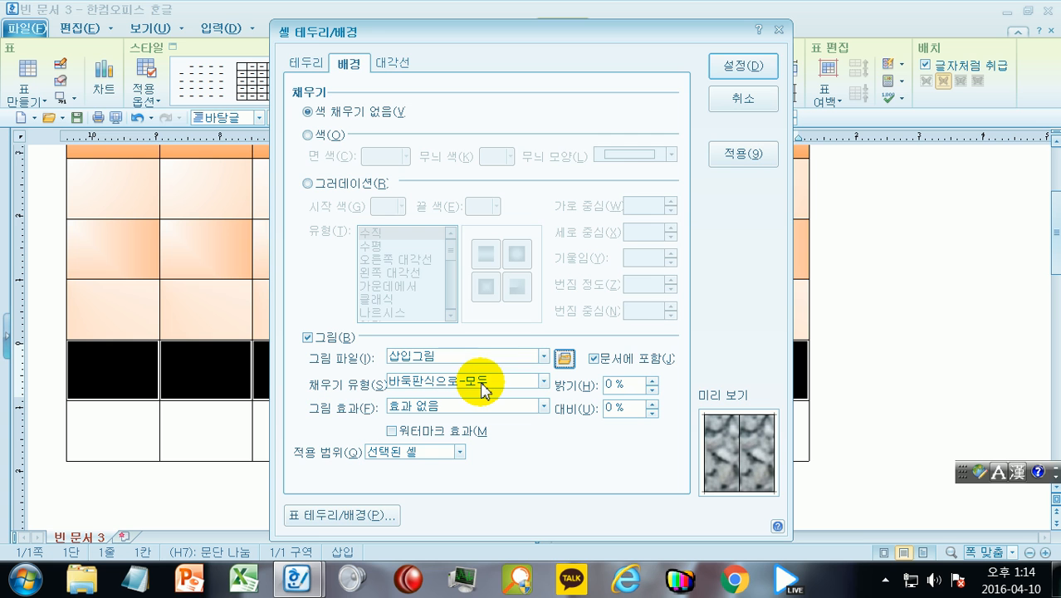
click(741, 68)
click(875, 401)
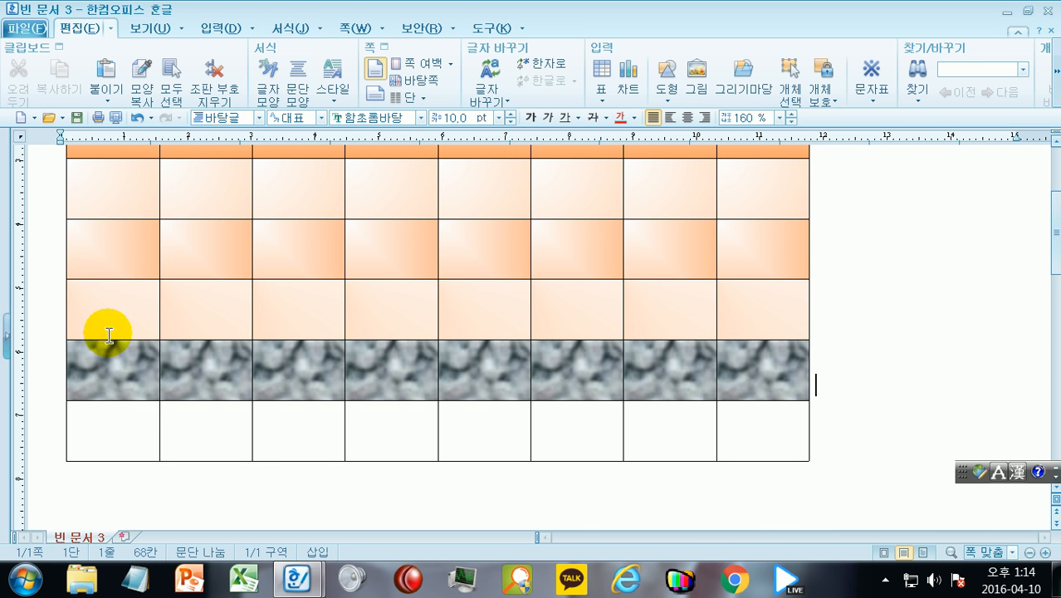
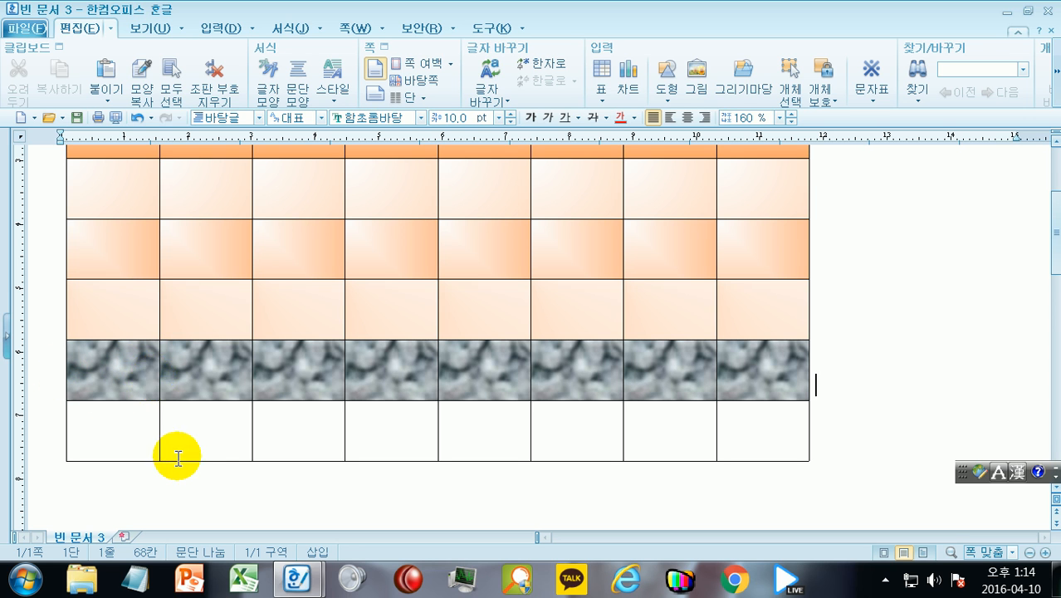
click(114, 432)
key(F5)
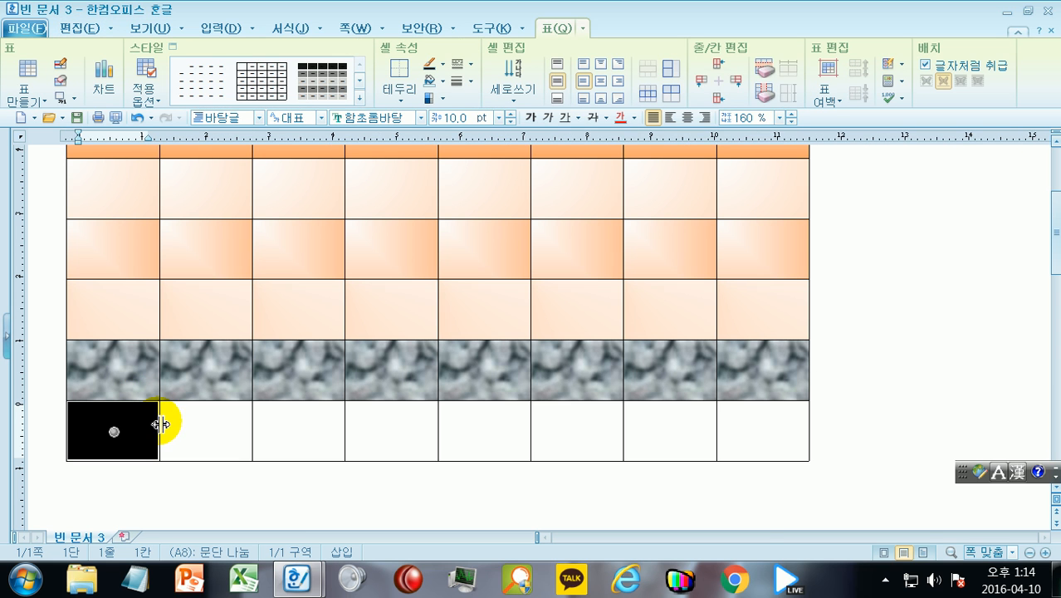
key(F8)
key(c)
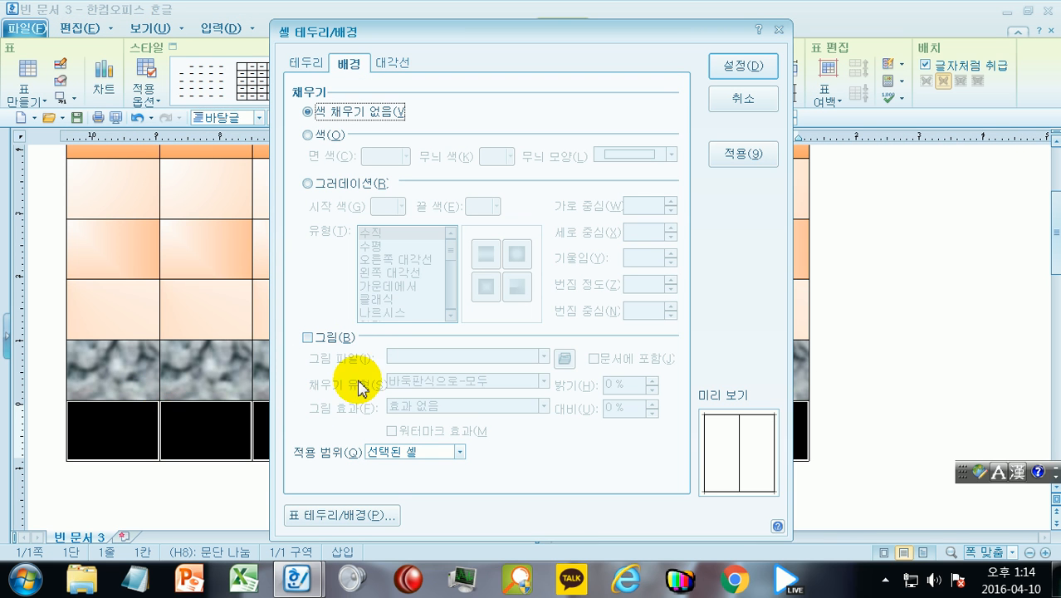
click(341, 337)
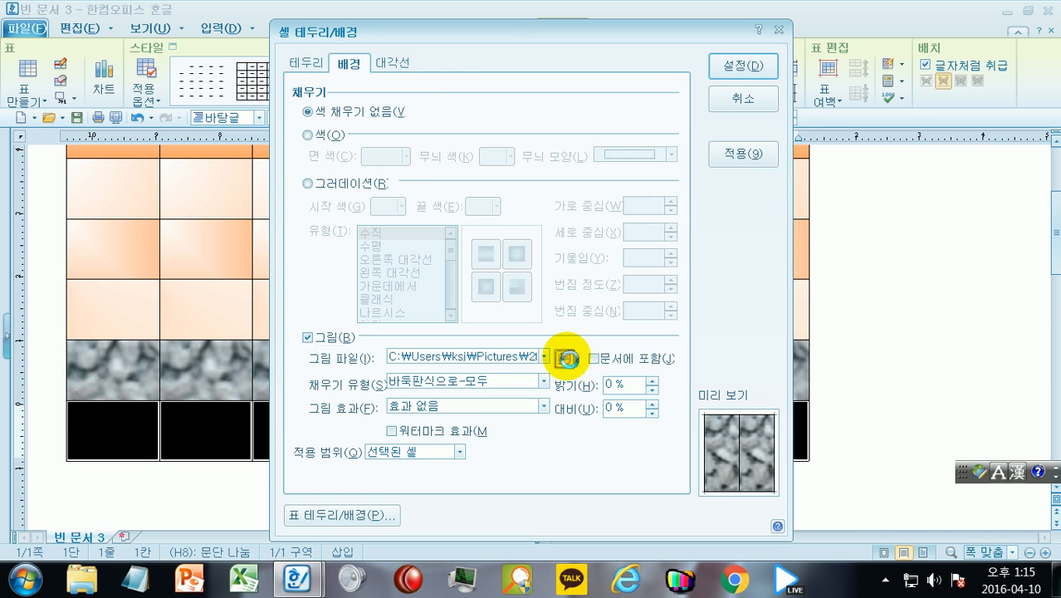
click(565, 357)
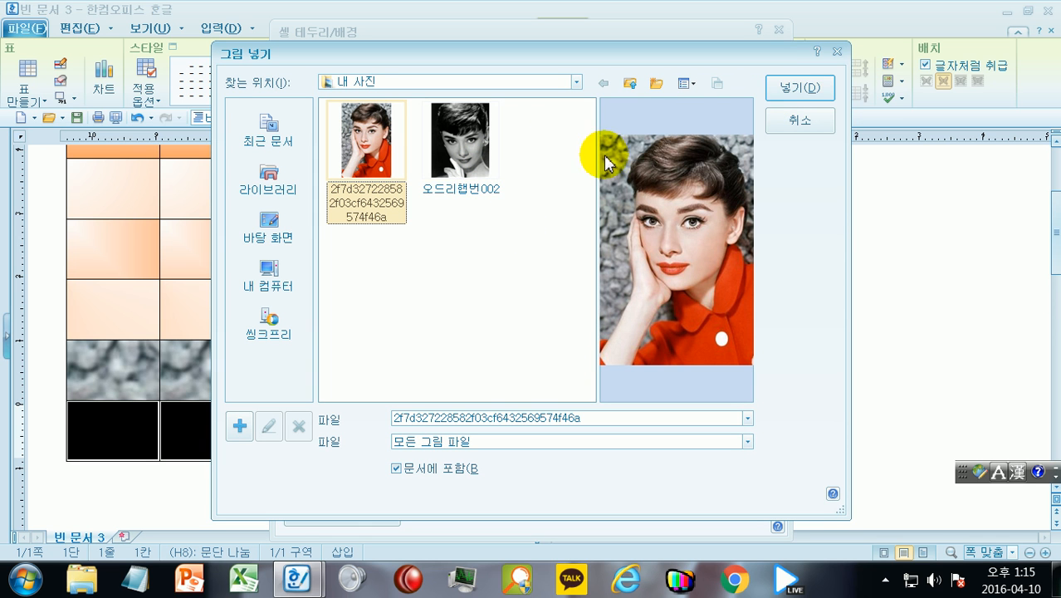
click(796, 92)
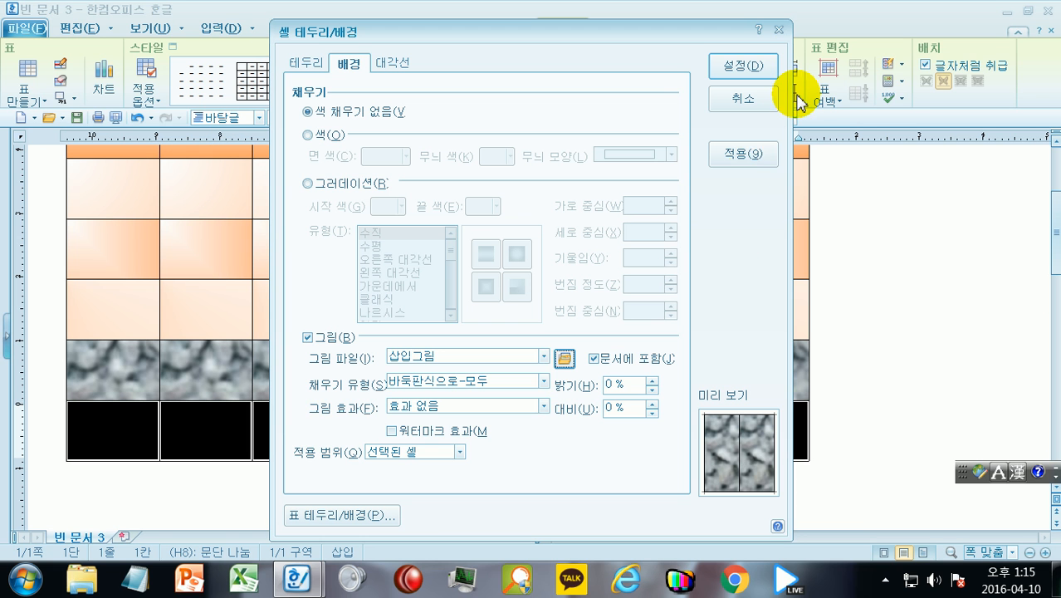
Set the eighth row's picture fill type to 크기에 맞추어 and apply the background
click(545, 383)
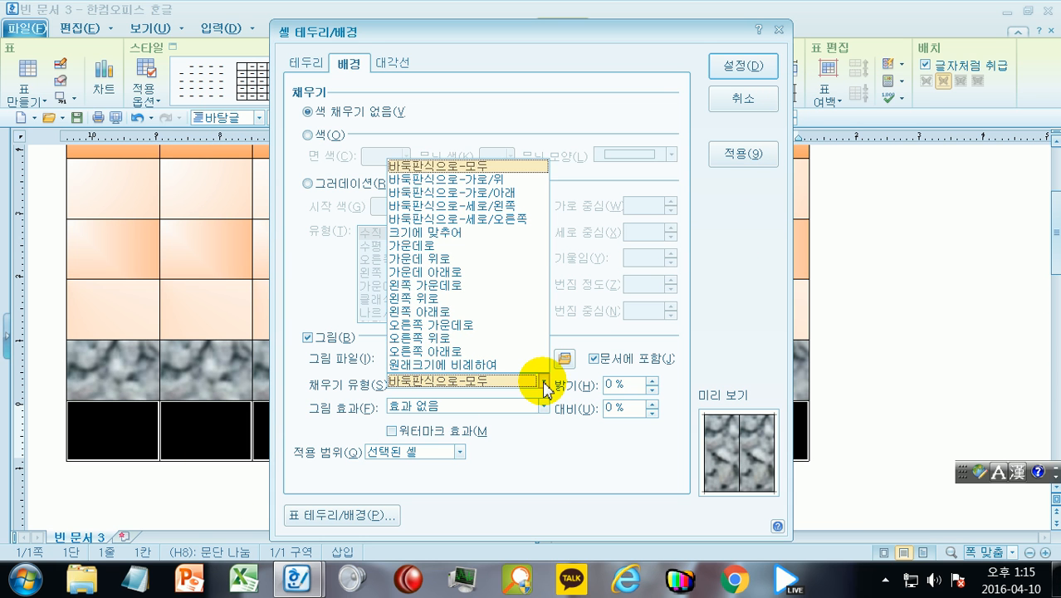
click(450, 232)
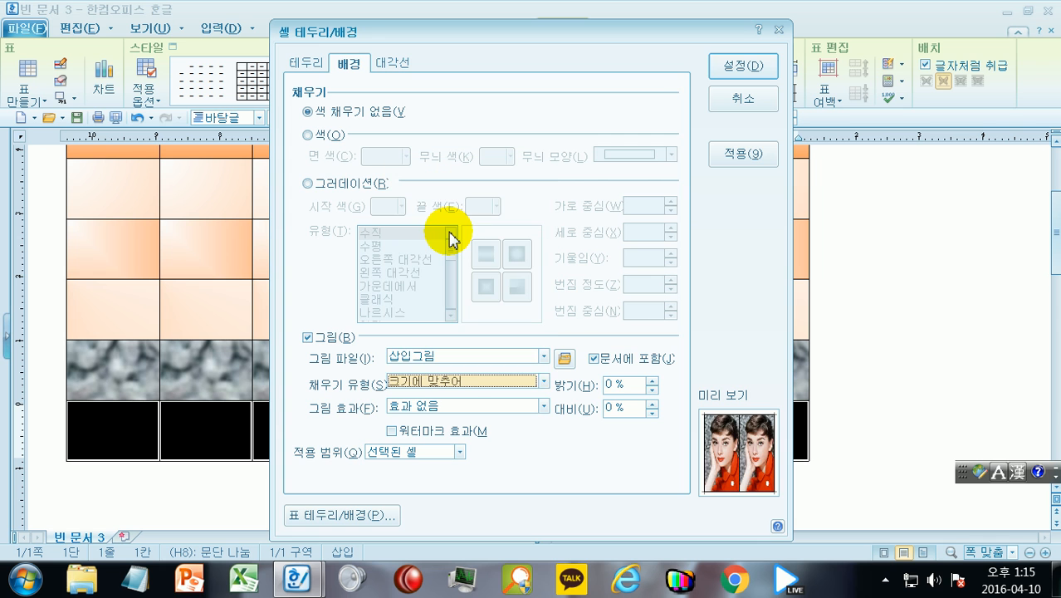
click(723, 67)
click(862, 364)
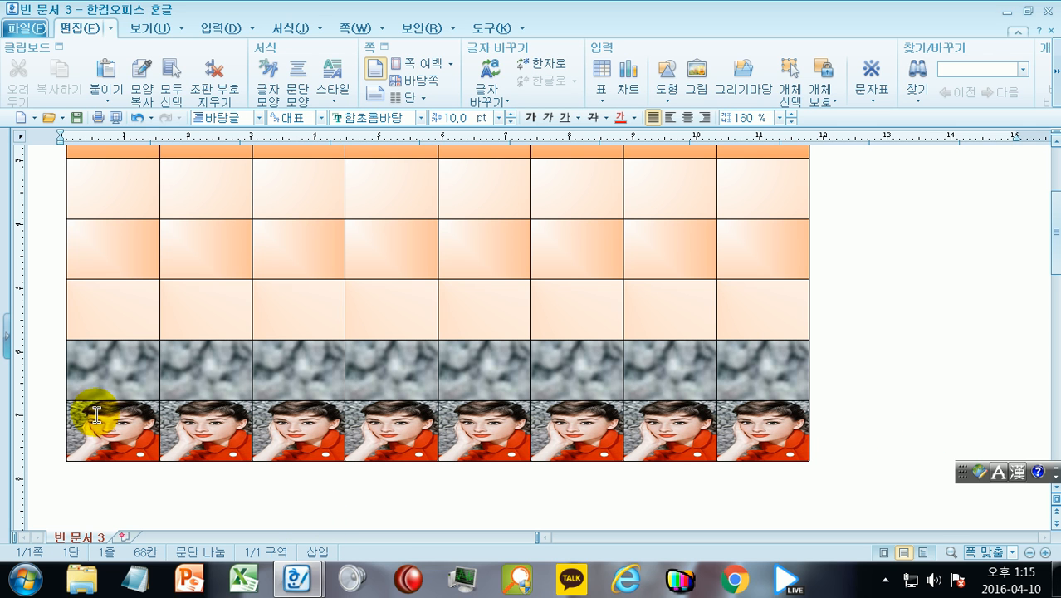
Apply the 워터마크 효과 to the picture fill of every cell in the eighth table row
click(93, 443)
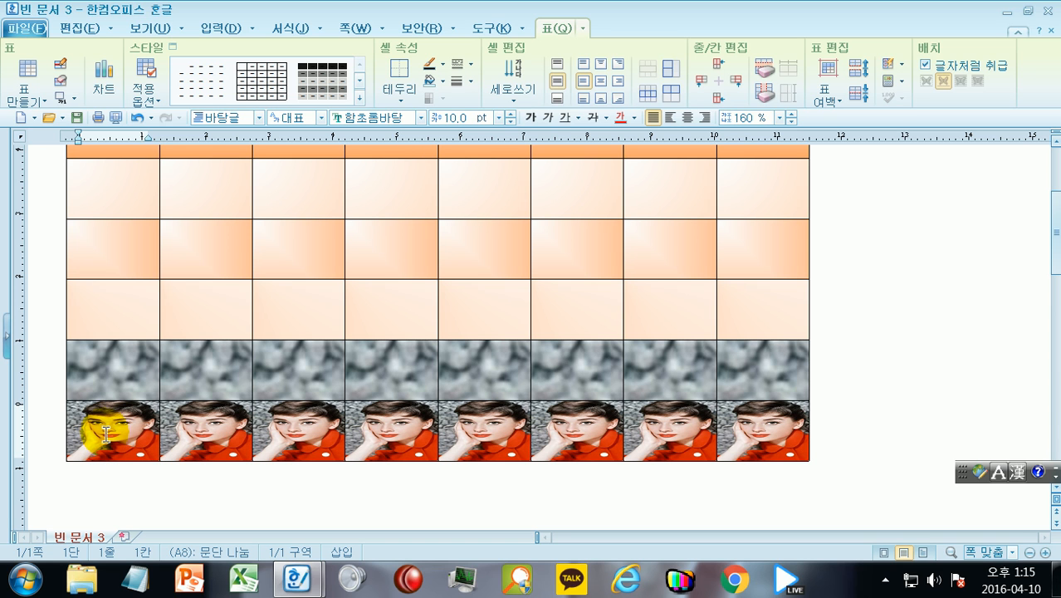
key(F5)
key(F5)
key(End)
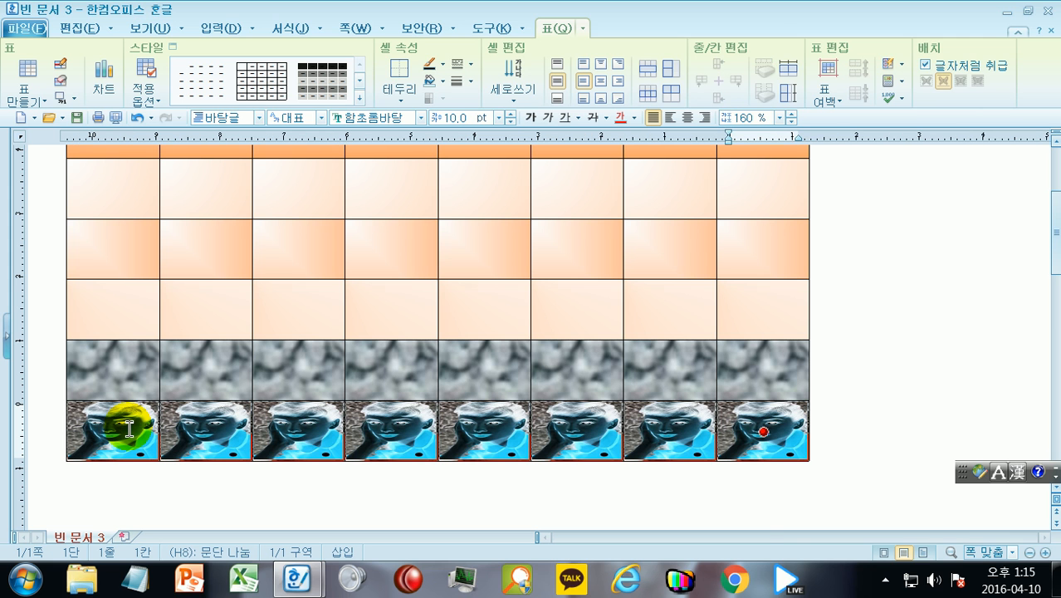
key(c)
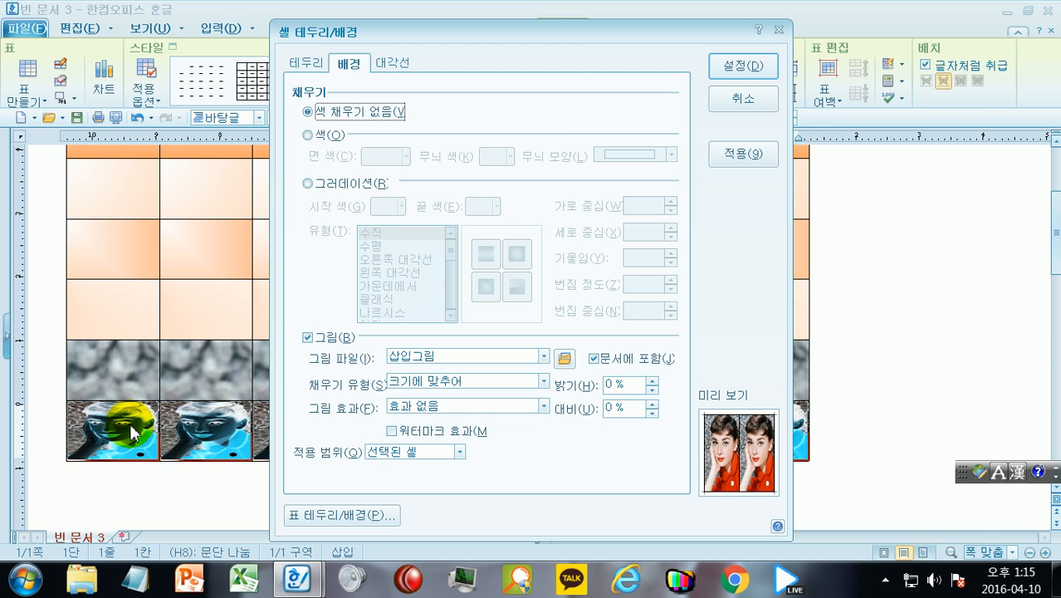
click(391, 431)
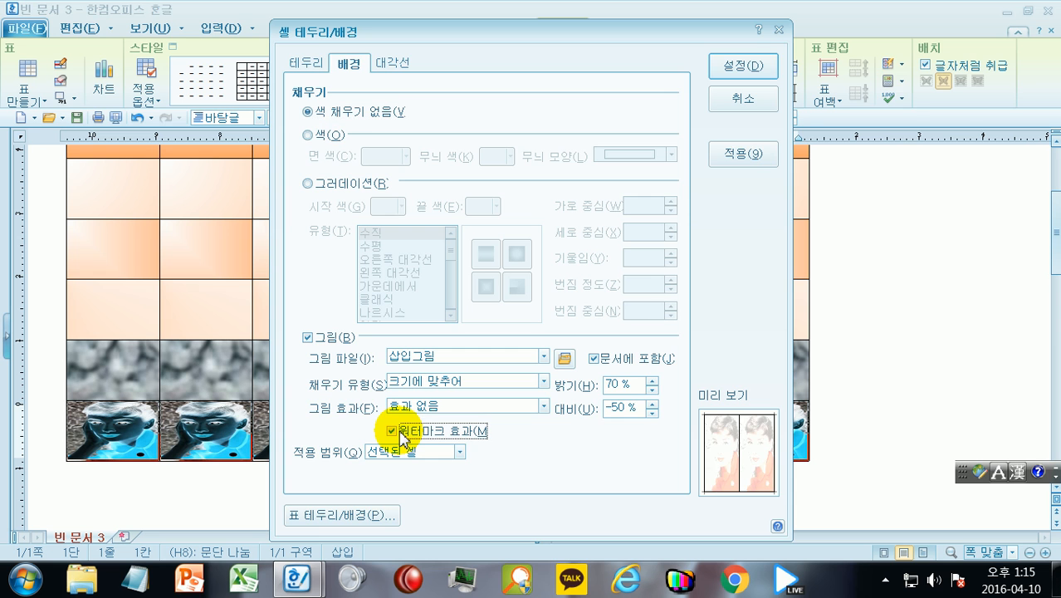
click(762, 63)
click(886, 264)
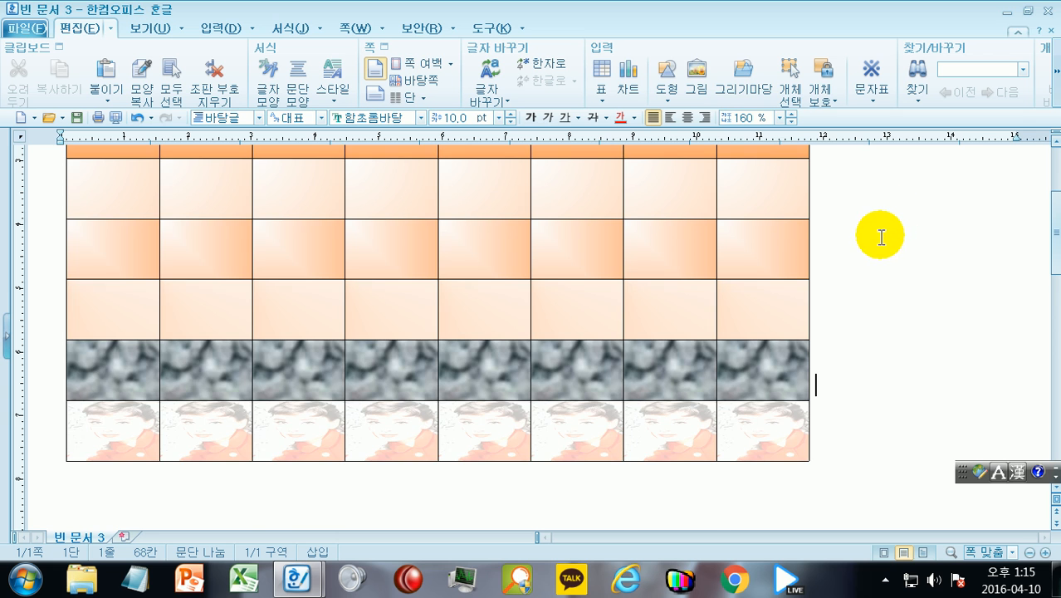
Clear the background of every table cell by turning off the picture fill and choosing 색 채우기 없음
scroll(863, 266, up, 3)
scroll(896, 309, down, 1)
scroll(914, 330, up, 1)
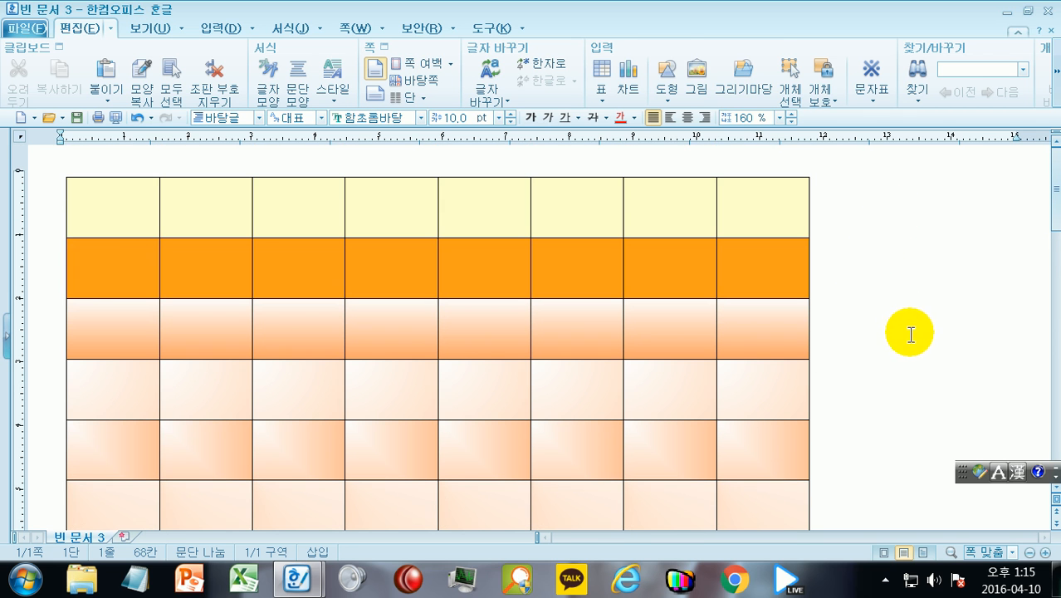
click(102, 208)
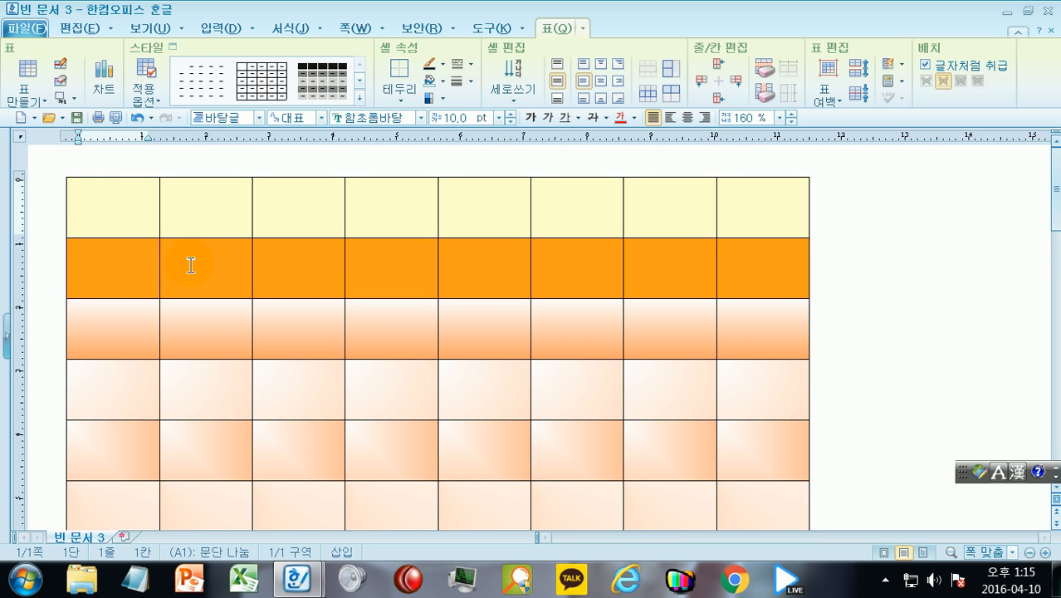
key(F5)
key(F5)
key(F5)
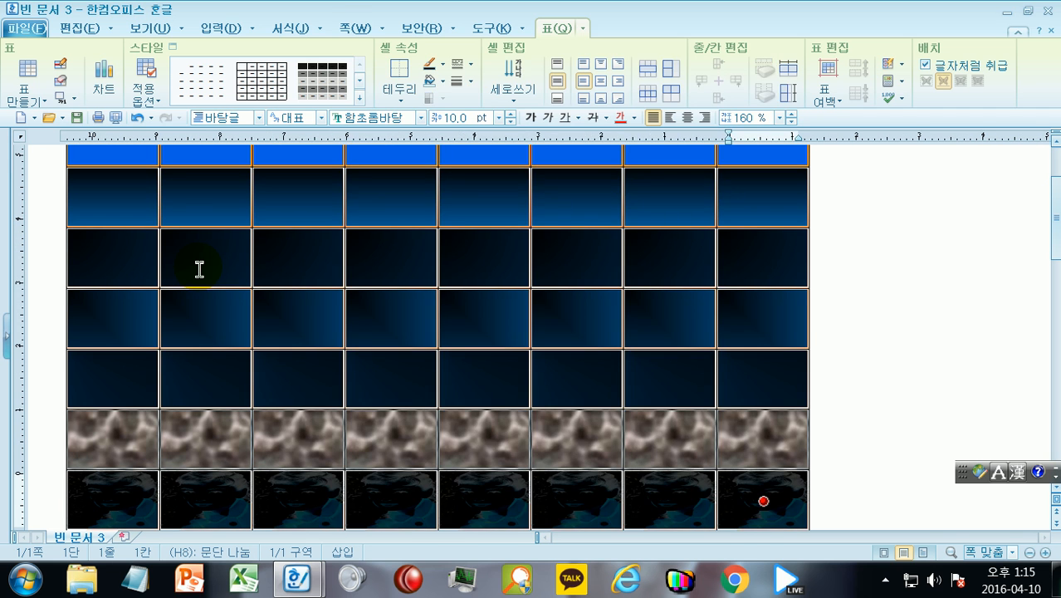
key(c)
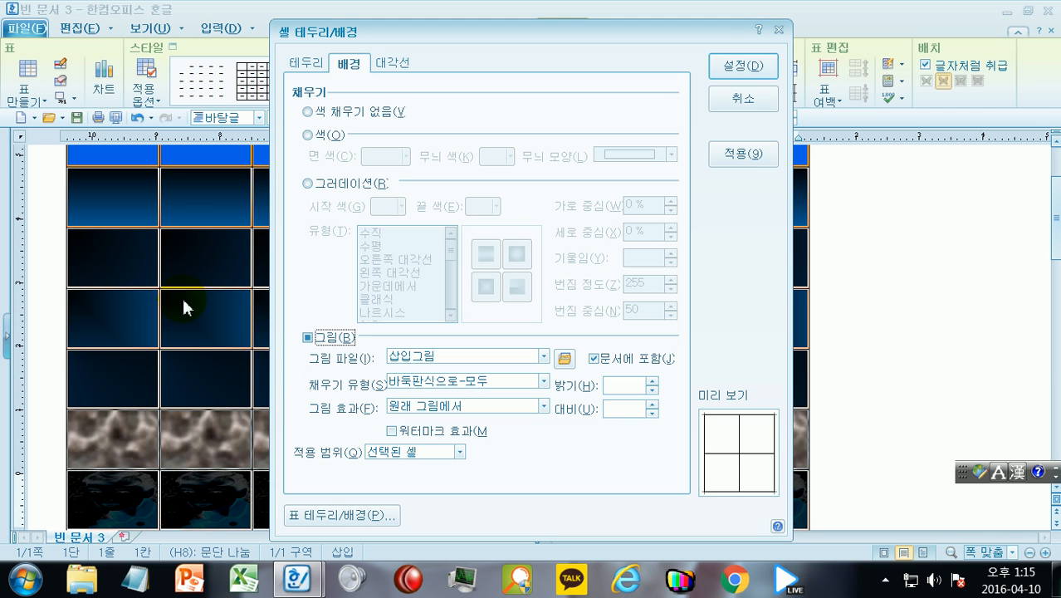
click(309, 340)
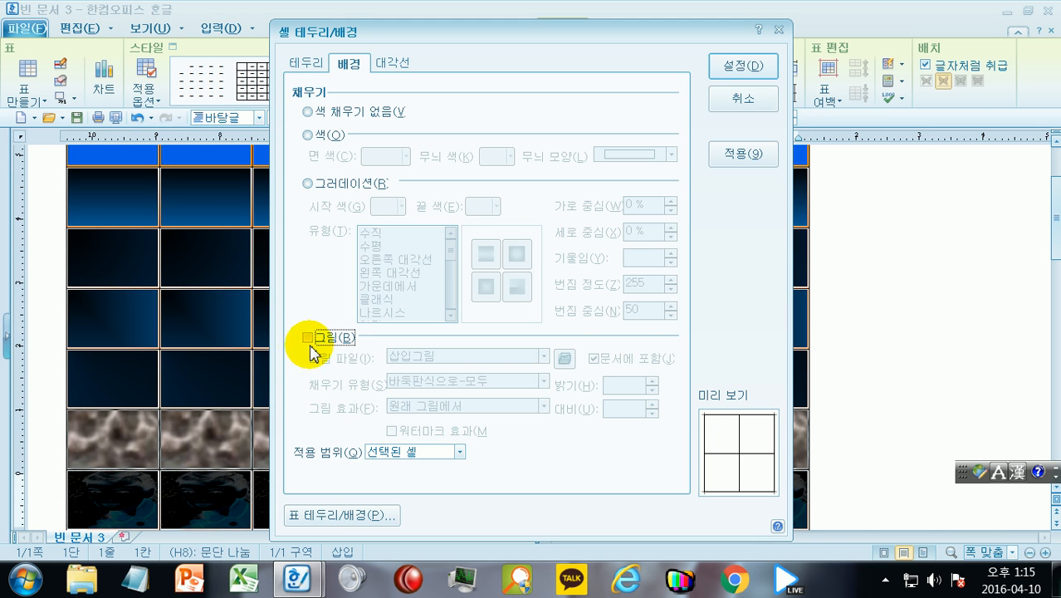
click(314, 112)
click(711, 73)
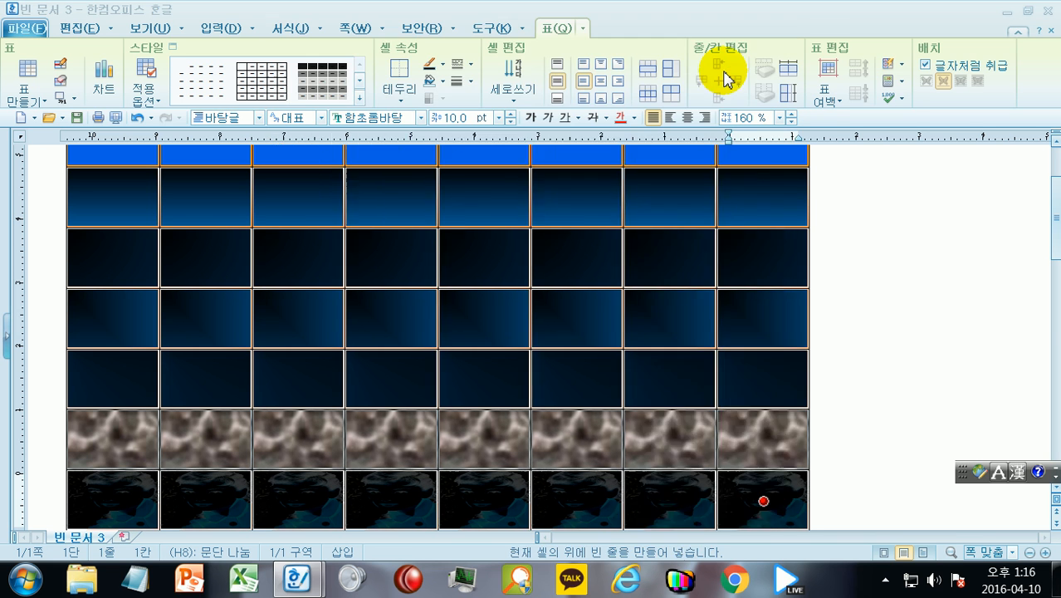
scroll(921, 241, up, 1)
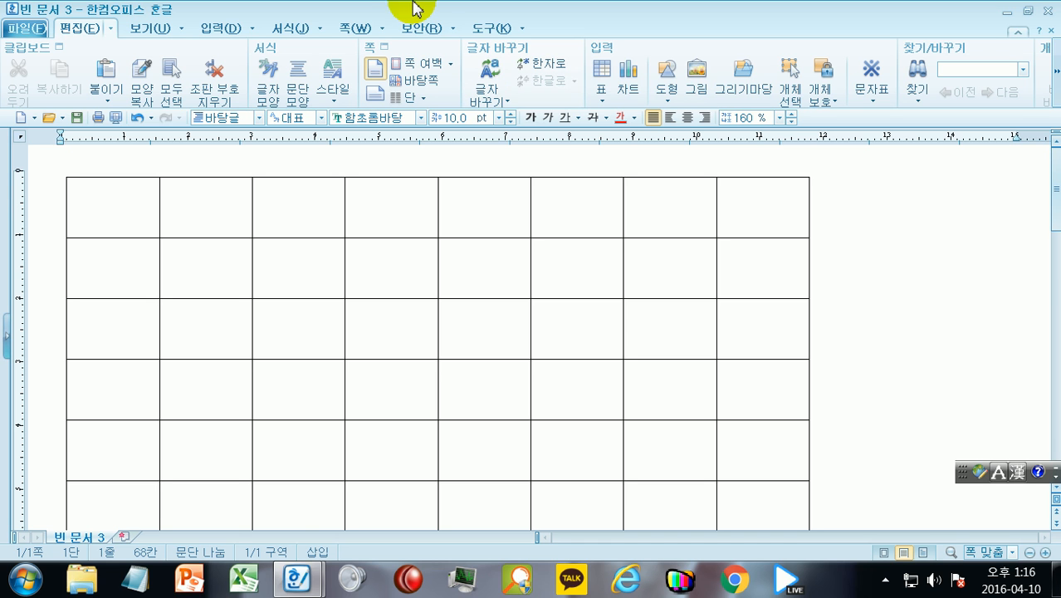
click(149, 217)
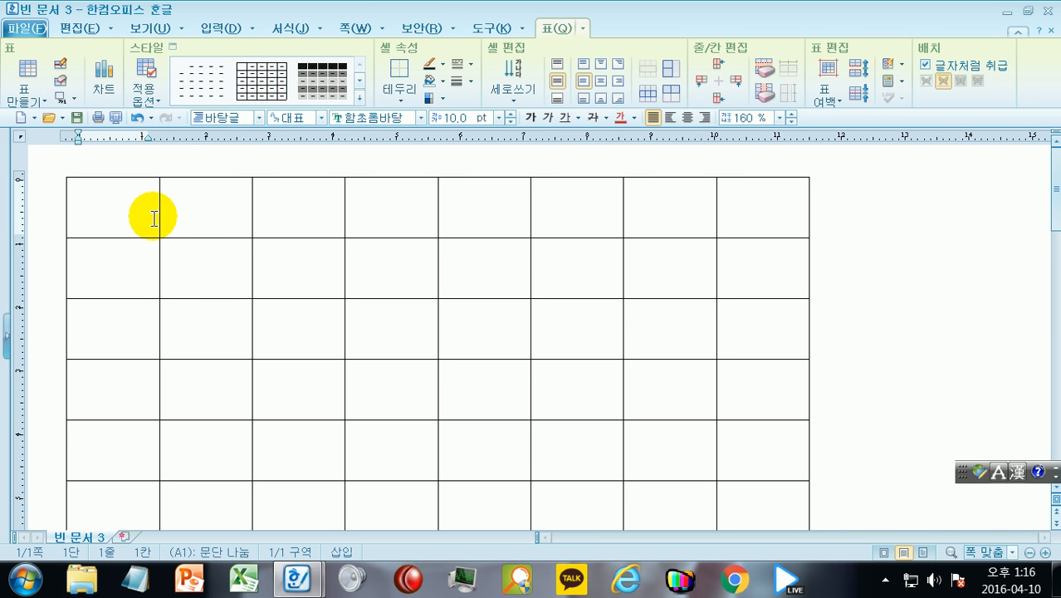
key(F5)
key(F5)
key(F5)
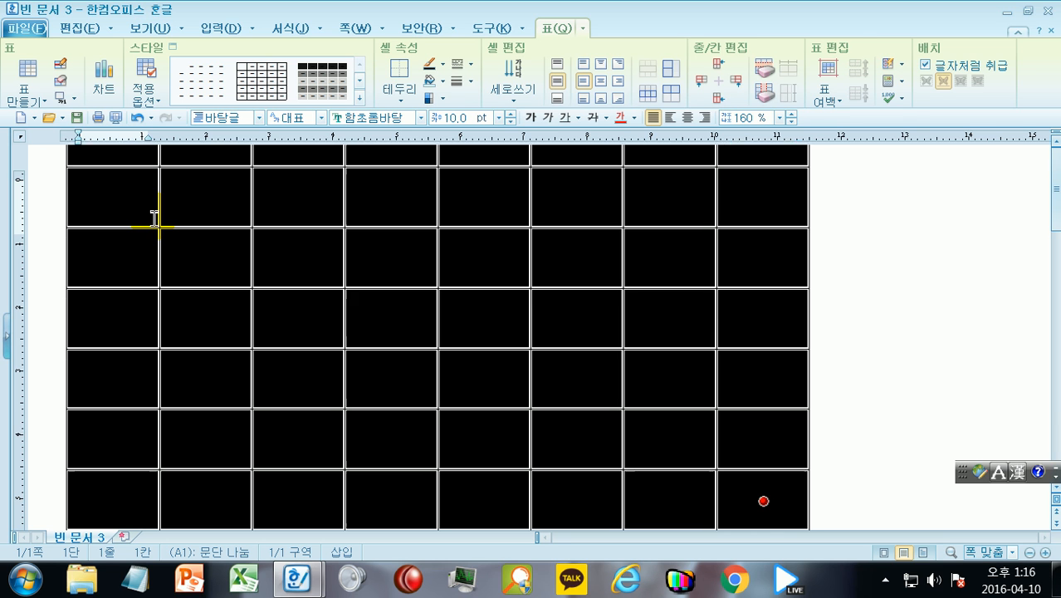
key(l)
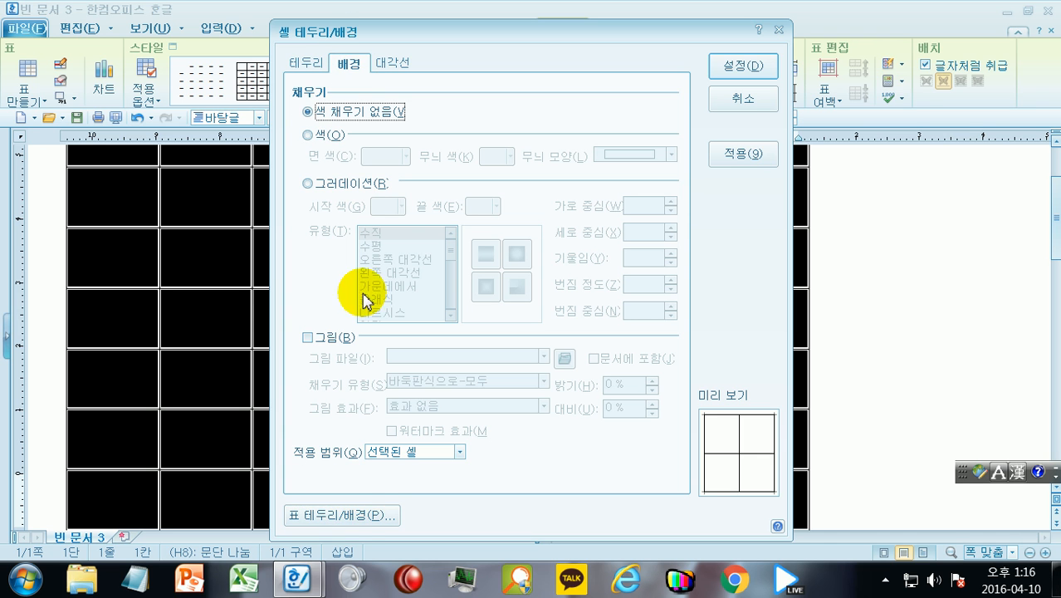
click(306, 62)
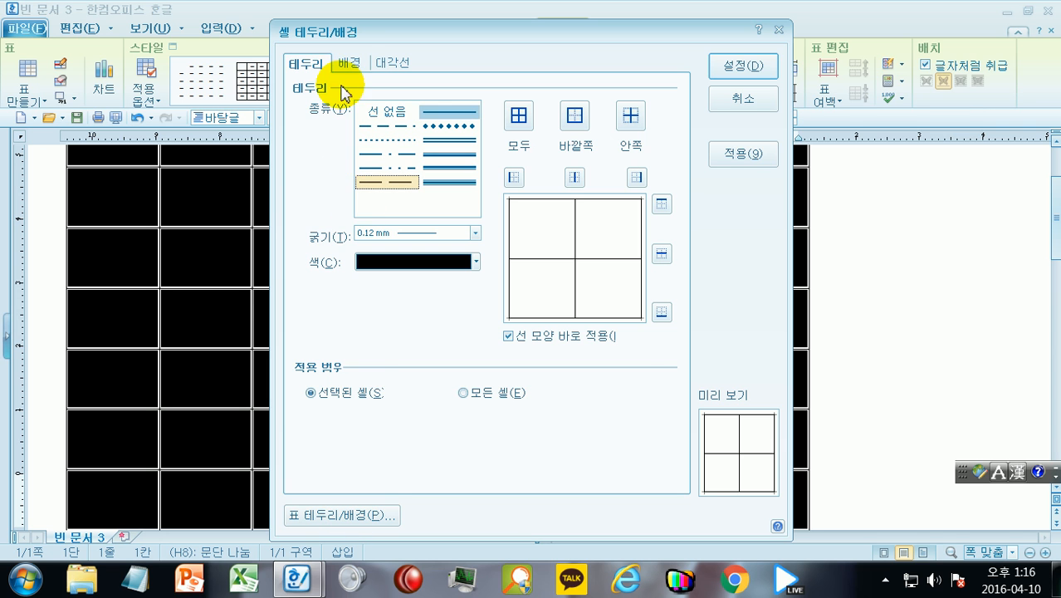
click(349, 60)
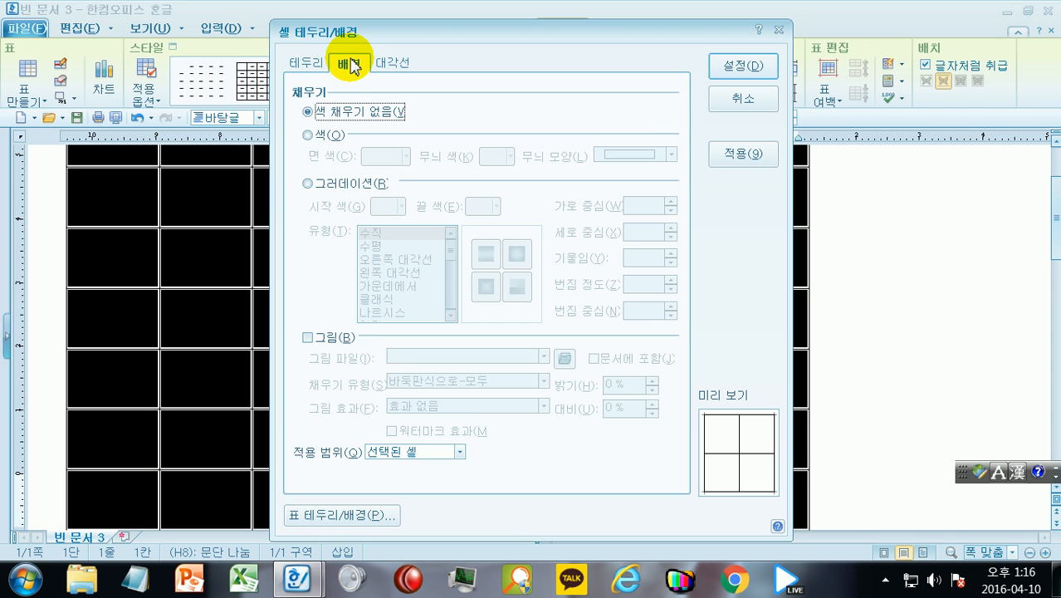
click(341, 516)
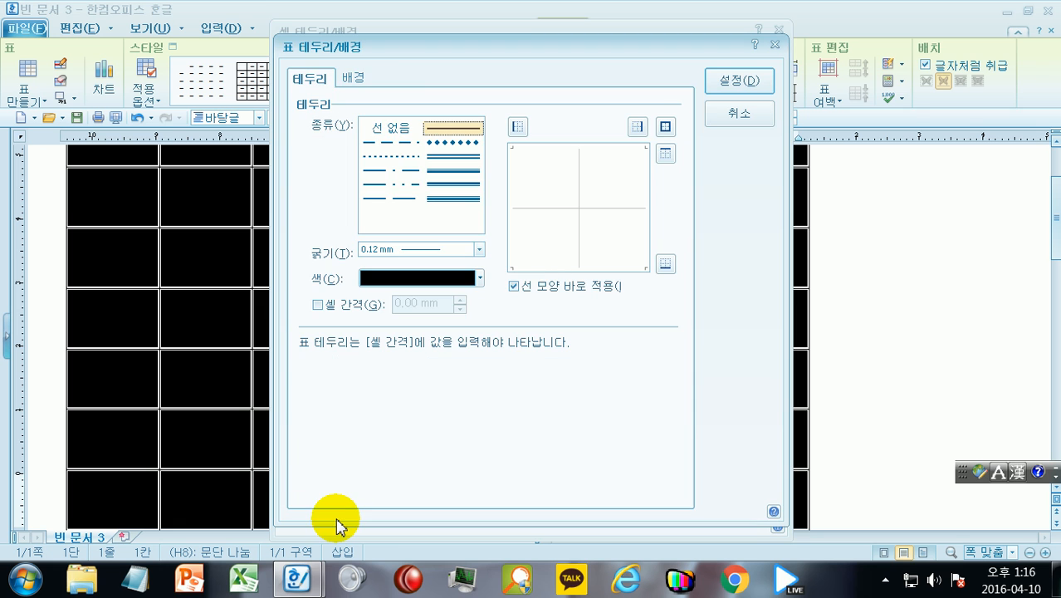
click(345, 78)
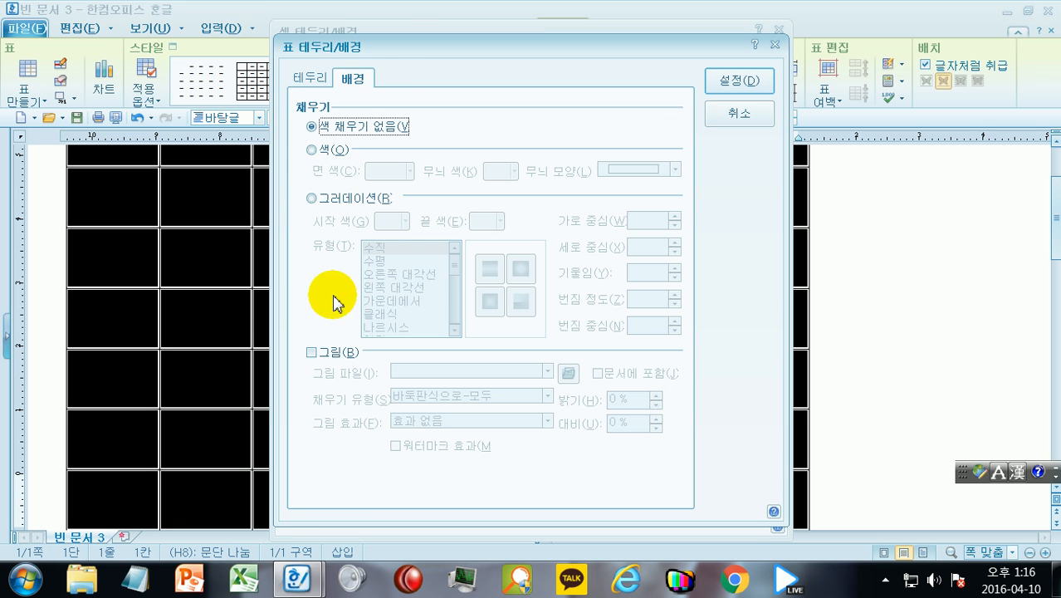
click(329, 353)
click(568, 373)
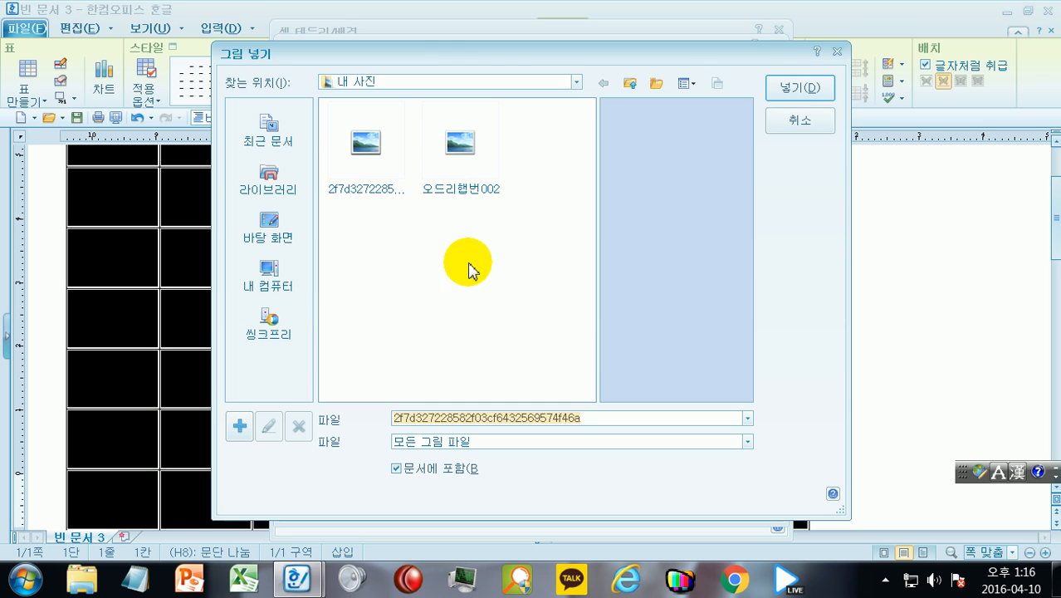
click(810, 88)
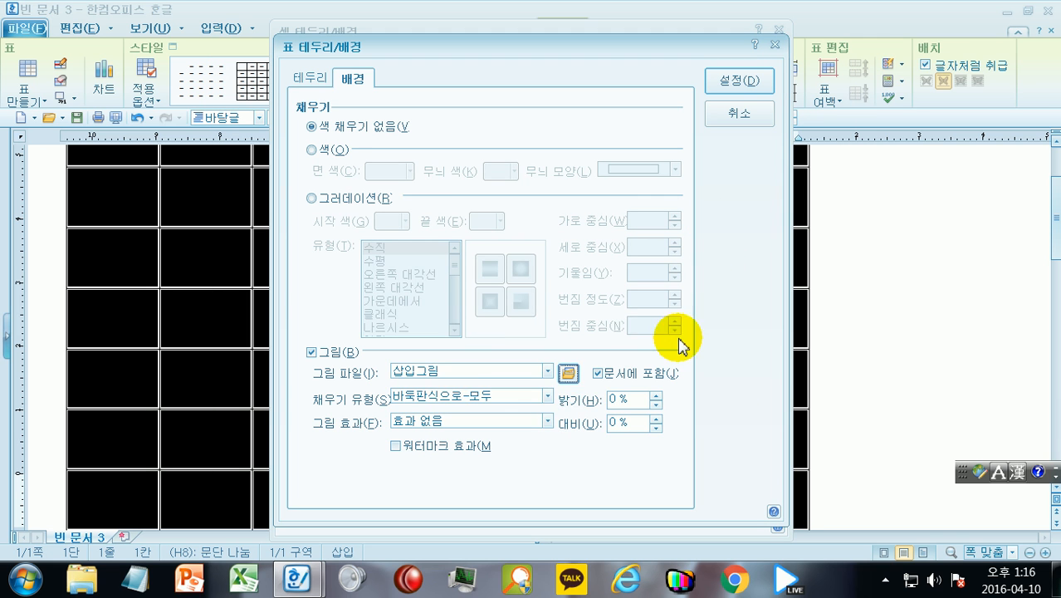
Set the table background picture's fill type to 크기에 맞추어, turn on 워터마크 효과 and apply it to the table
click(548, 399)
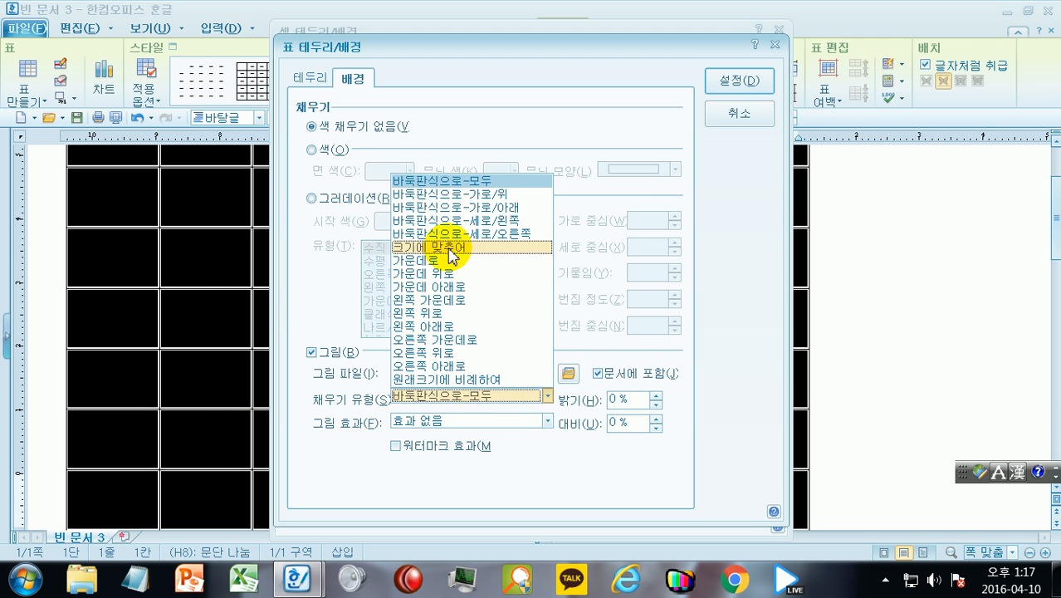
click(433, 243)
click(438, 448)
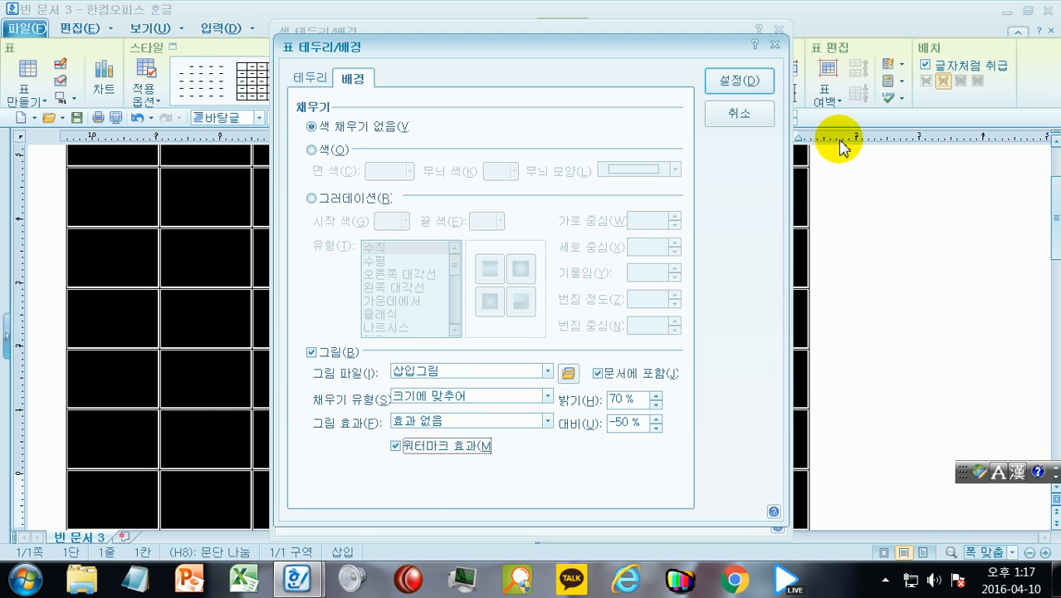
click(770, 88)
click(746, 66)
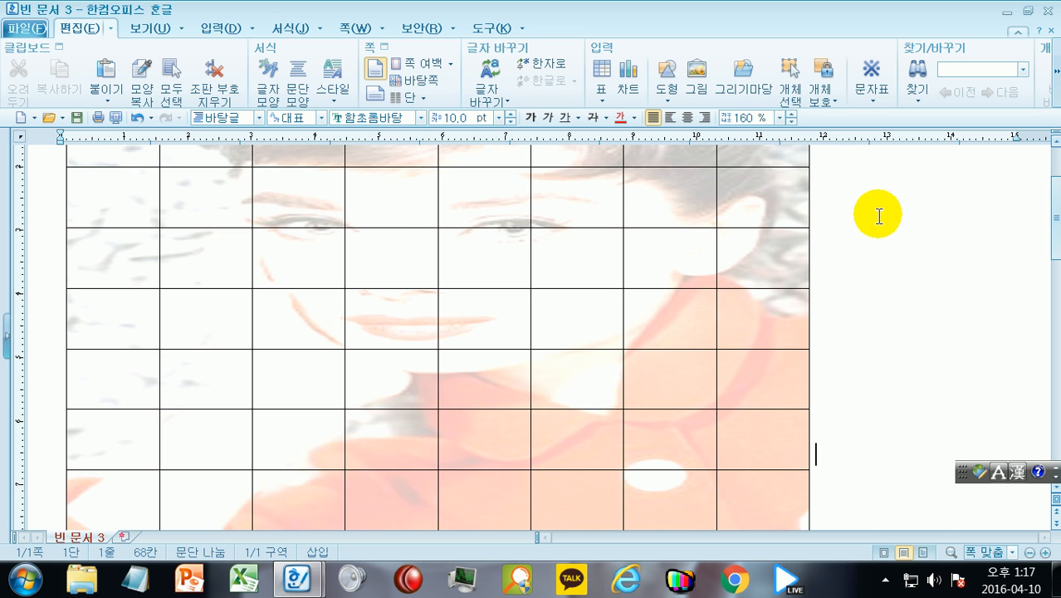
scroll(863, 257, up, 3)
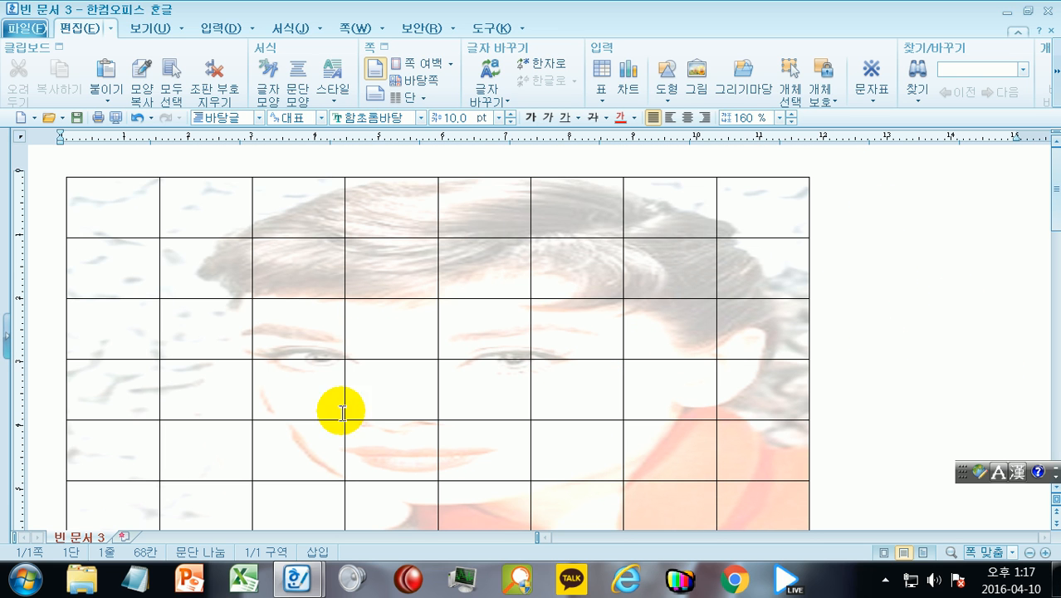
Remove the picture background from the whole table, leaving the fill at 색 채우기 없음
click(78, 205)
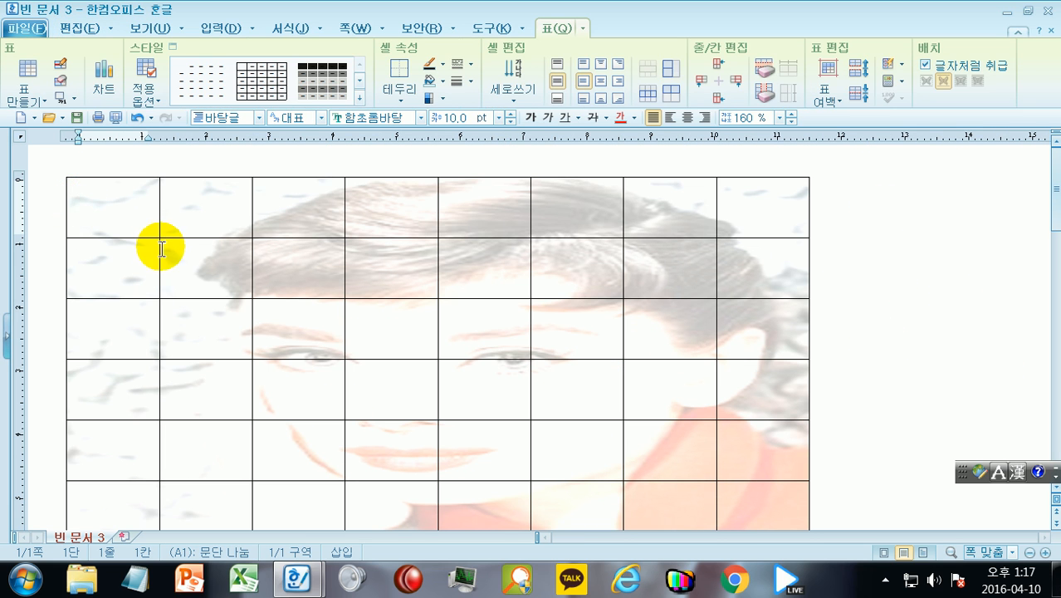
key(F5)
key(F5)
key(F5)
key(l)
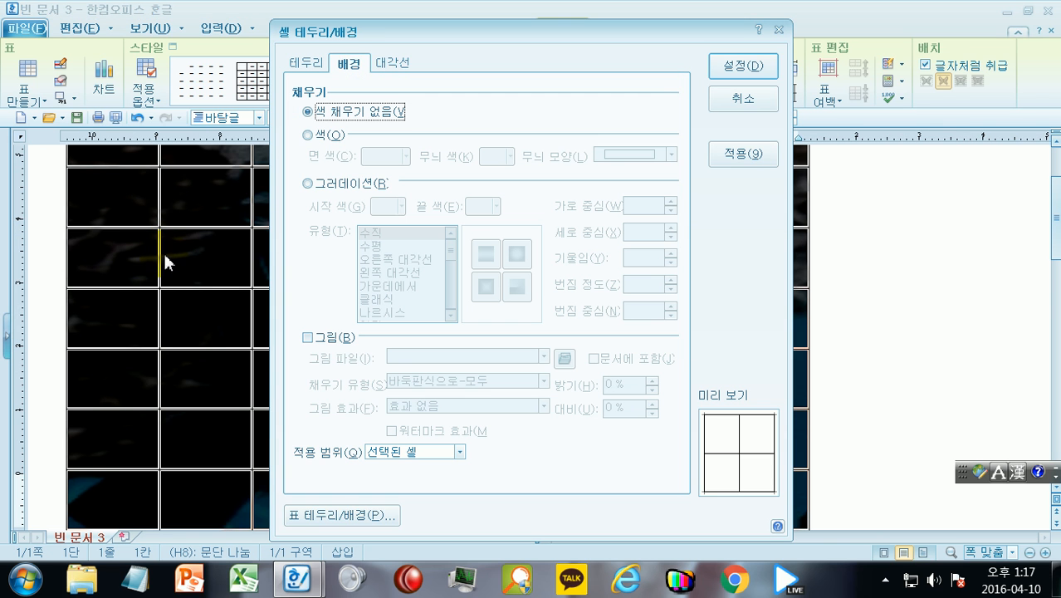
click(336, 515)
click(353, 79)
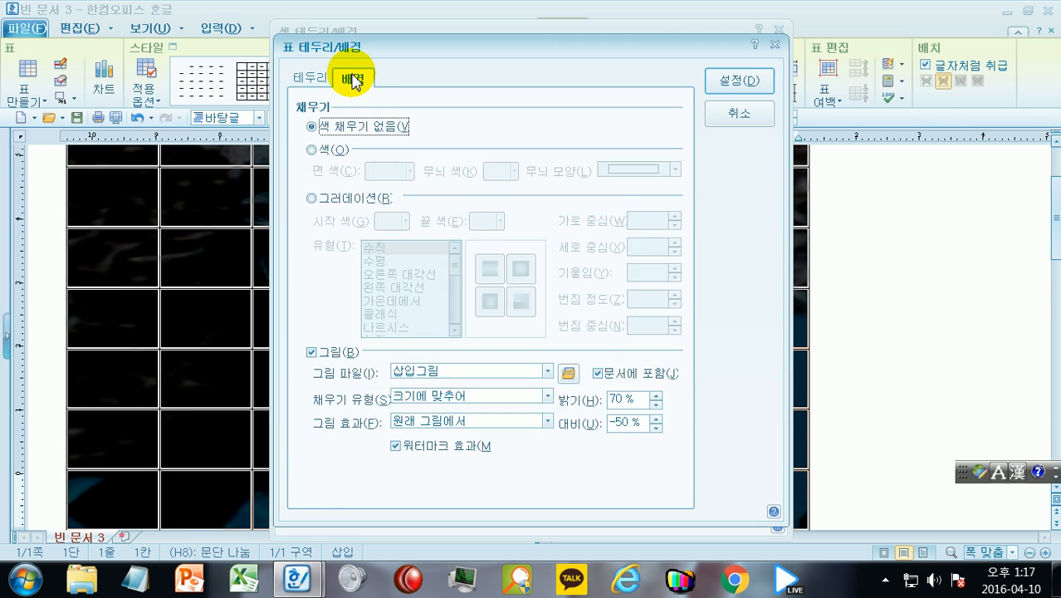
click(312, 352)
click(311, 126)
click(759, 80)
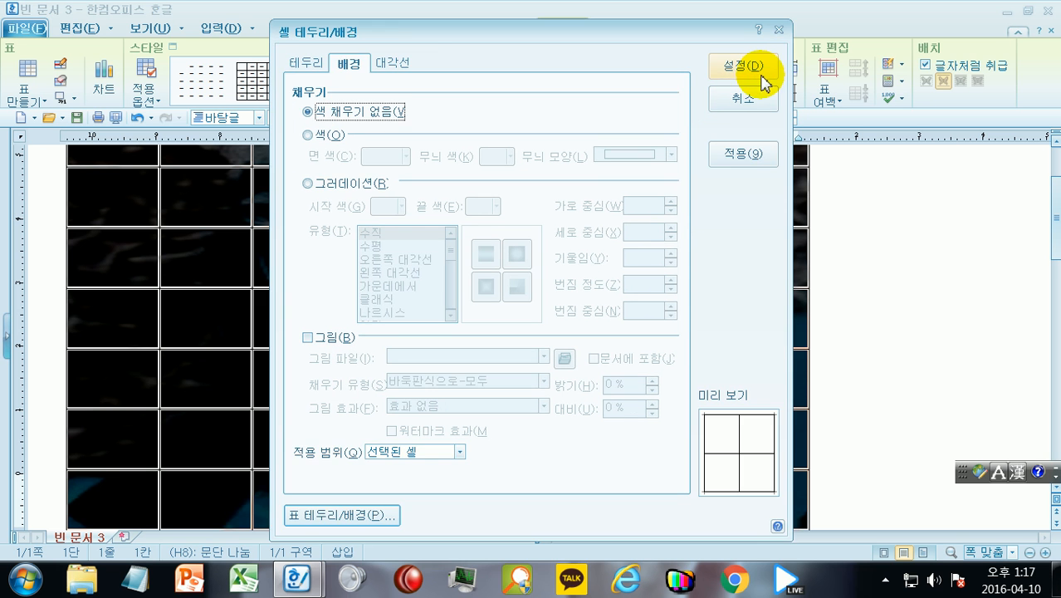
click(760, 81)
click(838, 314)
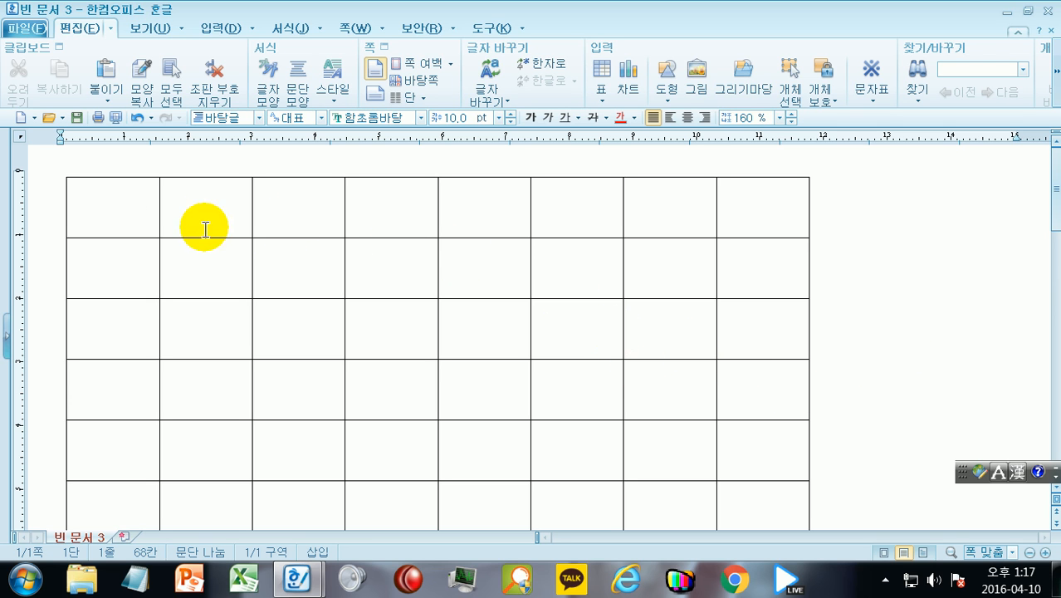
Delete the last three columns of the table, removing the cells themselves as well as their contents
click(146, 214)
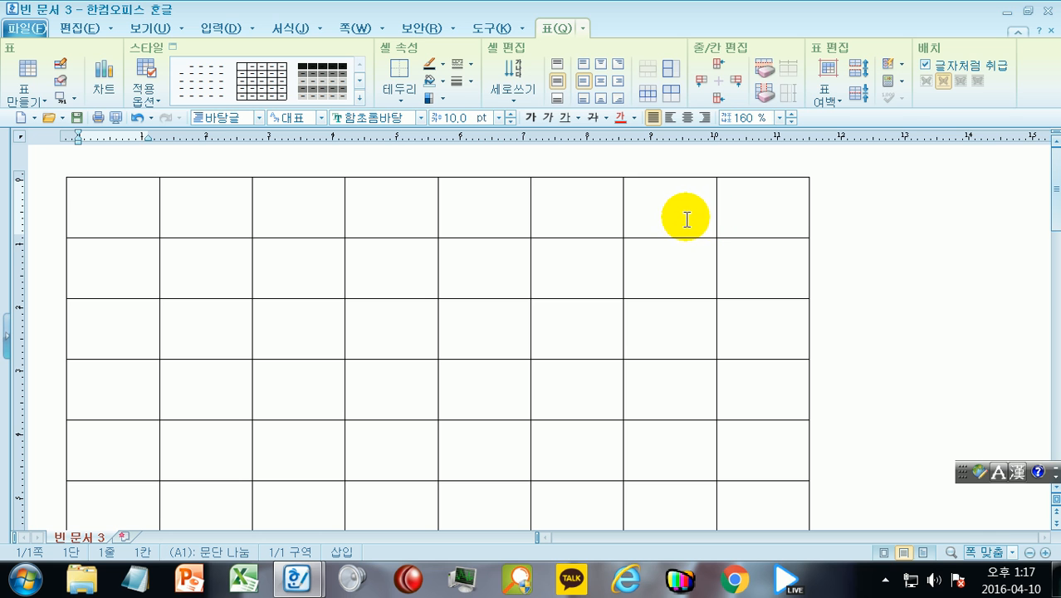
click(585, 197)
drag(584, 196, 763, 357)
right_click(670, 230)
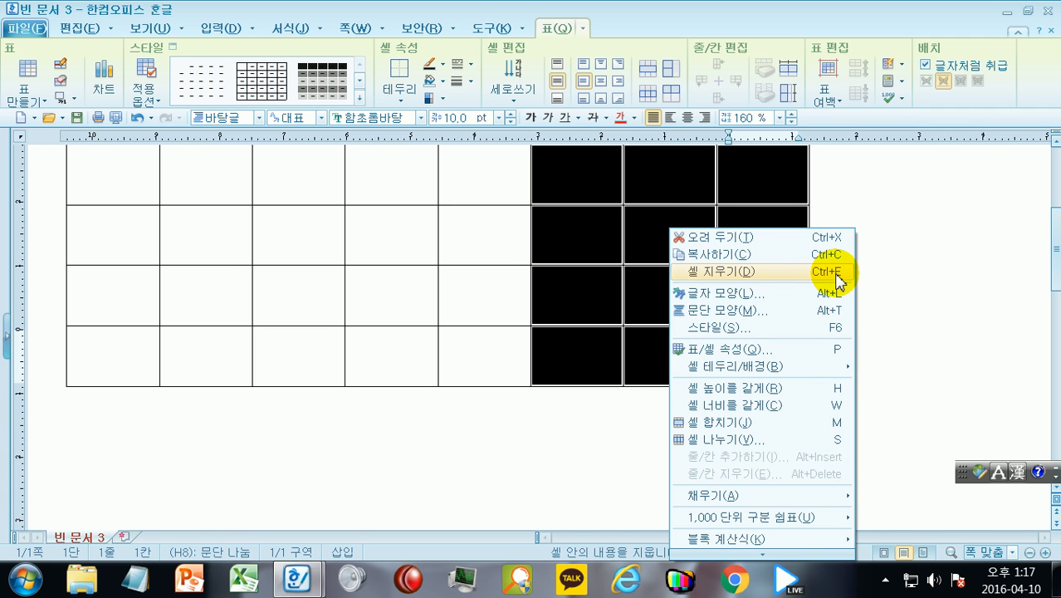
click(738, 271)
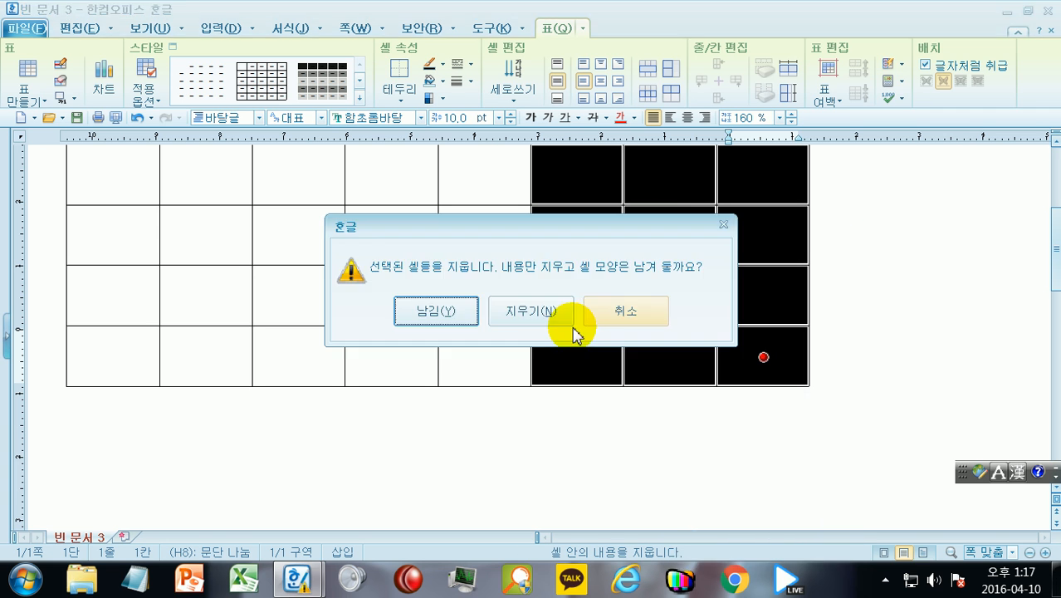
click(512, 316)
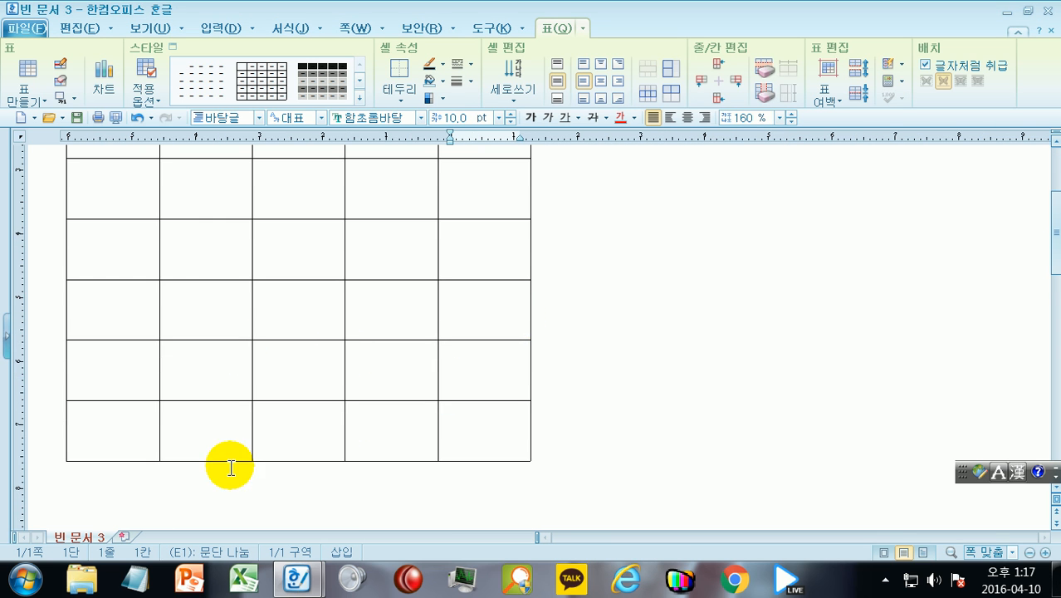
Delete the last three rows of the table, removing the cells themselves as well as their contents
drag(109, 300, 485, 432)
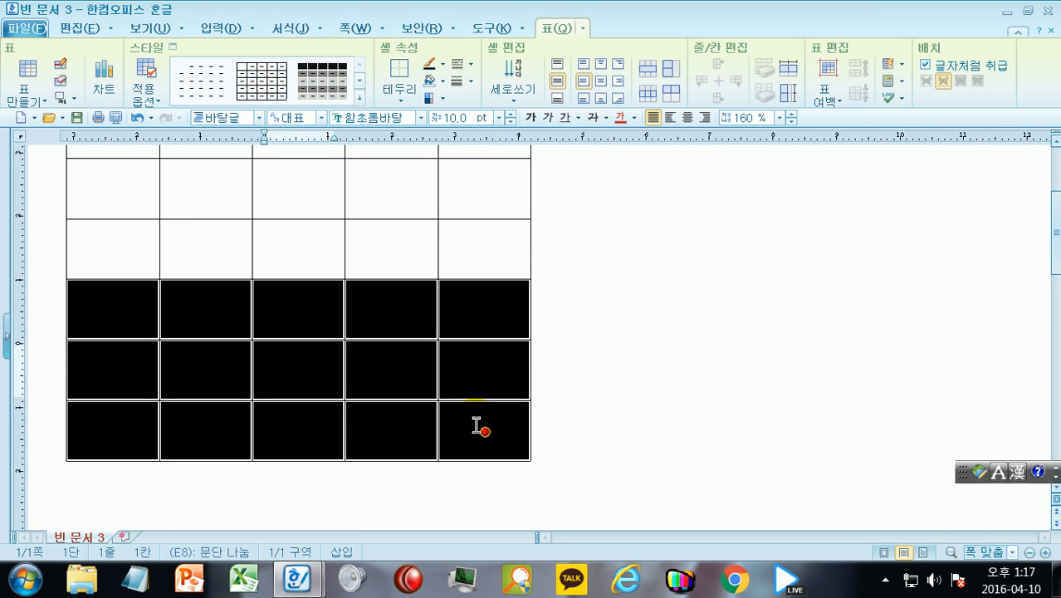
right_click(481, 318)
click(573, 295)
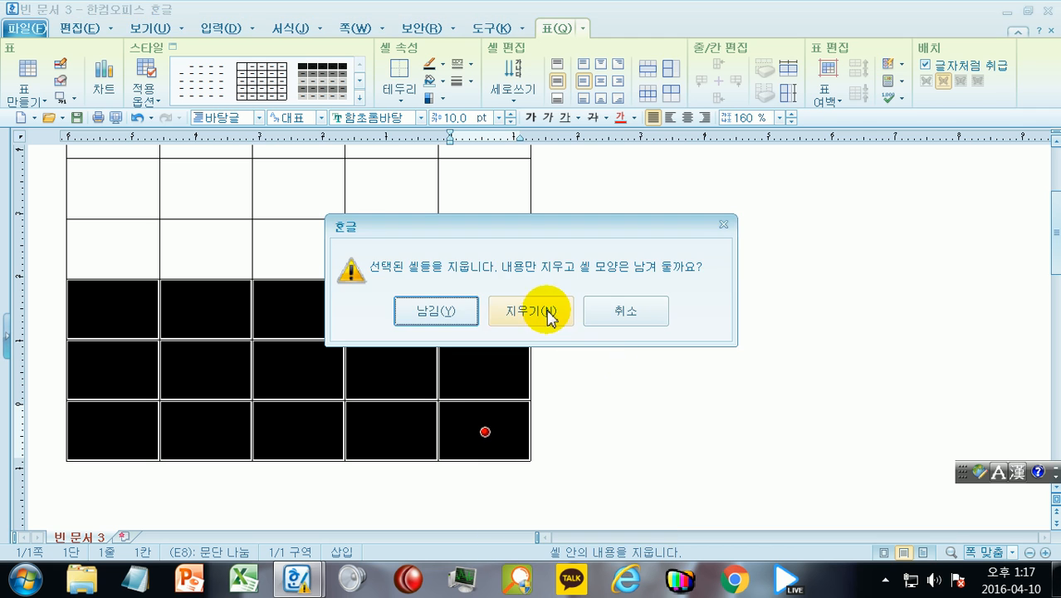
click(536, 311)
key(ctrl+z)
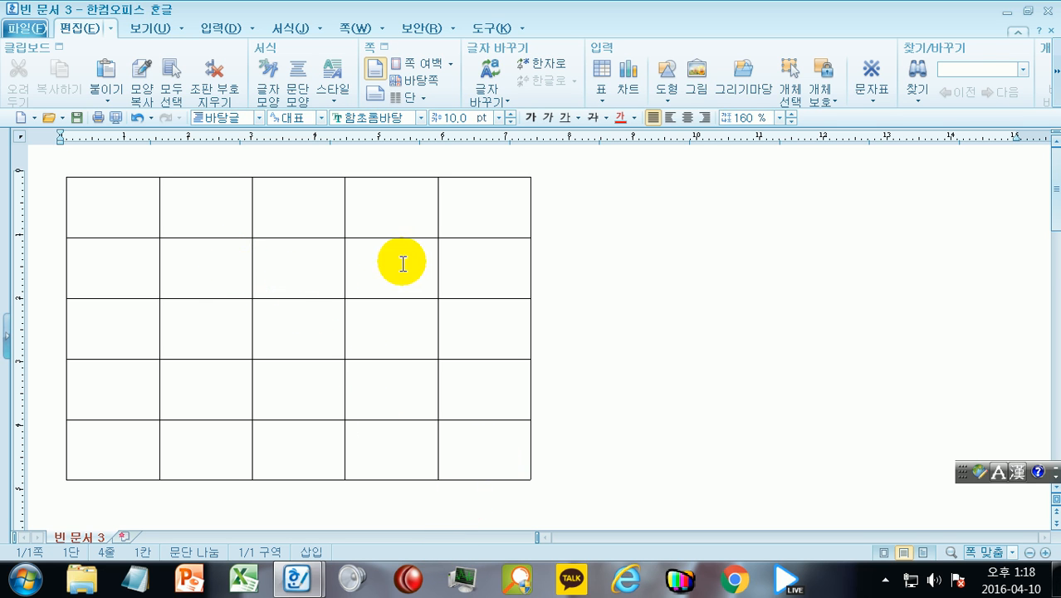
Change the borders of all table cells to the dashed line directly below 선 없음
click(142, 209)
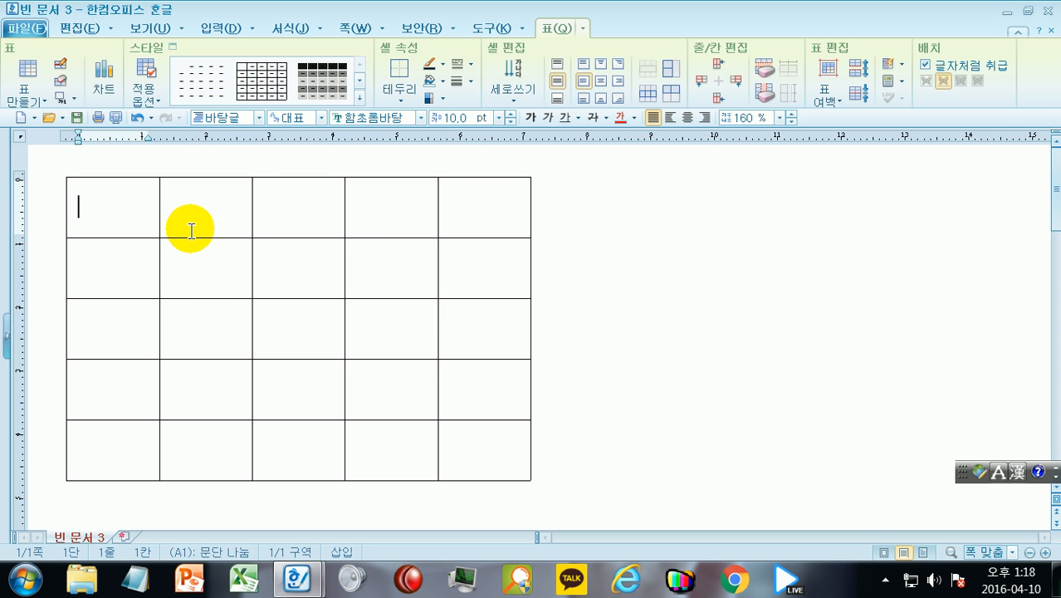
key(F5)
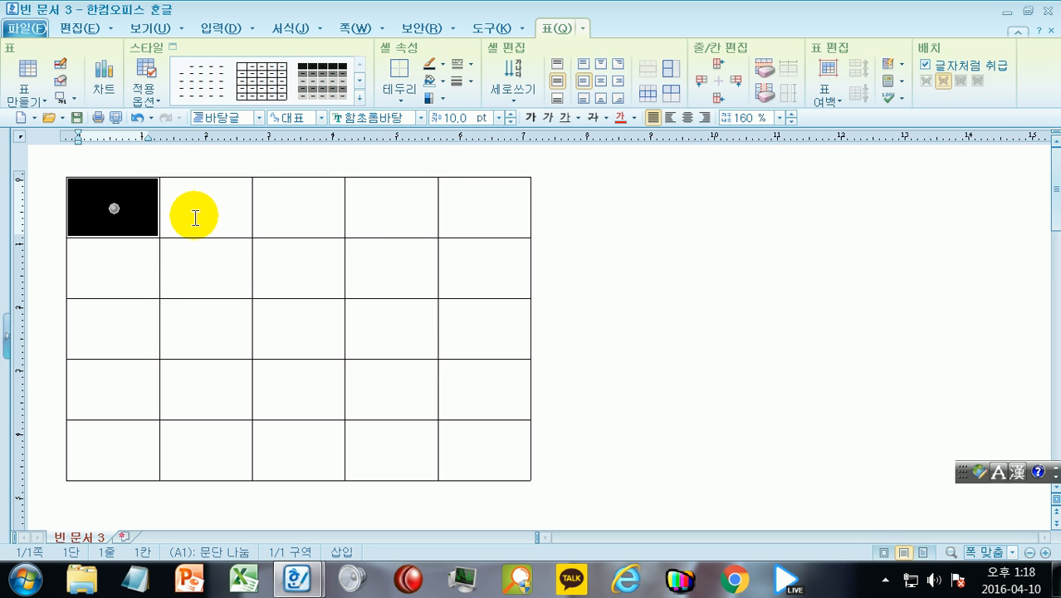
key(F5)
key(F5)
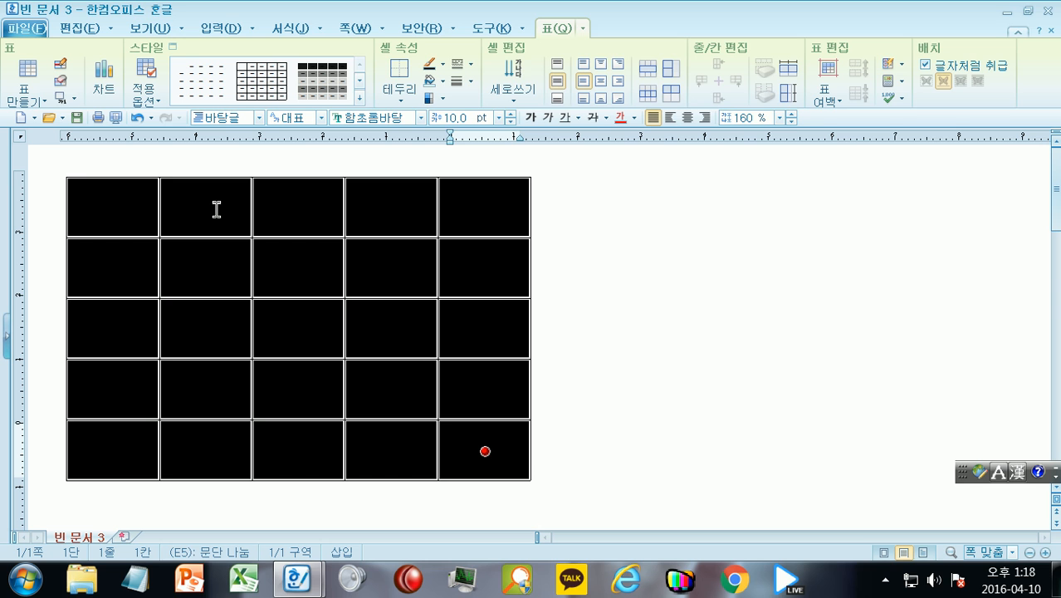
key(l)
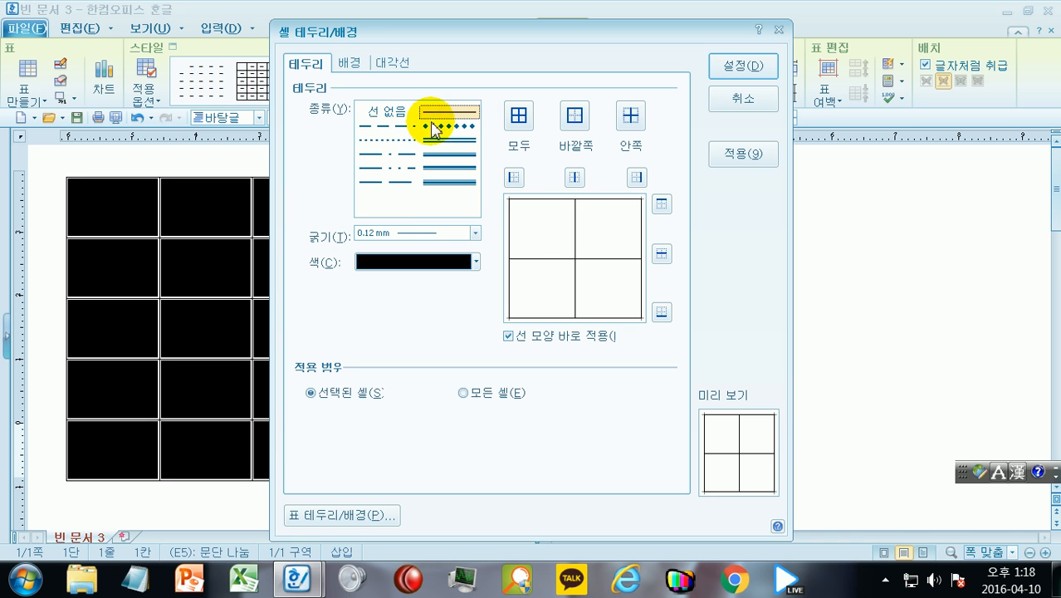
click(385, 126)
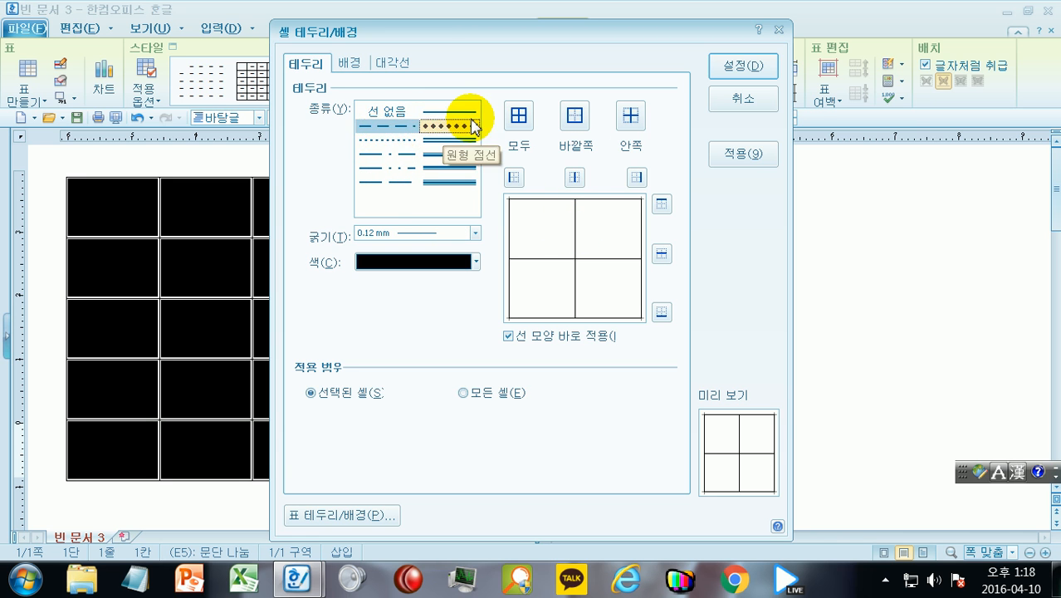
click(745, 68)
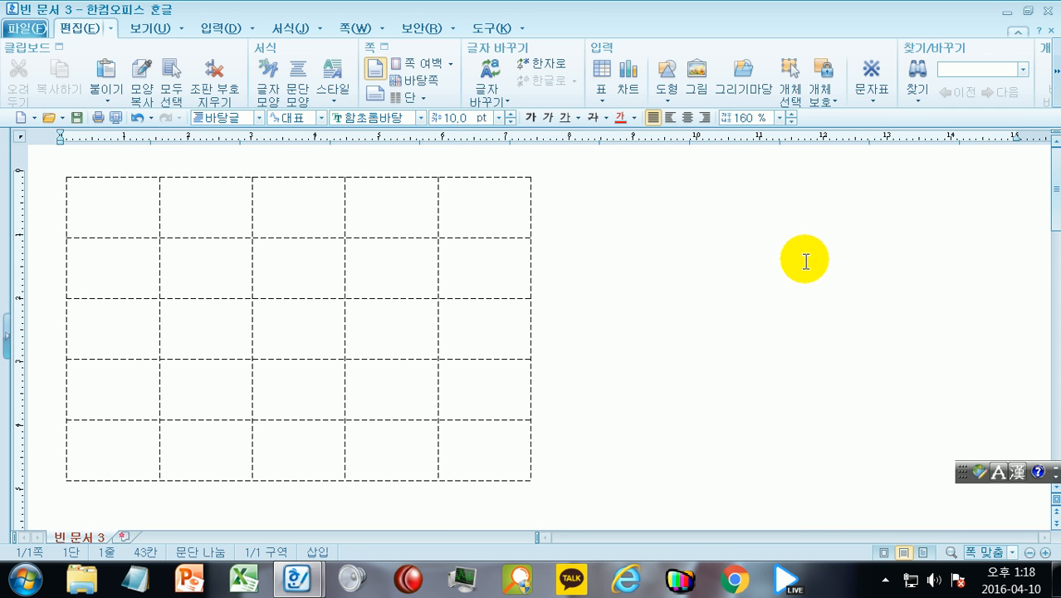
Set the borders of all table cells to 1 mm thick and red, applied to every inner and outer line
click(129, 209)
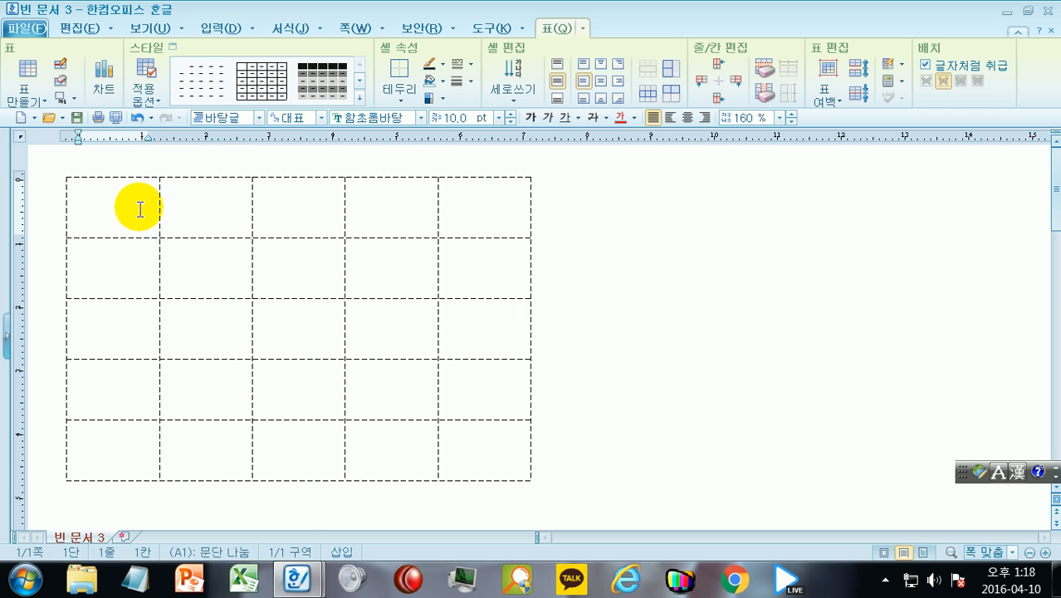
key(F5)
key(F5)
key(F5)
key(l)
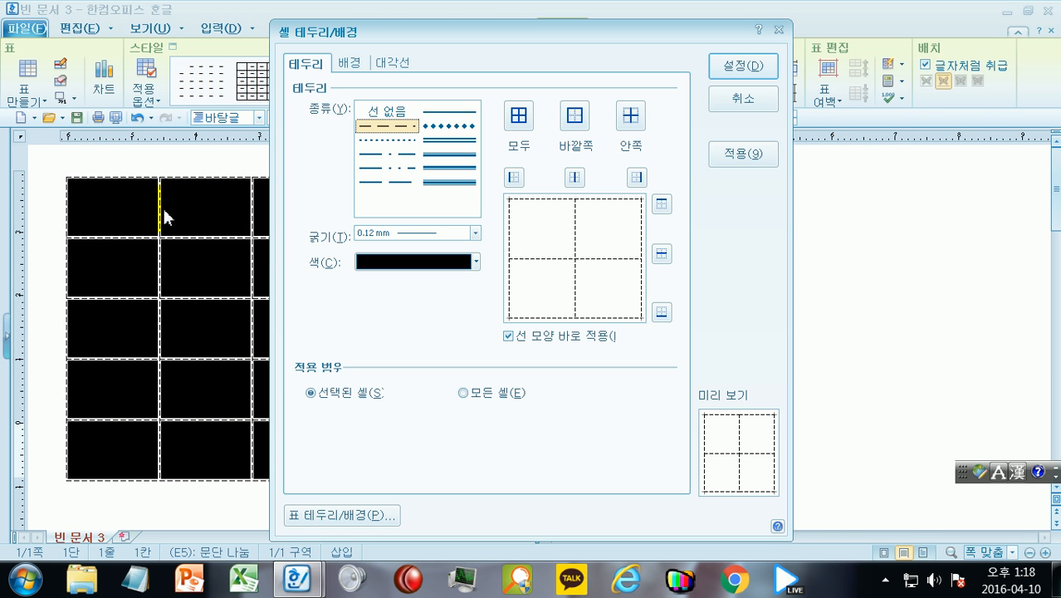
click(475, 237)
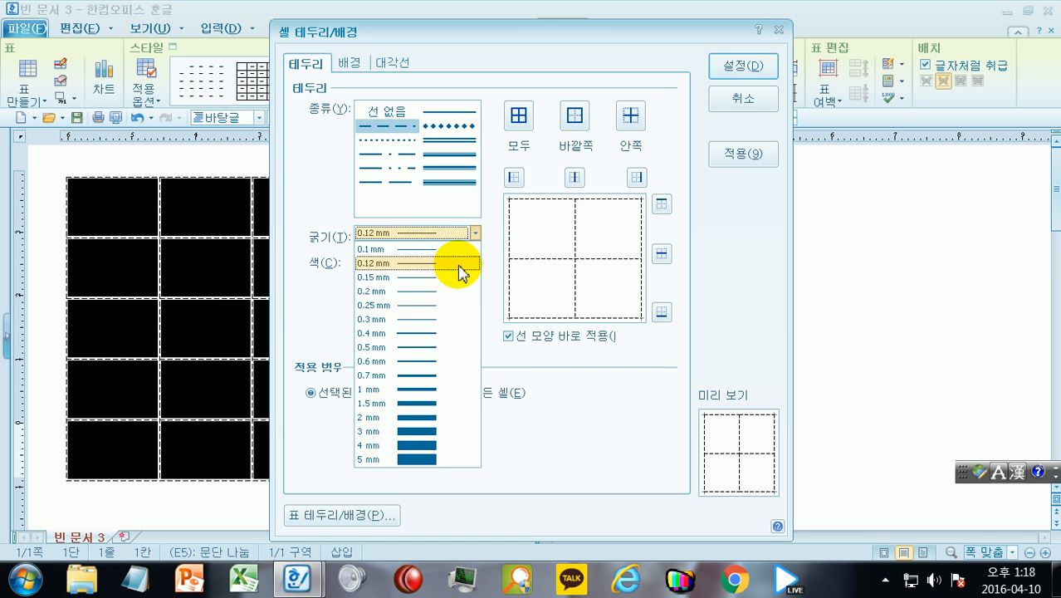
click(426, 390)
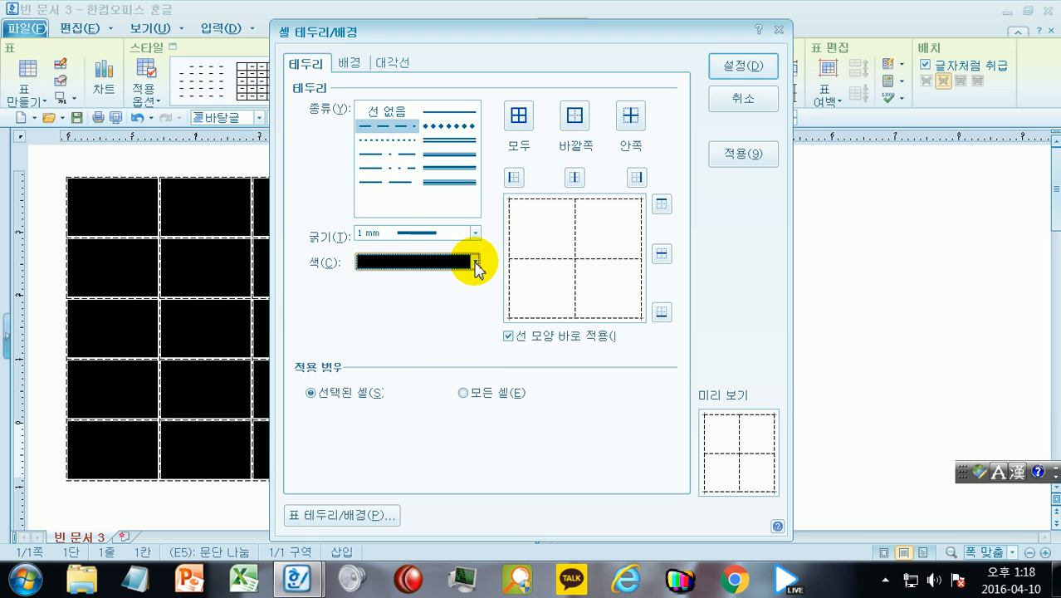
click(476, 262)
click(375, 307)
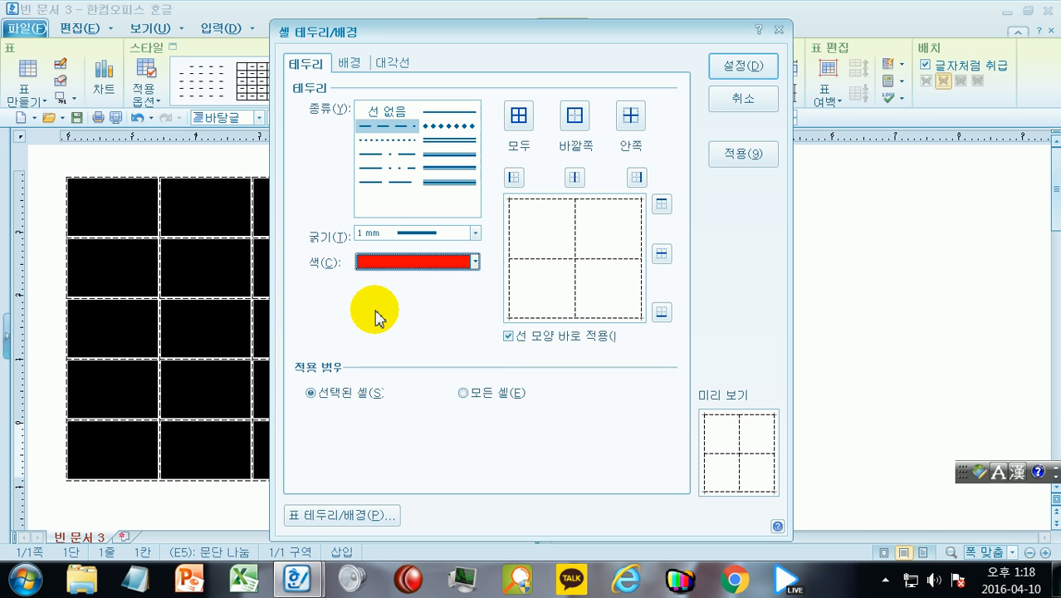
click(518, 118)
click(716, 68)
click(741, 254)
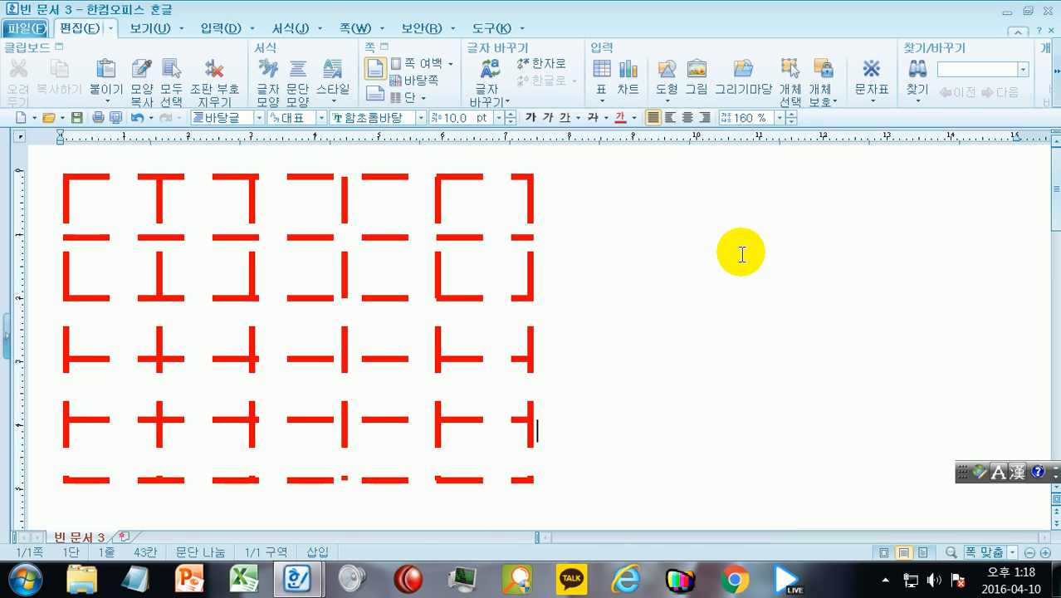
Set every border of the table's cells to a solid 0.12 mm black line
click(103, 204)
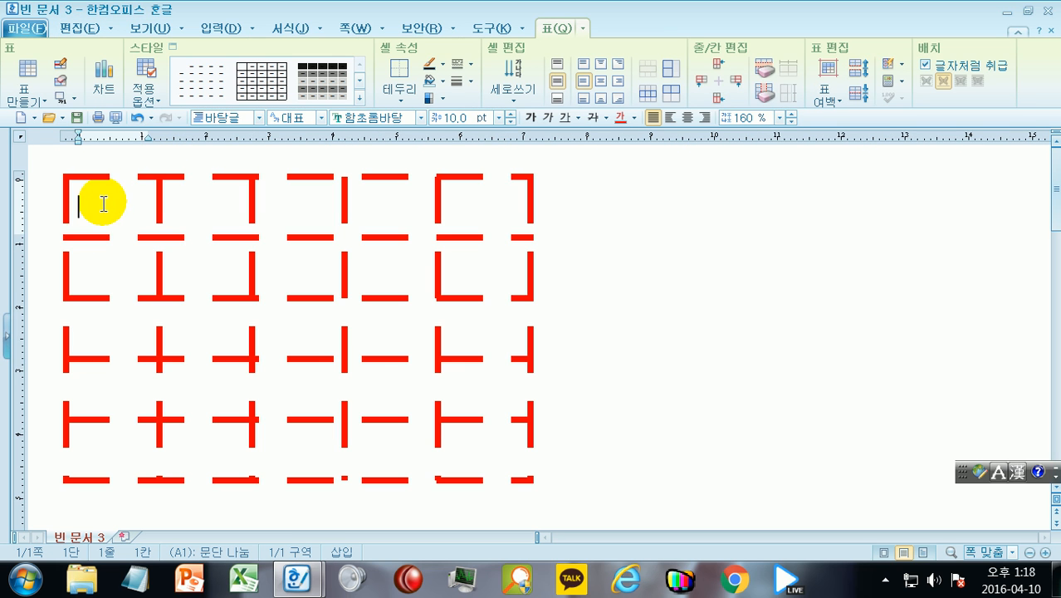
key(F5)
key(F5)
key(F5)
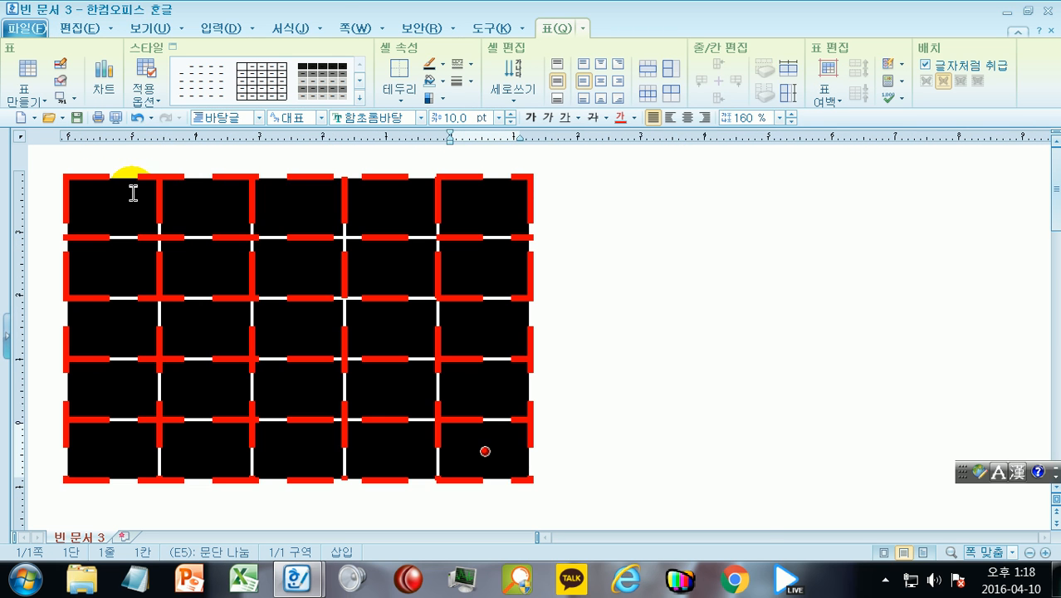
key(l)
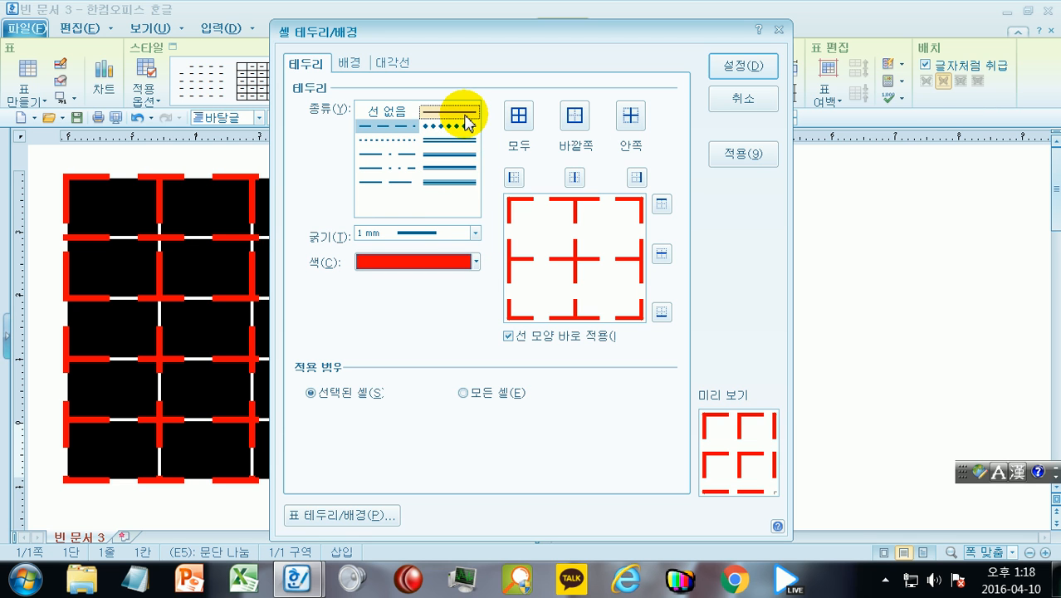
click(467, 122)
click(474, 233)
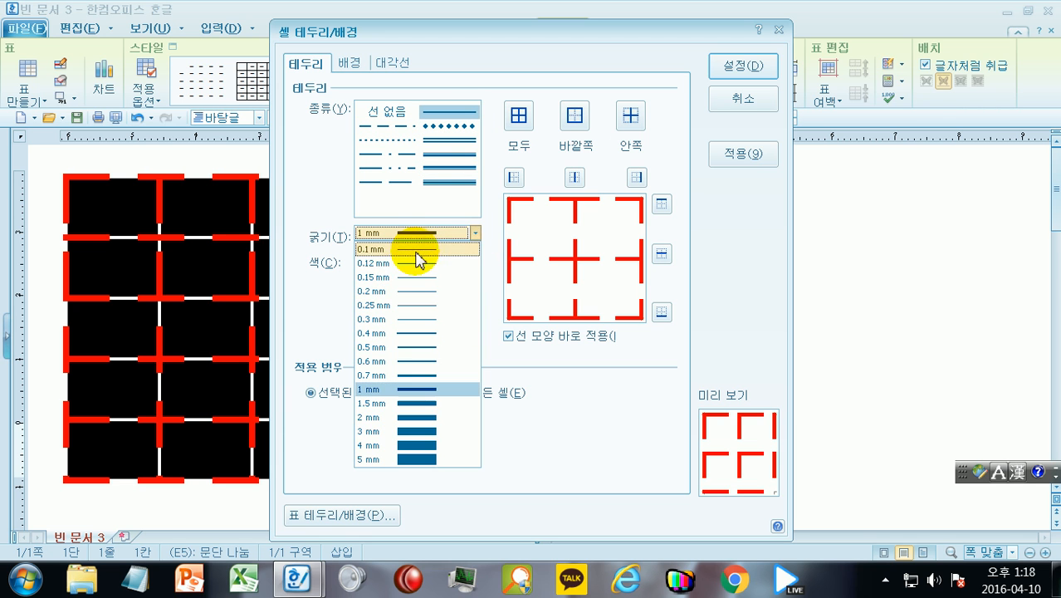
click(411, 266)
click(474, 261)
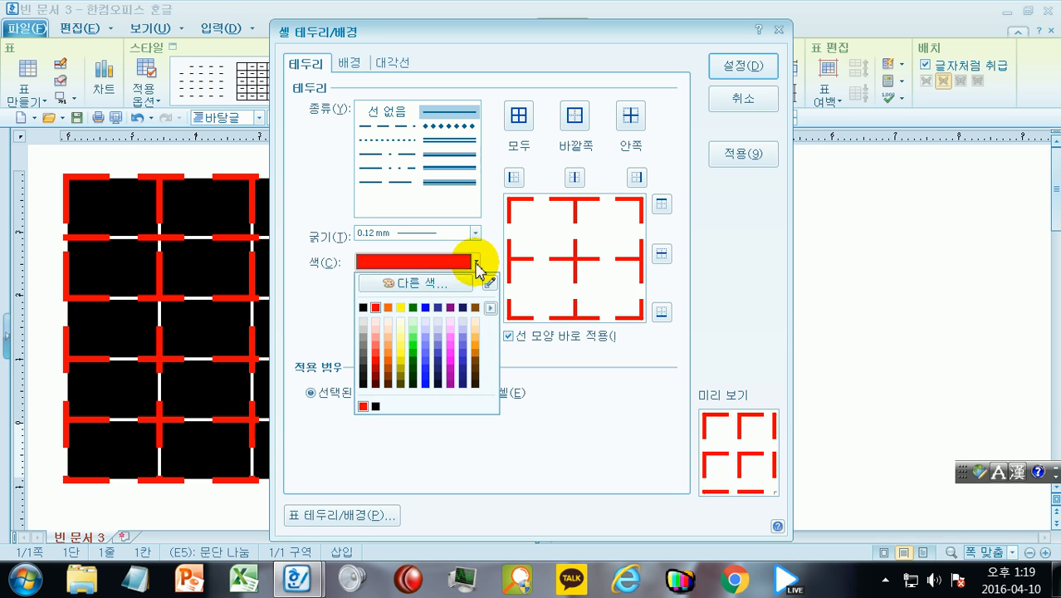
click(363, 307)
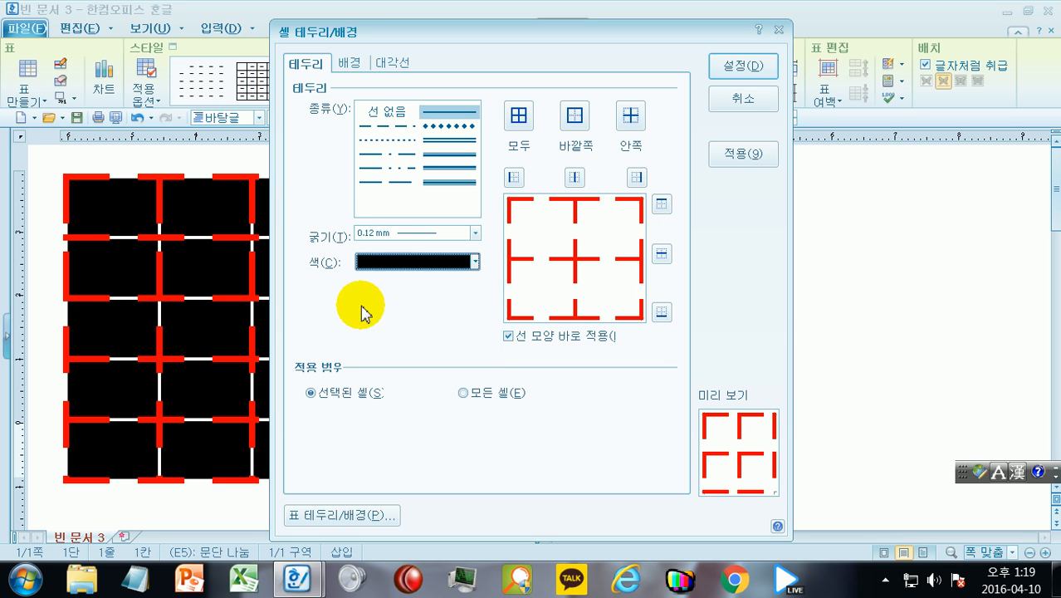
click(518, 117)
click(720, 68)
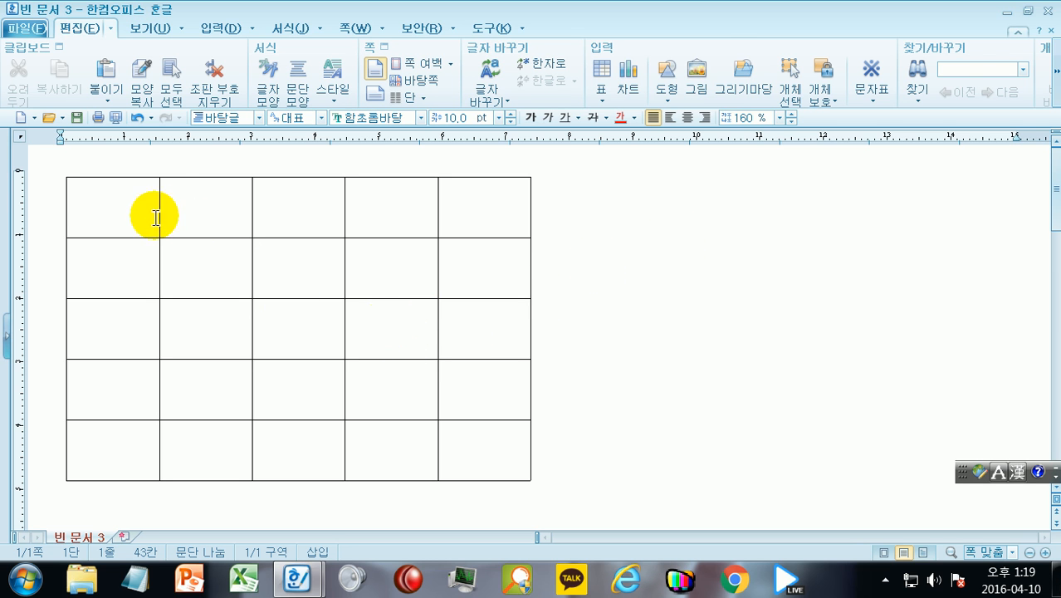
Set all inner and outer borders of the table's cells to 선 없음
click(100, 201)
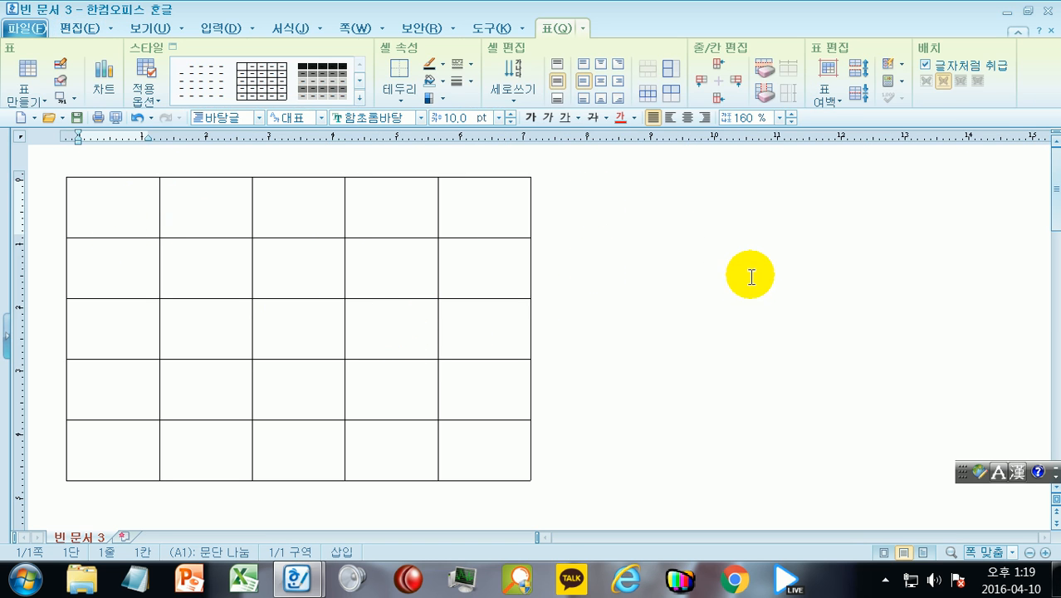
key(F5)
key(F5)
key(F5)
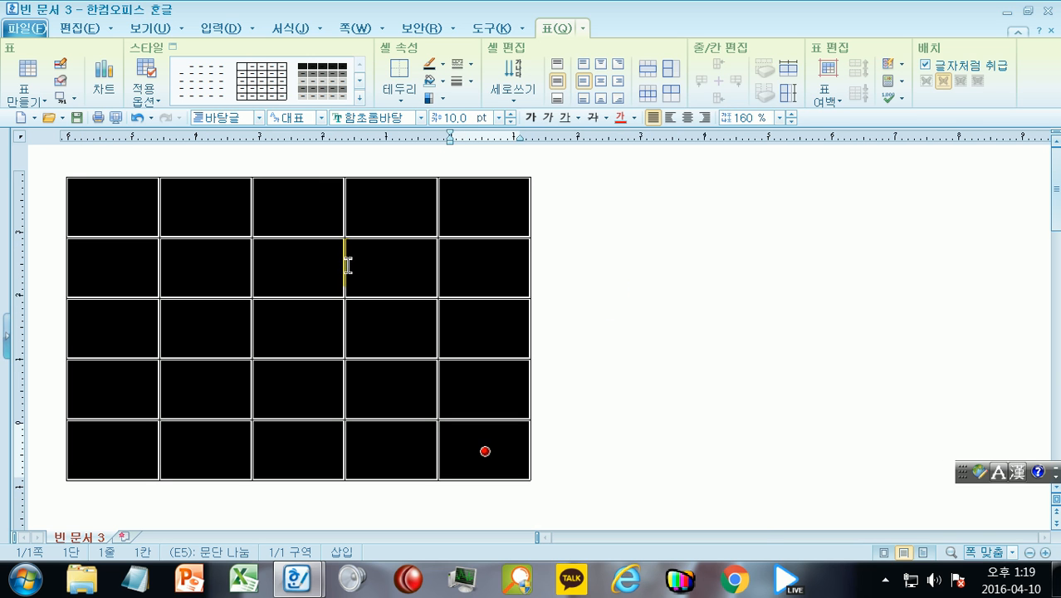
key(l)
click(390, 125)
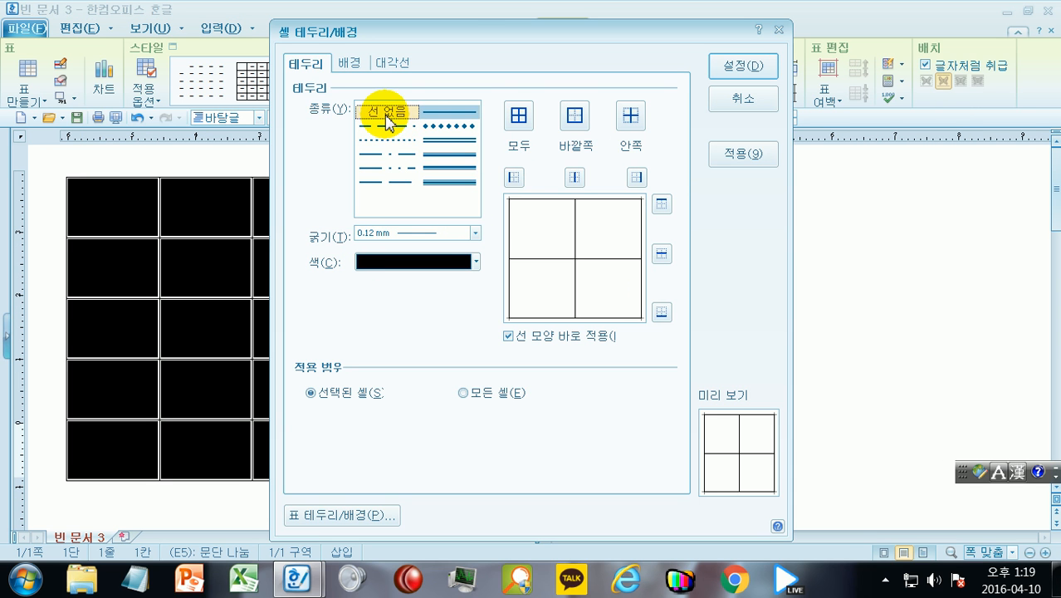
click(517, 121)
click(734, 76)
click(723, 289)
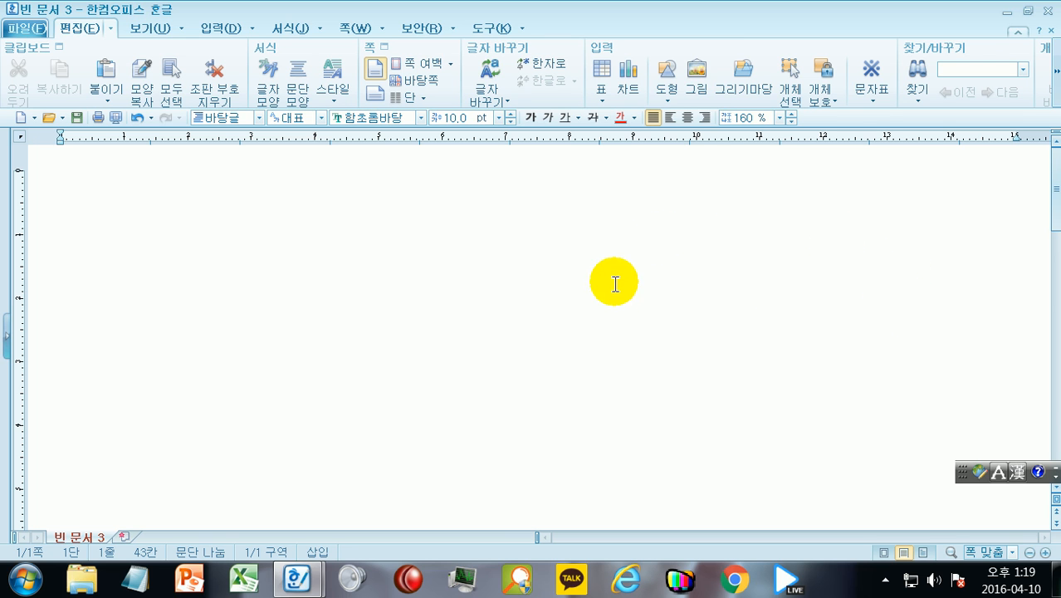
Turn on the 투명 선 display for the borderless table, switching it off and on again to compare
click(151, 191)
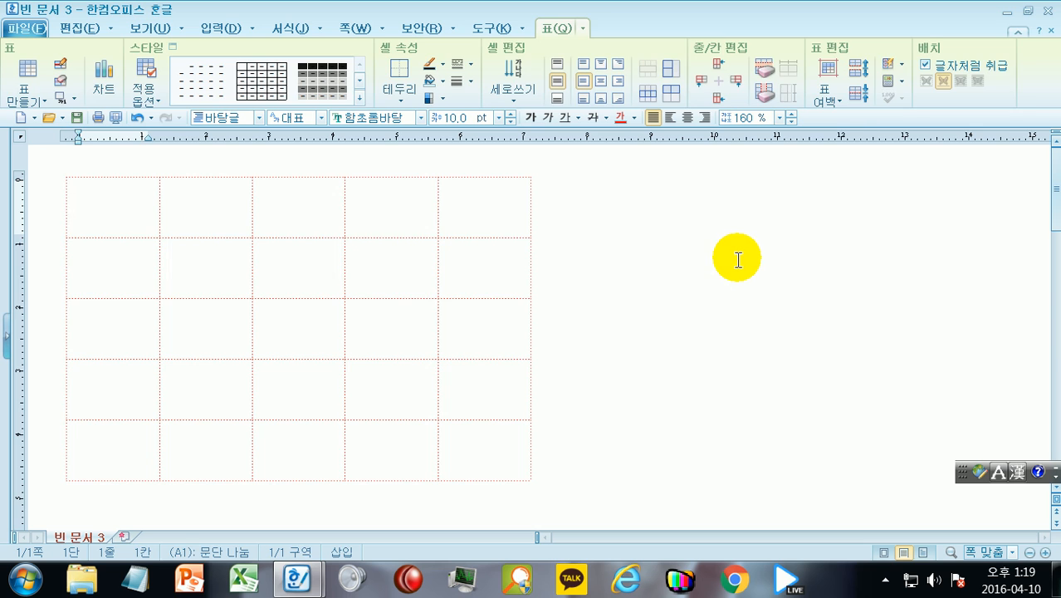
key(ctrl+z)
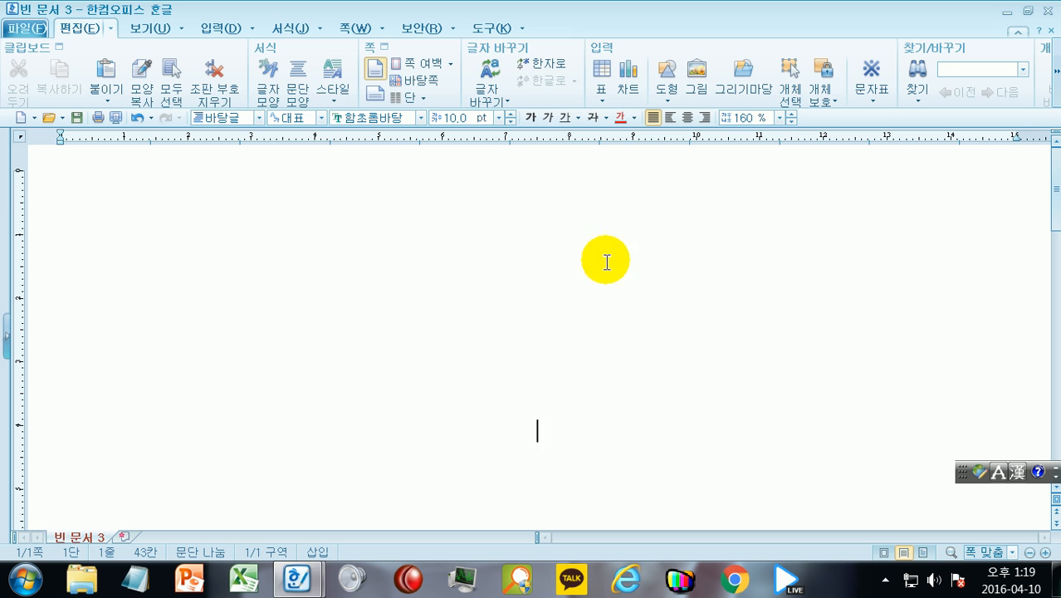
click(149, 29)
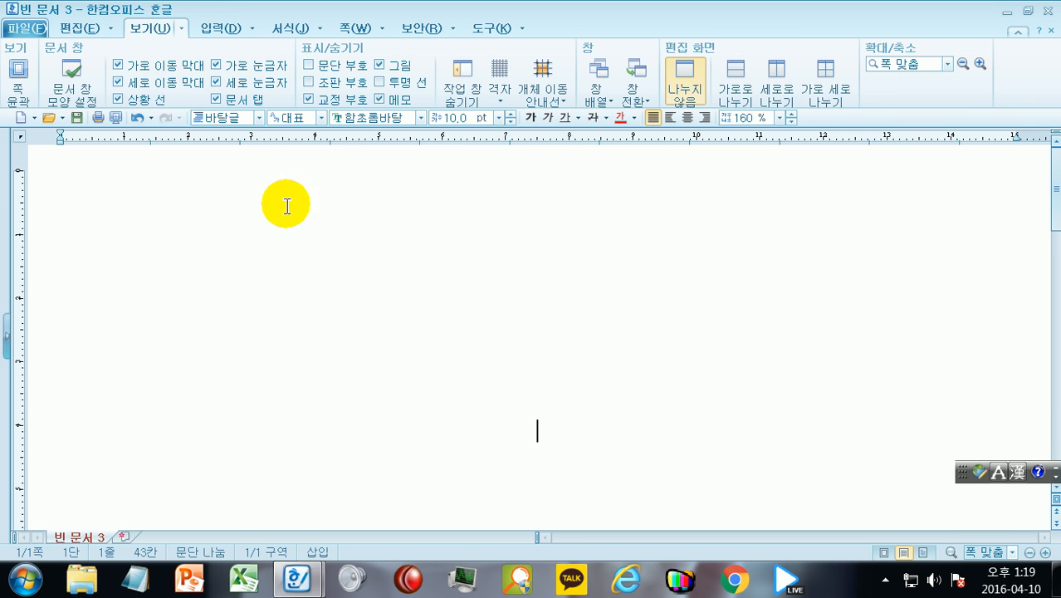
click(380, 83)
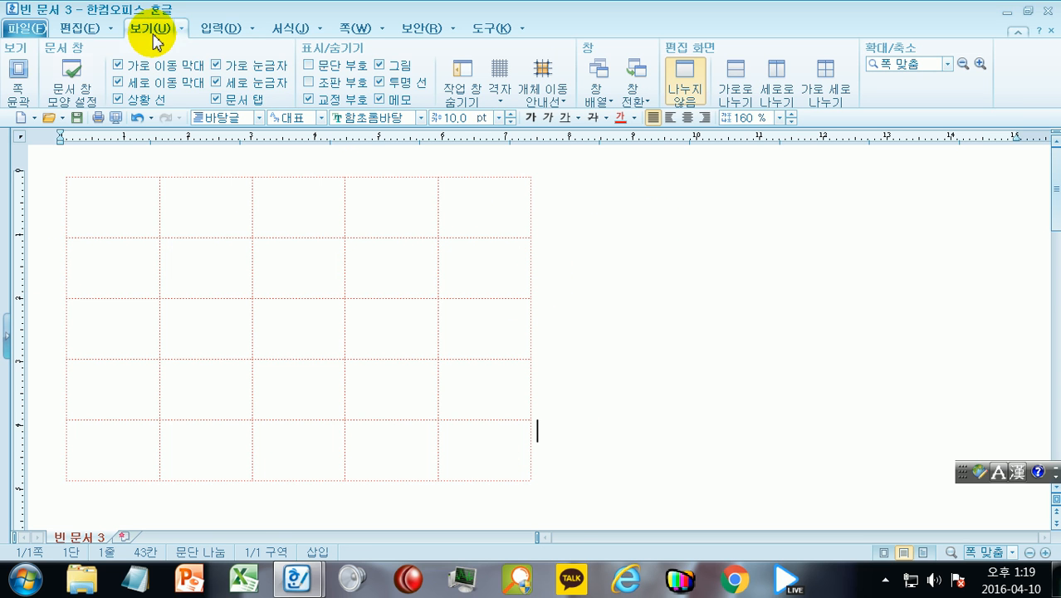
click(381, 83)
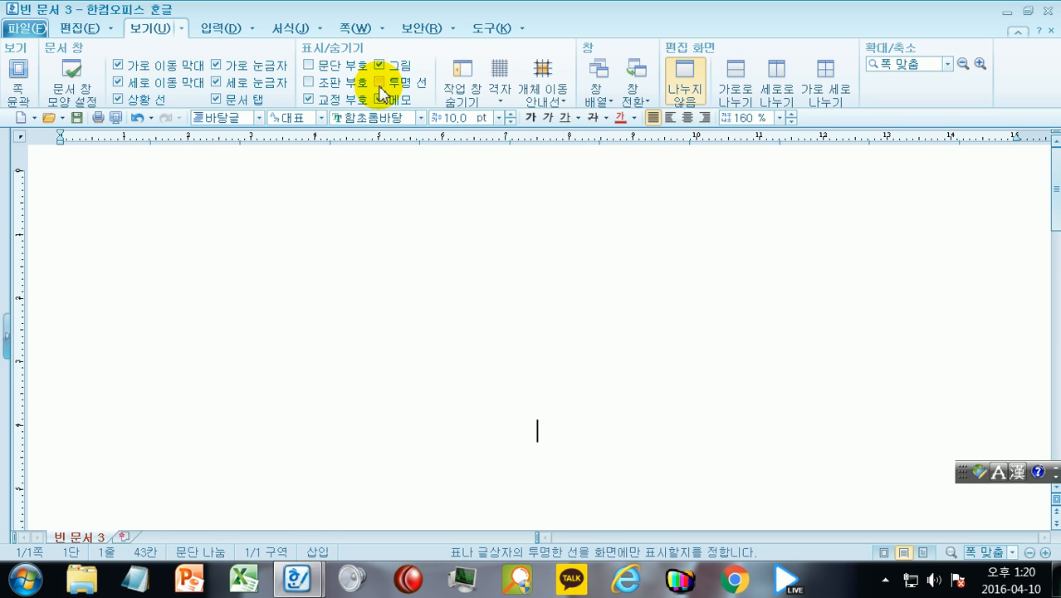
click(381, 83)
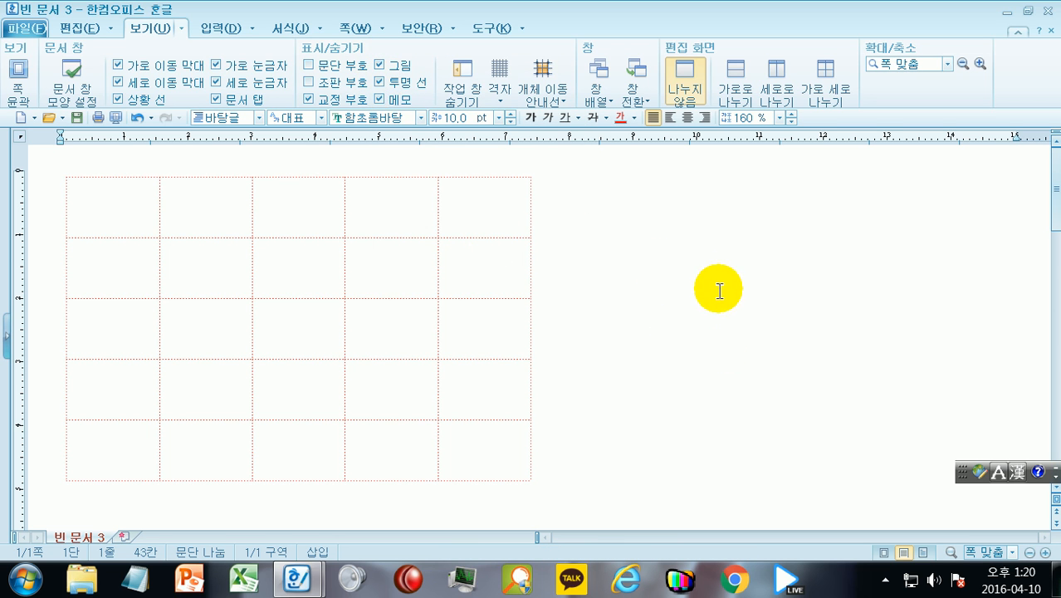
Set every inner and outer border of all the table's cells to a solid 0.12 mm black line
click(80, 27)
click(106, 216)
key(F5)
key(F5)
key(F5)
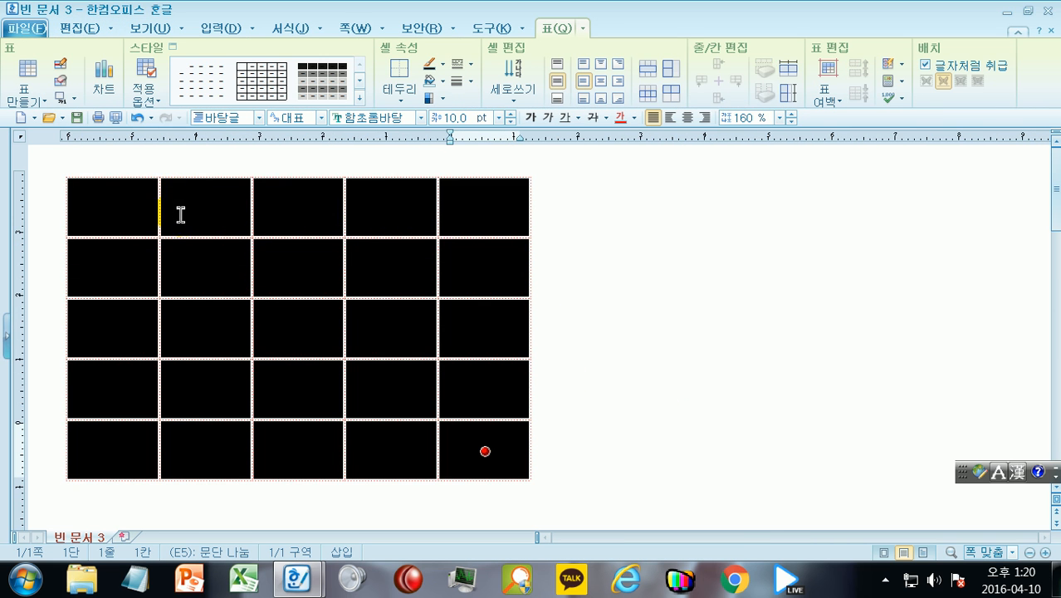
key(l)
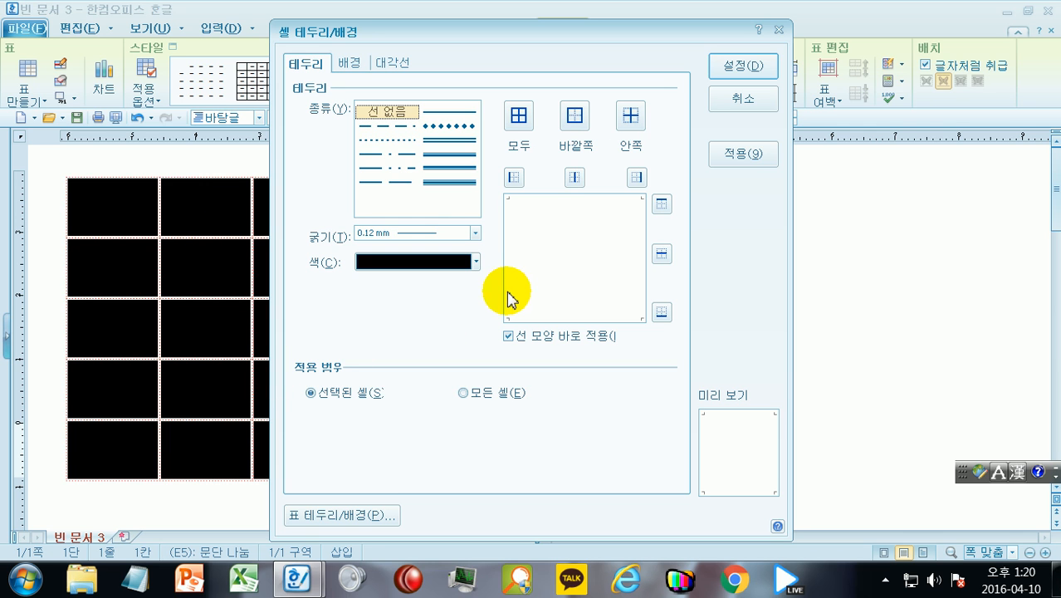
click(450, 126)
click(519, 116)
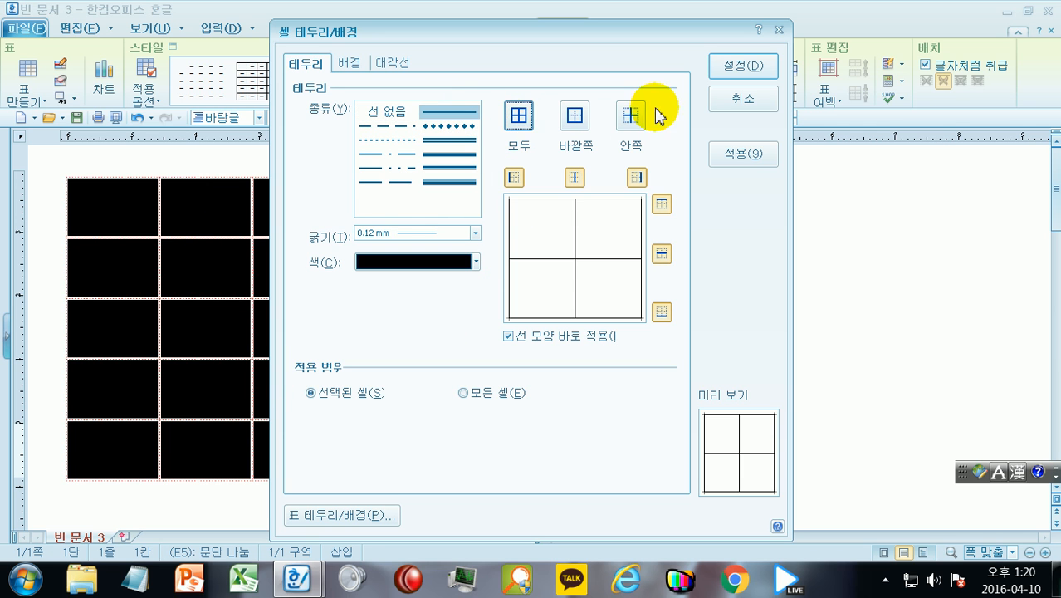
click(743, 67)
click(635, 395)
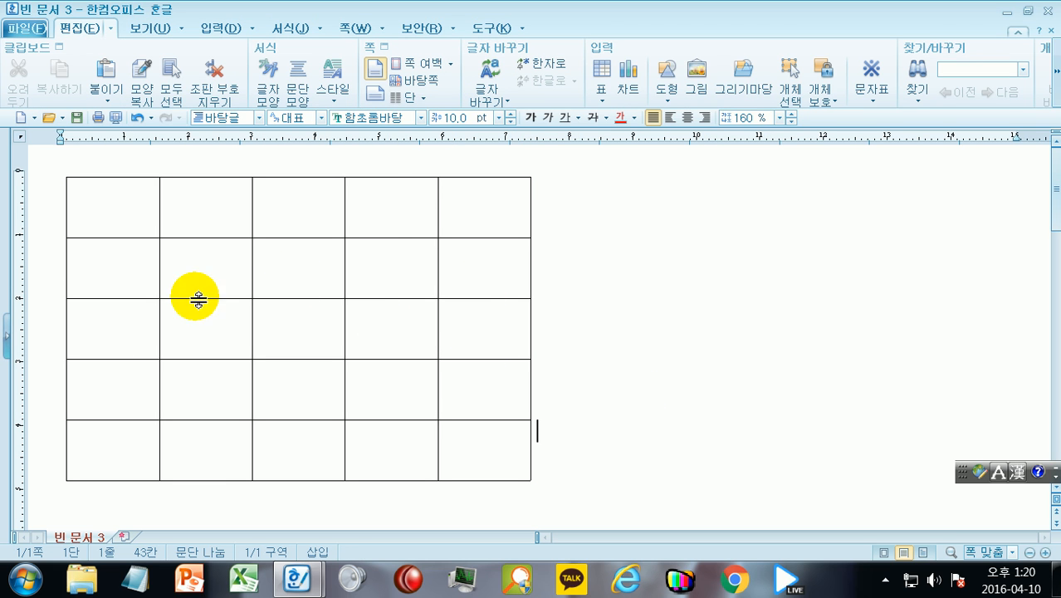
Set the left, inner vertical and right borders of the second to fourth columns to 선 없음 across all five rows
click(218, 258)
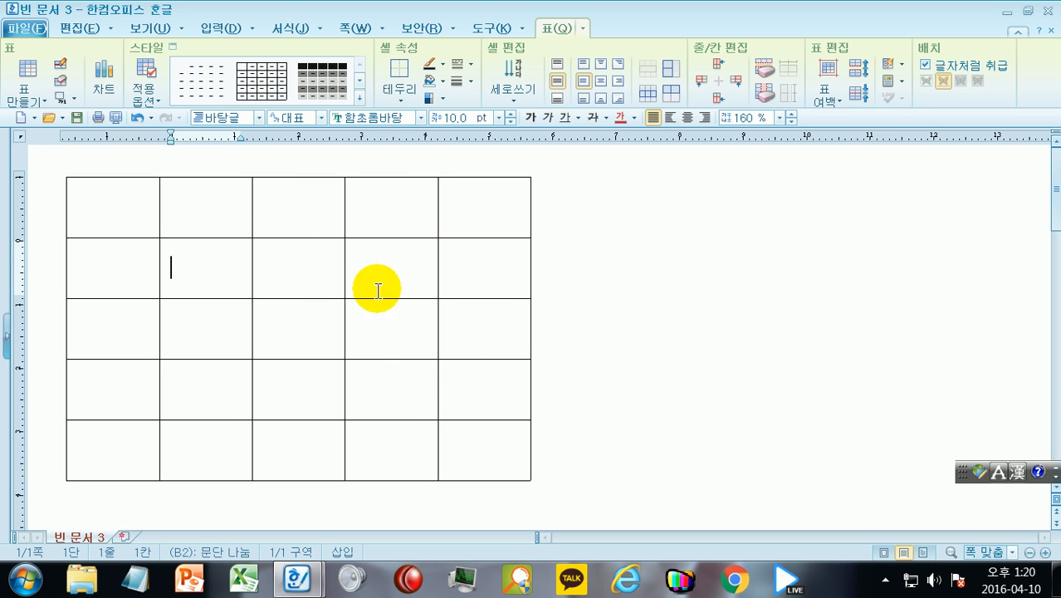
drag(206, 207, 422, 437)
key(l)
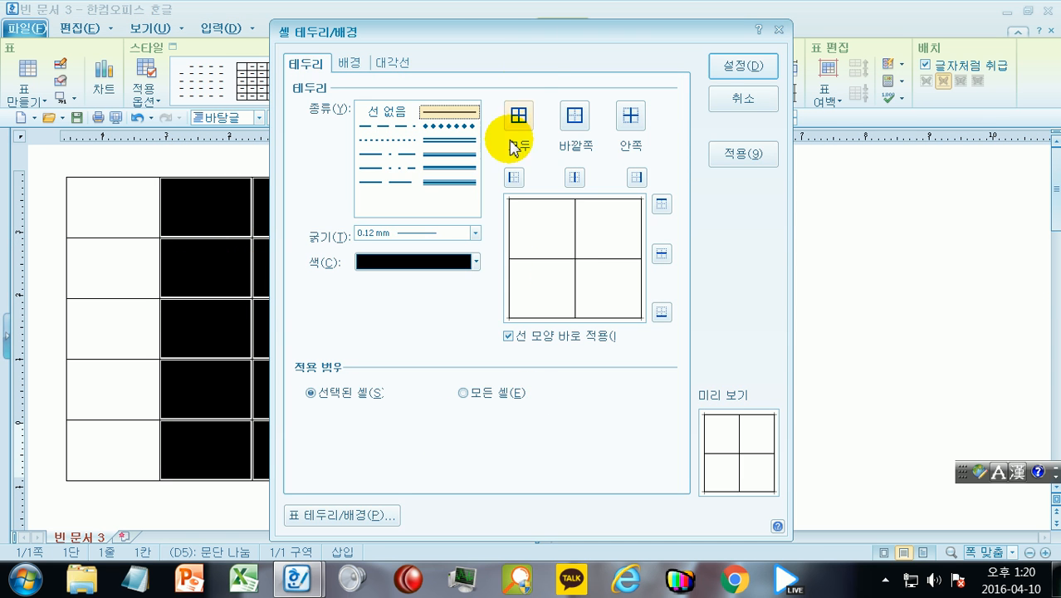
drag(541, 28, 706, 37)
click(544, 115)
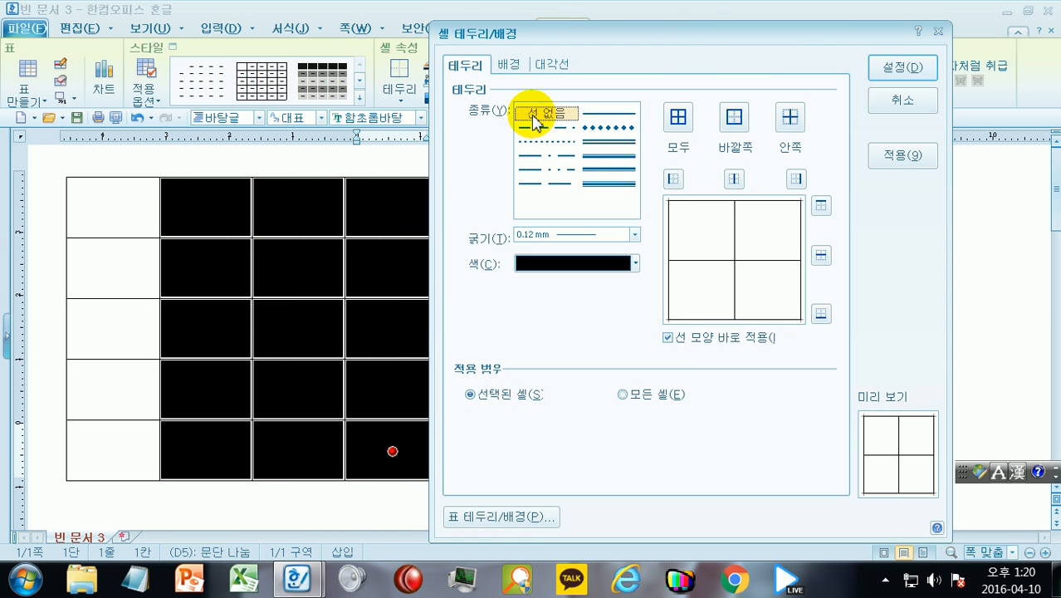
click(674, 179)
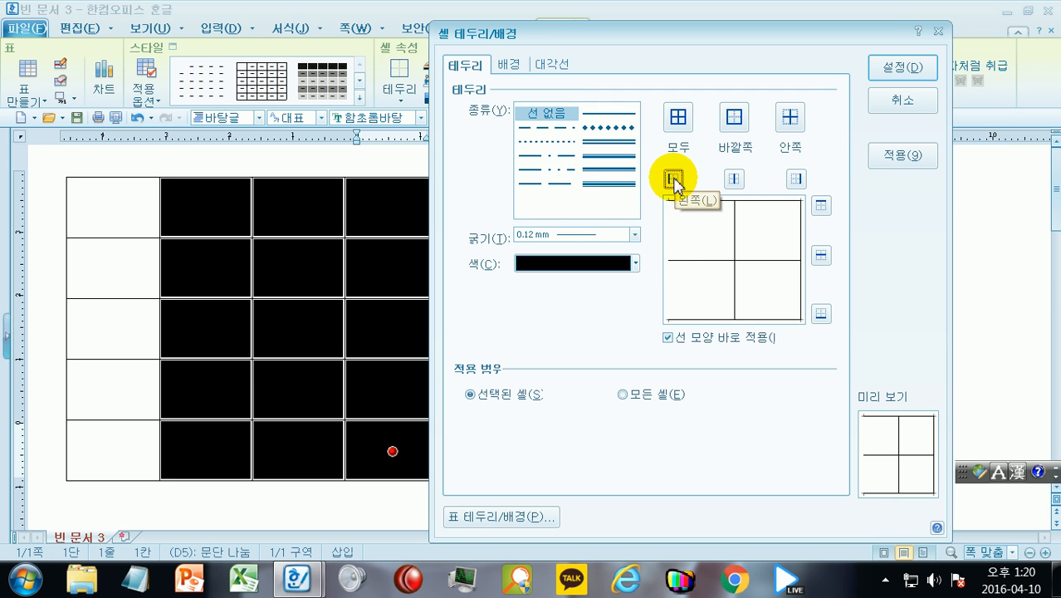
click(733, 182)
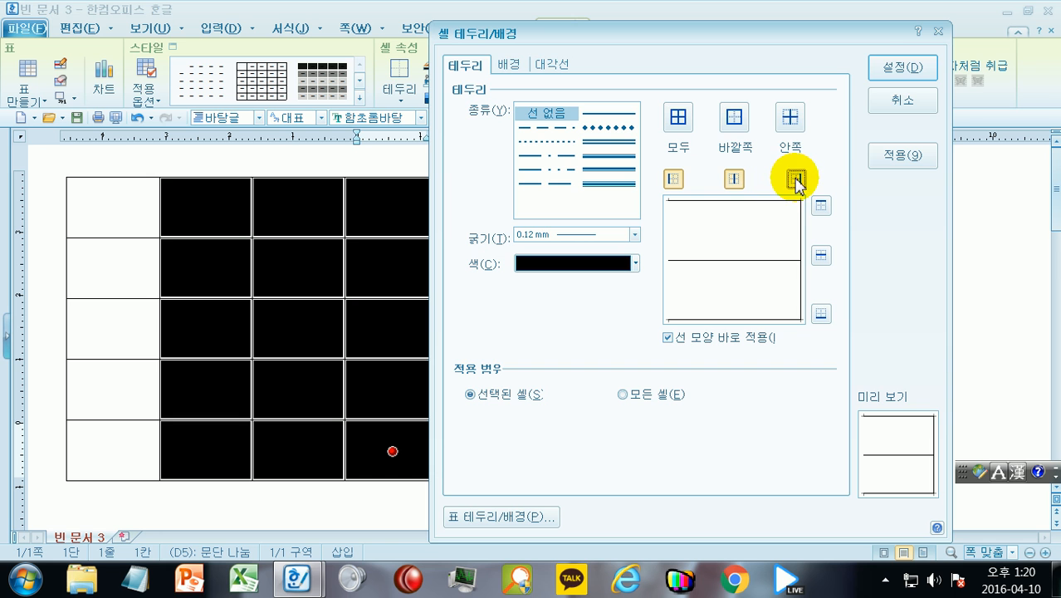
click(888, 66)
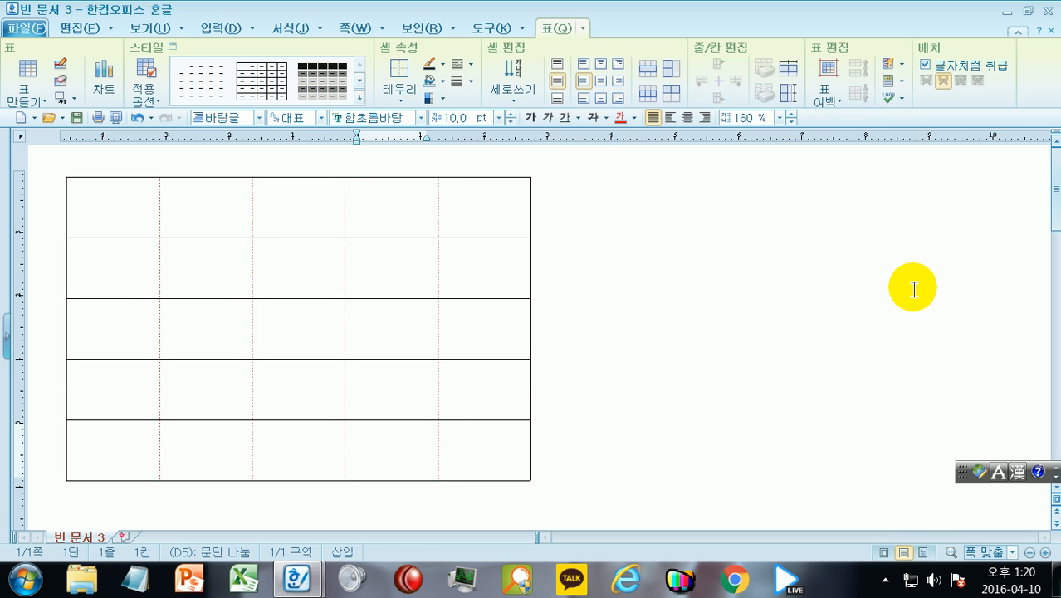
Turn off the 투명 선 display for the document
click(913, 288)
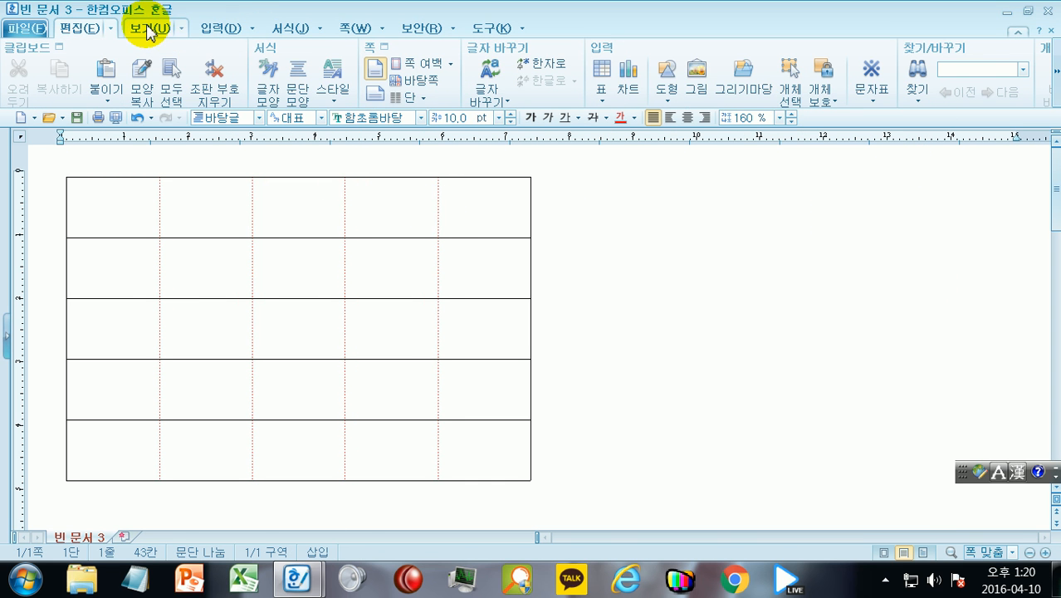
click(148, 32)
click(390, 82)
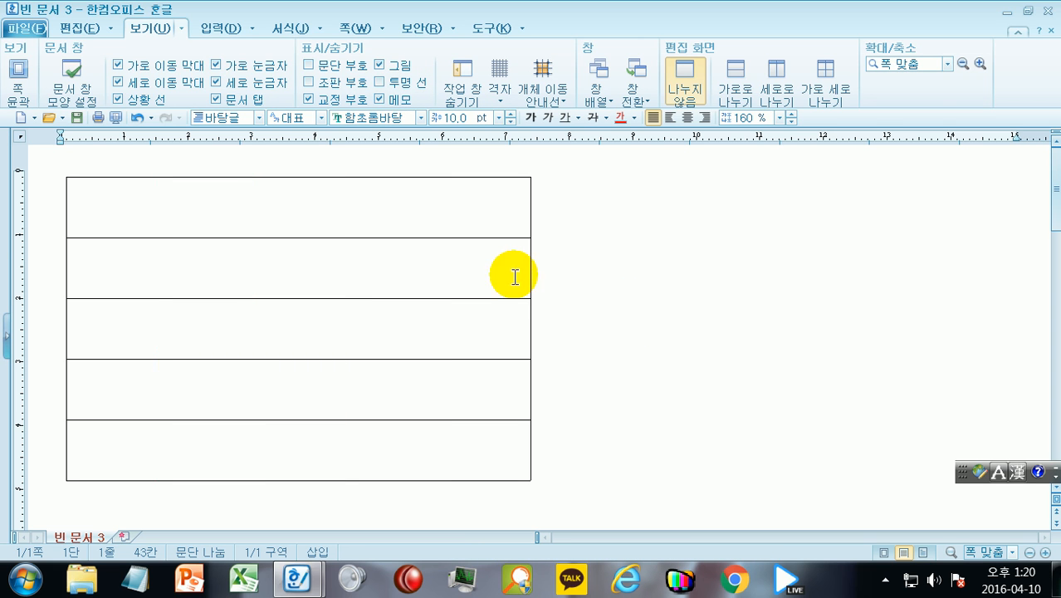
Set the upper, inner horizontal and lower borders of the third column's cells in rows two to four to 선 없음
click(309, 281)
drag(312, 286, 329, 400)
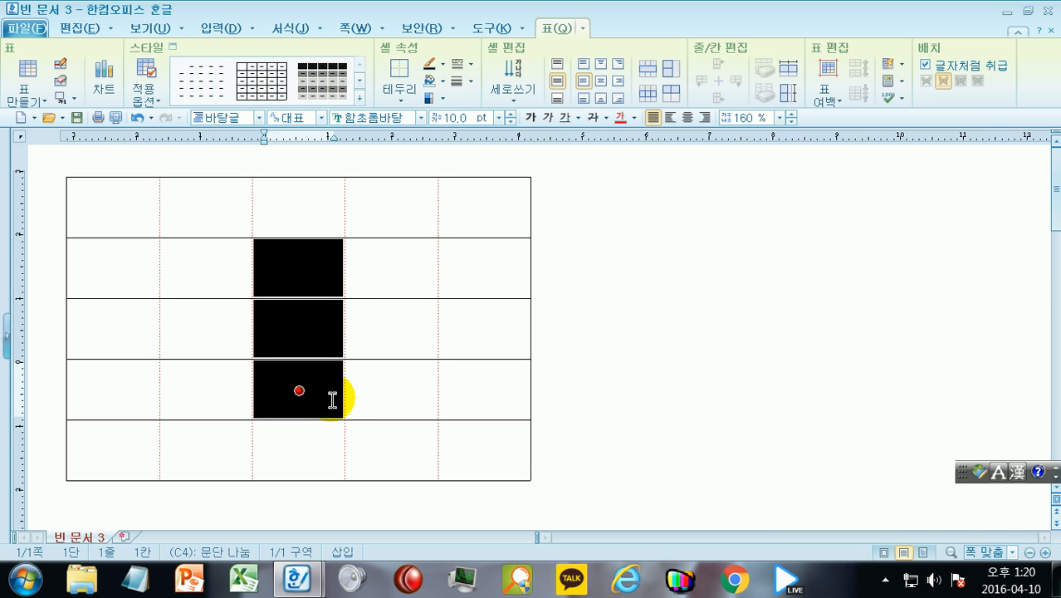
key(l)
click(387, 112)
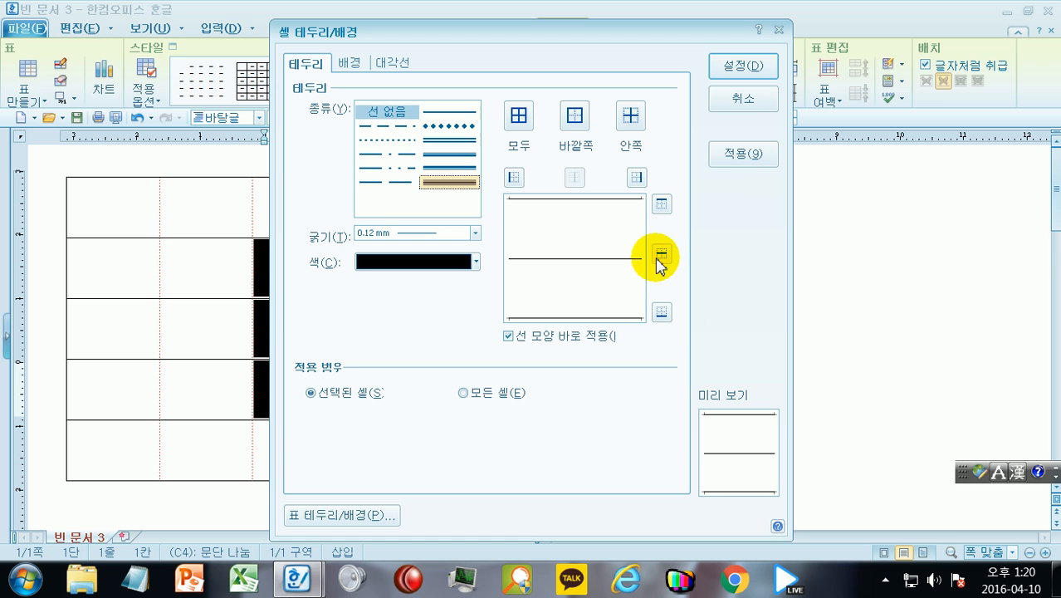
click(661, 206)
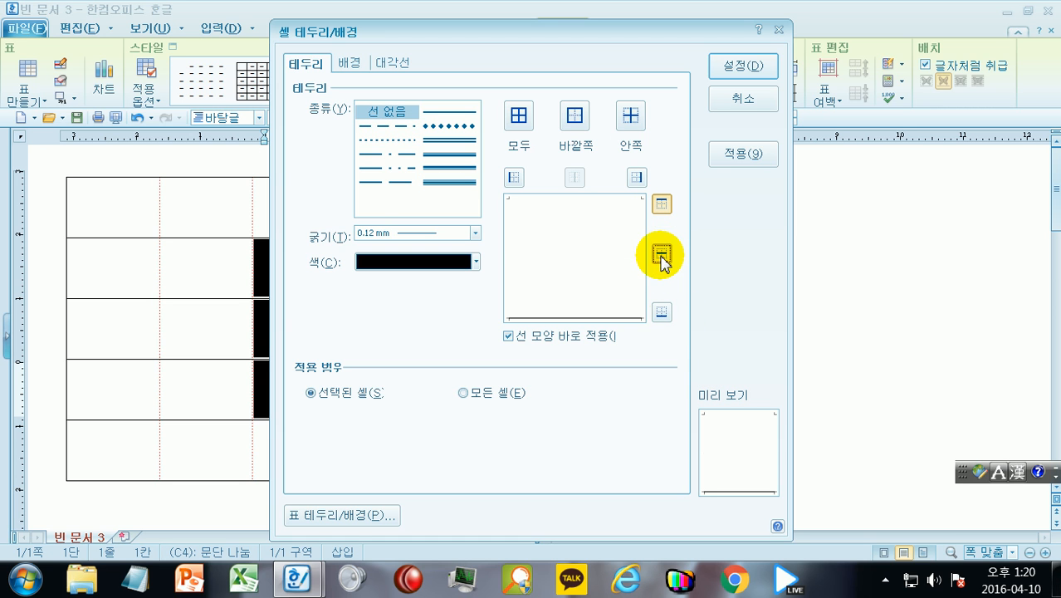
click(661, 256)
click(661, 313)
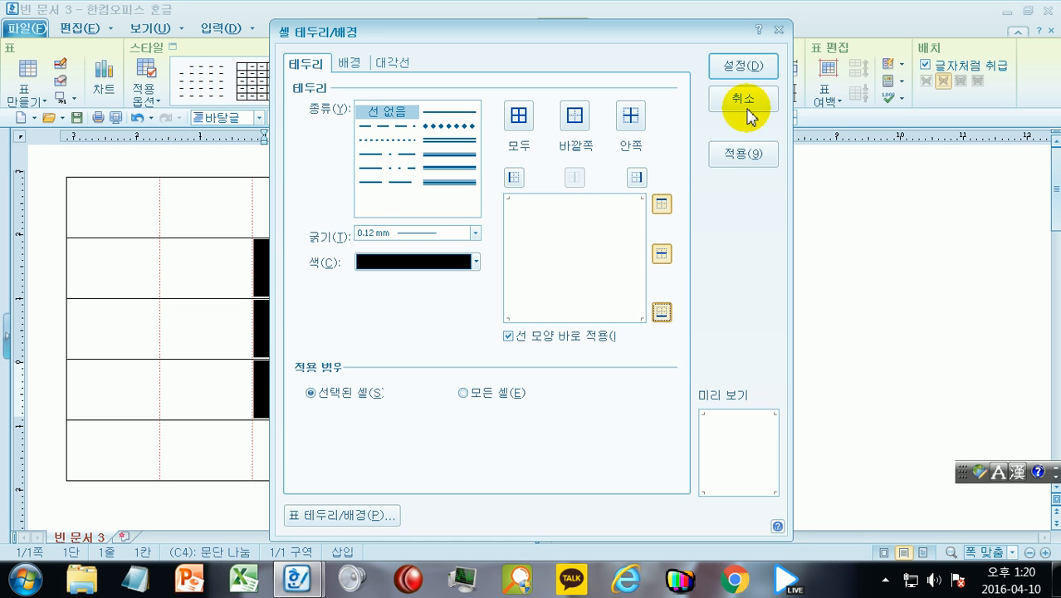
click(739, 66)
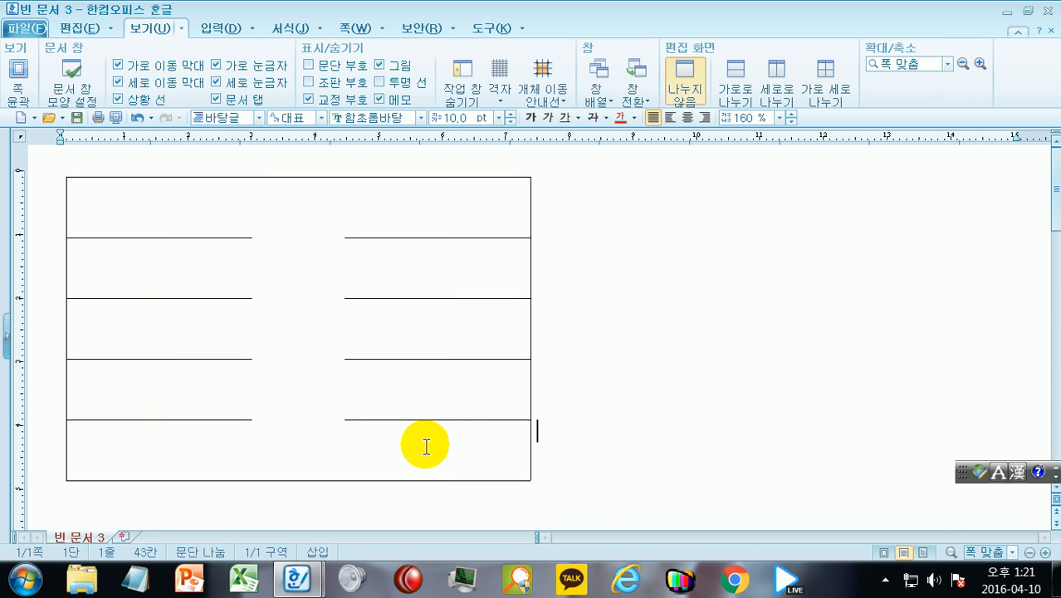
Restore solid 0.12 mm black lines on all inner and outer borders of the whole table
drag(113, 193, 539, 451)
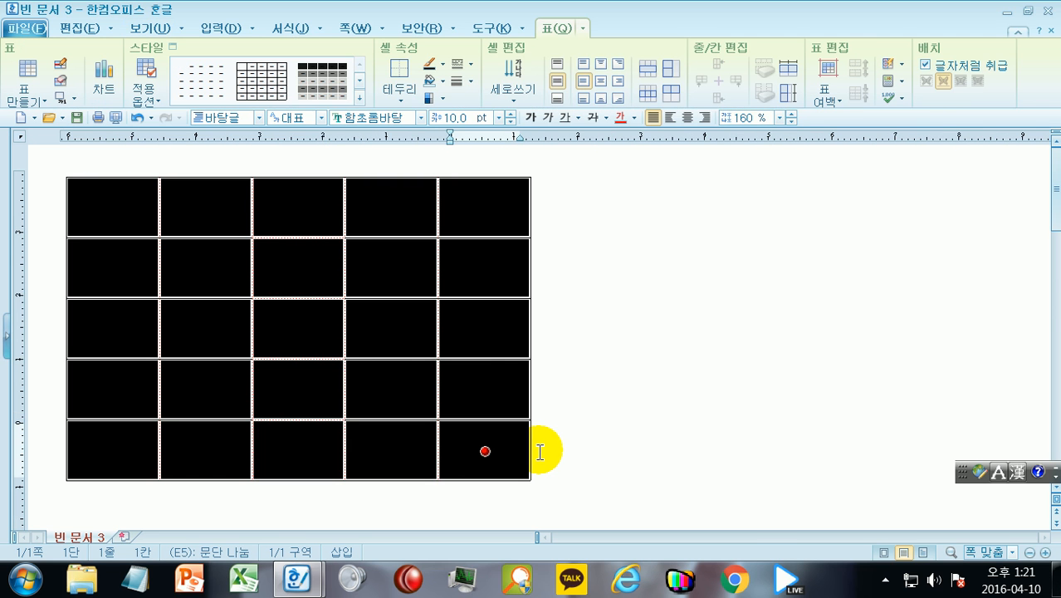
key(l)
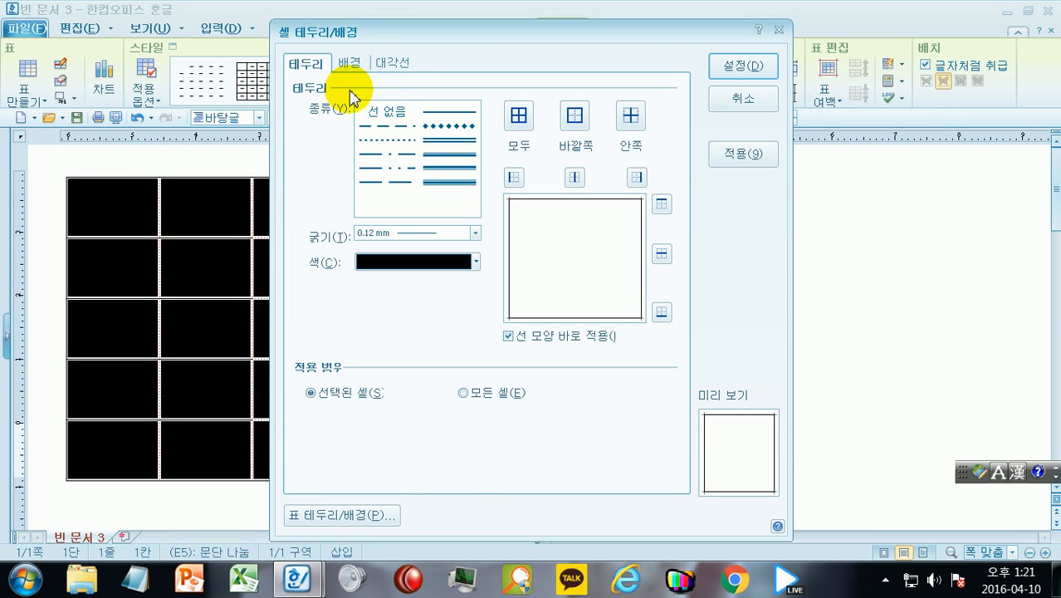
click(453, 118)
click(519, 115)
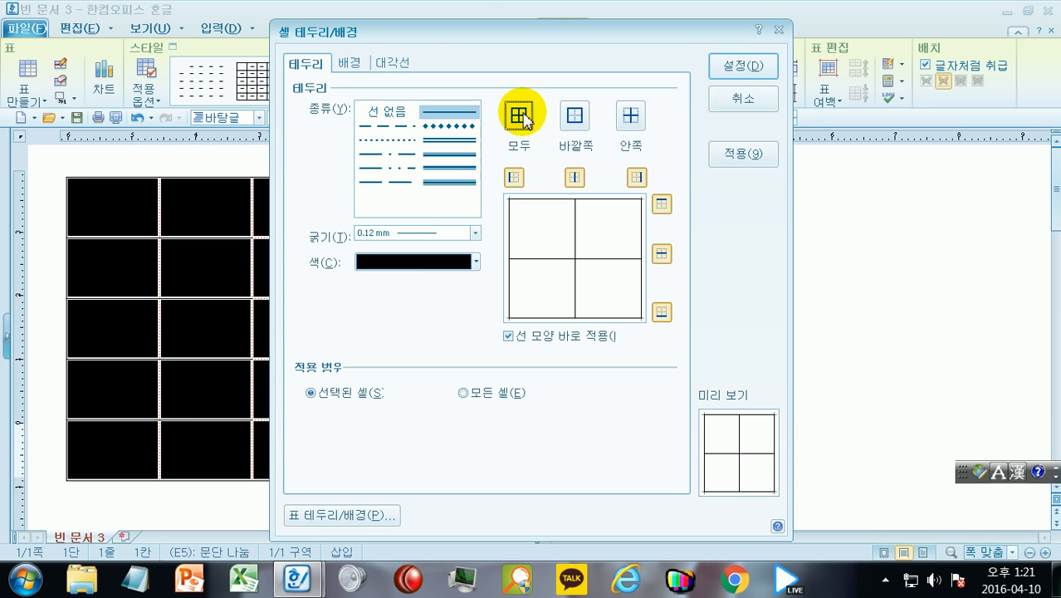
click(743, 65)
click(704, 287)
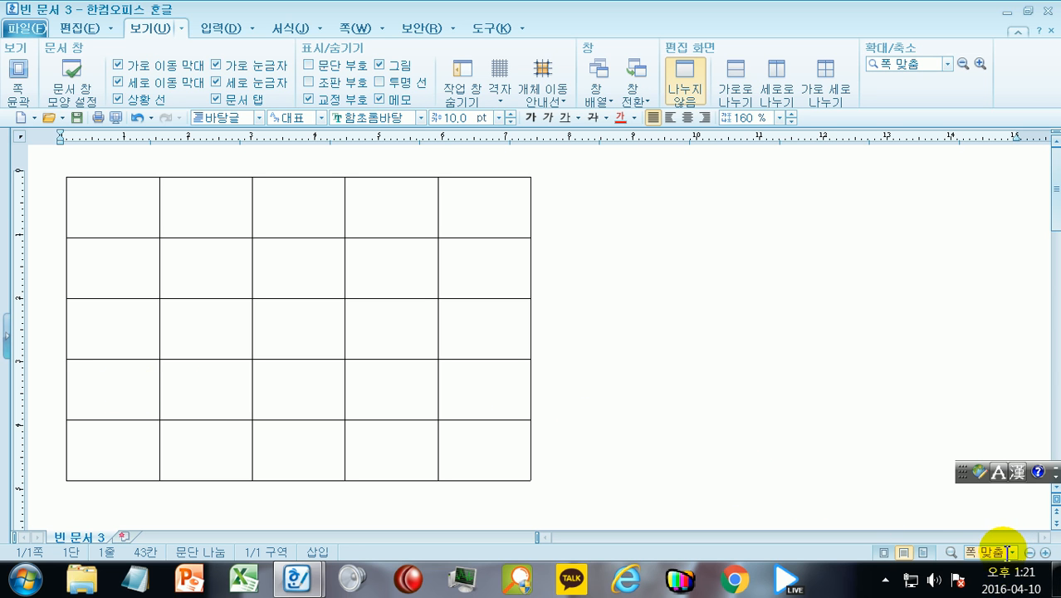
Add a single solid 0.1 mm black \ 대각선 to the first cell of the table's top row
click(1012, 552)
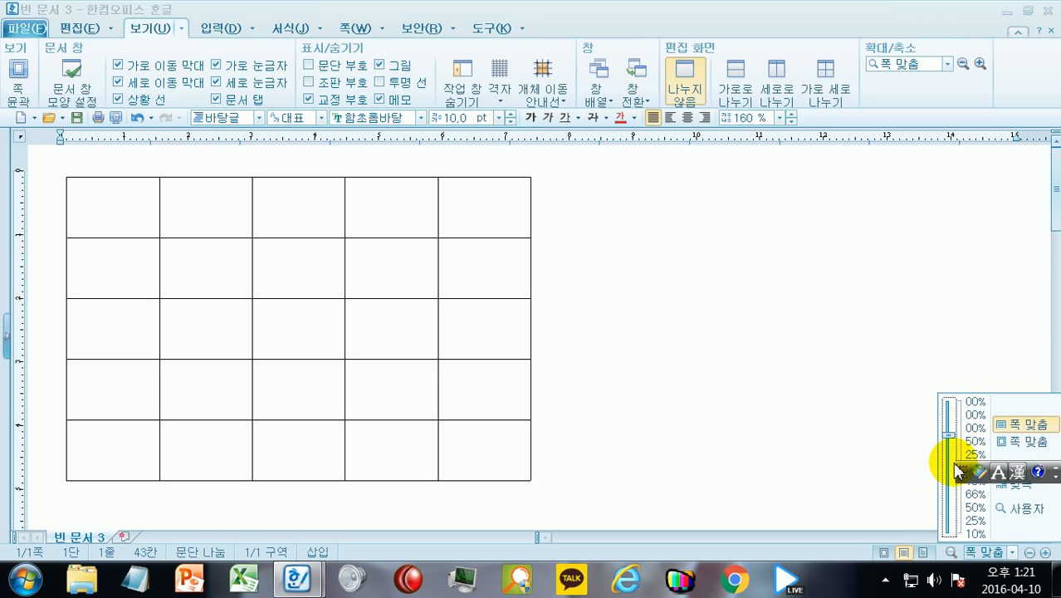
drag(949, 440, 946, 407)
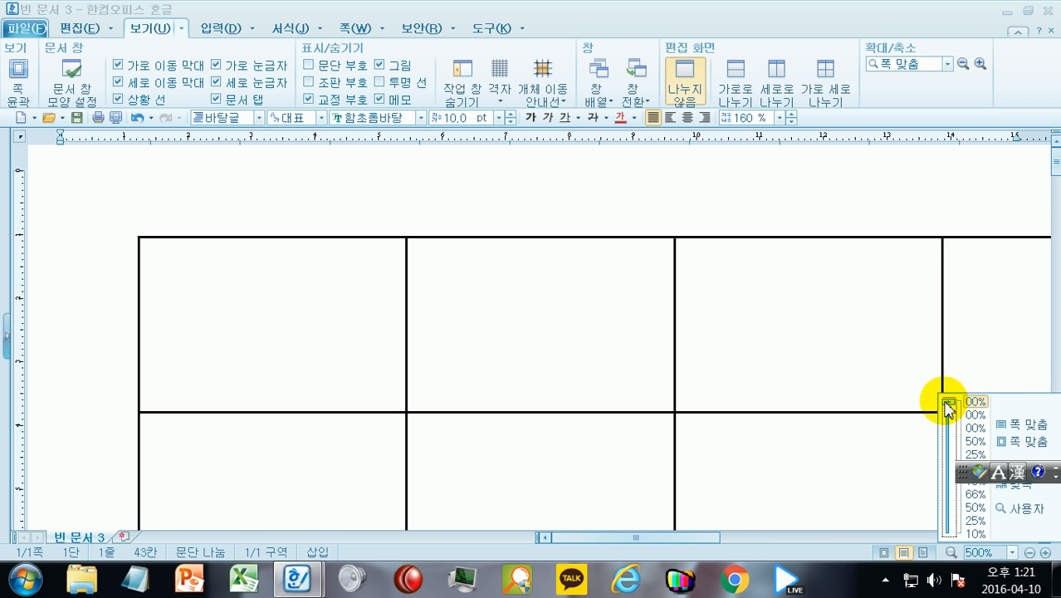
click(290, 290)
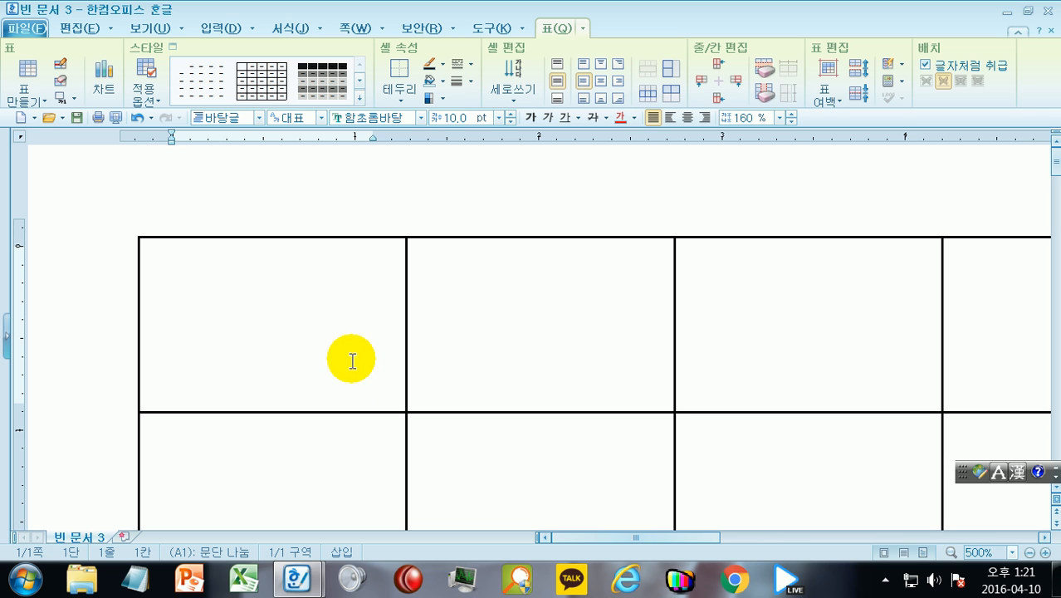
key(F5)
key(l)
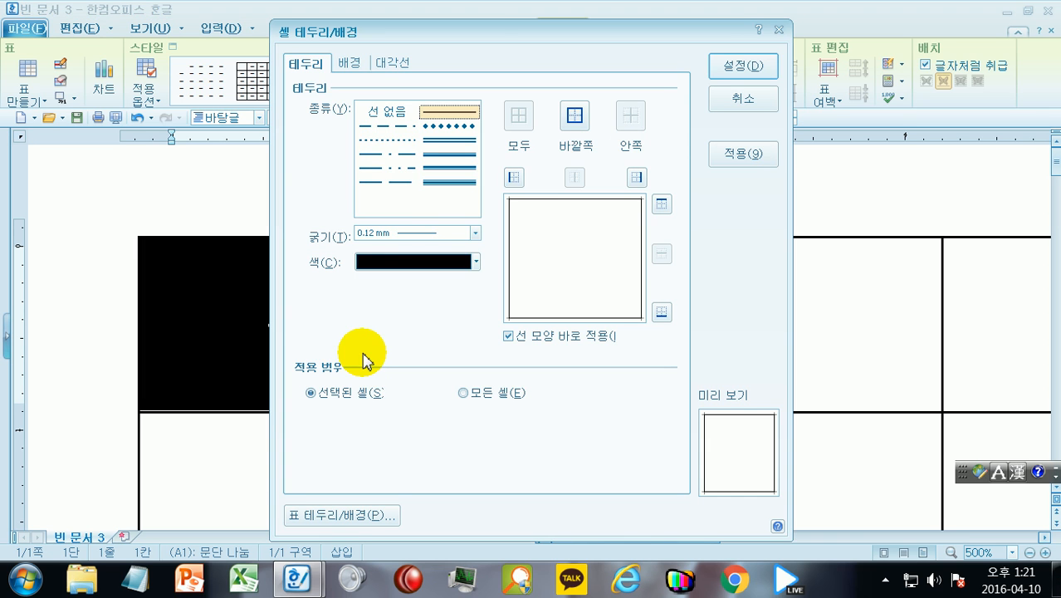
click(394, 64)
click(370, 180)
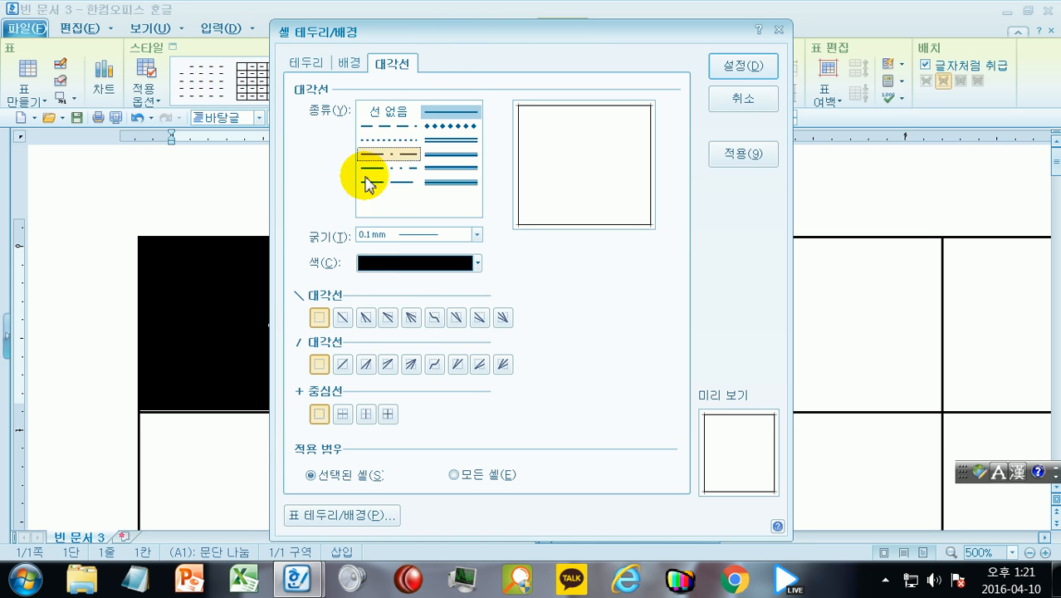
click(343, 316)
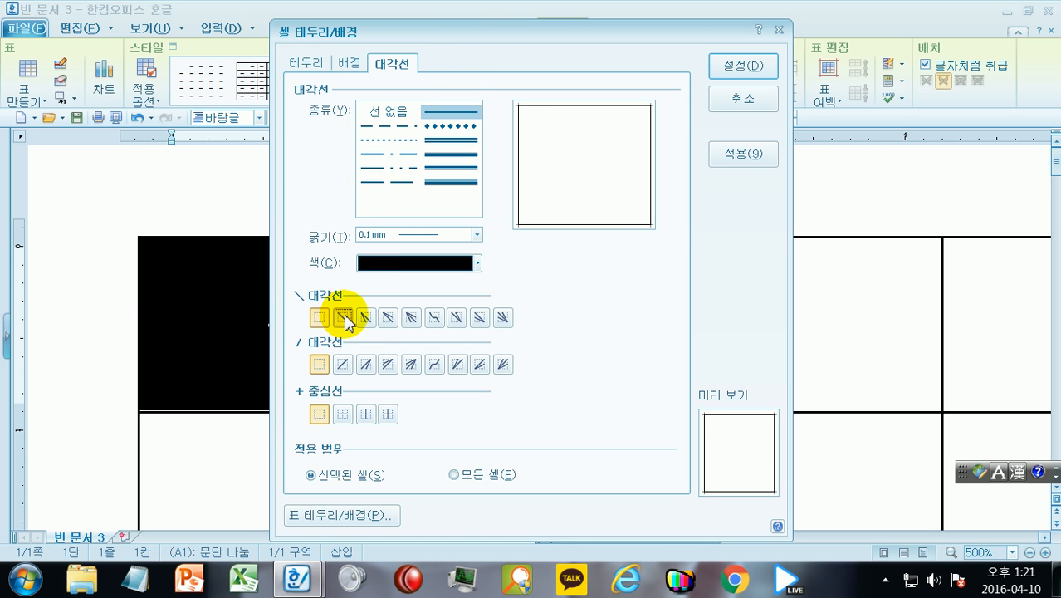
click(772, 71)
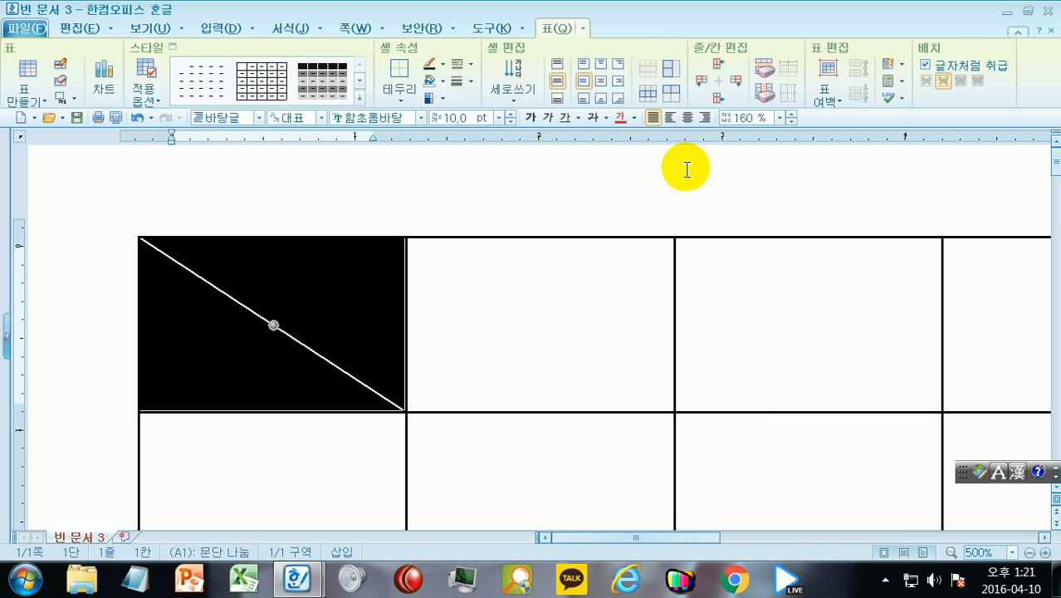
key(Escape)
Remove the diagonal line from the table's first cell by setting its 대각선 line type to 선 없음
click(239, 315)
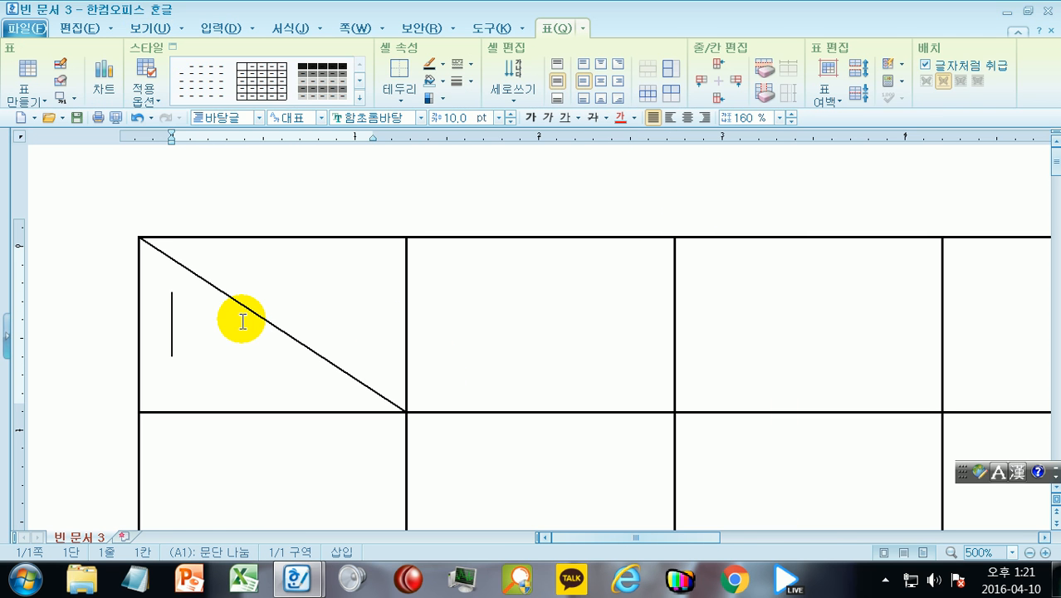
key(F5)
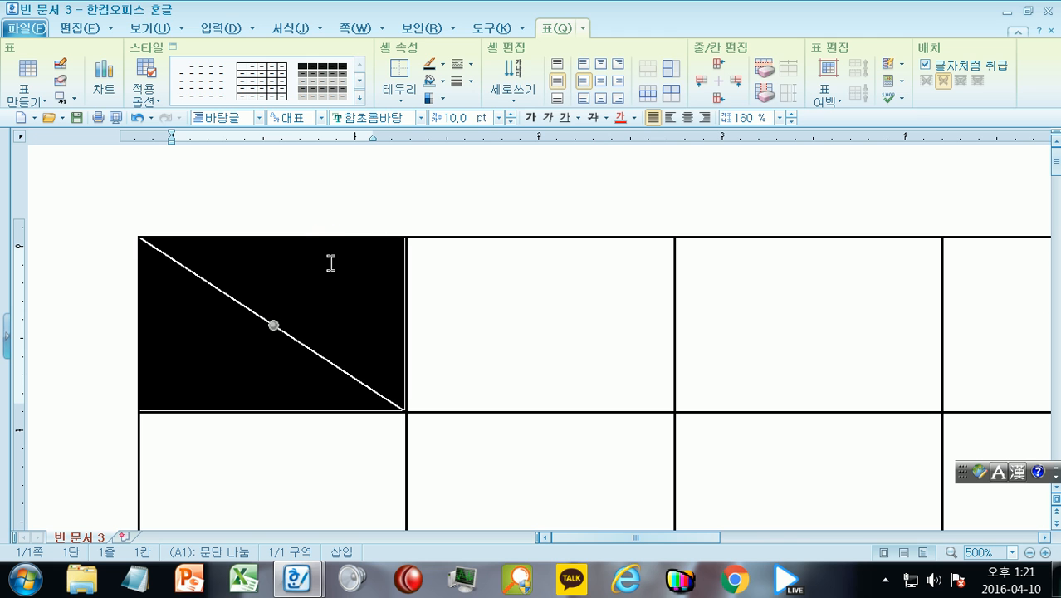
key(l)
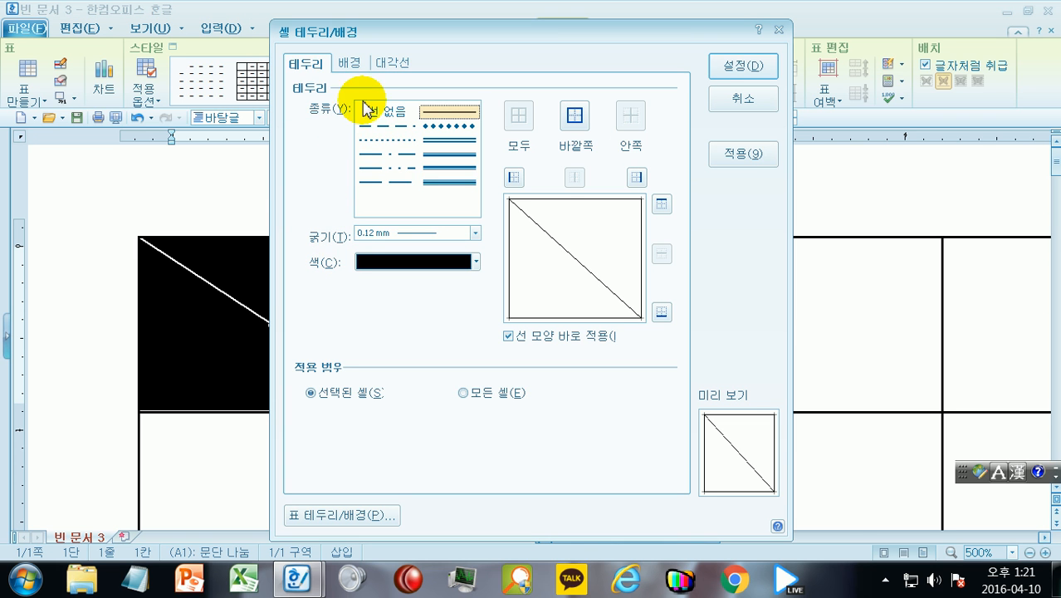
click(390, 63)
click(382, 110)
click(743, 65)
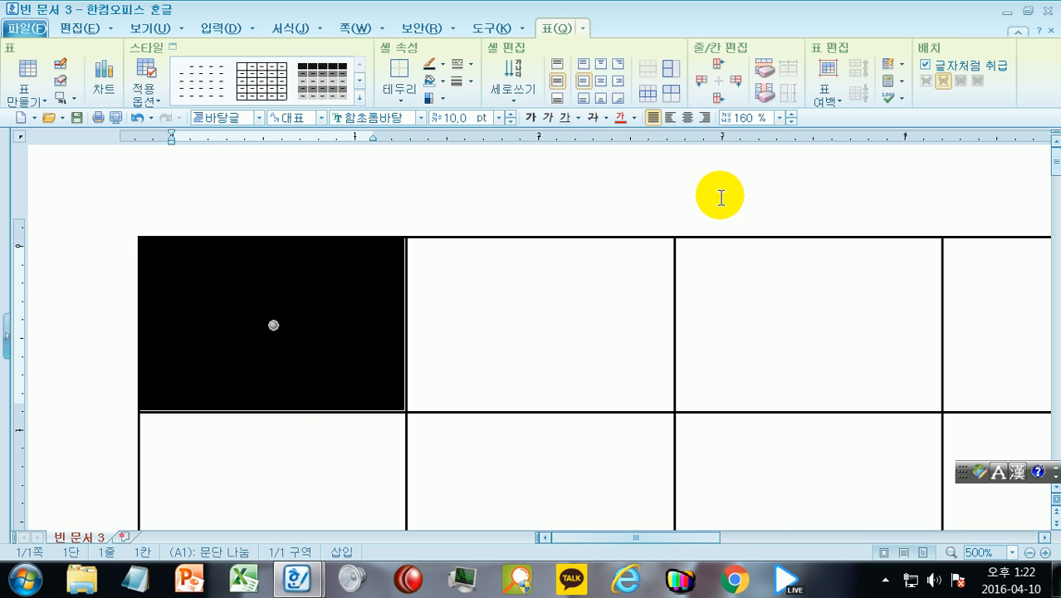
click(678, 185)
Add single solid 0.1 mm black \ 대각선 lines to the first two cells of the table's top row
drag(322, 298, 524, 304)
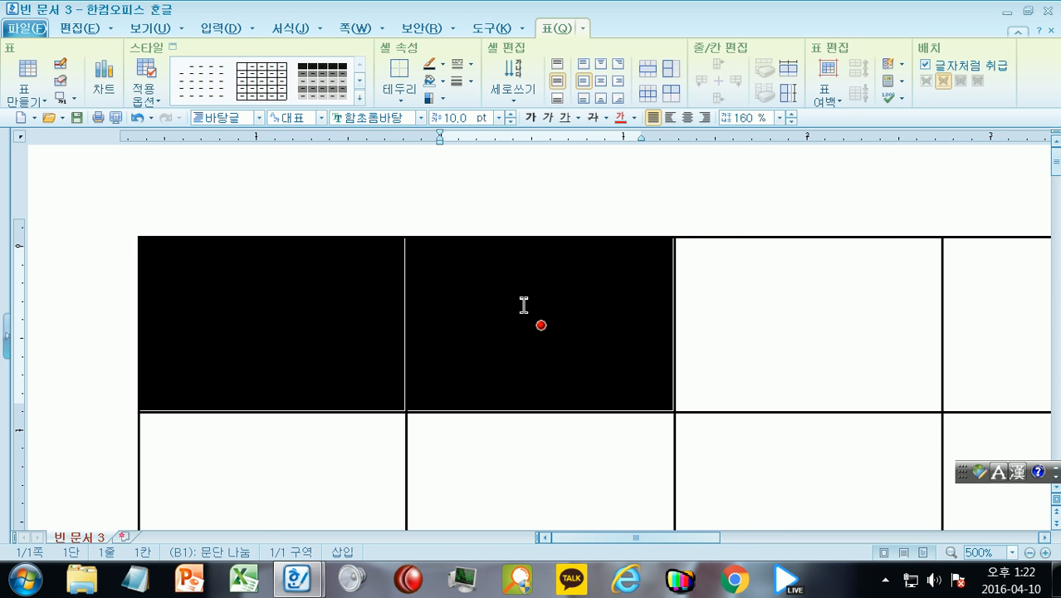
key(l)
click(400, 66)
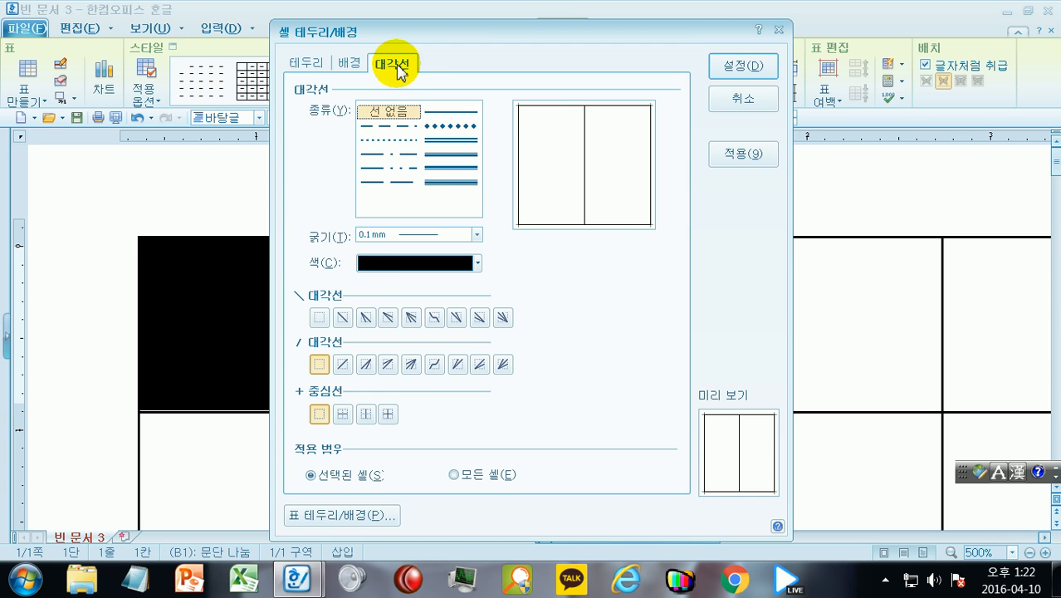
click(343, 317)
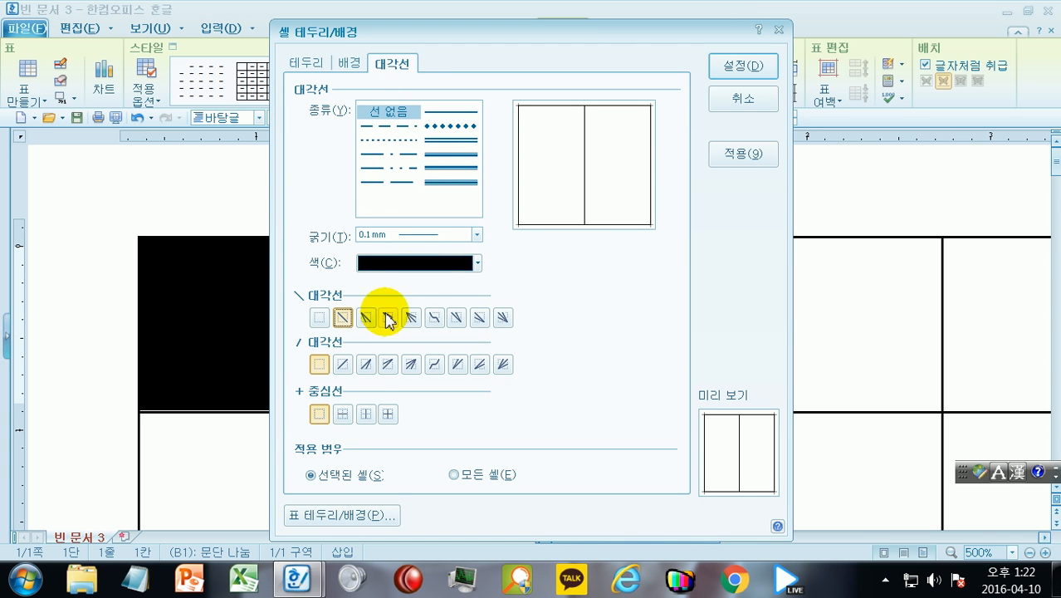
click(453, 115)
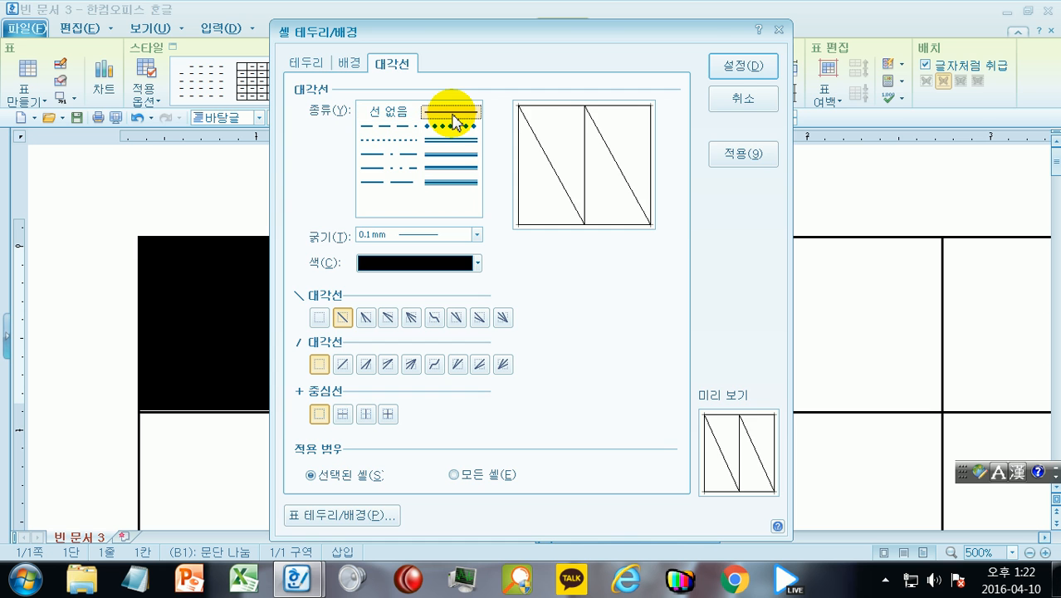
click(736, 66)
click(753, 166)
Add a single / 대각선 to the first two top-row cells so each holds crossed diagonals
drag(367, 306, 541, 321)
key(l)
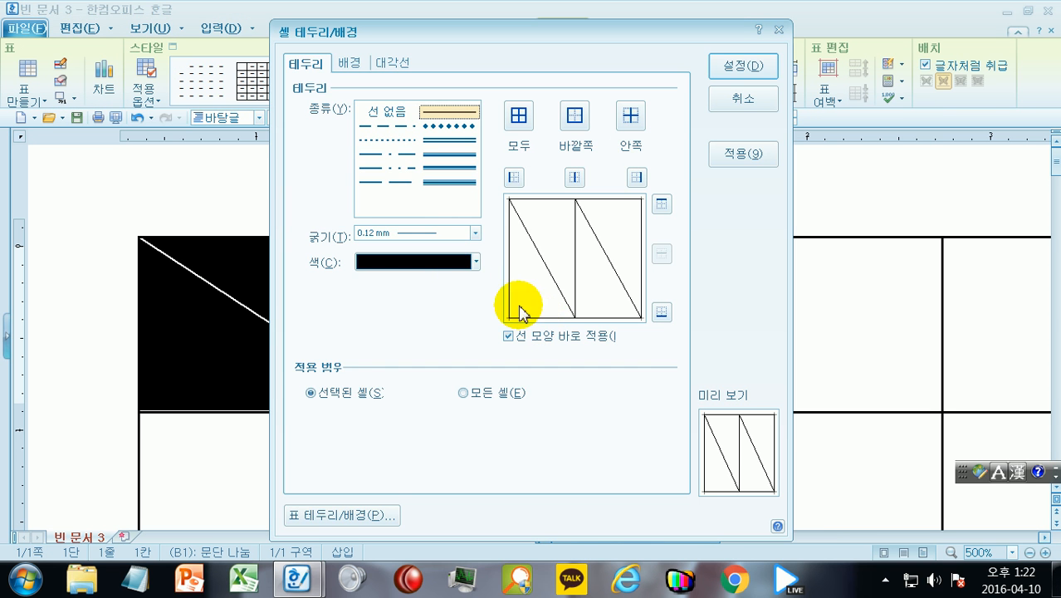
click(404, 67)
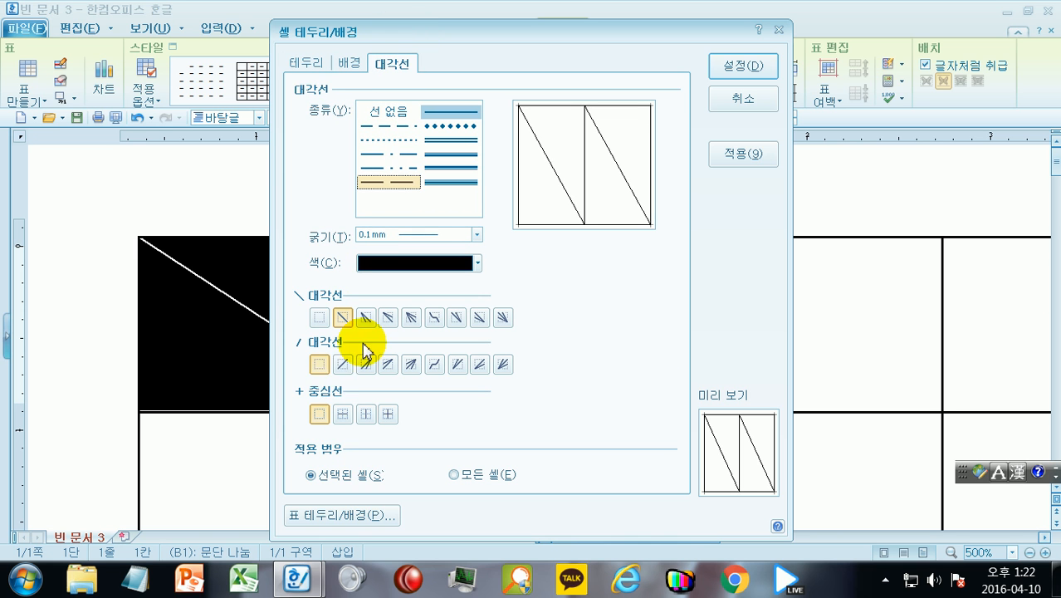
click(341, 364)
click(768, 69)
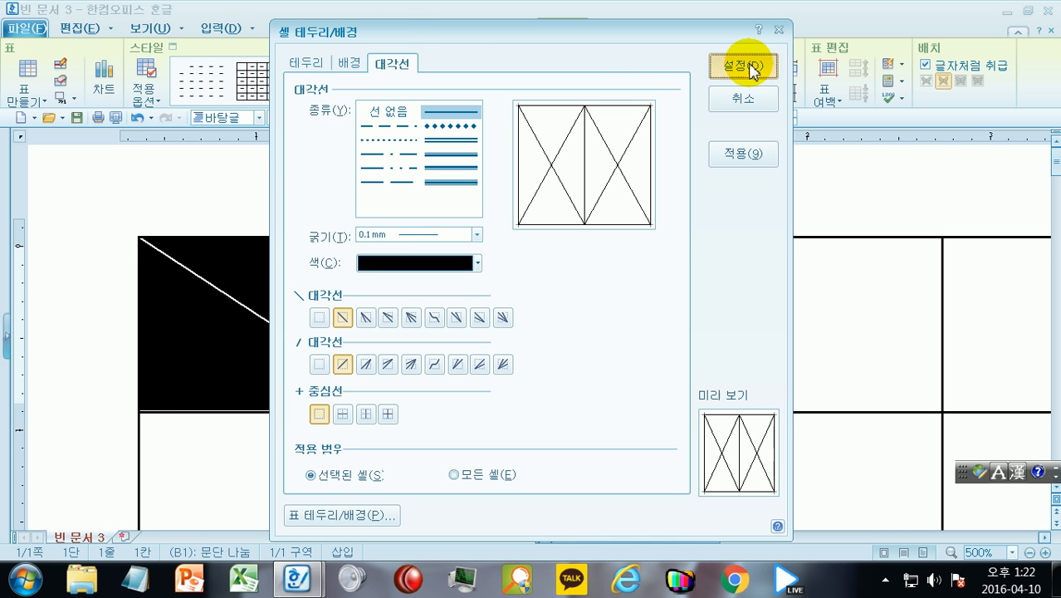
click(837, 235)
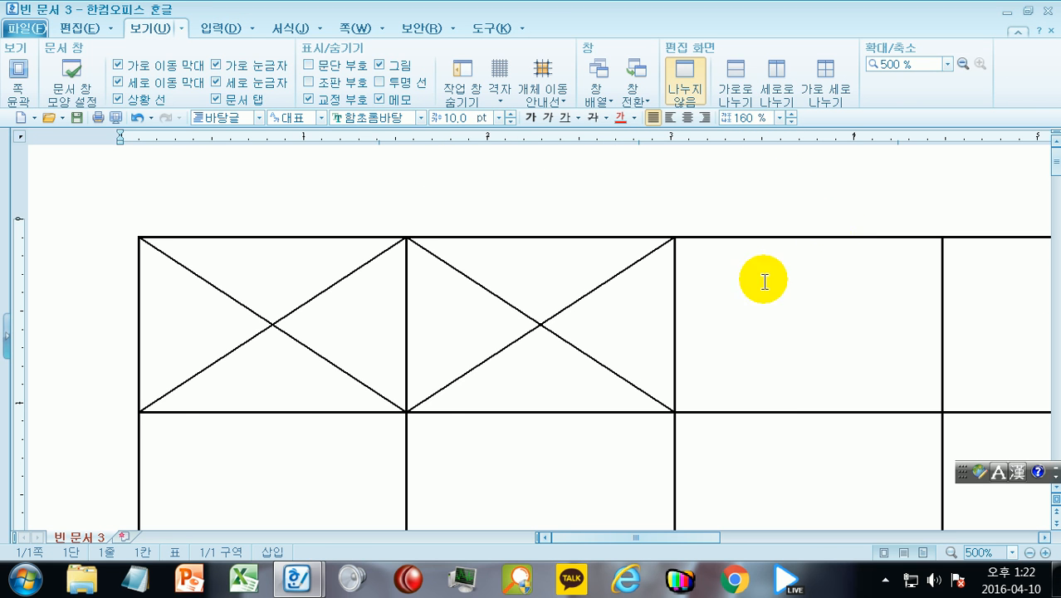
Remove the crossed diagonals from the first two top-row cells by setting the 대각선 line type to 선 없음
drag(315, 311, 594, 318)
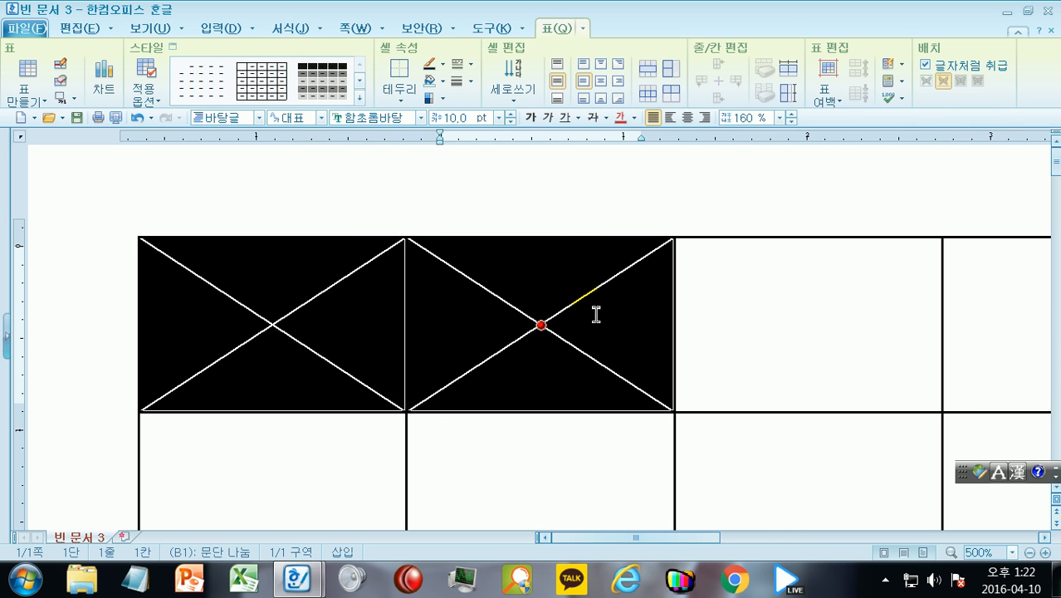
key(l)
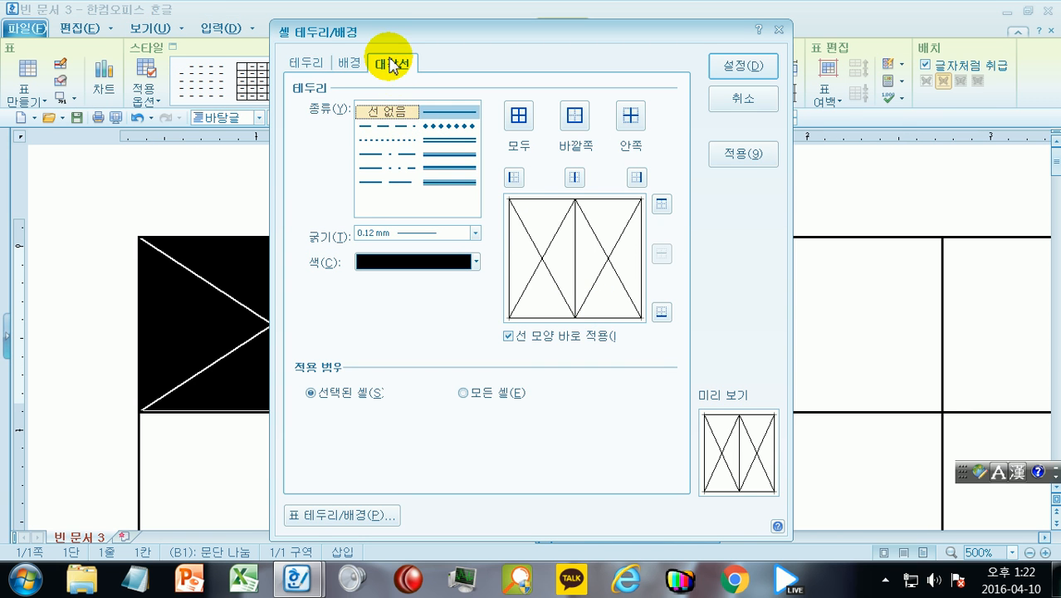
click(391, 65)
click(389, 111)
click(741, 70)
Give the table's first cell a single solid 0.1 mm black \ 대각선, with no / 대각선
click(355, 308)
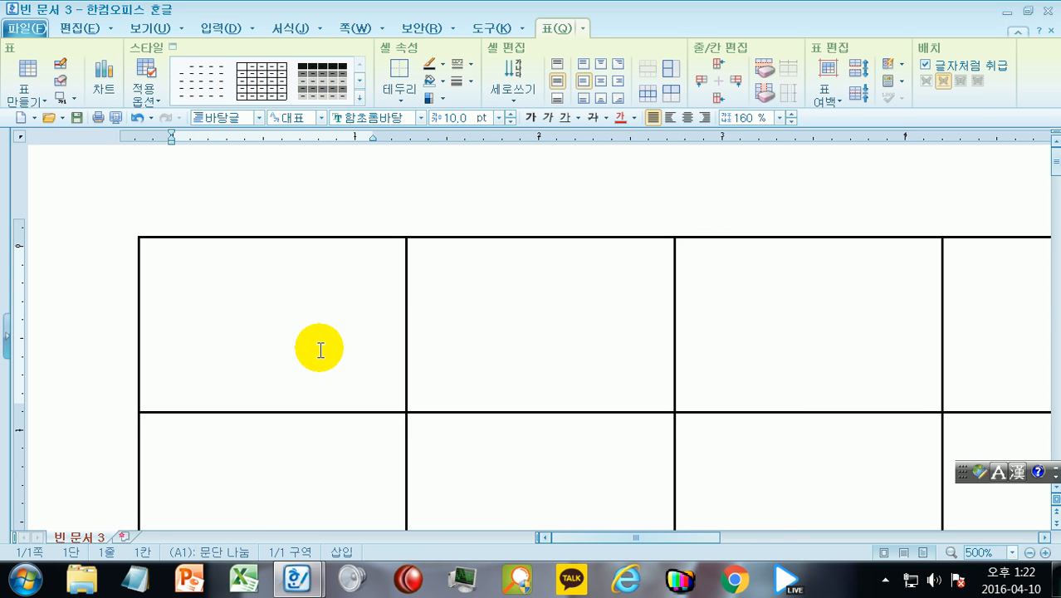
key(F5)
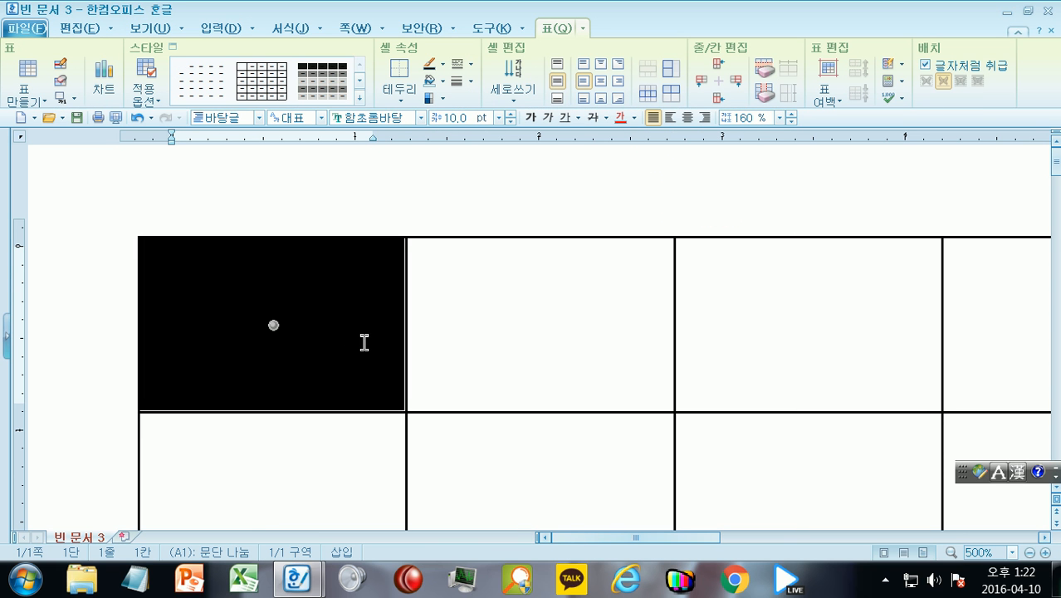
key(l)
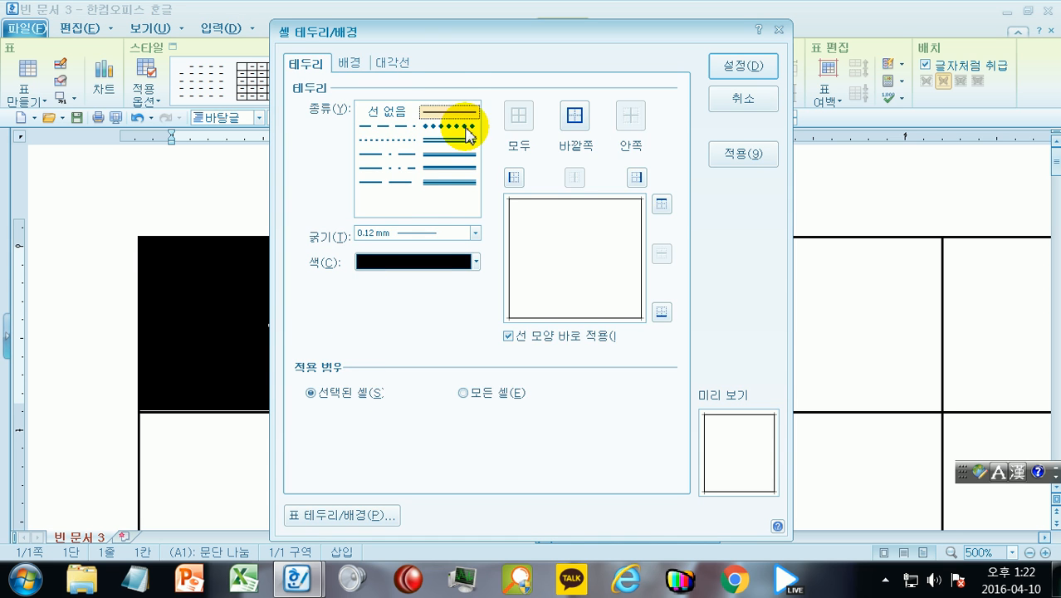
click(394, 65)
click(451, 182)
click(342, 318)
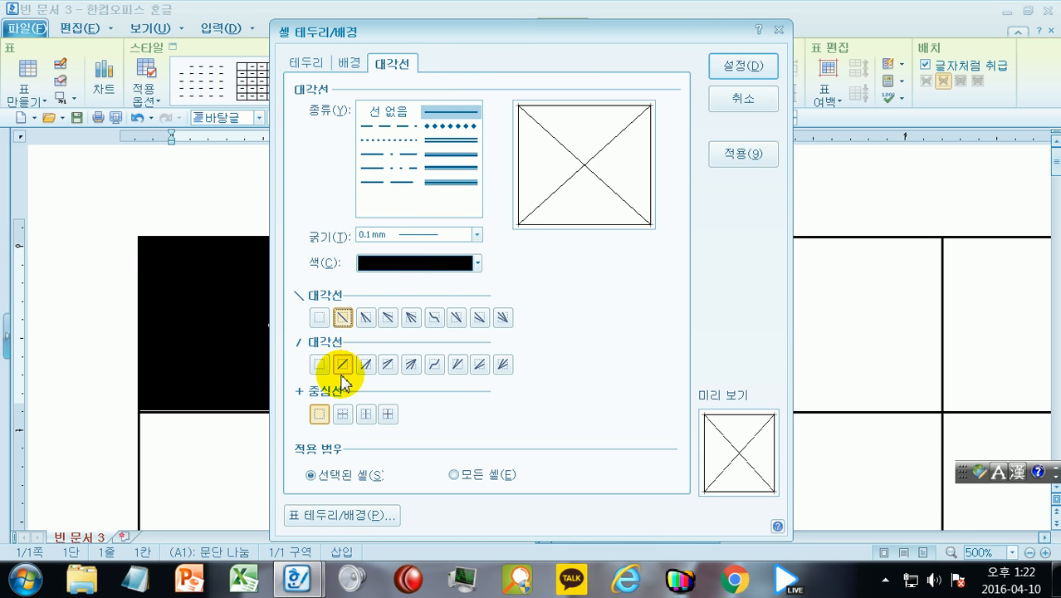
click(343, 365)
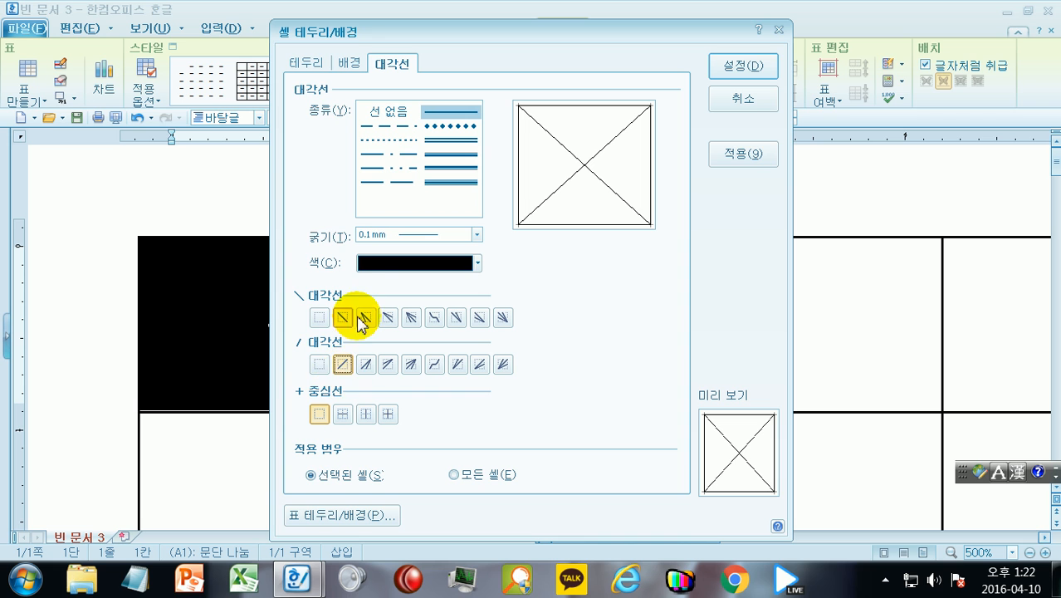
click(320, 365)
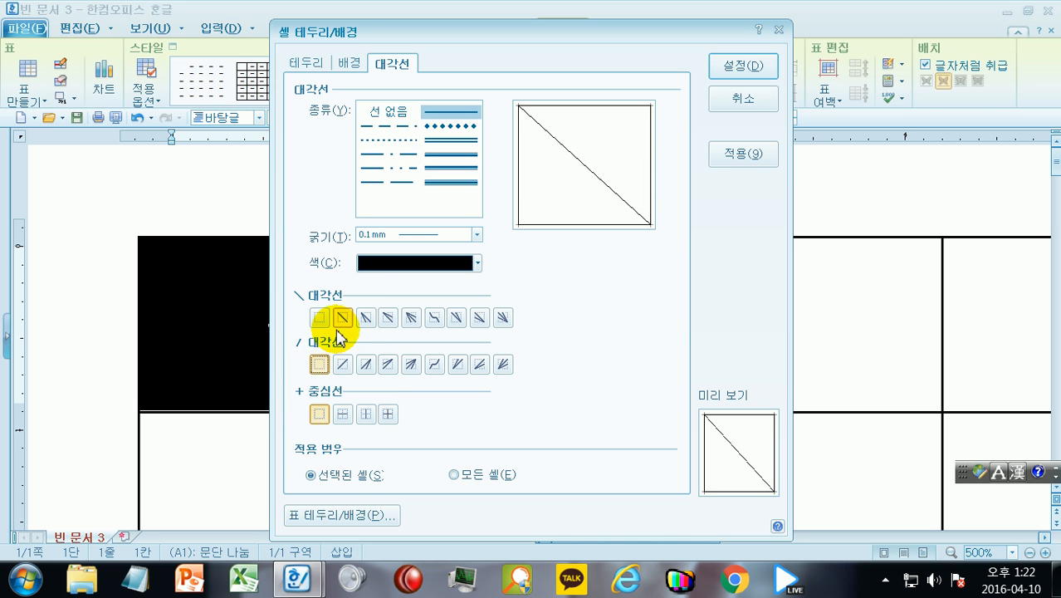
click(743, 66)
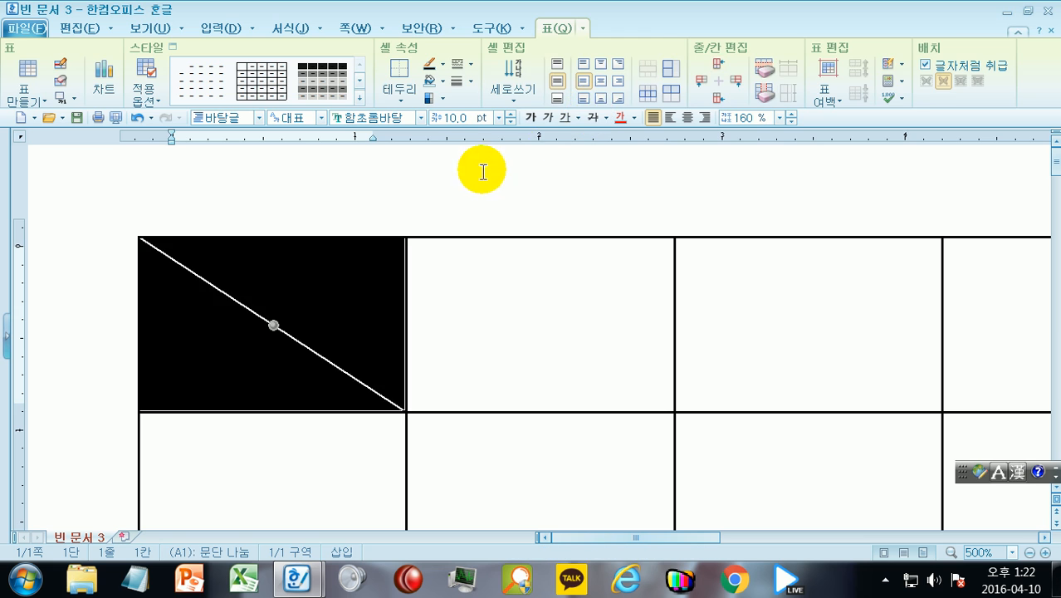
click(265, 282)
click(265, 282)
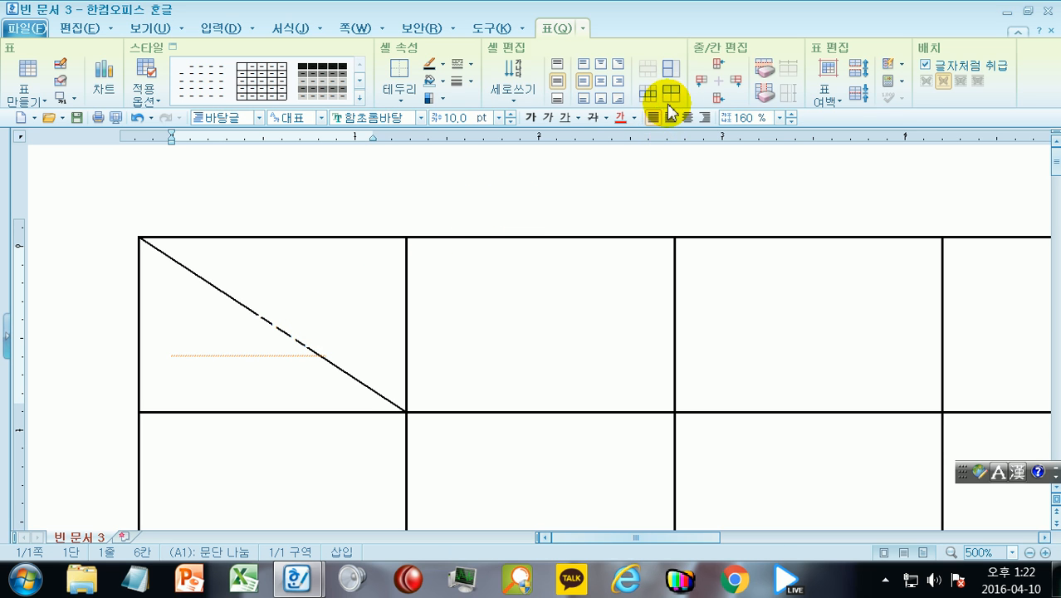
click(634, 118)
click(621, 172)
drag(283, 332, 541, 325)
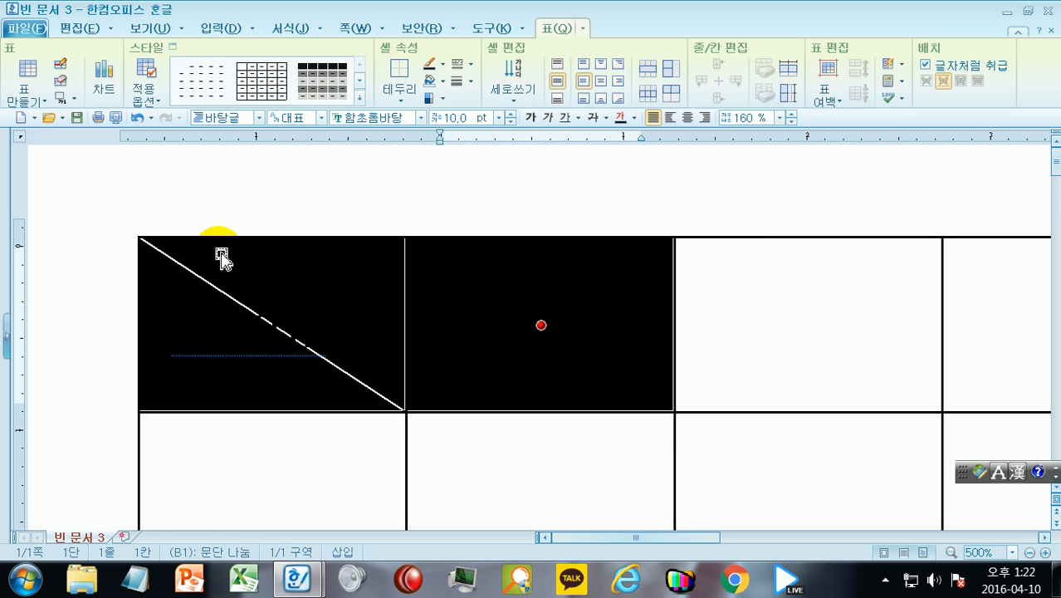
click(305, 209)
drag(162, 347, 363, 338)
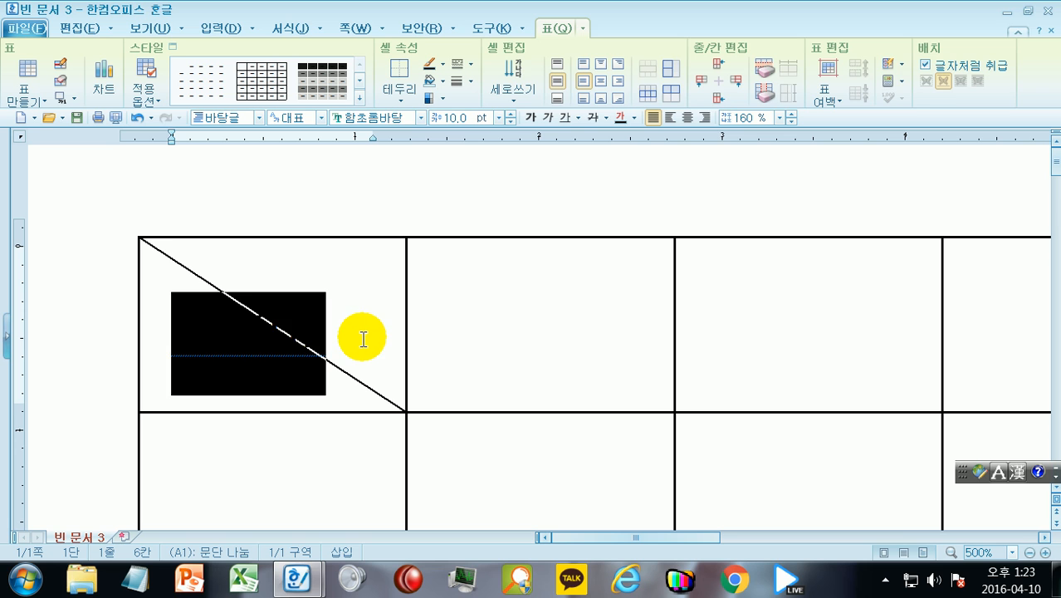
click(133, 339)
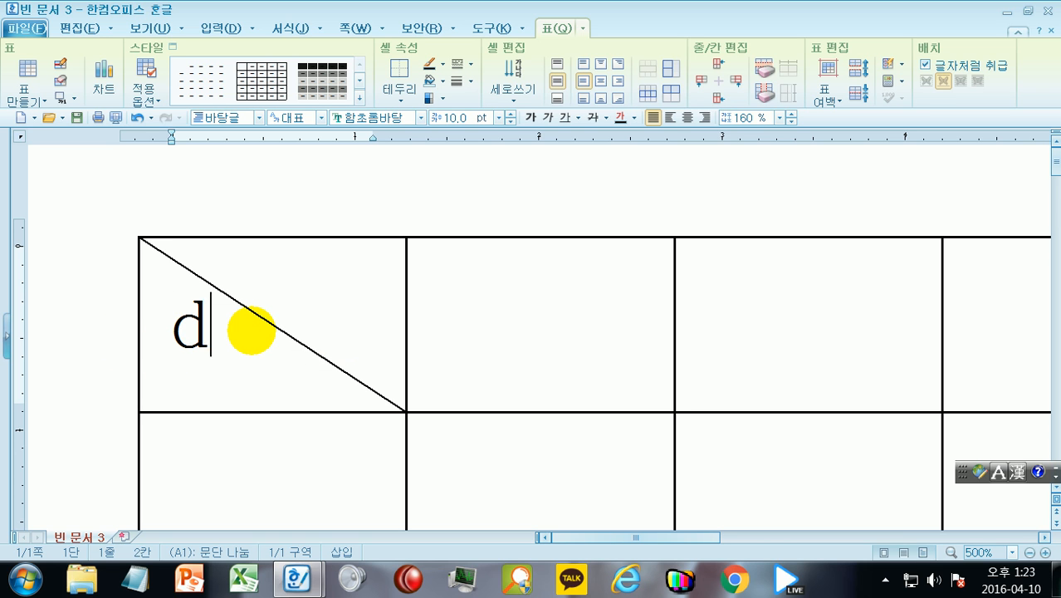
Clear the stray text in the table's first cell and enter 요일 and 시간 on two separate lines
key(BackSpace)
key(BackSpace)
text(요일)
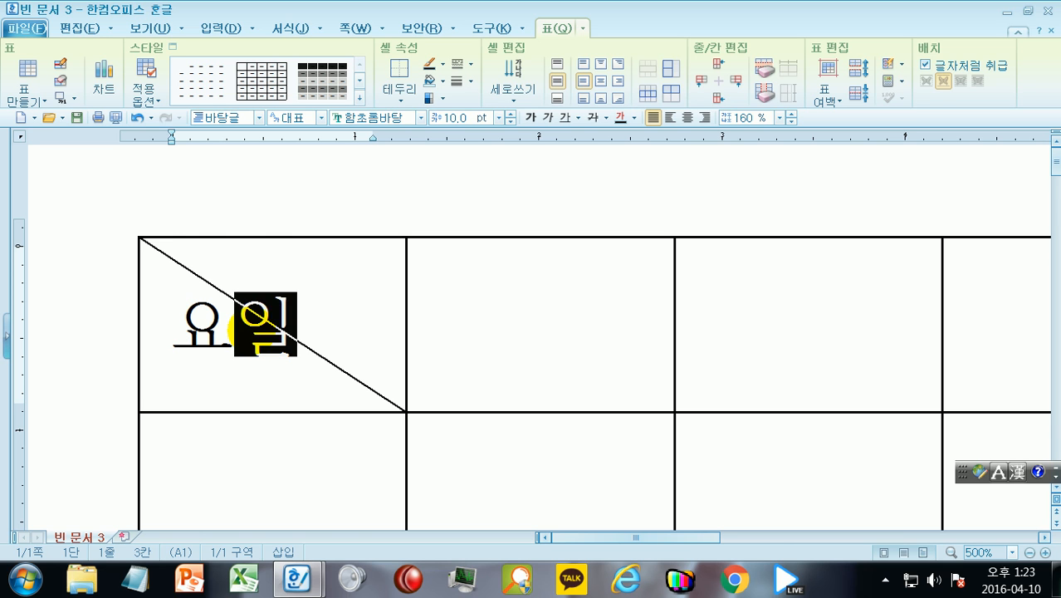
key(Return)
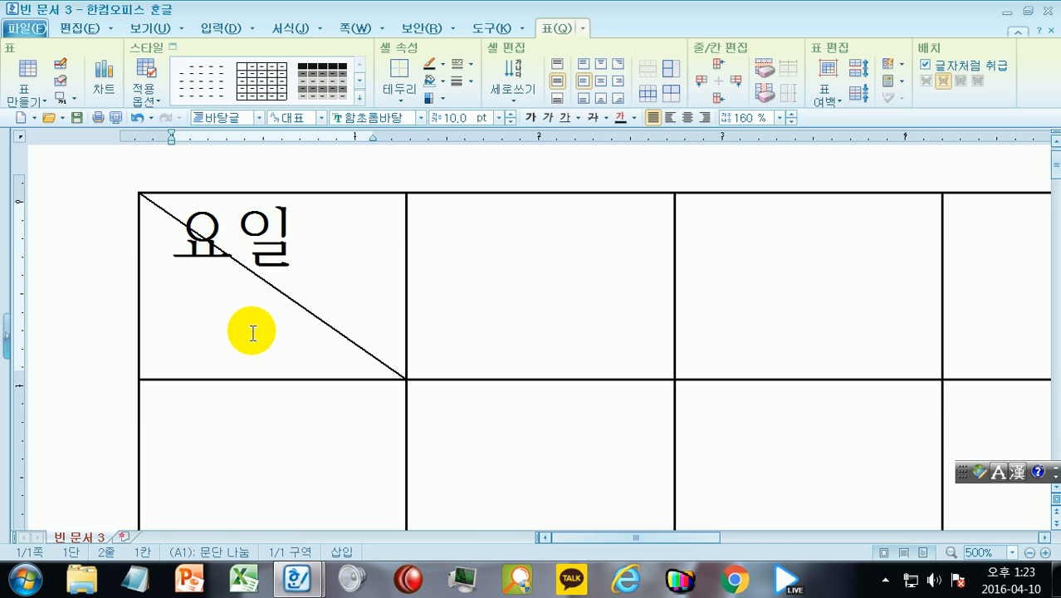
text(시가)
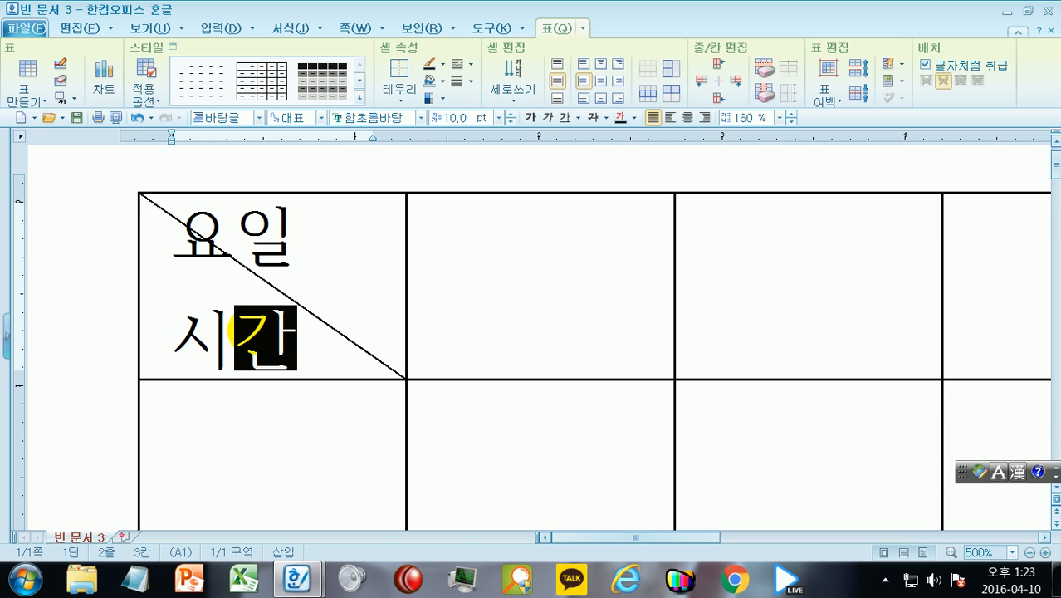
Right-align the 요일 line in the table's first cell
click(312, 240)
scroll(312, 240, up, 1)
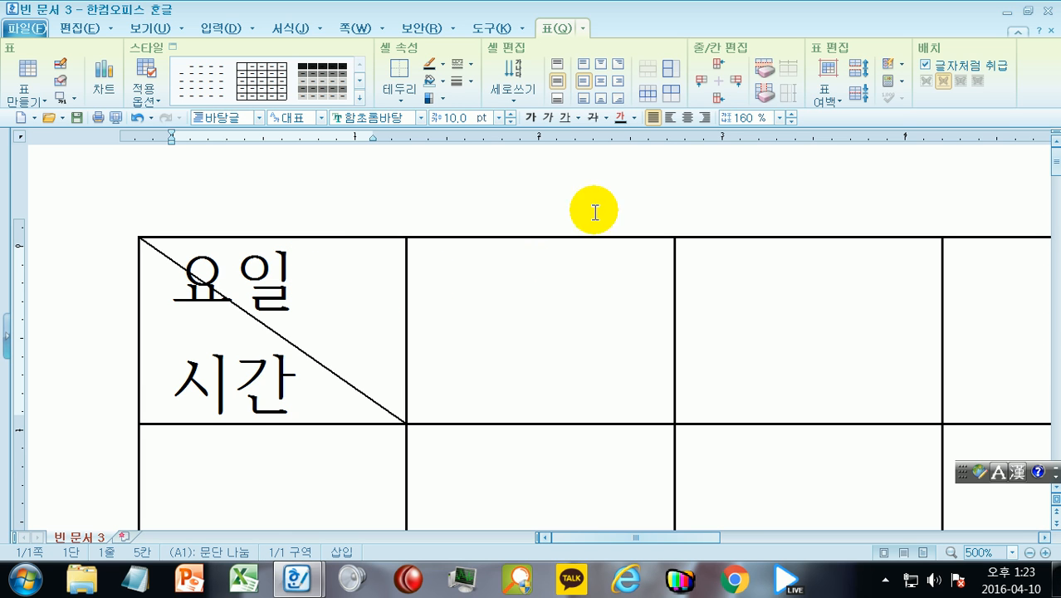
click(704, 120)
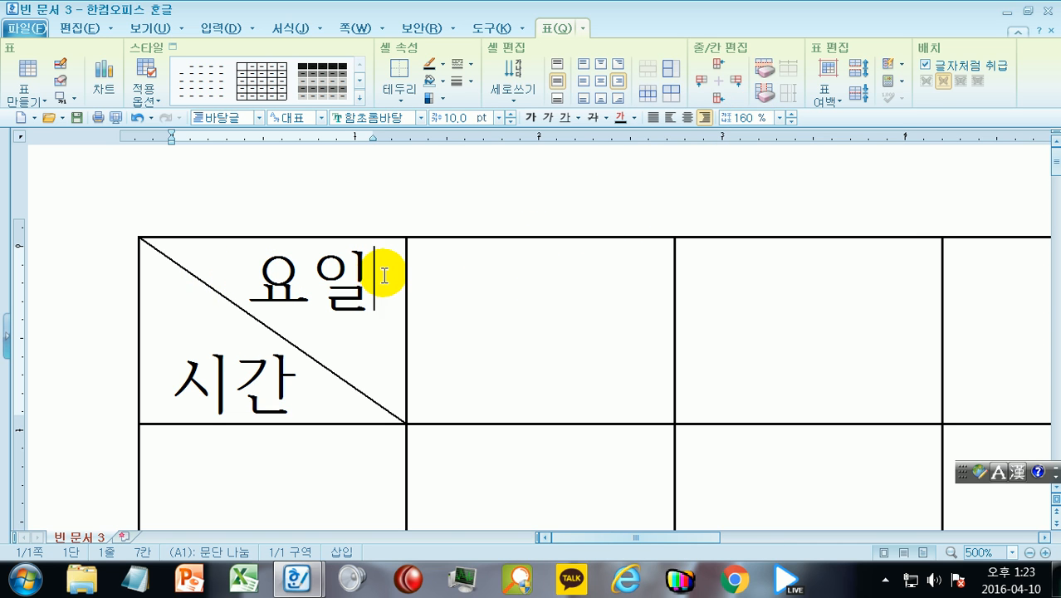
Add a single solid 0.1 mm black \ 대각선 to the second cell of the table's top row
click(509, 277)
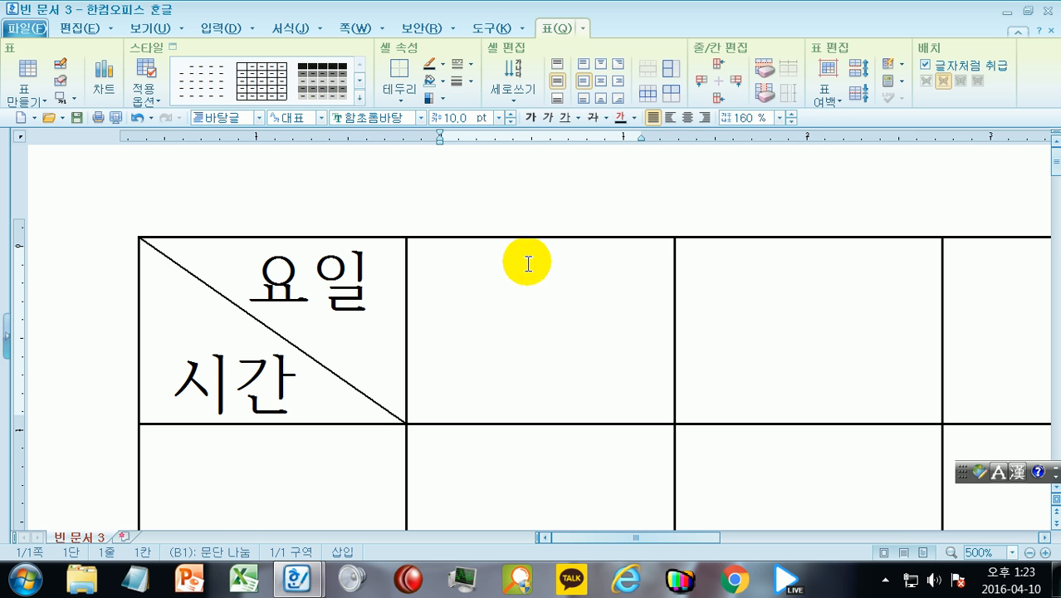
key(F5)
key(l)
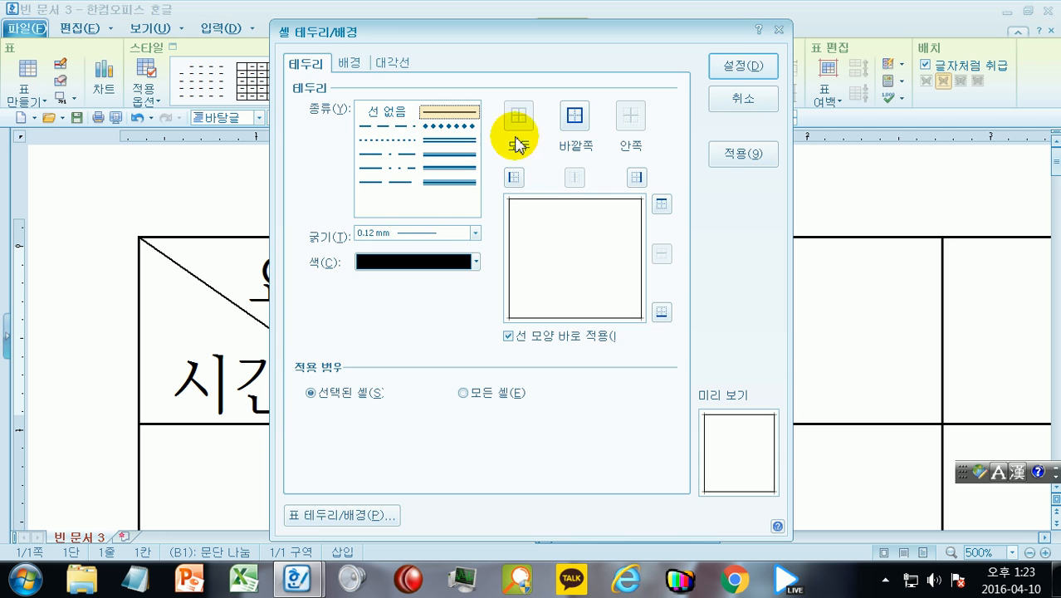
click(398, 65)
click(396, 182)
click(318, 317)
click(319, 364)
click(343, 318)
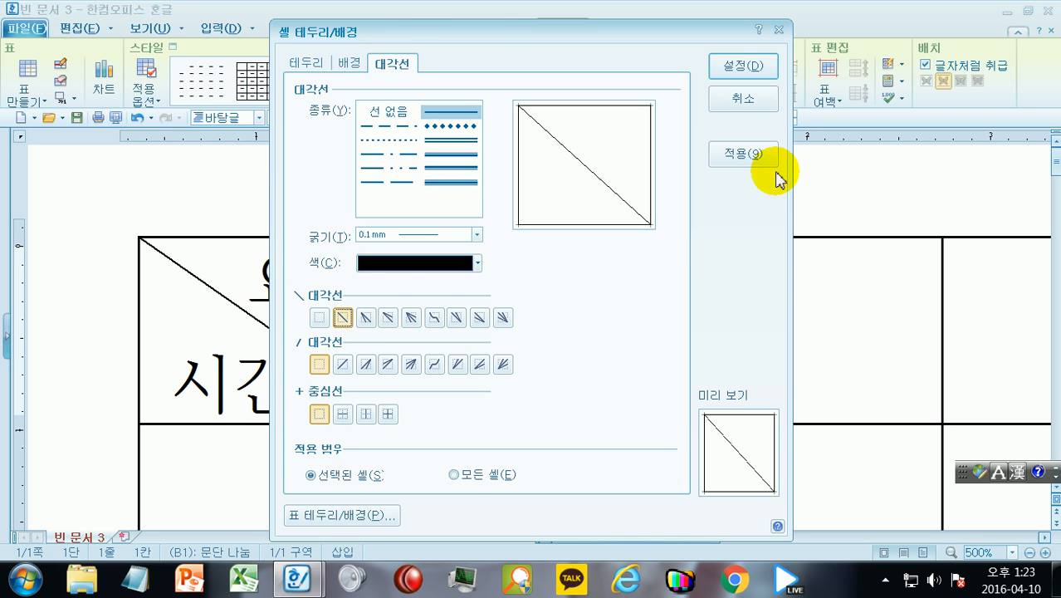
click(743, 66)
click(764, 184)
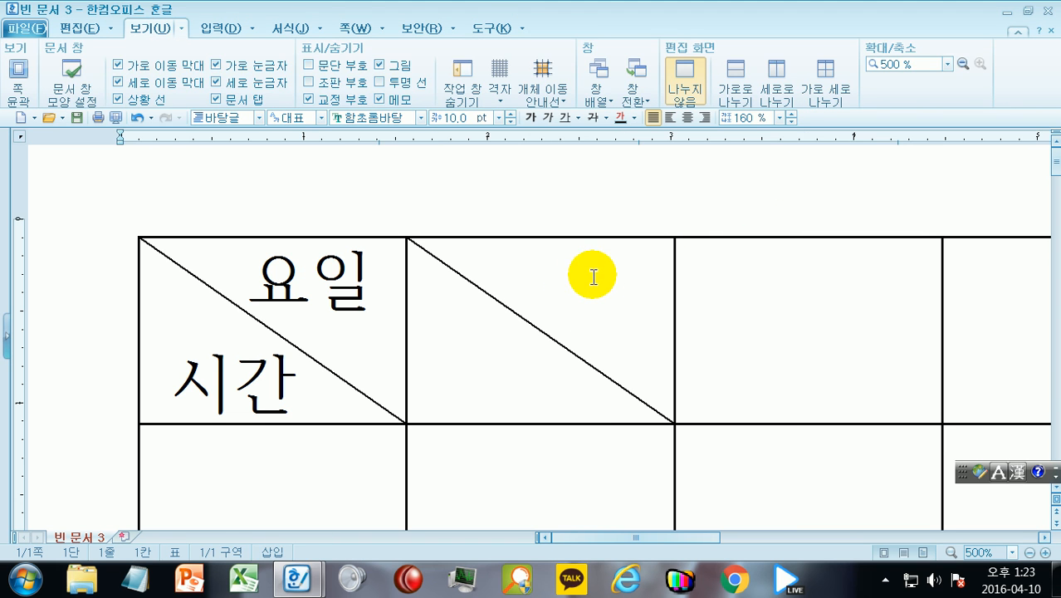
Enter 요일 and 시간 on two lines in the top row's second cell and right-align the 요일 line
click(499, 292)
text(ㅇㅛㅇㅣ)
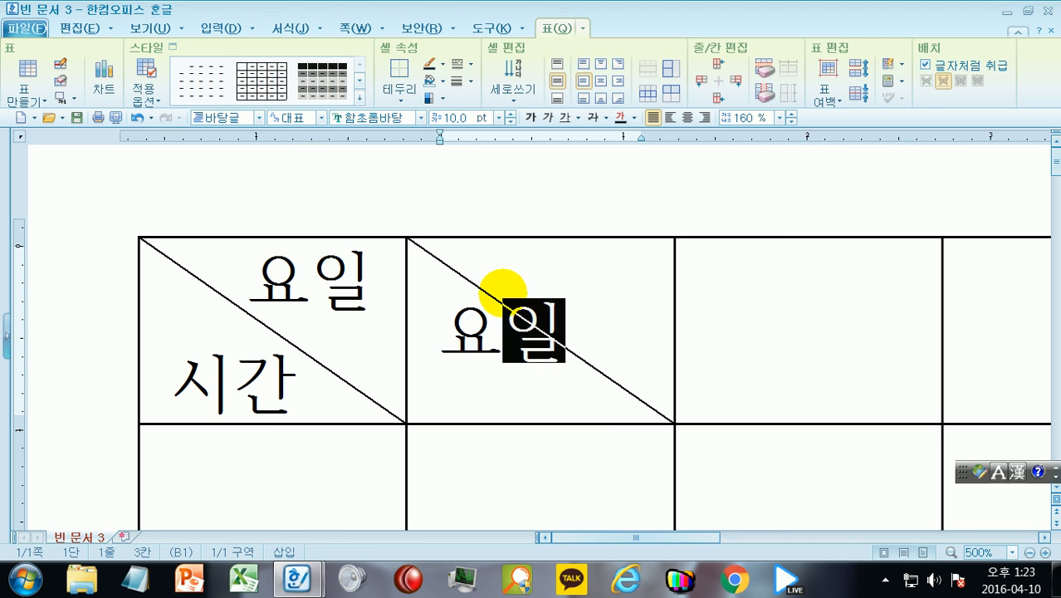
text(ㄹ)
key(Return)
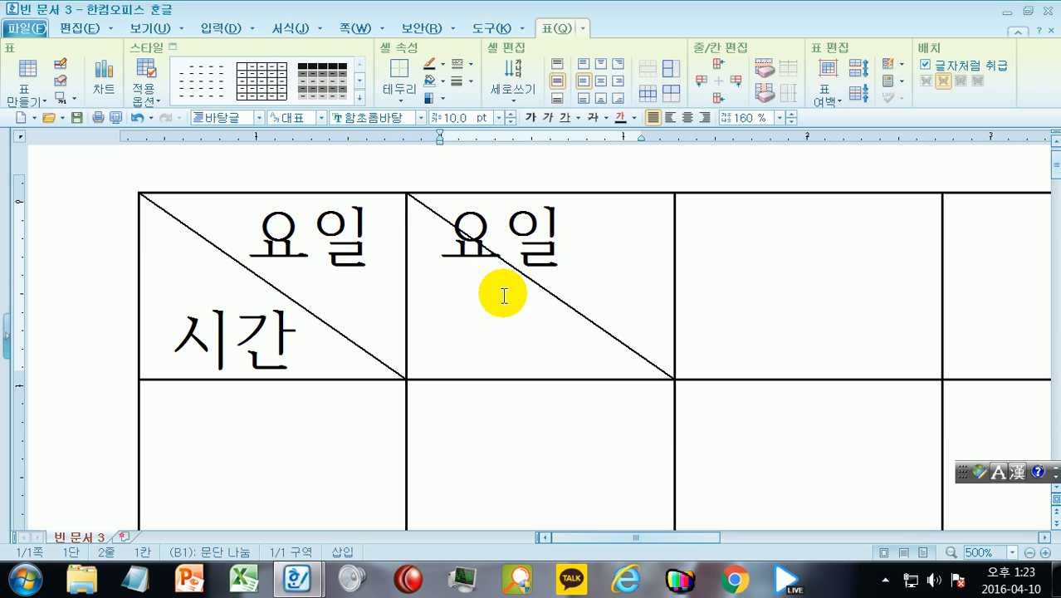
text(ㅅㅣㄱㅏ)
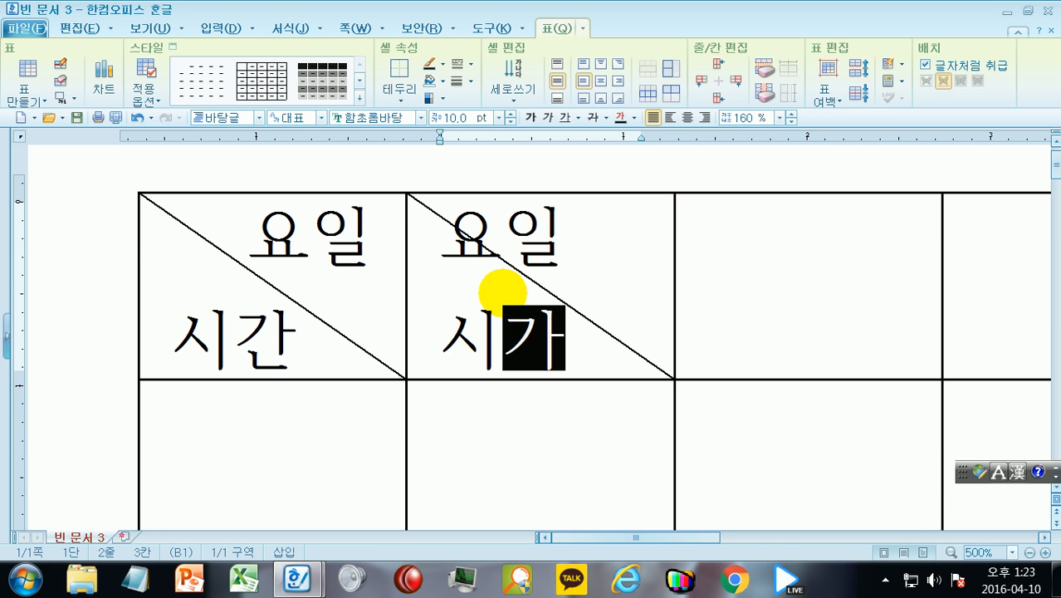
click(574, 239)
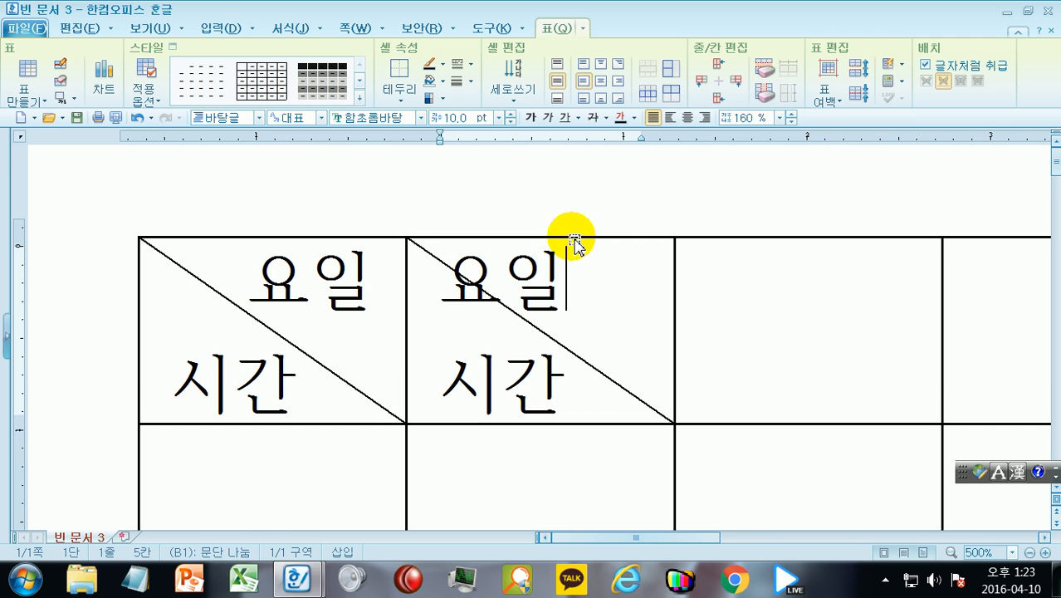
click(706, 117)
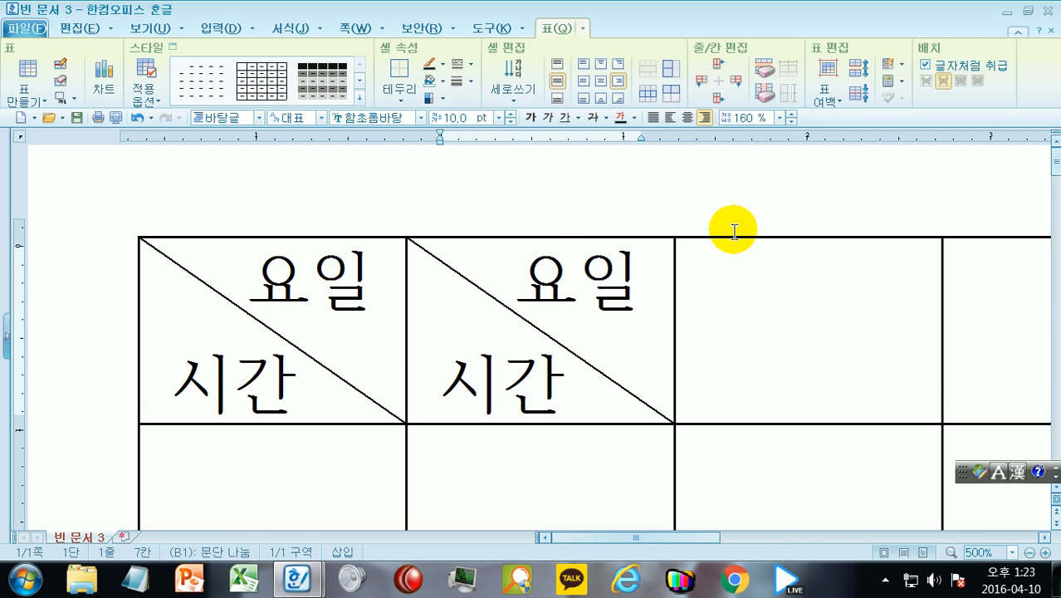
Clear the 요일 and 시간 text from the first two cells of the table's top row
click(168, 270)
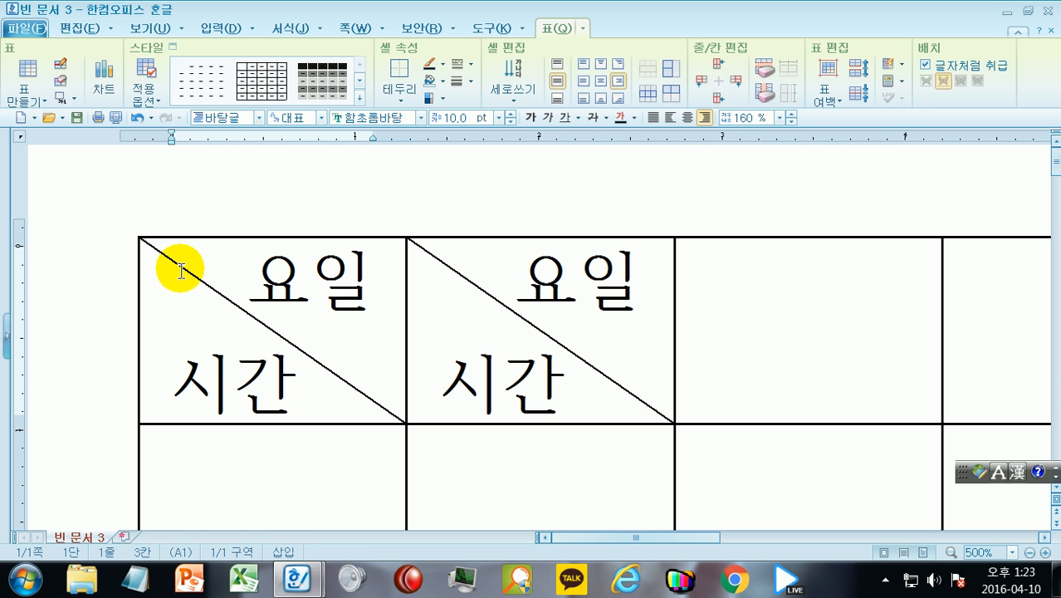
drag(183, 315, 810, 331)
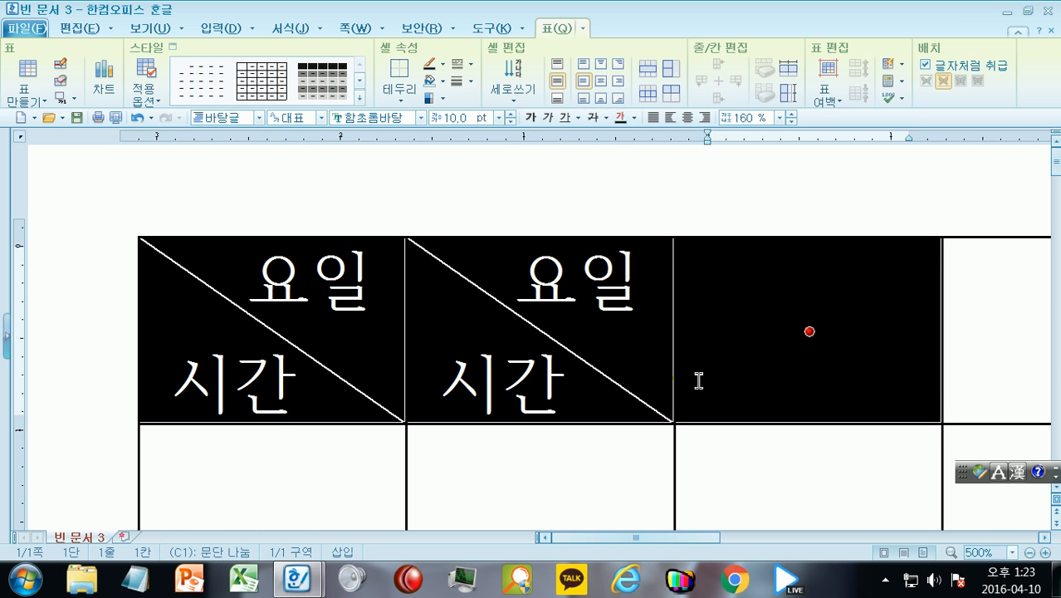
key(Delete)
click(569, 196)
Remove the diagonal lines from the top row's first two cells by setting the diagonal to 선 없음
click(260, 332)
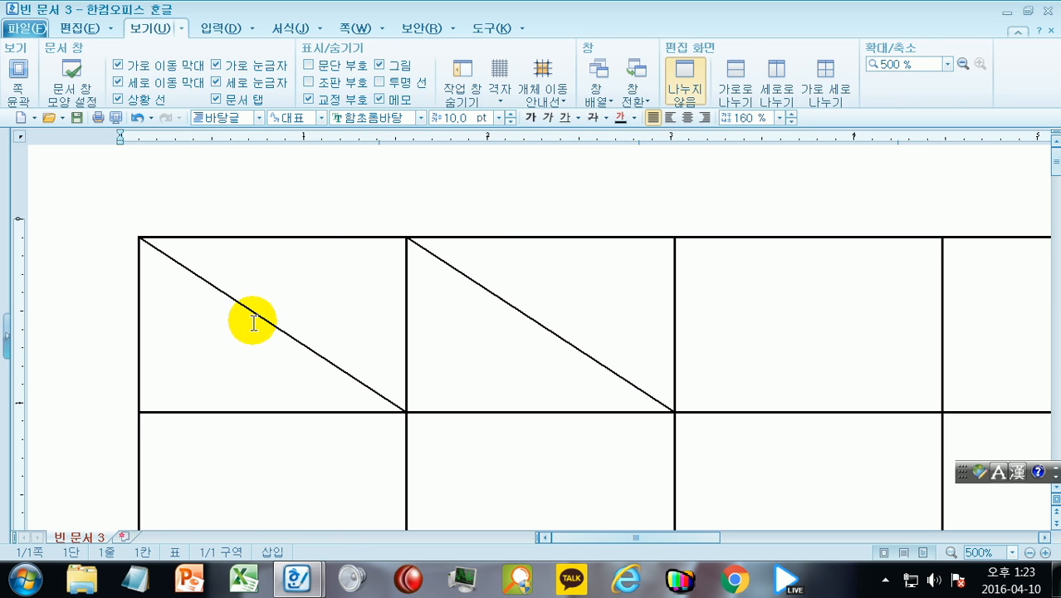
drag(253, 323, 508, 324)
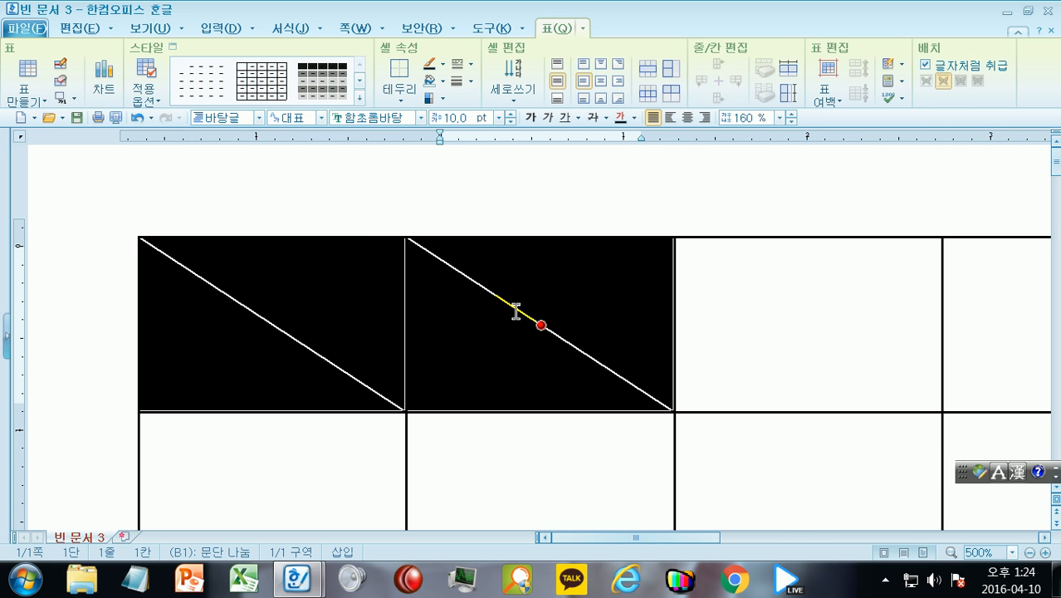
double_click(516, 318)
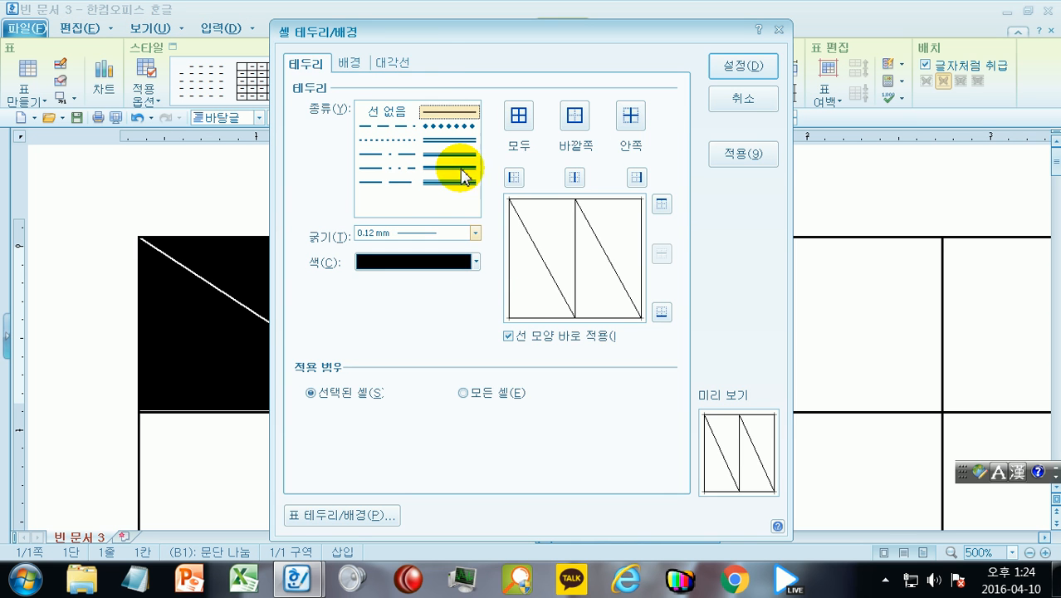
click(392, 63)
click(387, 112)
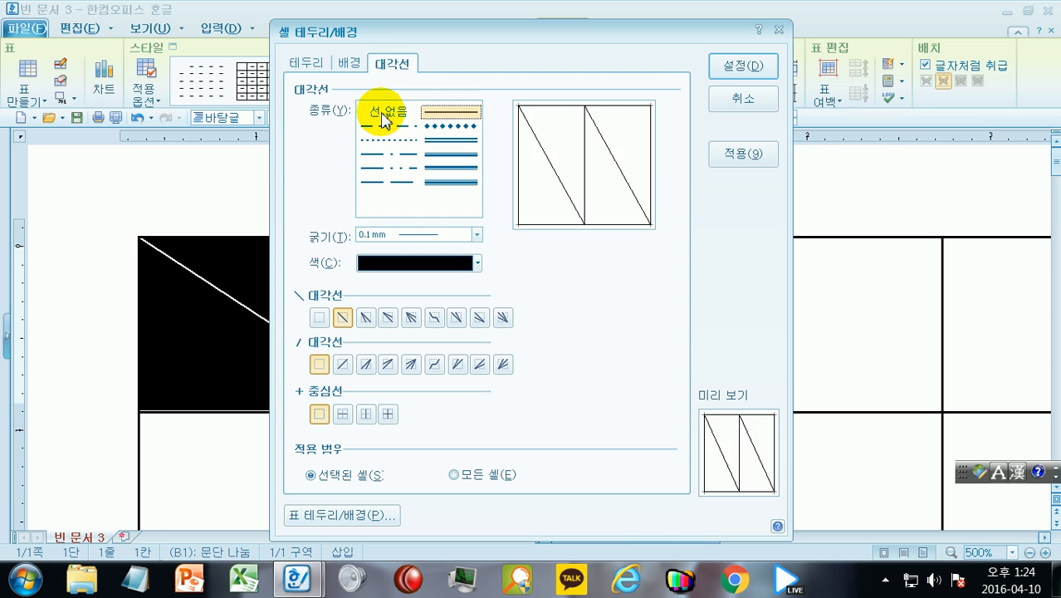
click(343, 315)
click(319, 317)
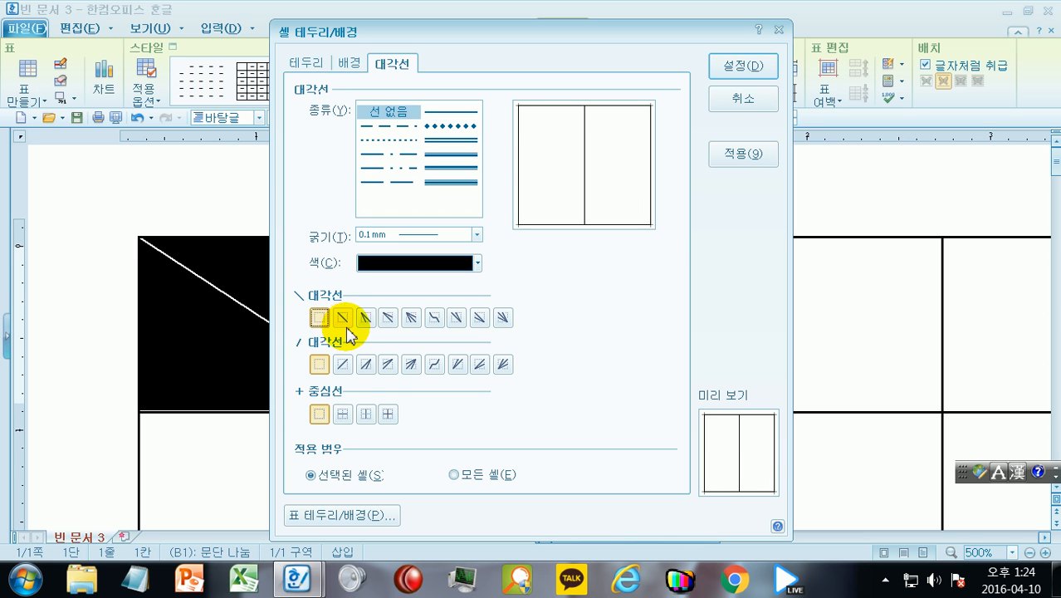
click(751, 68)
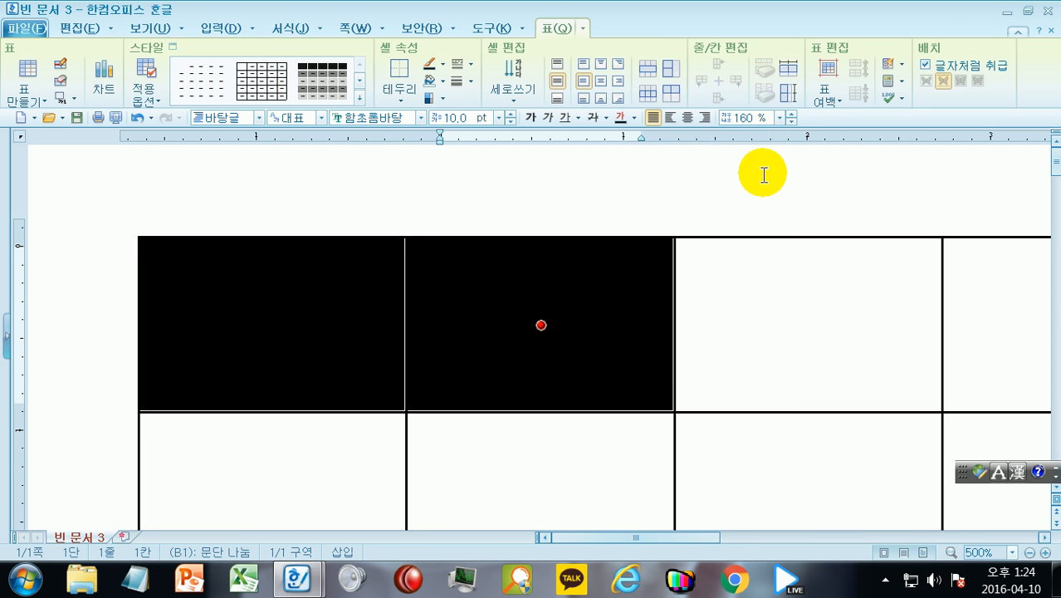
click(748, 184)
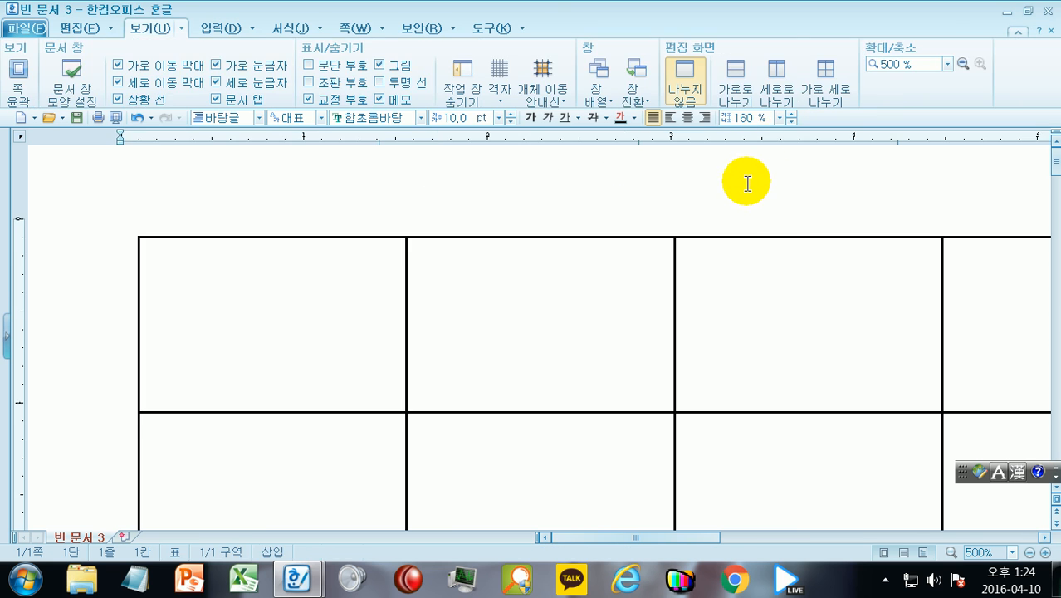
Enter the numbers 1 to 5 across the five cells of the table's top row
click(1013, 553)
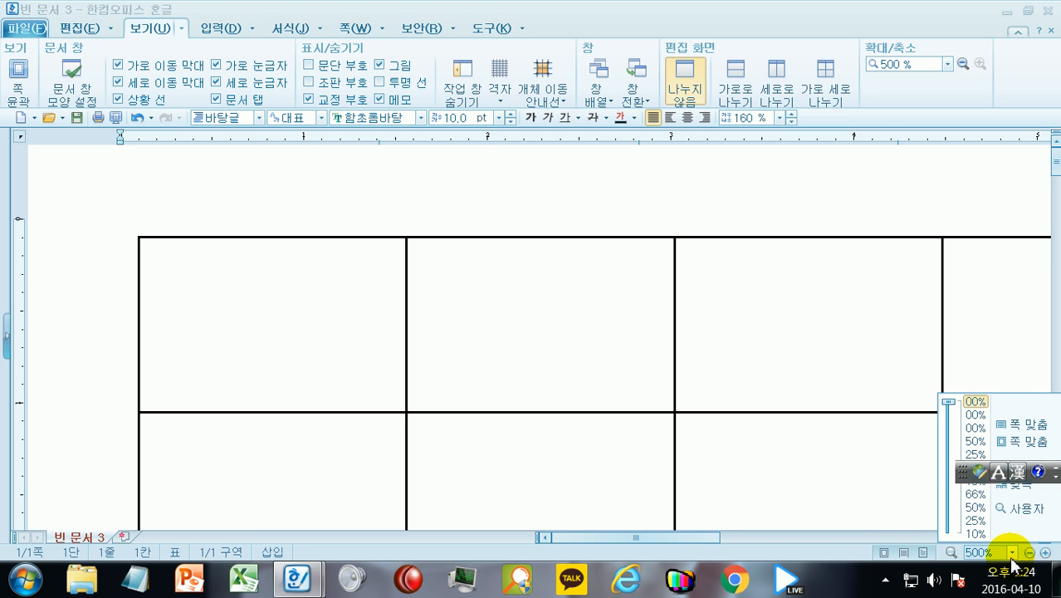
click(1017, 421)
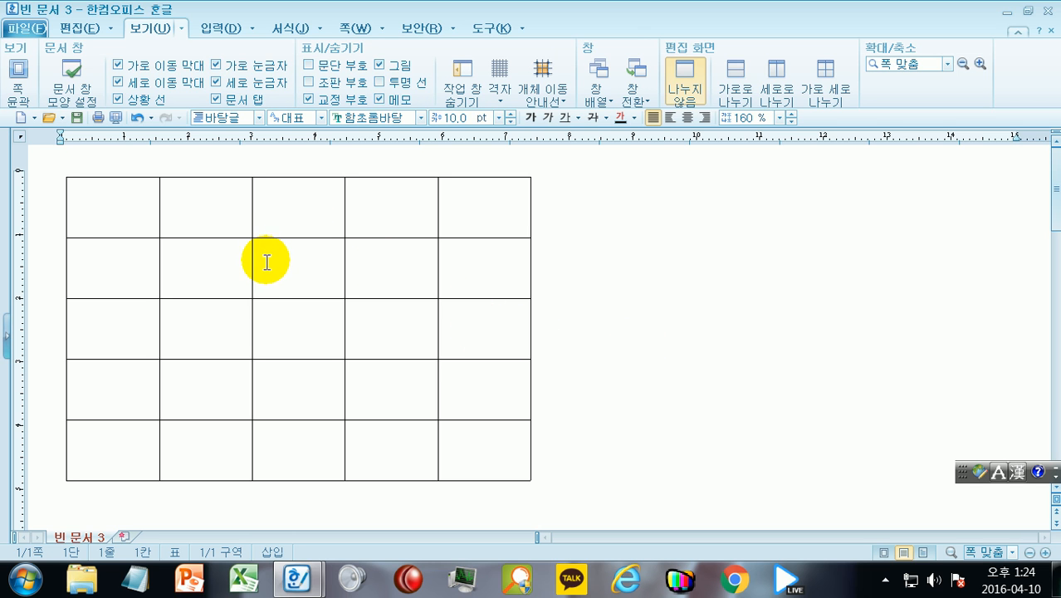
click(153, 209)
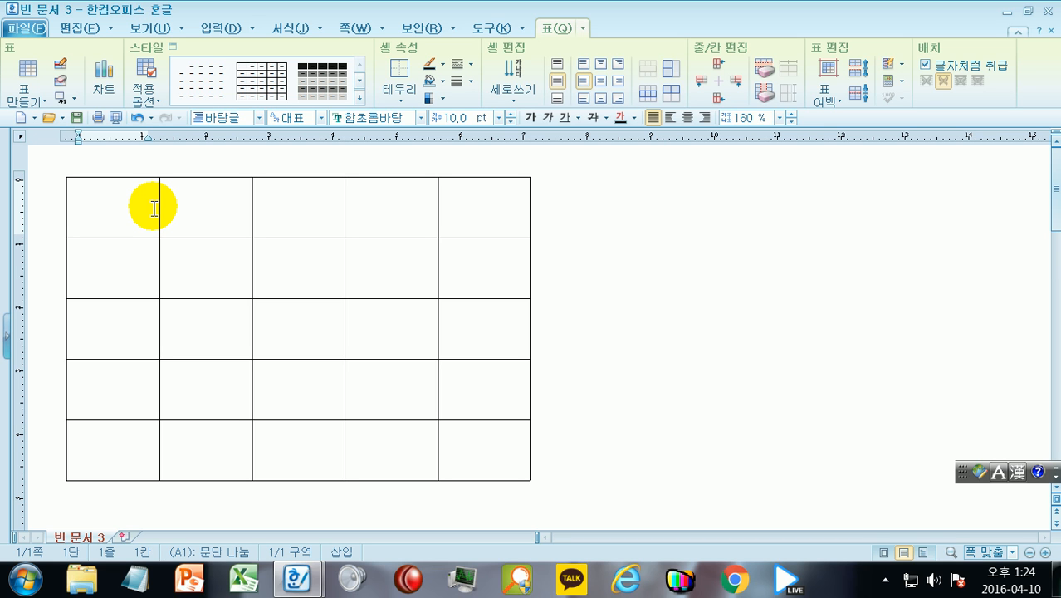
text(1)
key(Tab)
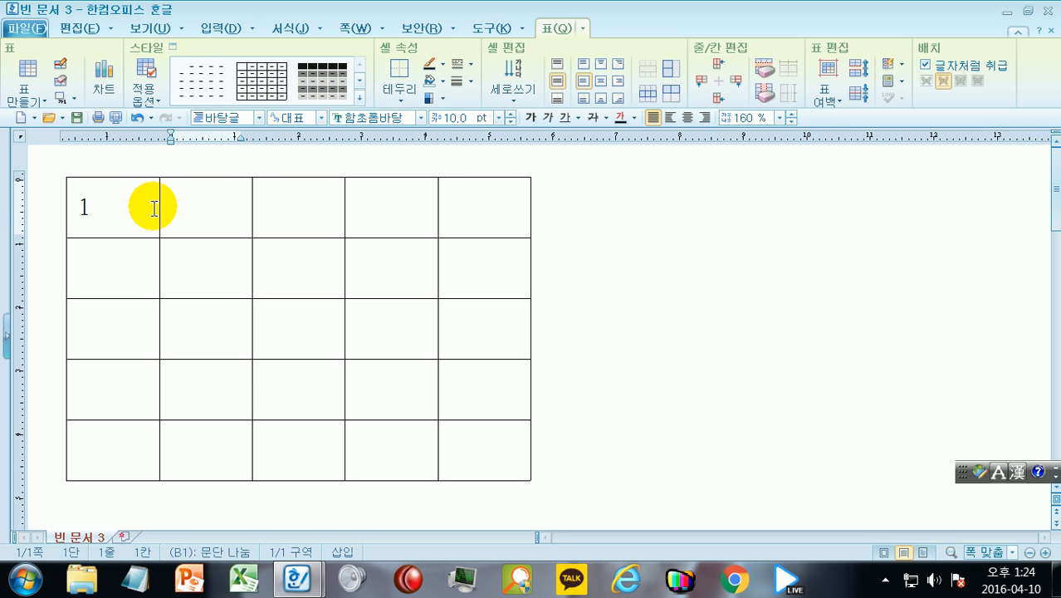
text(2)
key(Tab)
key(Tab)
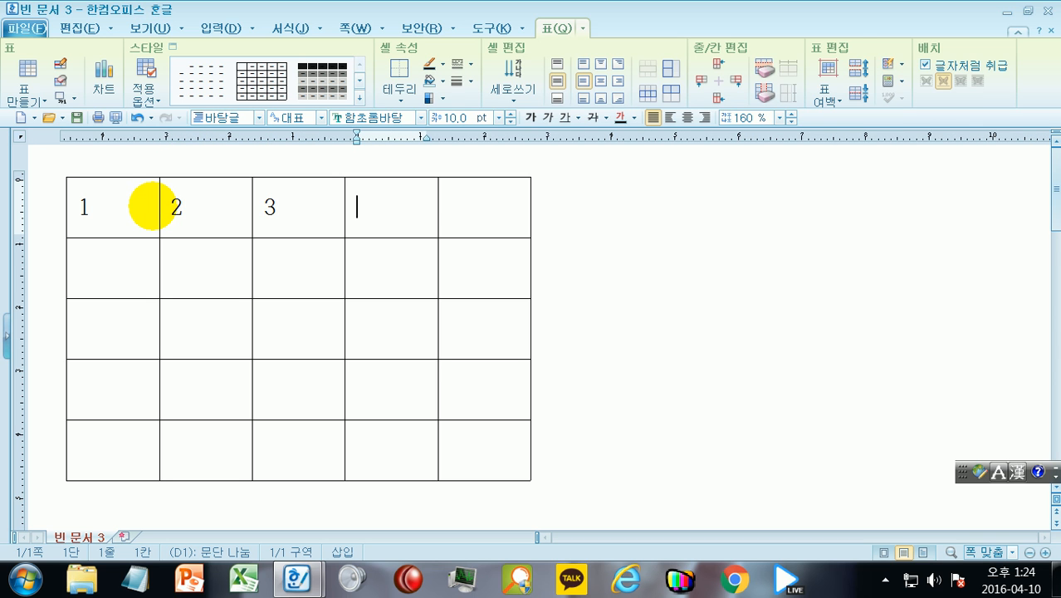
text(4)
key(Tab)
text(5)
key(Tab)
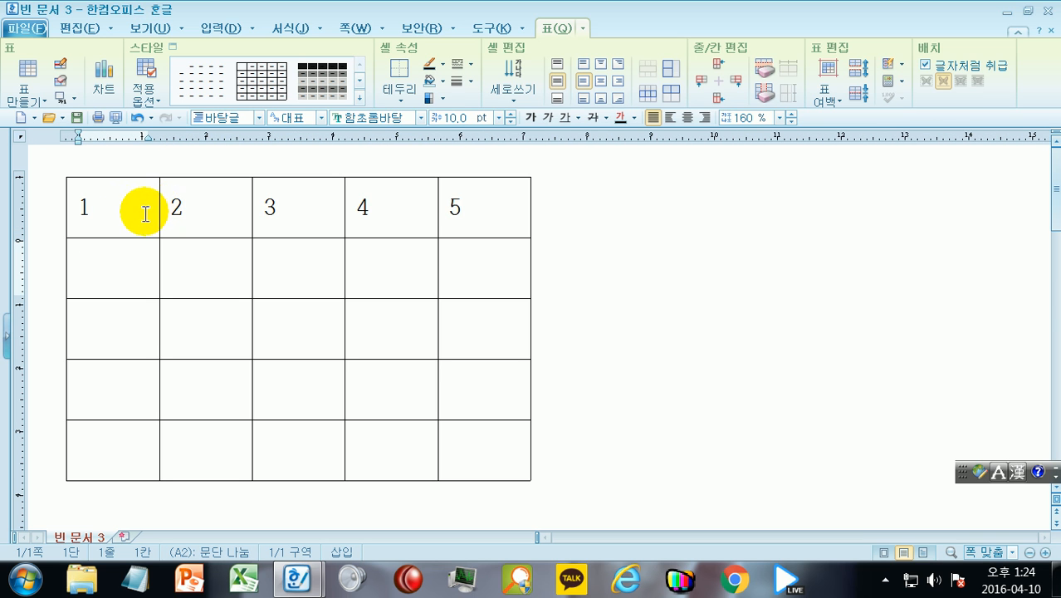
Erase the numbers from the whole top row while keeping the cells themselves
drag(106, 214, 510, 239)
key(Delete)
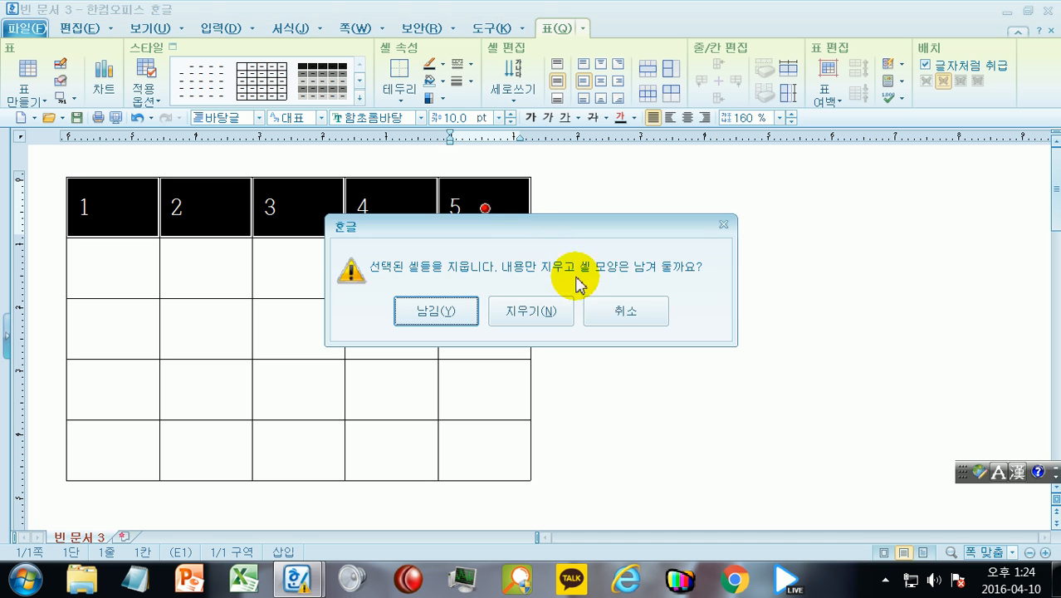
click(449, 319)
click(691, 337)
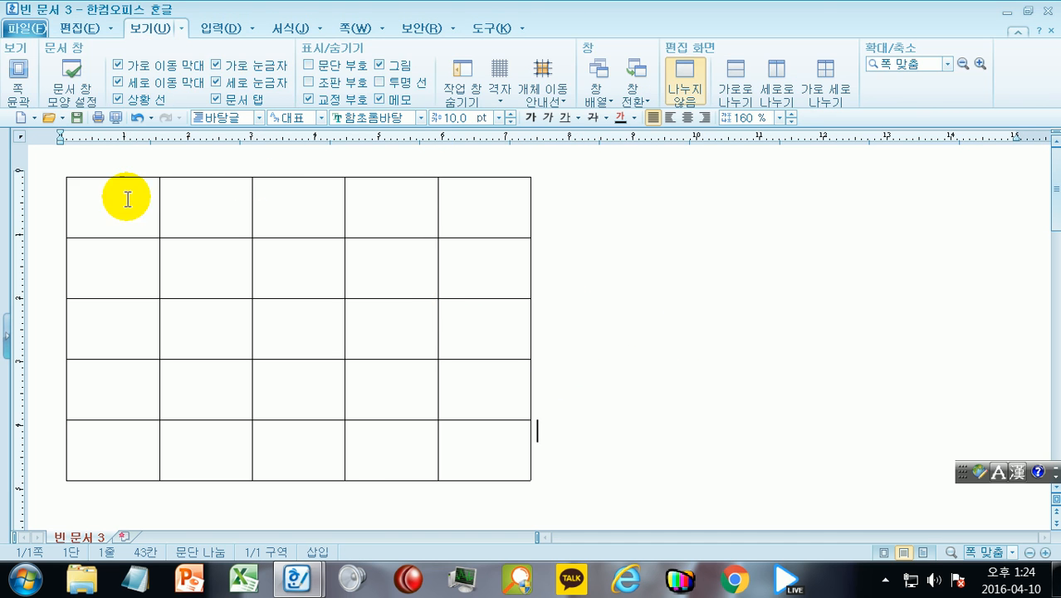
Enter 1 and 2 in the first two cells of the table's top row
click(85, 196)
text(1)
key(Tab)
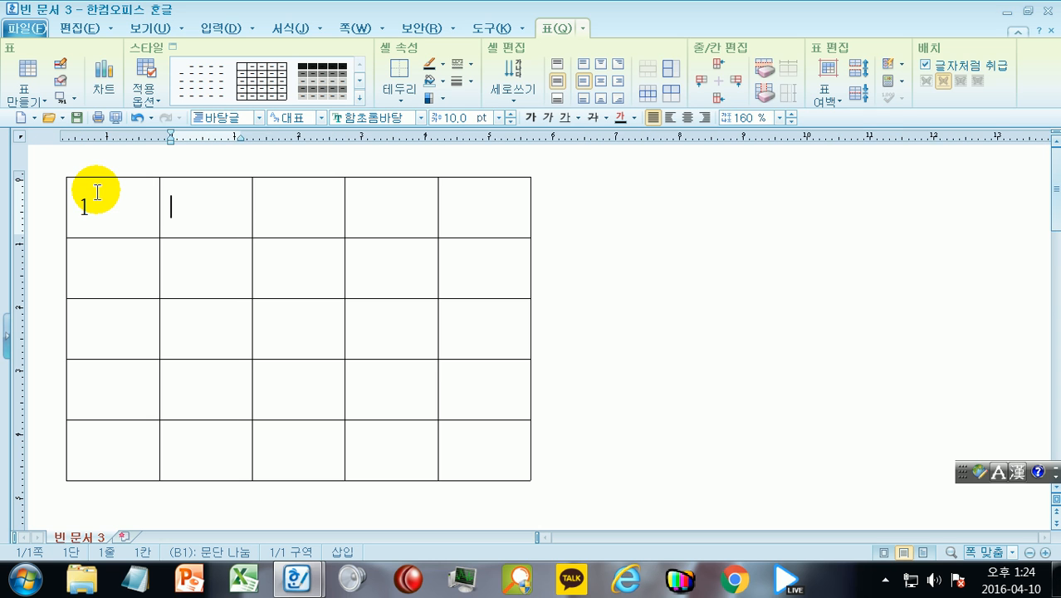
text(2)
key(Tab)
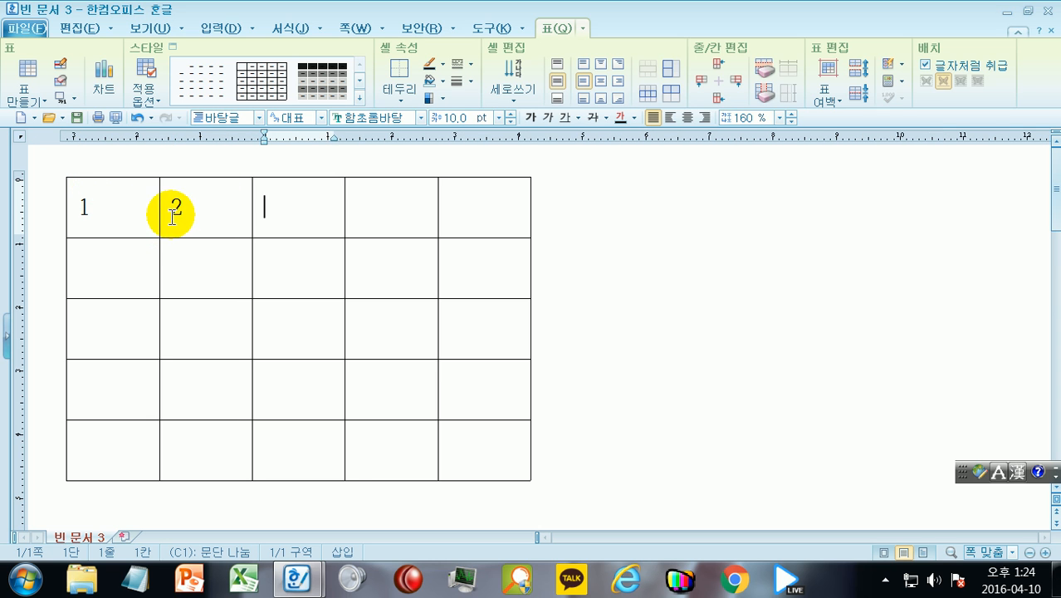
Replace the second cell's number with 8, and change it back to 2
drag(177, 209, 208, 201)
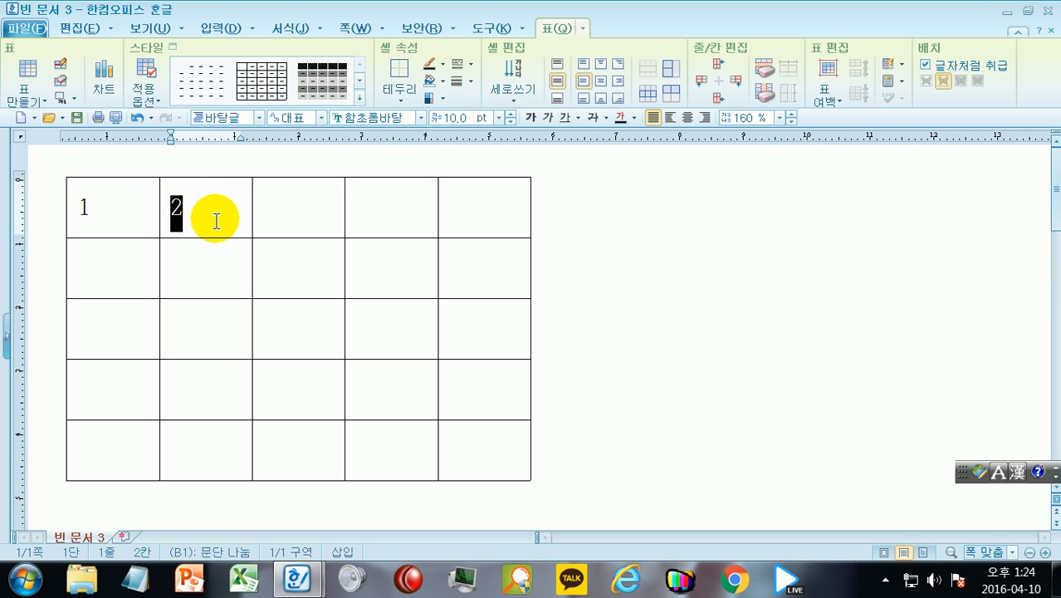
text(8)
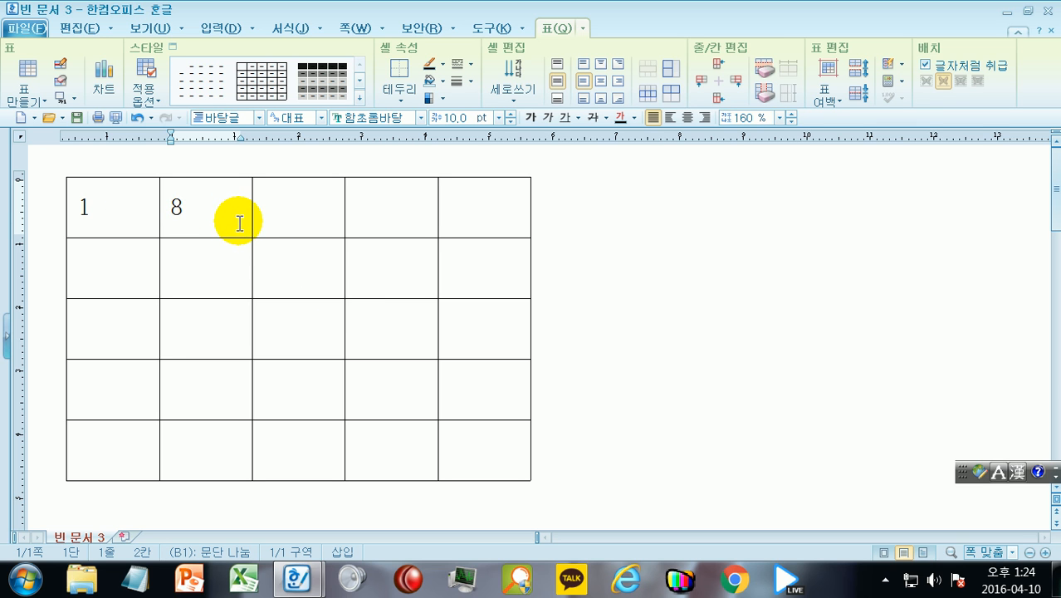
drag(178, 204, 216, 204)
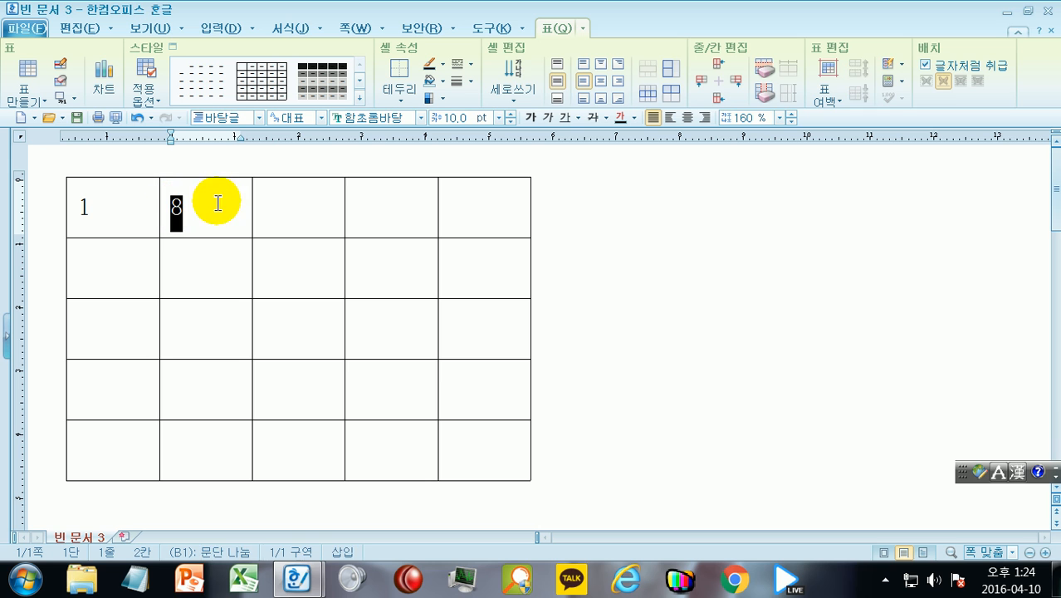
key(Delete)
click(161, 205)
text(2)
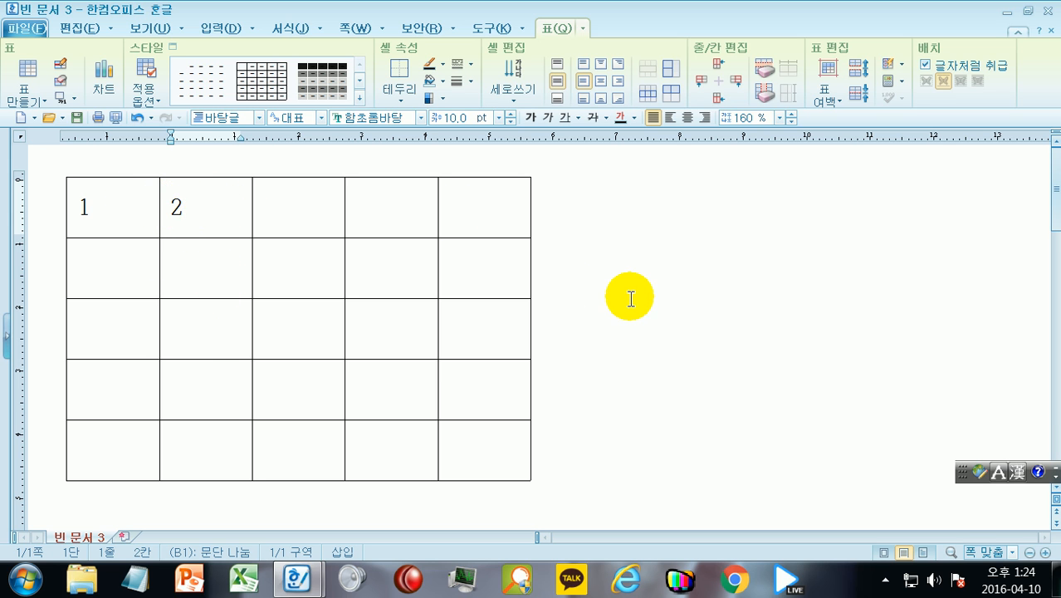
drag(147, 218, 504, 462)
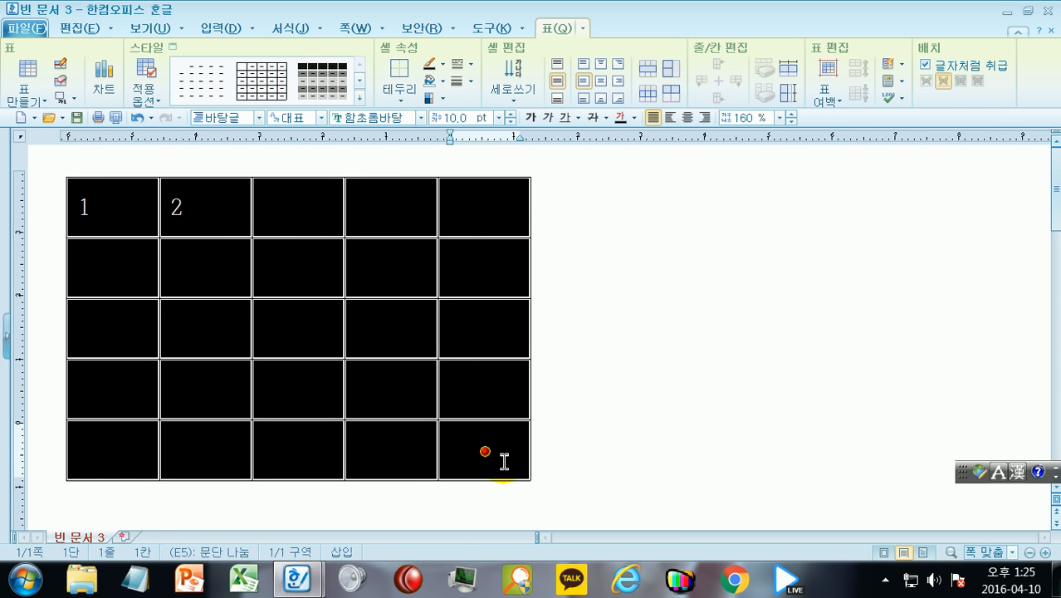
right_click(393, 261)
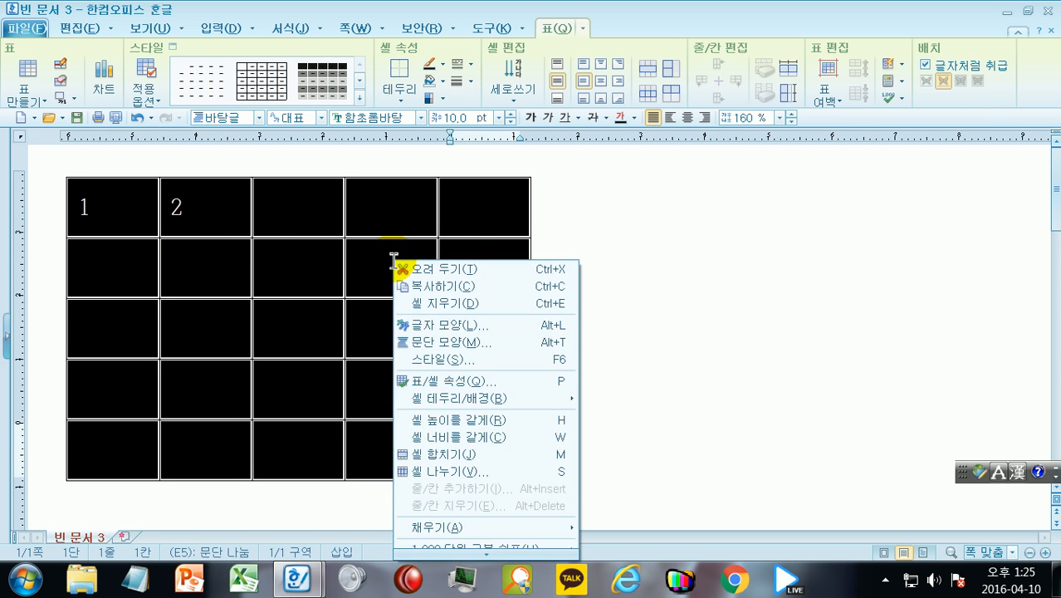
mouse_move(495, 536)
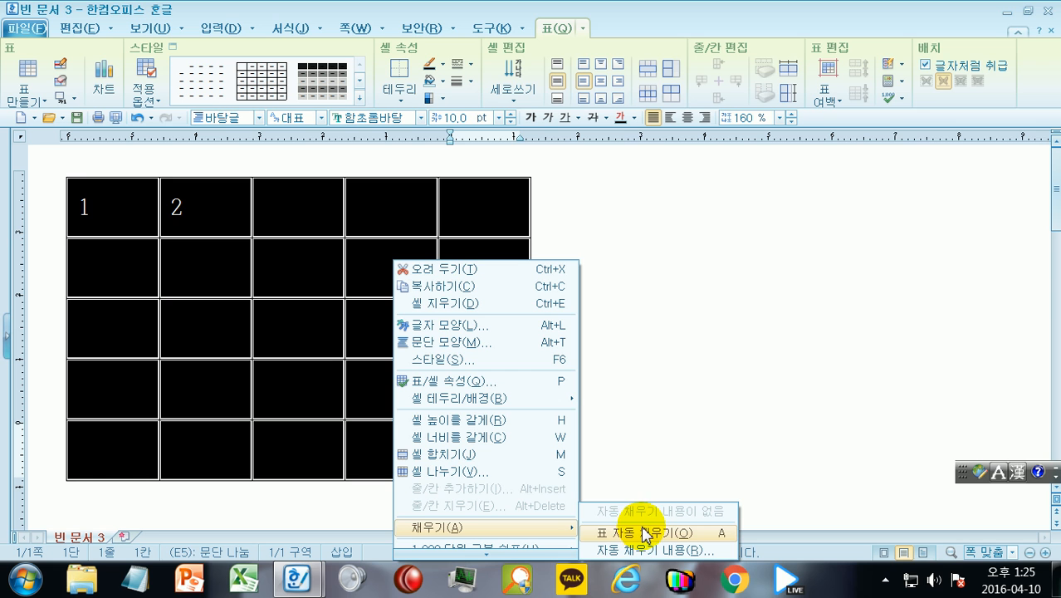
click(668, 286)
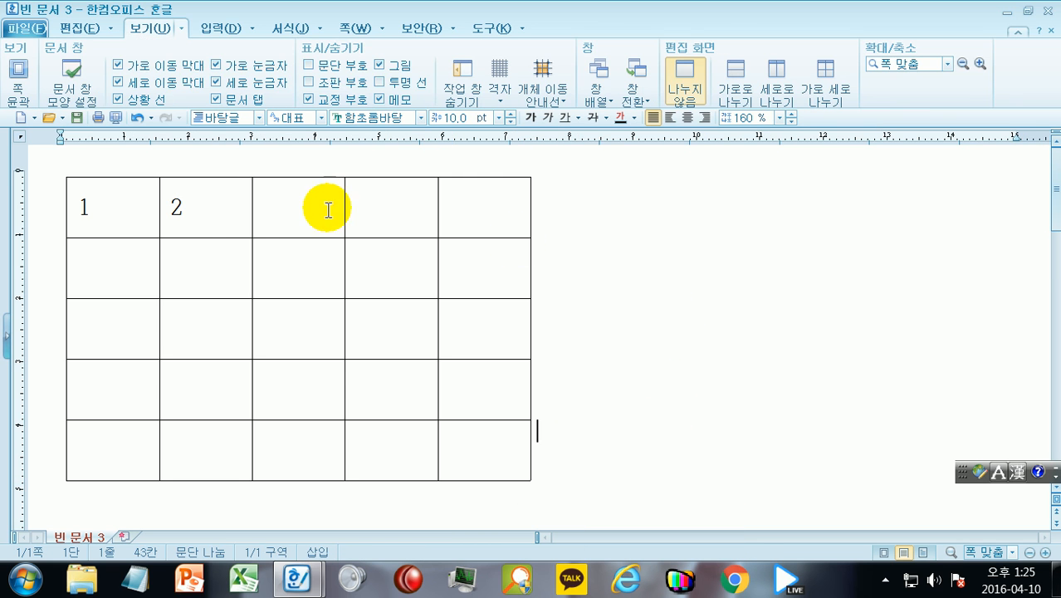
Fill the whole table with the consecutive number series from 1 using 표 자동 채우기
drag(103, 215, 536, 457)
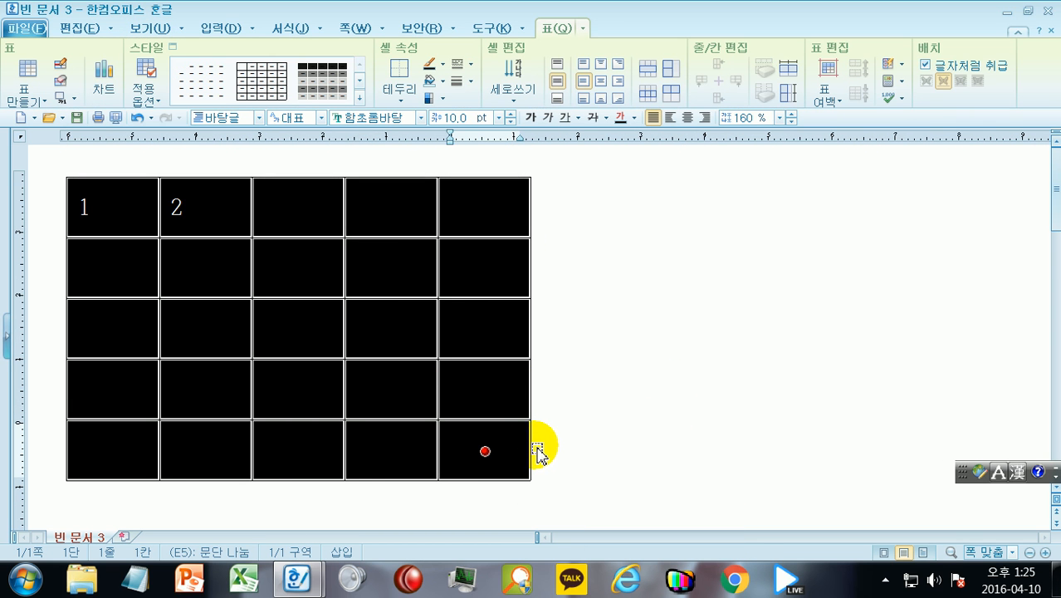
key(a)
click(124, 206)
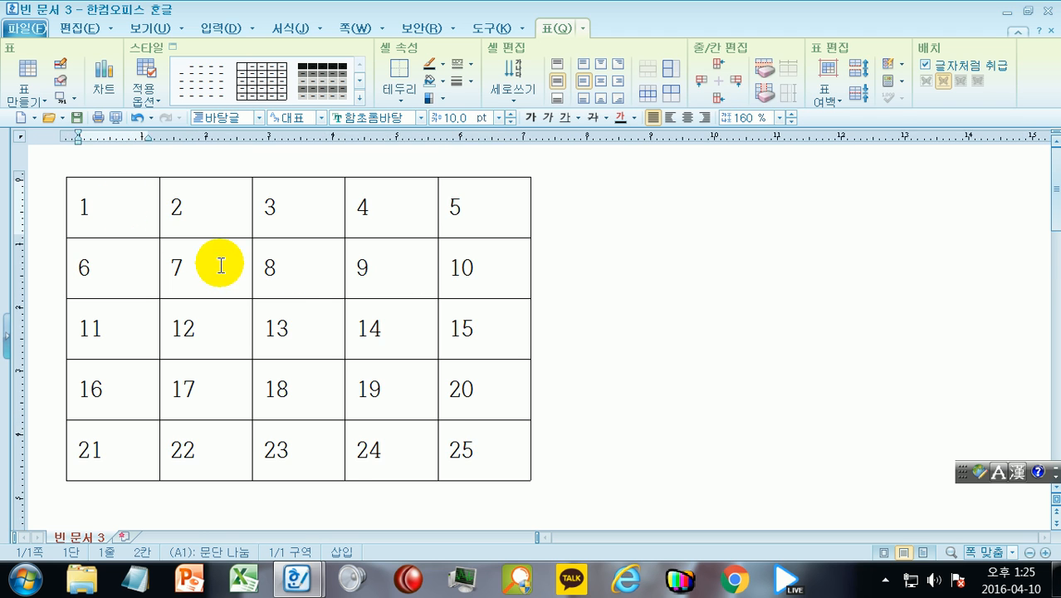
Clear the numbers from all cells of the table, keeping the empty grid
drag(124, 206, 469, 448)
key(Delete)
key(Escape)
click(636, 247)
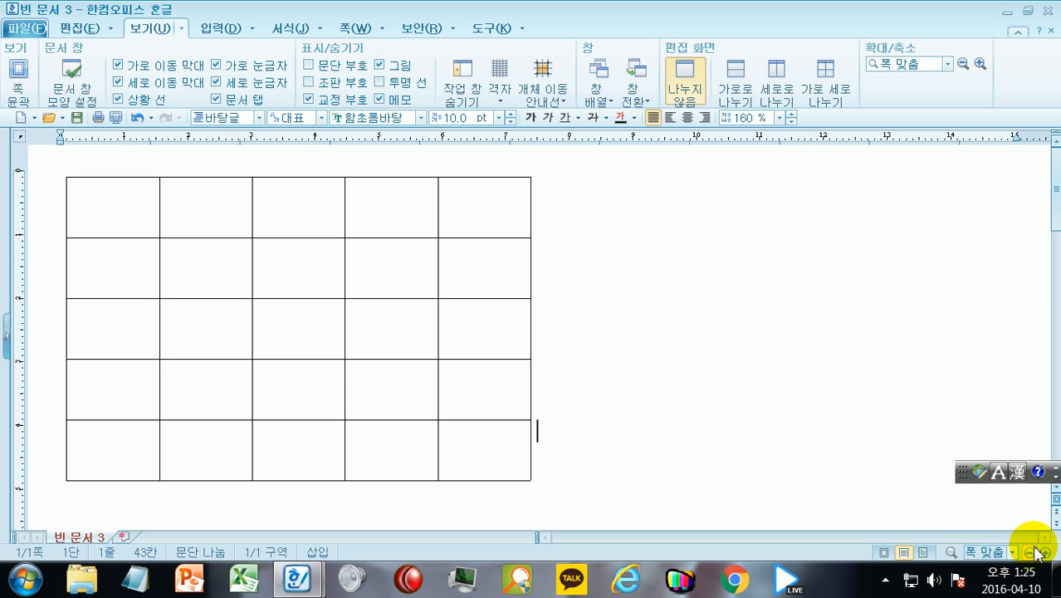
Enter 1 and 8 in the top two cells of the table's first column
click(950, 553)
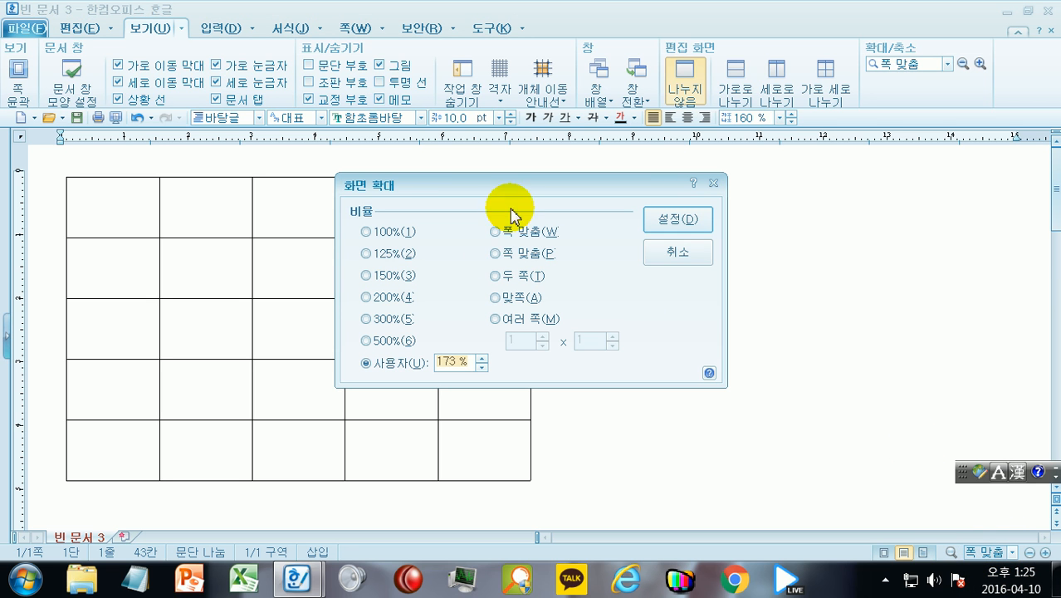
click(386, 323)
click(697, 218)
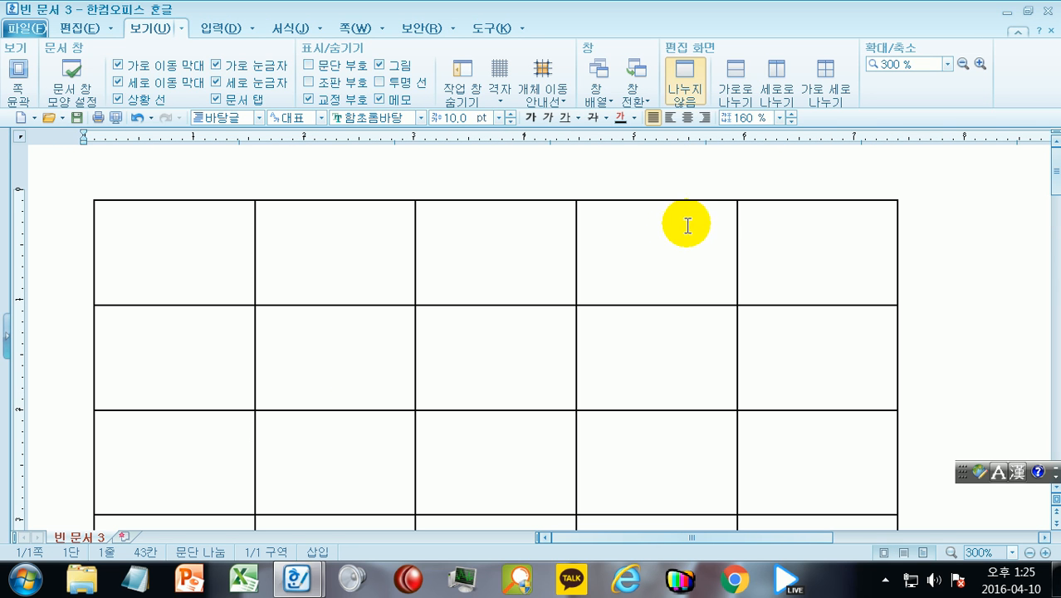
click(207, 262)
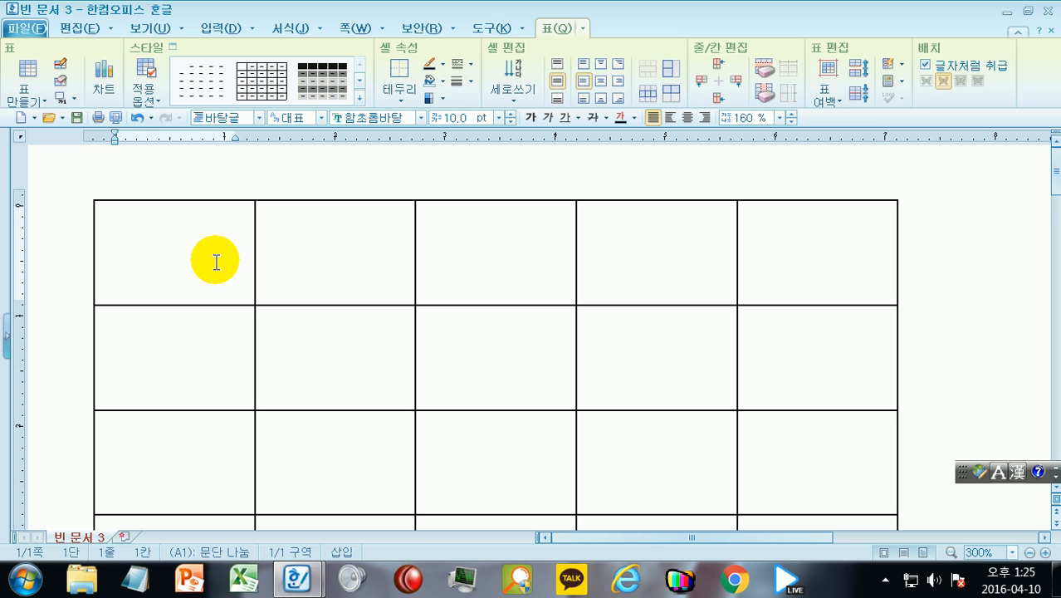
key(Down)
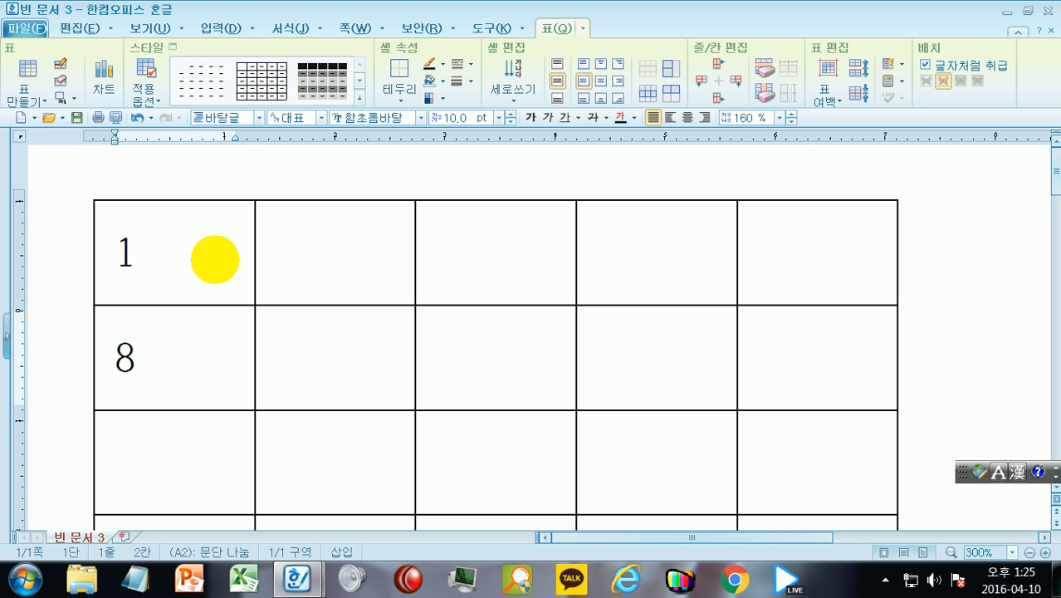
Enter 월요일 and 화요일 in the top two cells of the second column
key(Up)
key(Right)
key(Right)
key(Left)
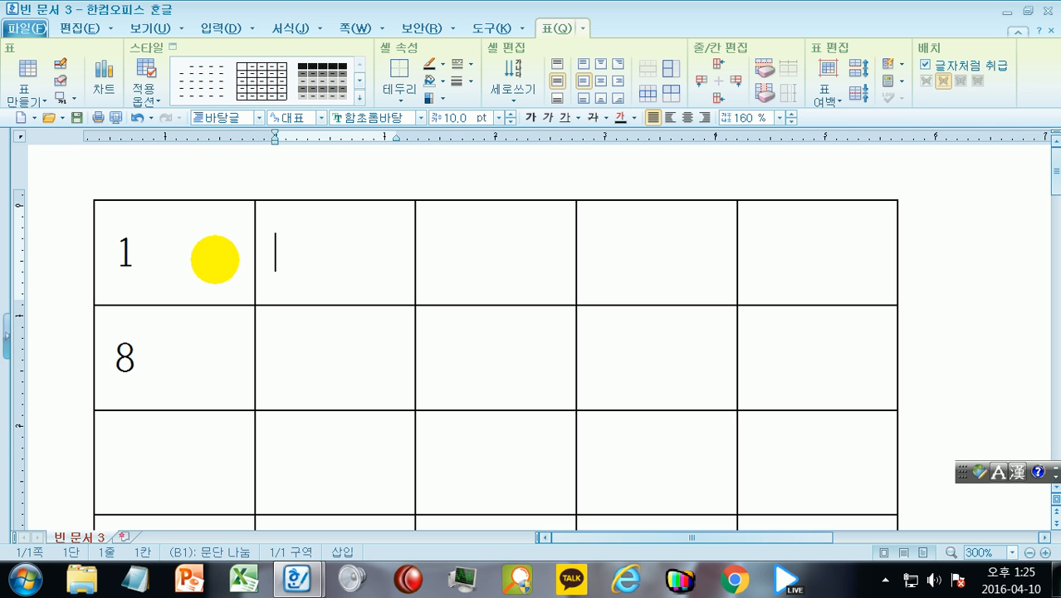
text(월요일)
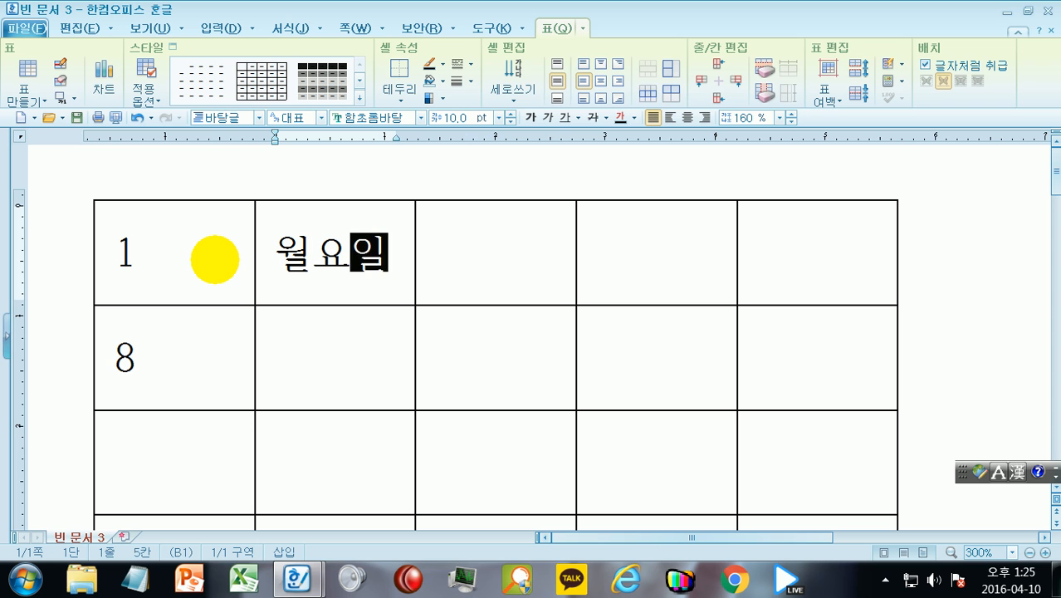
key(Down)
text(화요일)
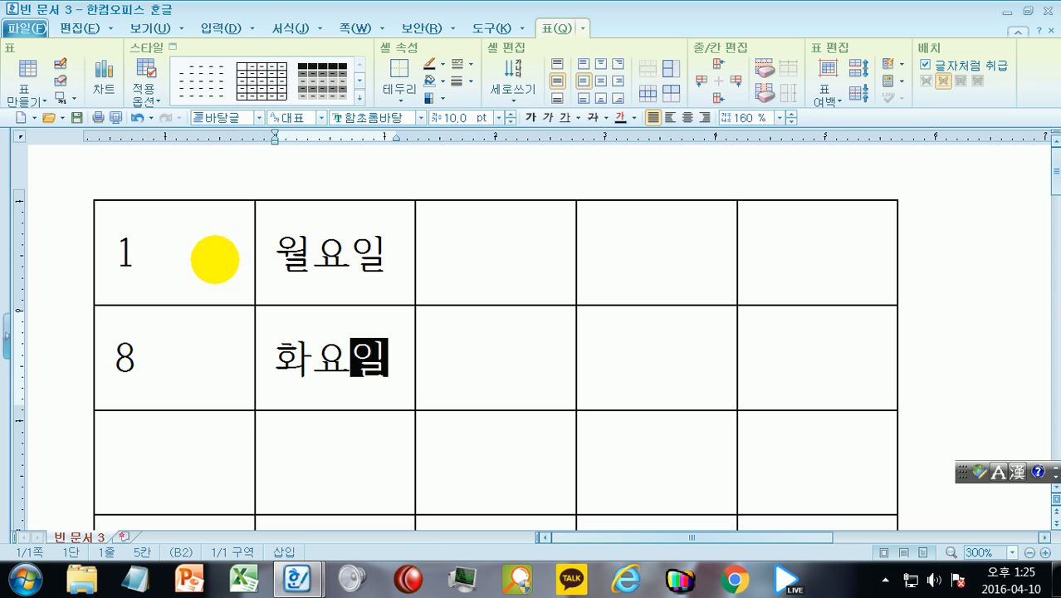
Enter Sunday and monday in the top two cells of the third column
key(Up)
key(Right)
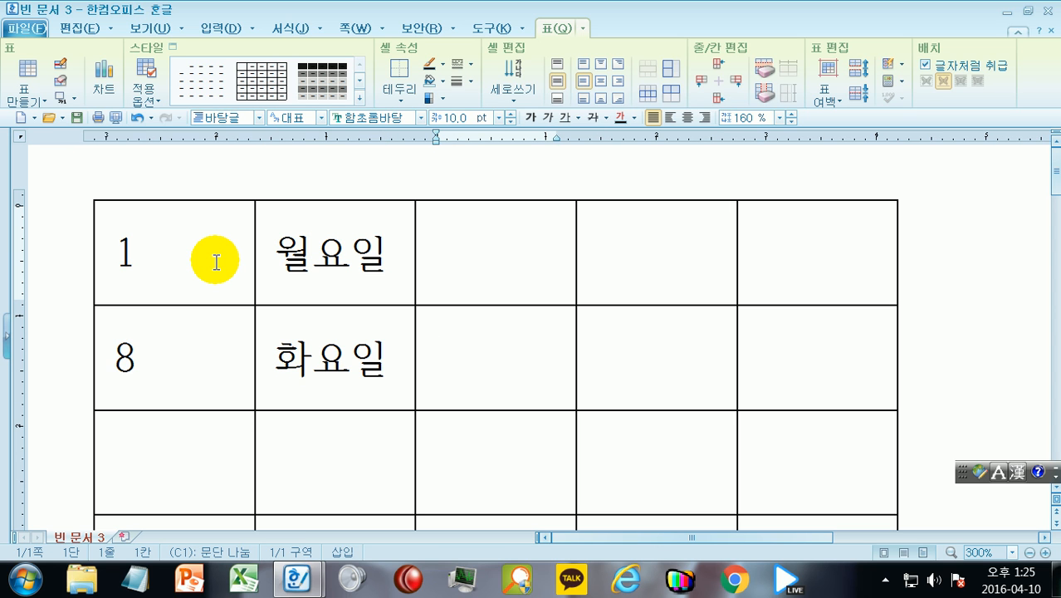
text(Sunday)
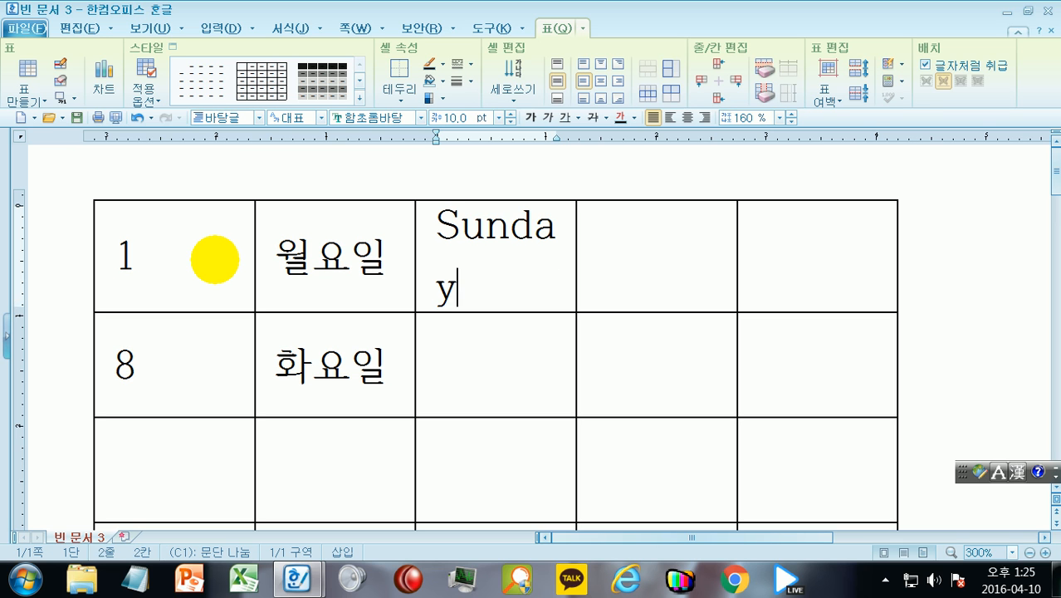
key(Down)
key(Up)
key(Up)
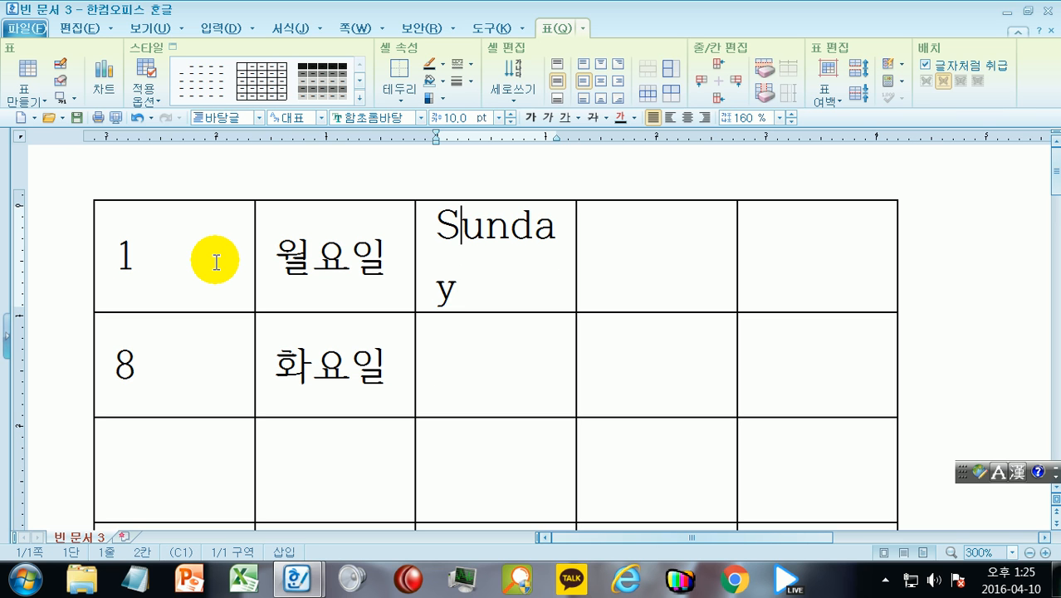
key(Down)
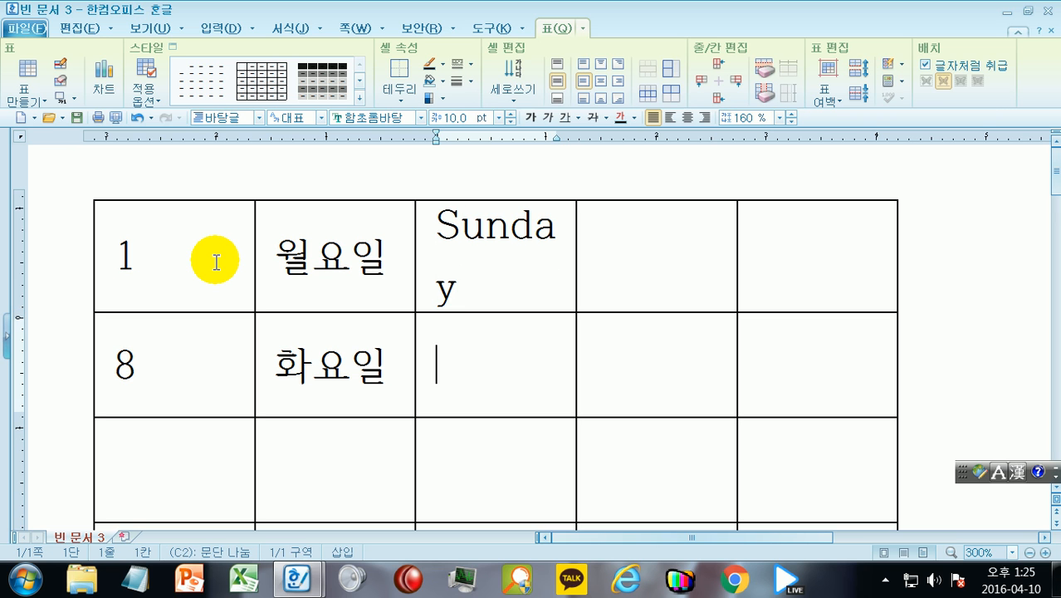
text(monday)
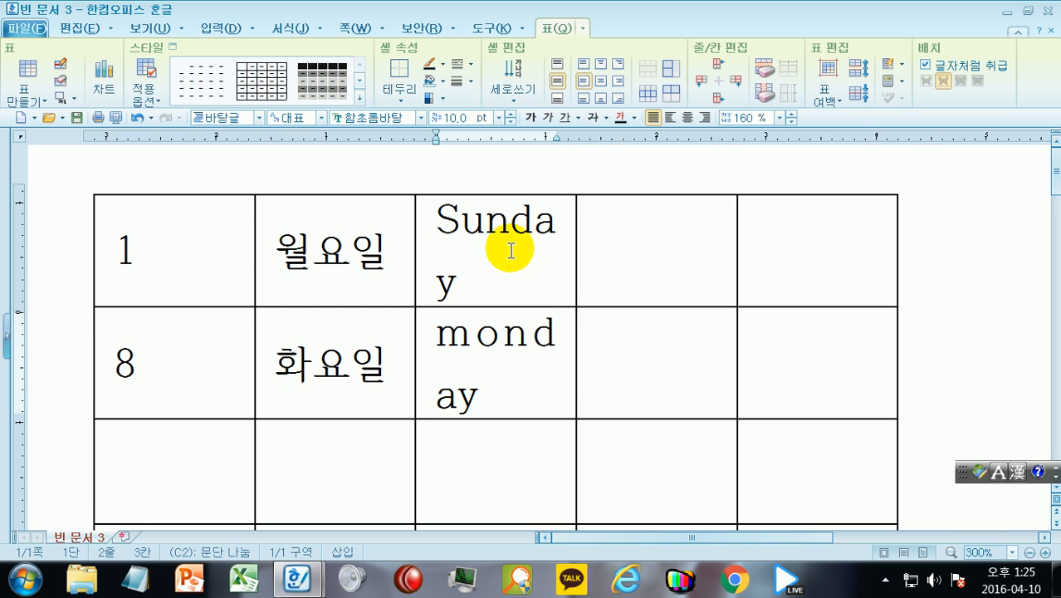
Widen the table's third column so that Sunday and monday each fit on one line
key(Up)
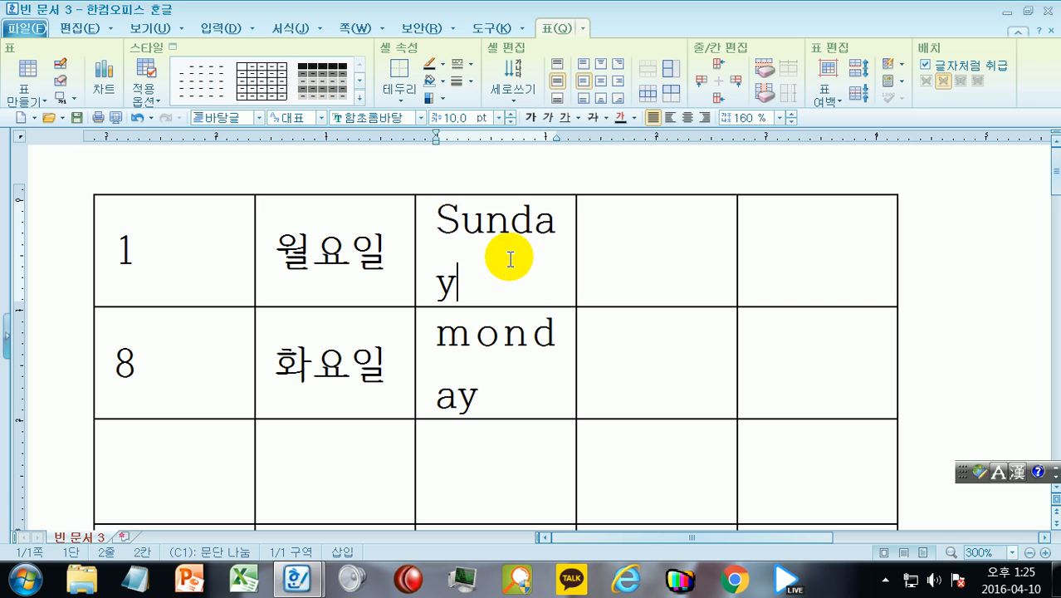
key(F5)
key(ctrl+Right)
key(ctrl+Right)
key(ctrl+Right)
key(ctrl+Right)
key(ctrl+Right)
key(ctrl+Right)
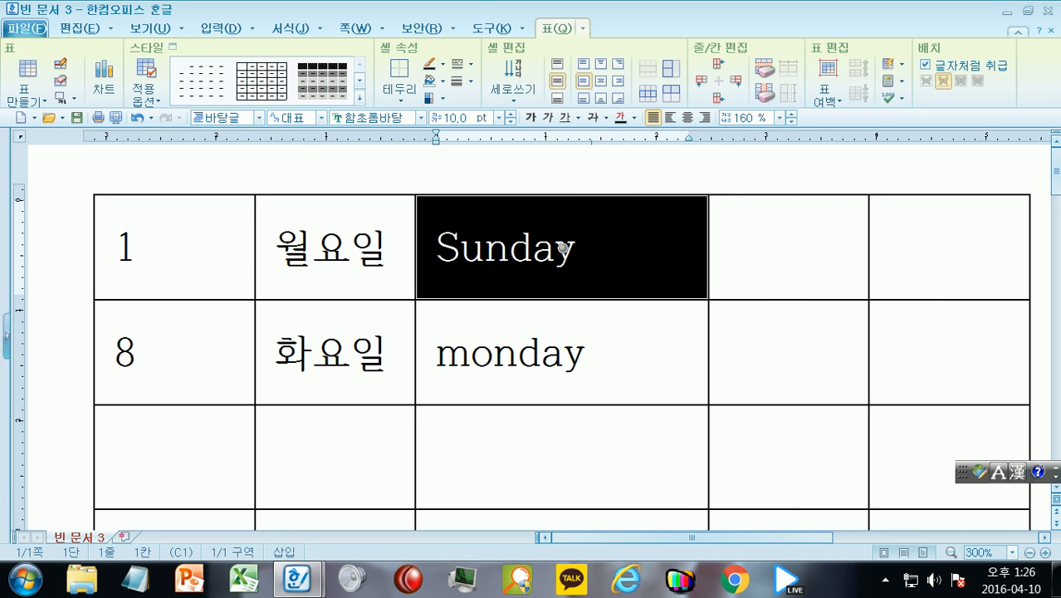
click(853, 165)
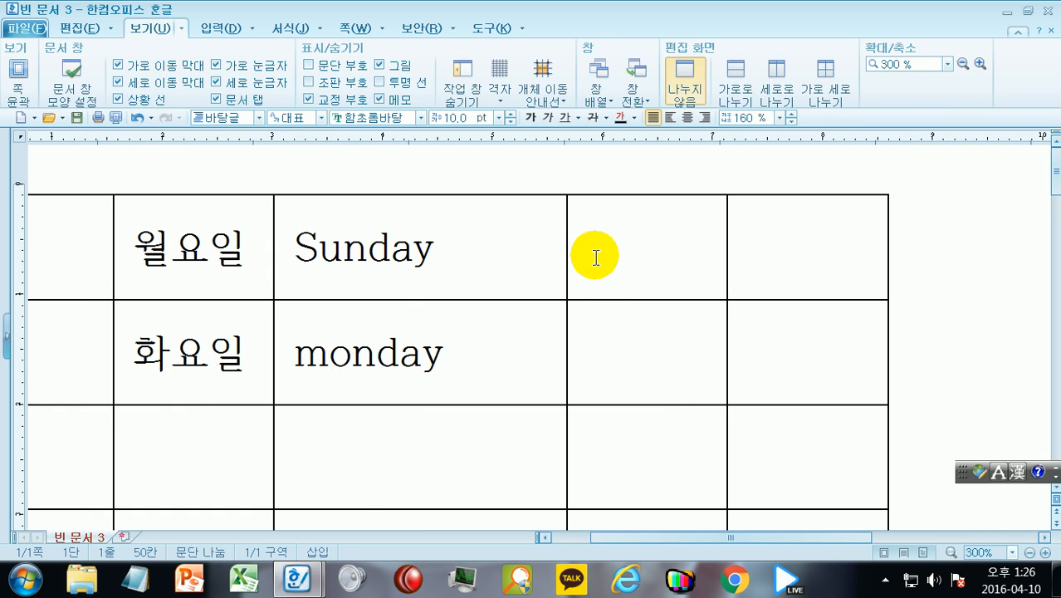
Enter 1월 and 2월 in the top two cells of the fourth column
click(625, 249)
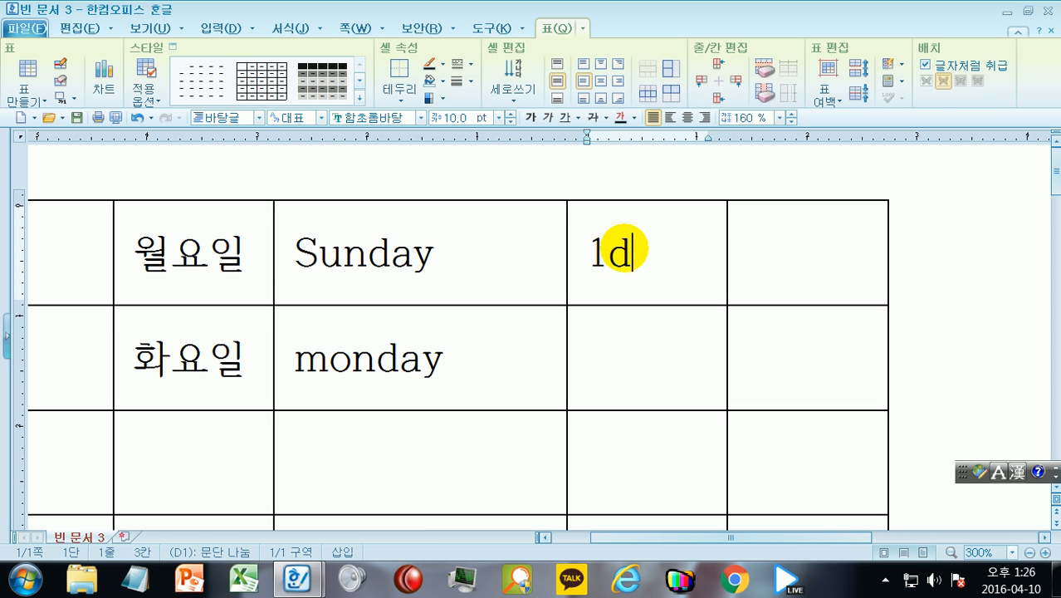
text(1월)
key(Down)
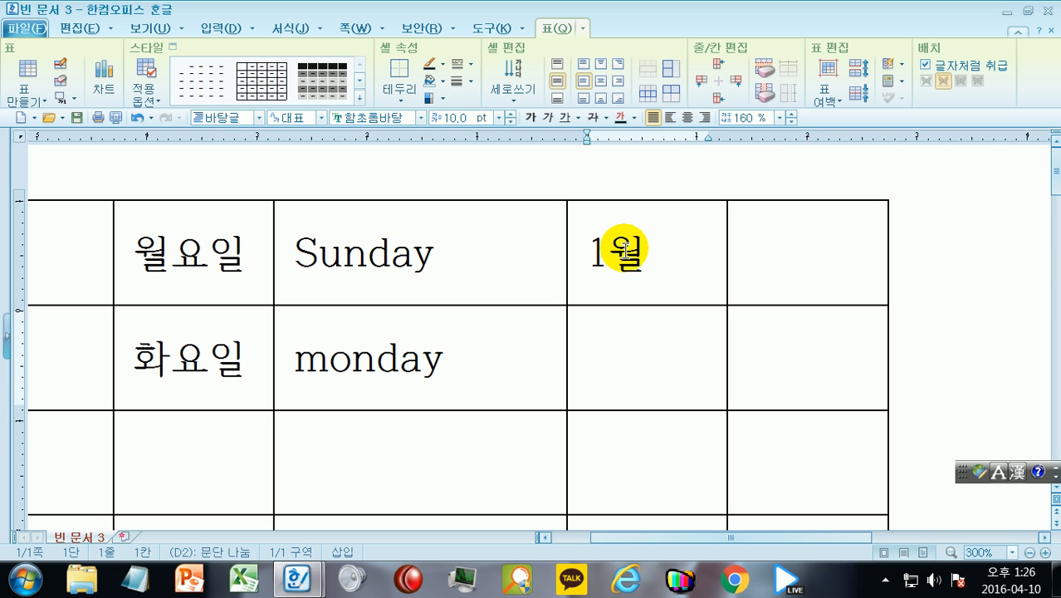
text(2ㅇ)
Enter 자 and 축 in the top two cells of the last column
key(Tab)
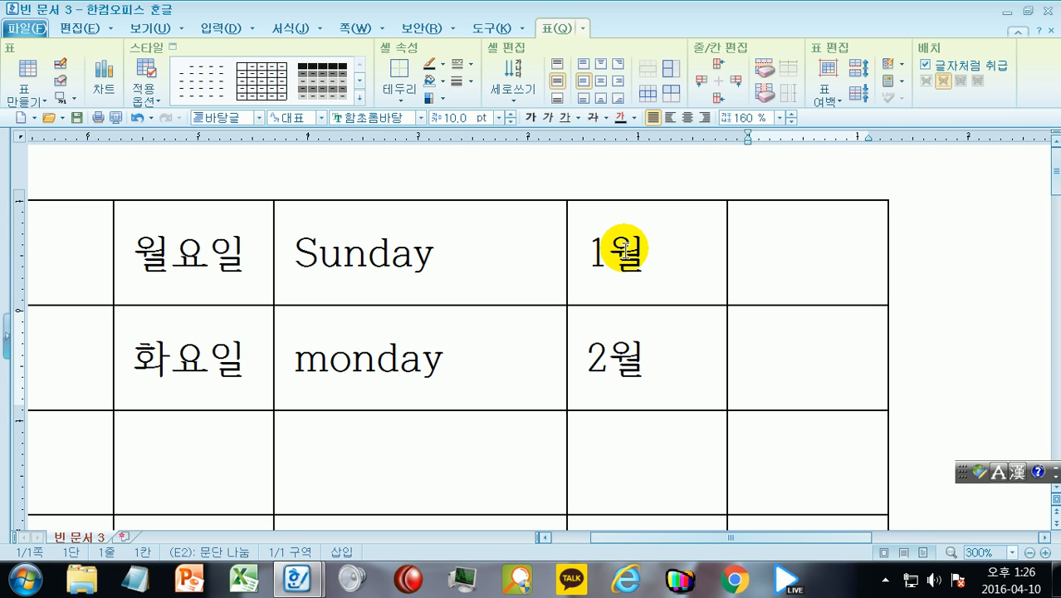
key(Up)
text(ㅈㅏ)
key(Down)
text(축)
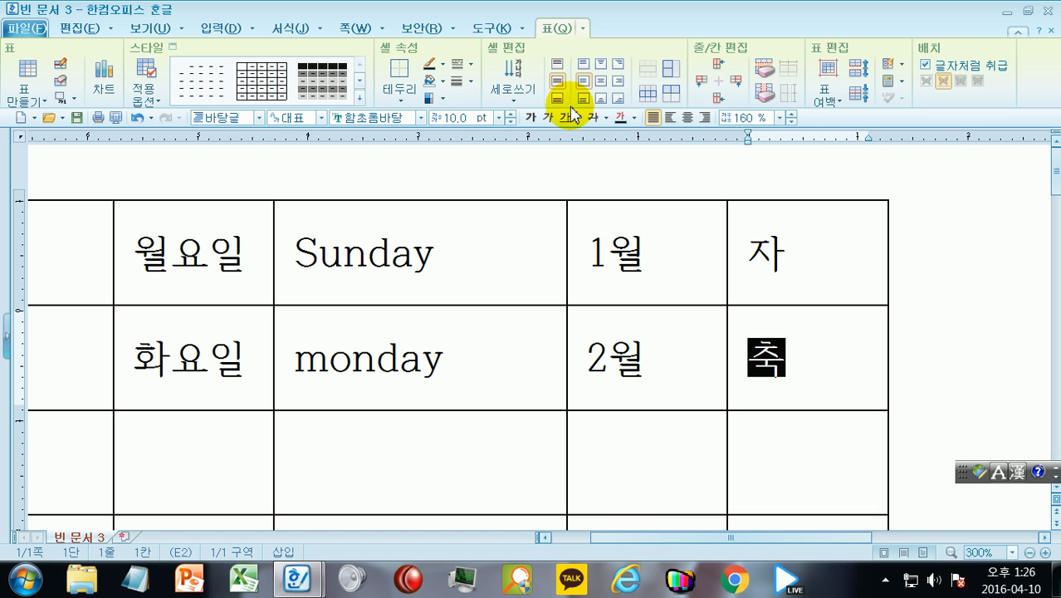
click(937, 297)
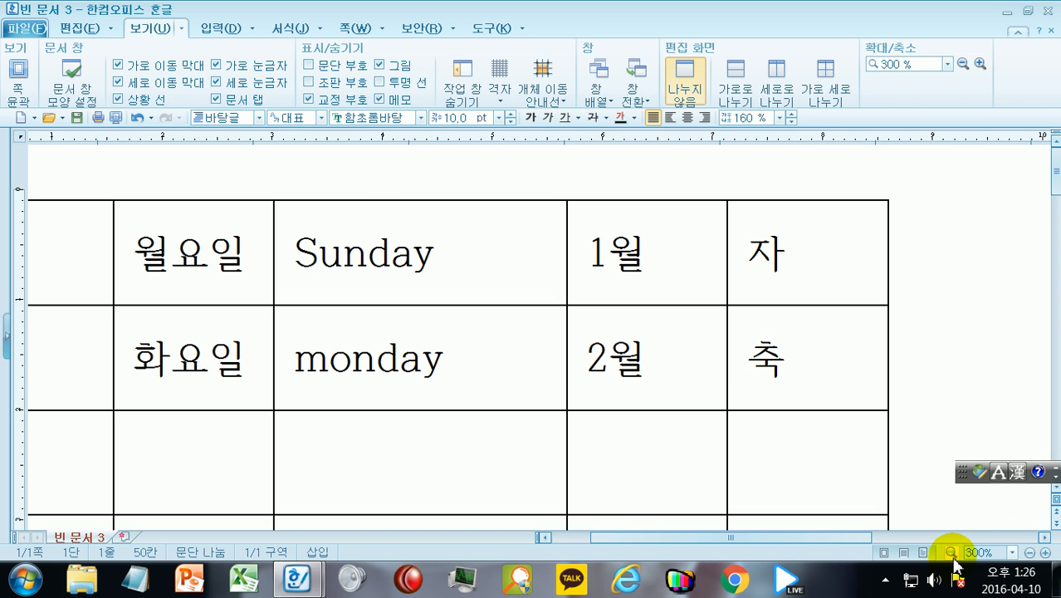
Auto-fill the number column and the 월요일 column down to the last row from their top two cells
click(951, 552)
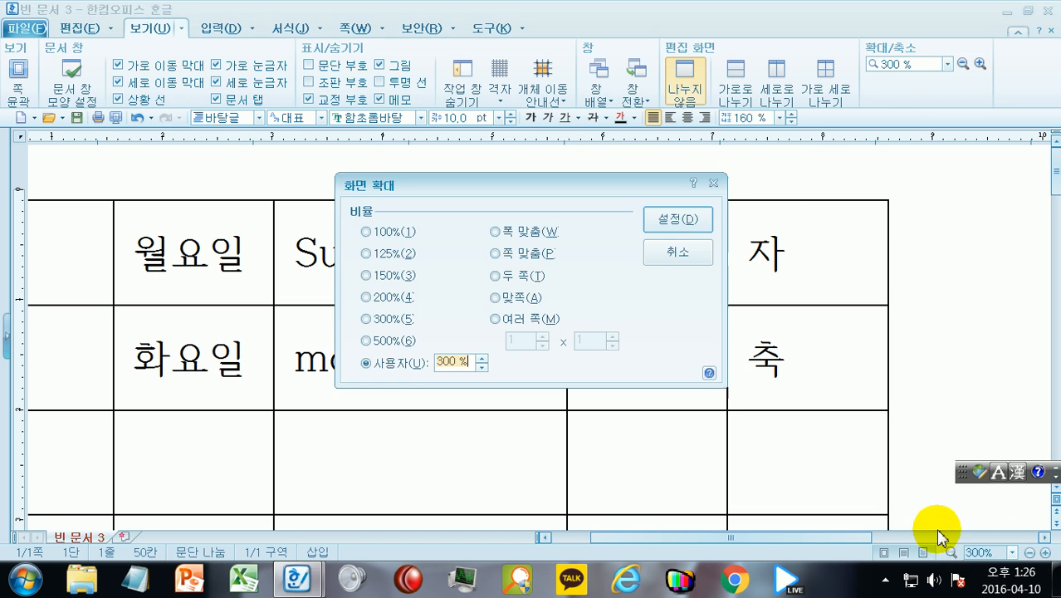
click(524, 234)
click(677, 220)
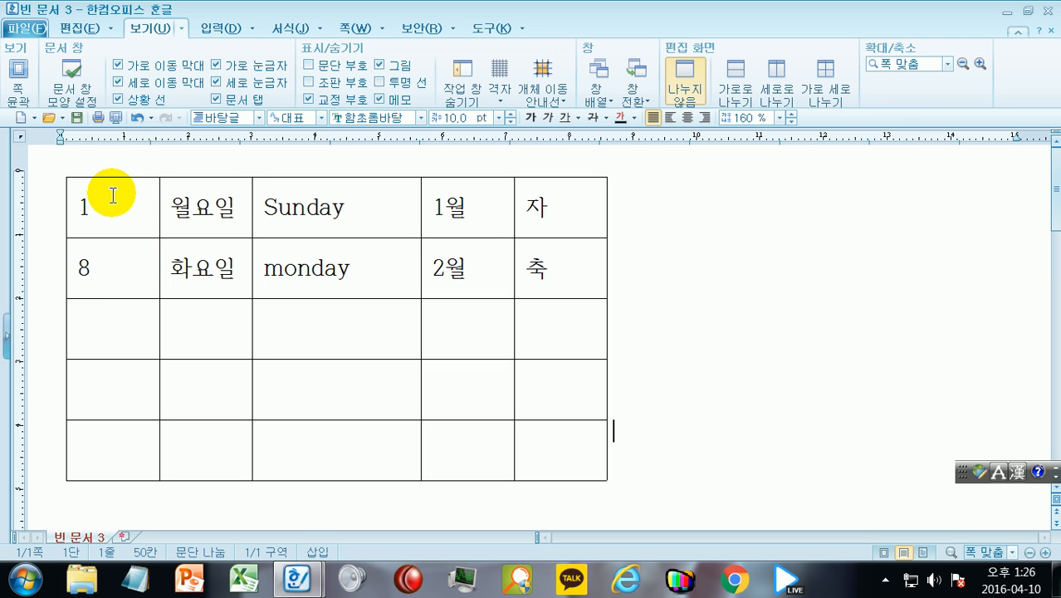
drag(113, 195, 117, 452)
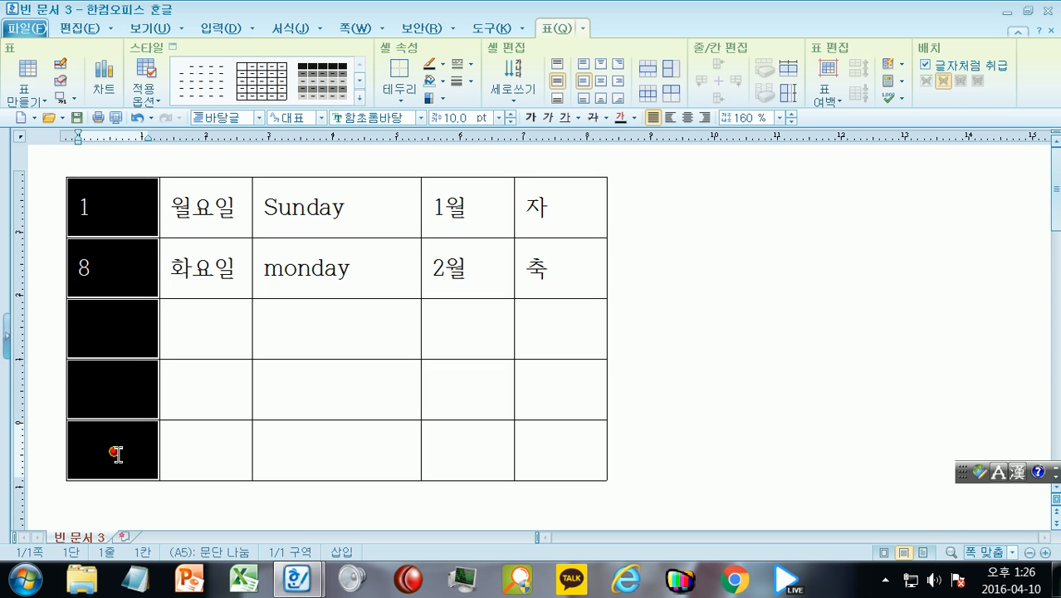
key(a)
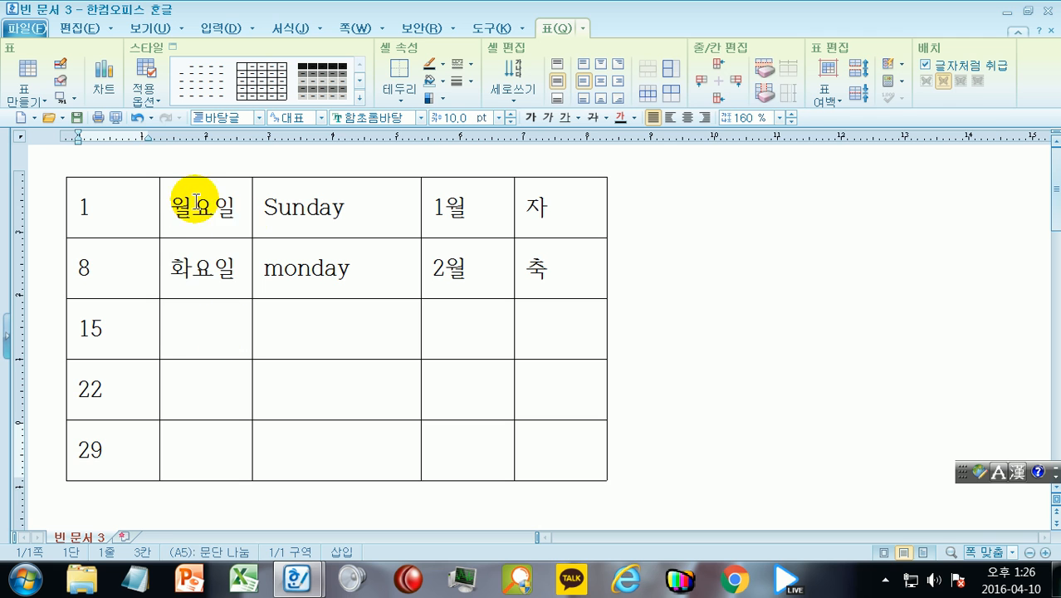
drag(200, 206, 212, 440)
key(a)
Auto-fill the Sunday, 1월 and 자 columns down to the last row from their top two cells
drag(358, 217, 361, 435)
key(a)
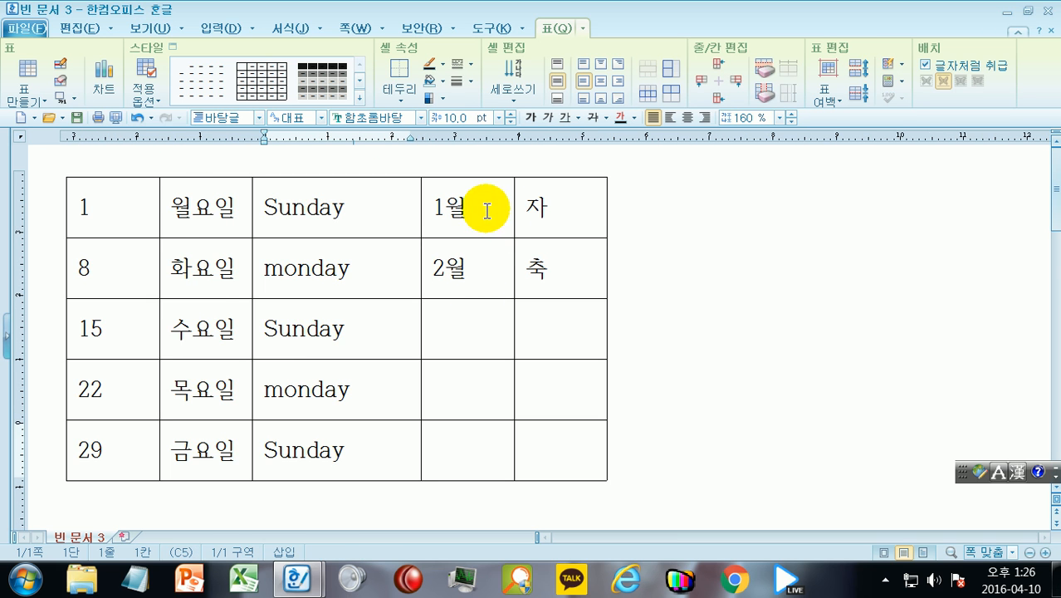
drag(485, 207, 474, 434)
key(a)
drag(575, 210, 573, 445)
key(a)
click(814, 325)
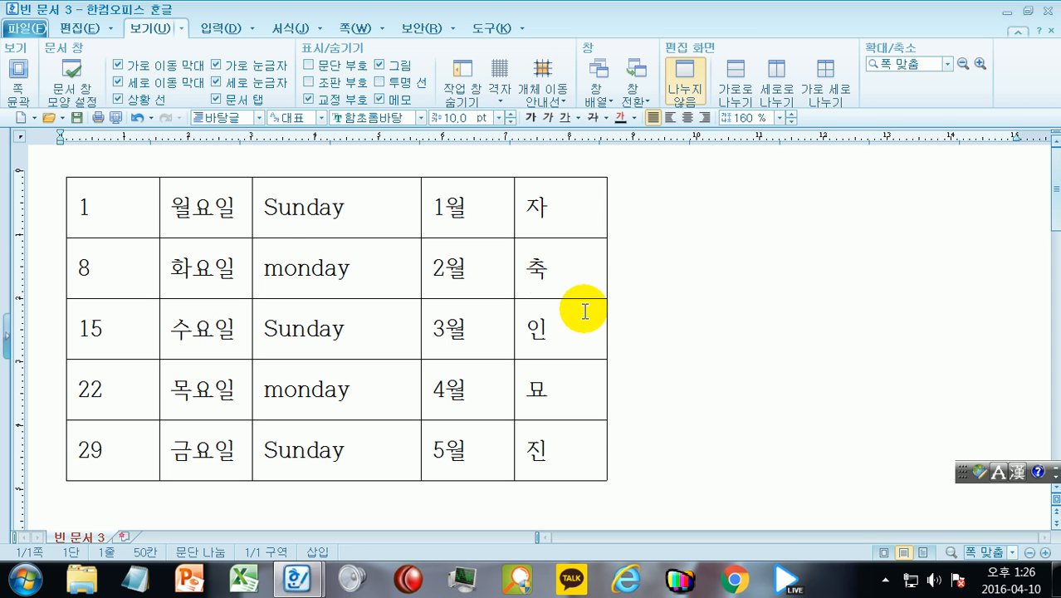
Clear the contents of all table cells, keeping the empty grid
drag(105, 215, 563, 449)
key(Delete)
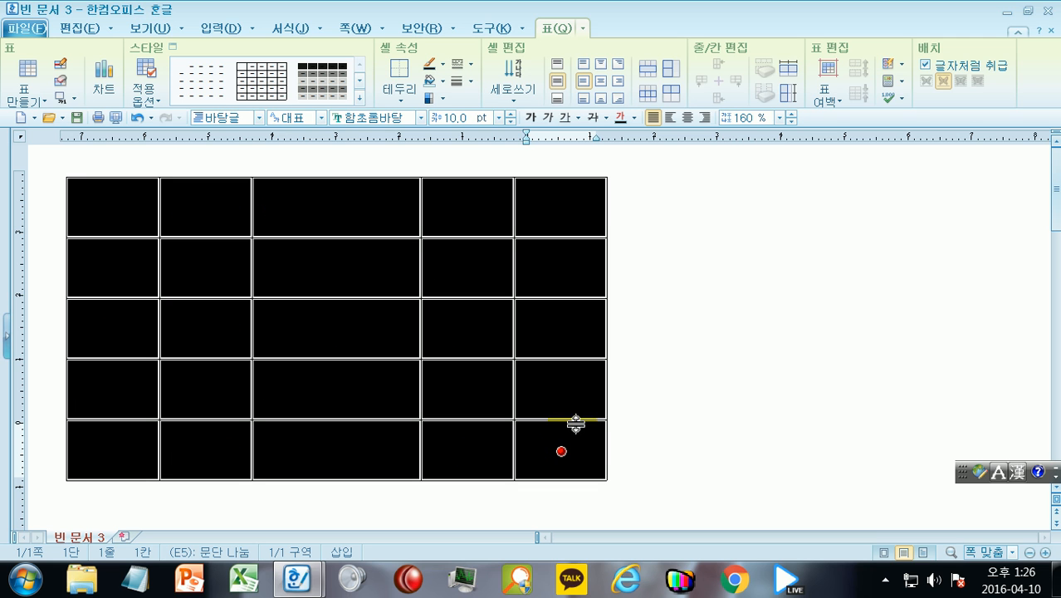
click(616, 280)
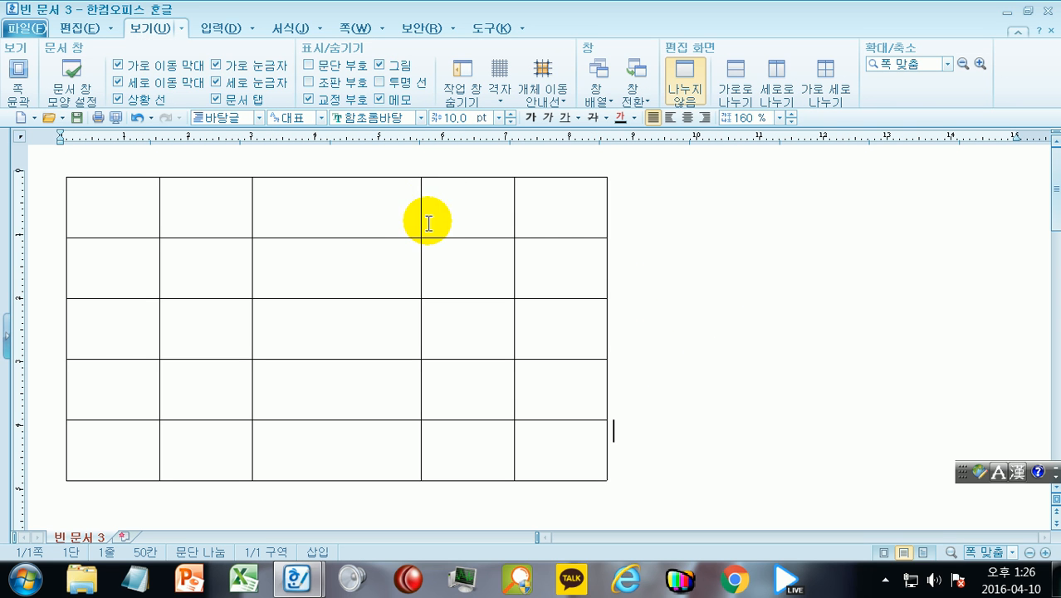
Enter 비고 in the top cell of the last column
click(569, 208)
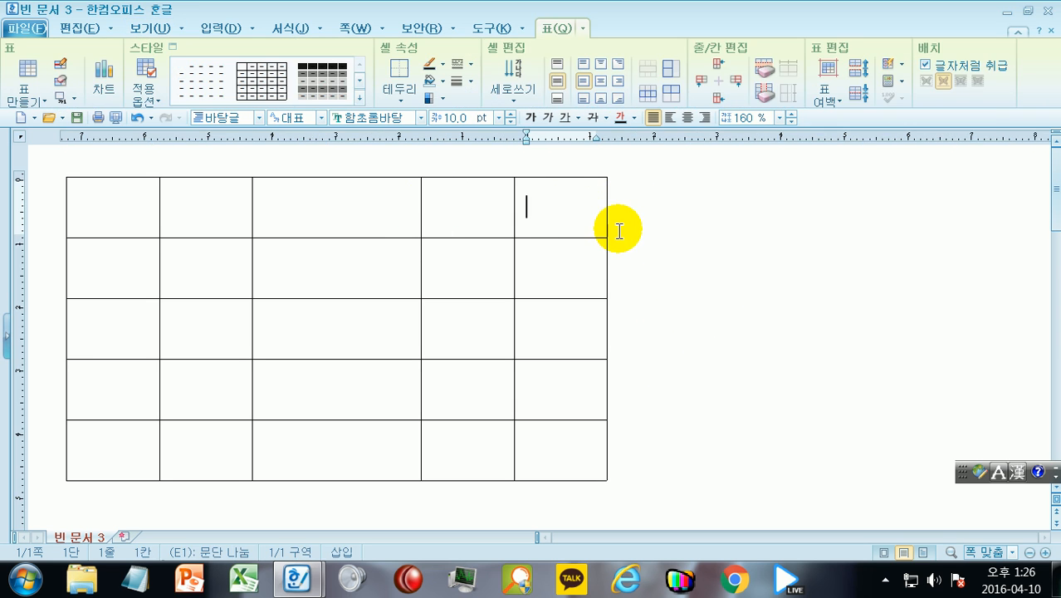
text(비고)
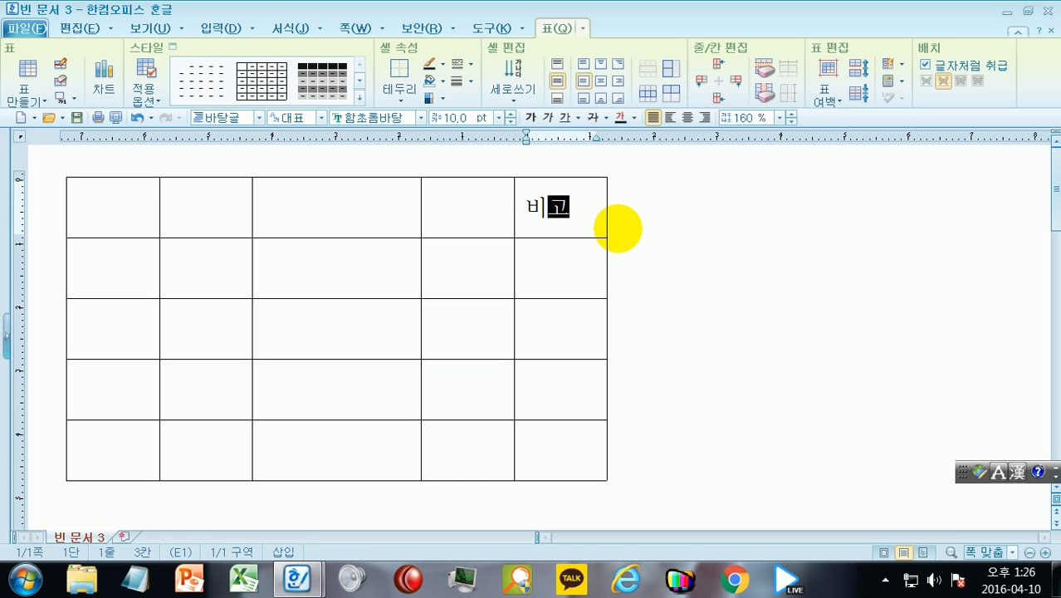
click(756, 262)
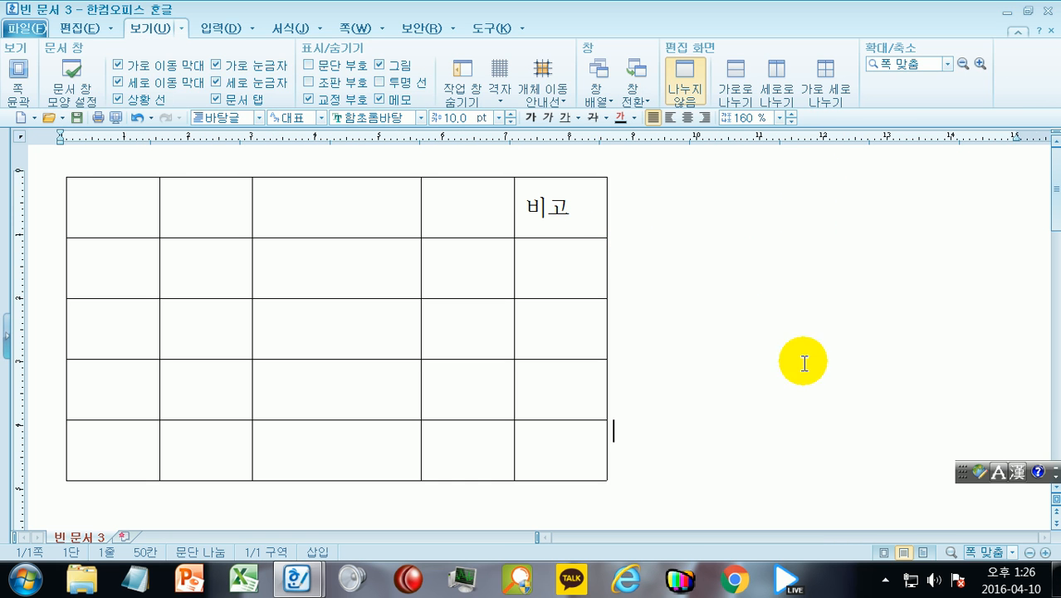
Remove the top, inner and bottom horizontal borders of the third- and fourth-row cells in the 비고 column by setting them to 선 없음
drag(570, 267, 602, 431)
click(647, 357)
drag(562, 323, 572, 400)
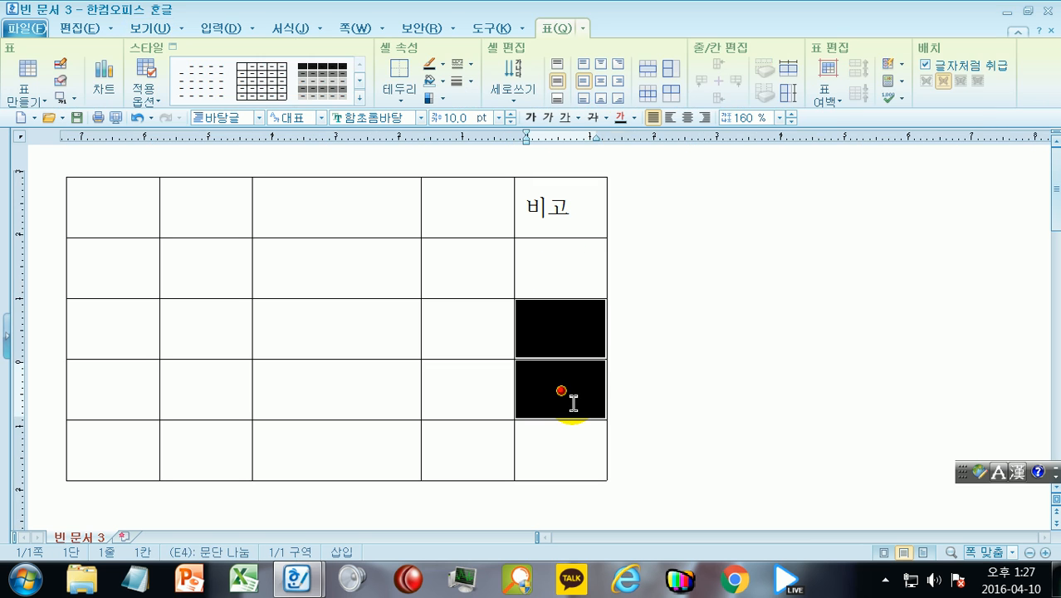
key(l)
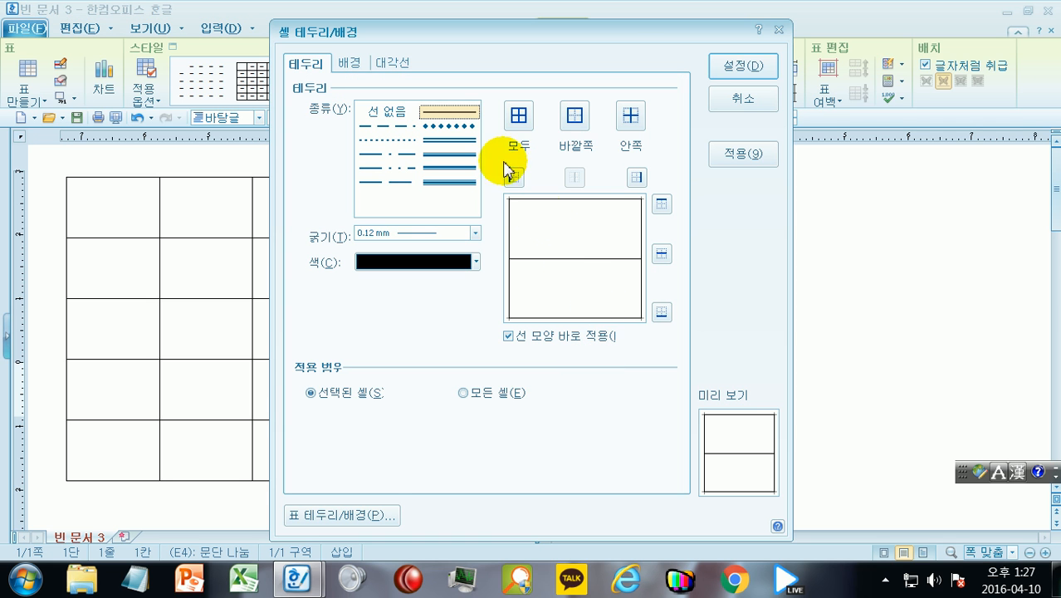
click(390, 110)
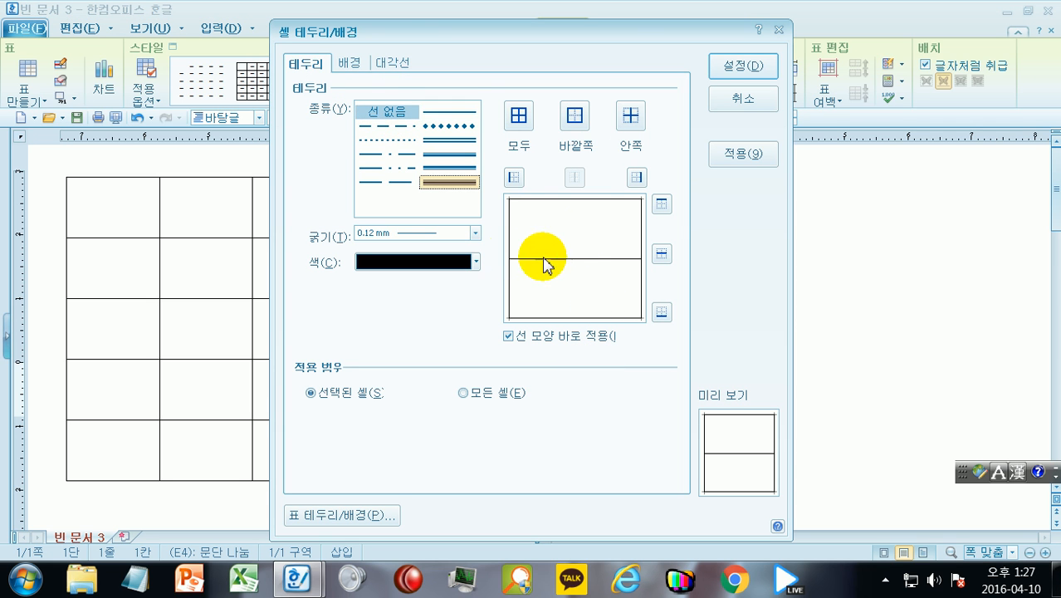
click(665, 209)
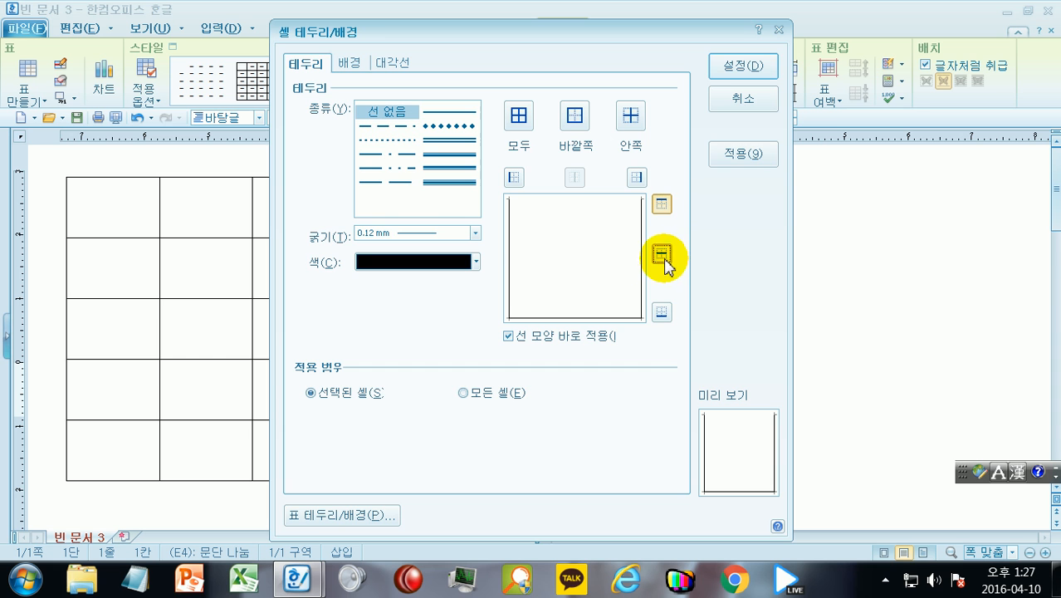
click(662, 257)
click(662, 312)
click(731, 70)
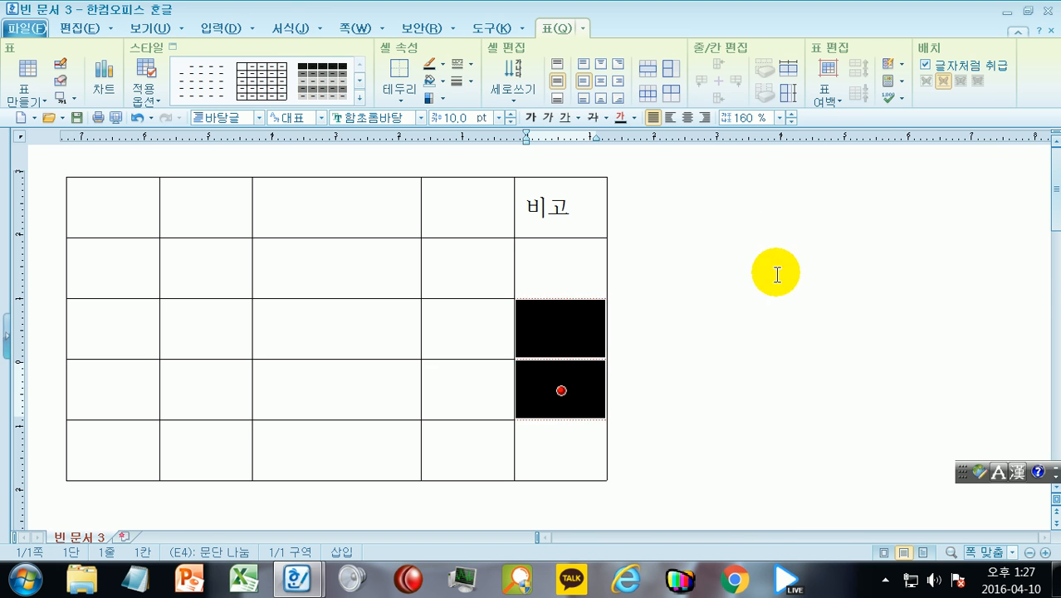
click(714, 220)
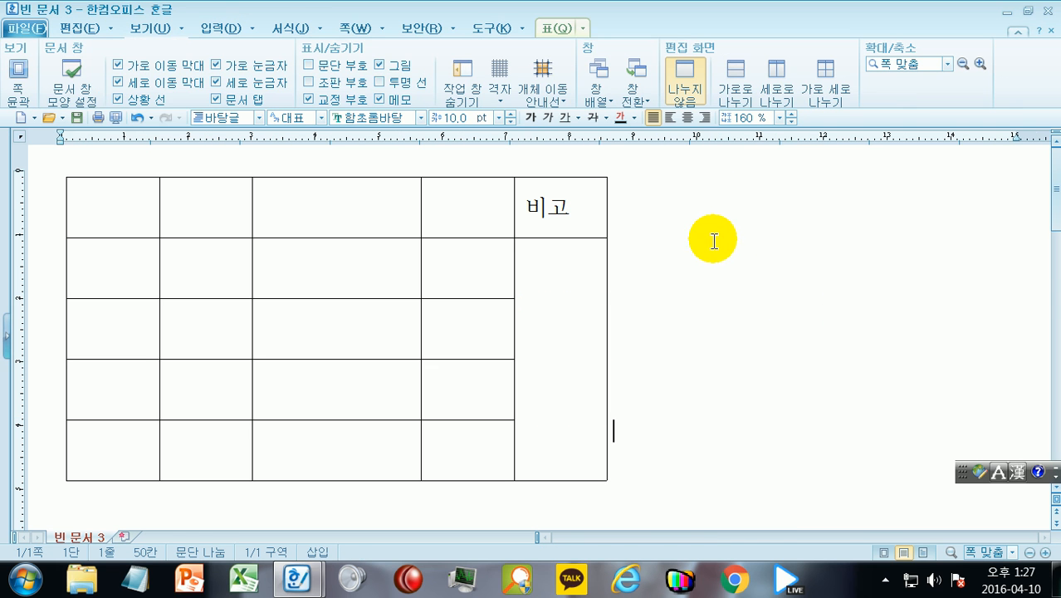
Fill the cell directly below 비고 with three lines of repeated 쇼 and 교 sample text and delete it all
click(561, 281)
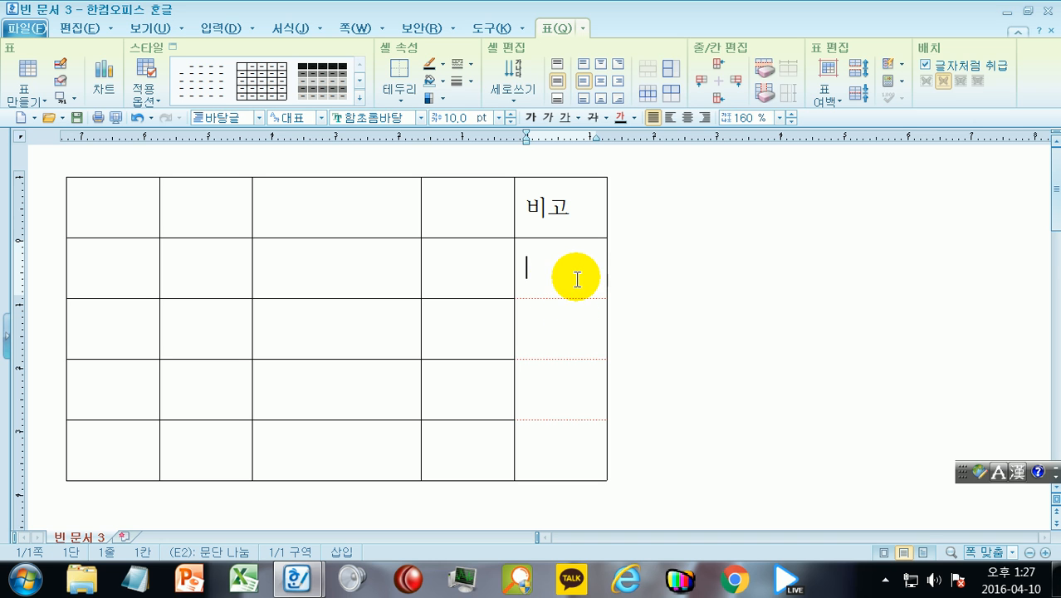
text(쇼쇼쇼쇼쇼)
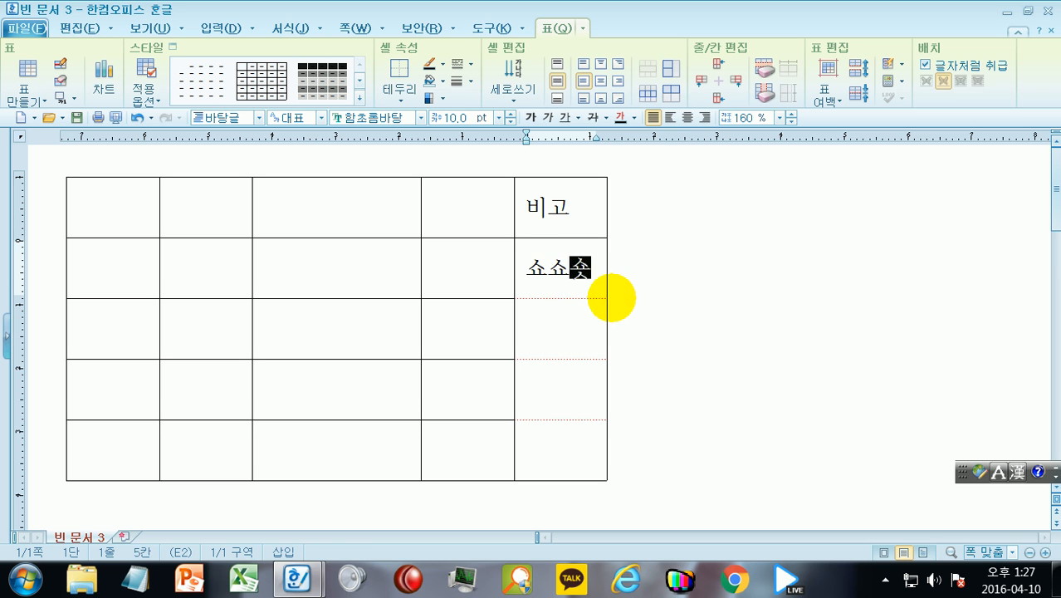
text(ㅛㅛ교교)
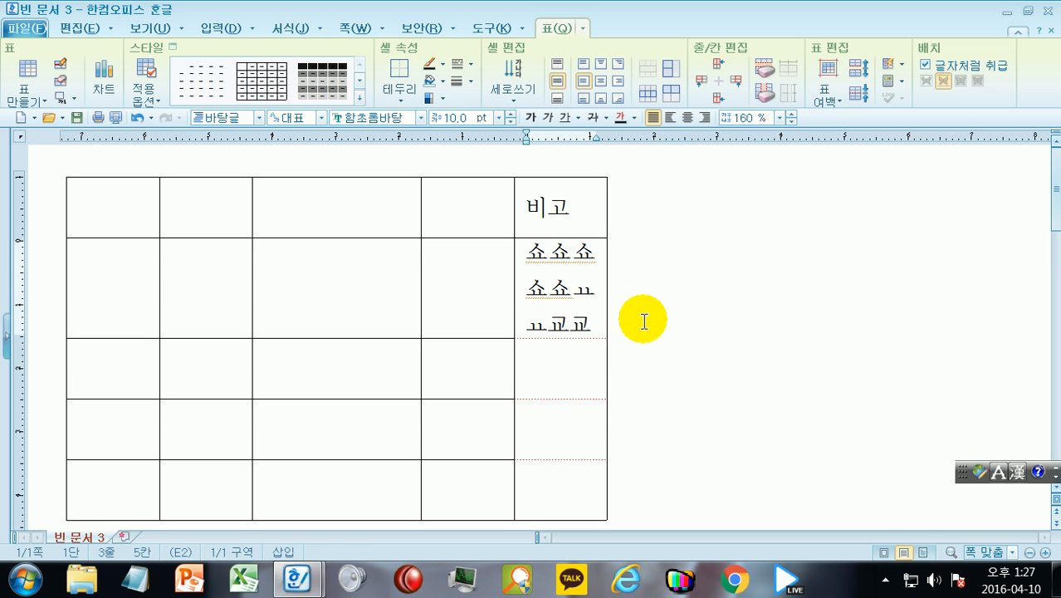
key(ctrl+a)
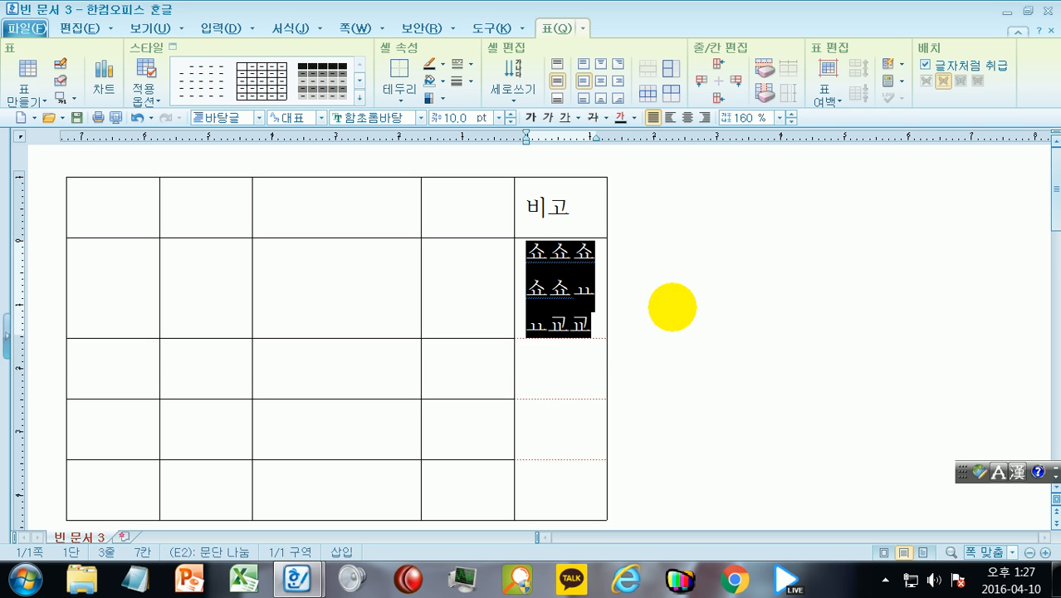
key(Delete)
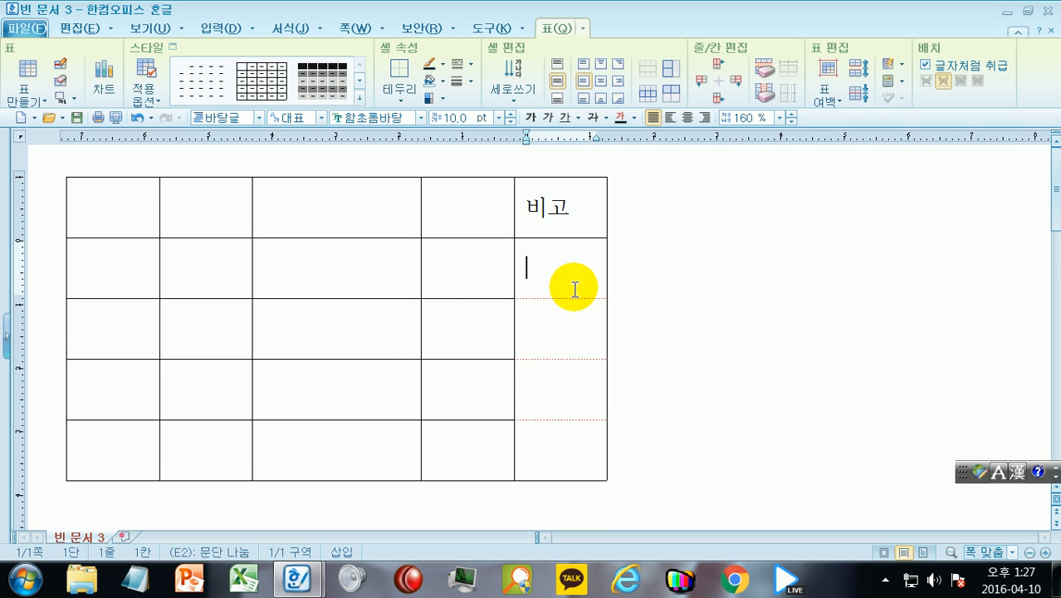
Undo the border removal in the 비고 column
key(Down)
key(Down)
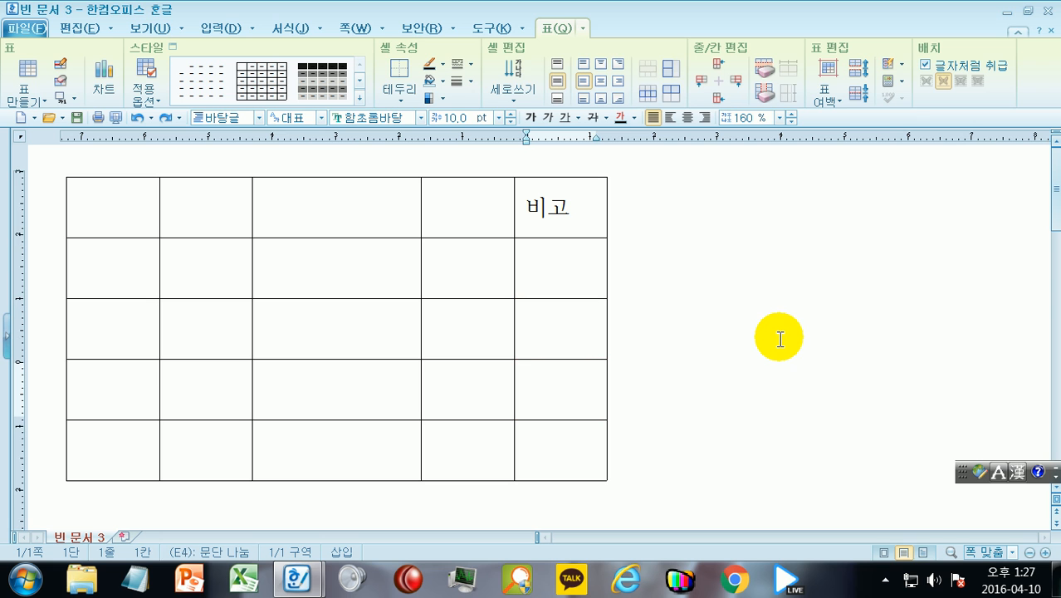
click(737, 330)
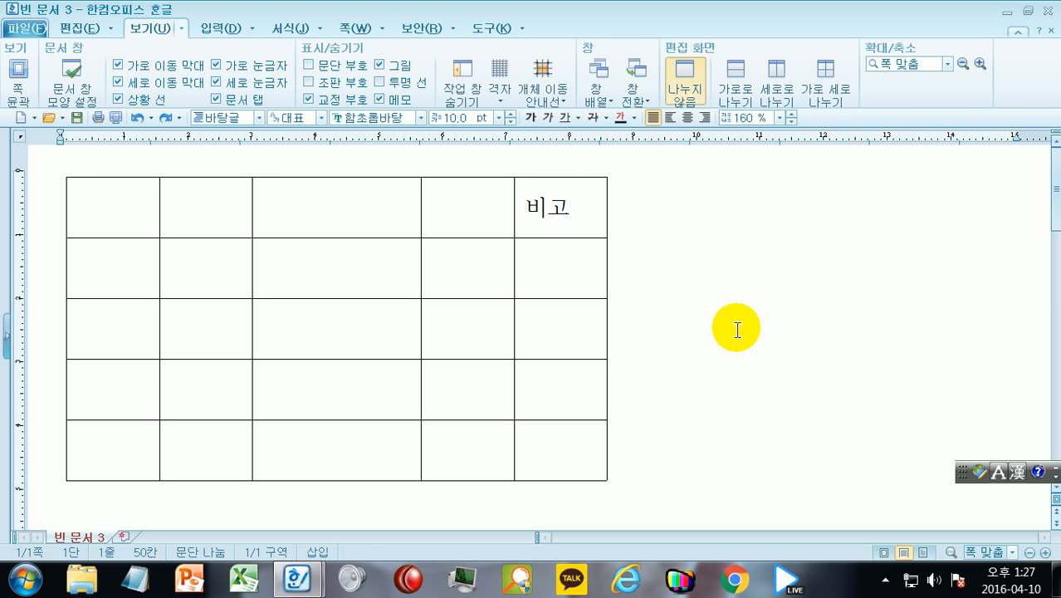
Merge the four cells below 비고 into a single cell
drag(563, 268, 584, 444)
right_click(583, 280)
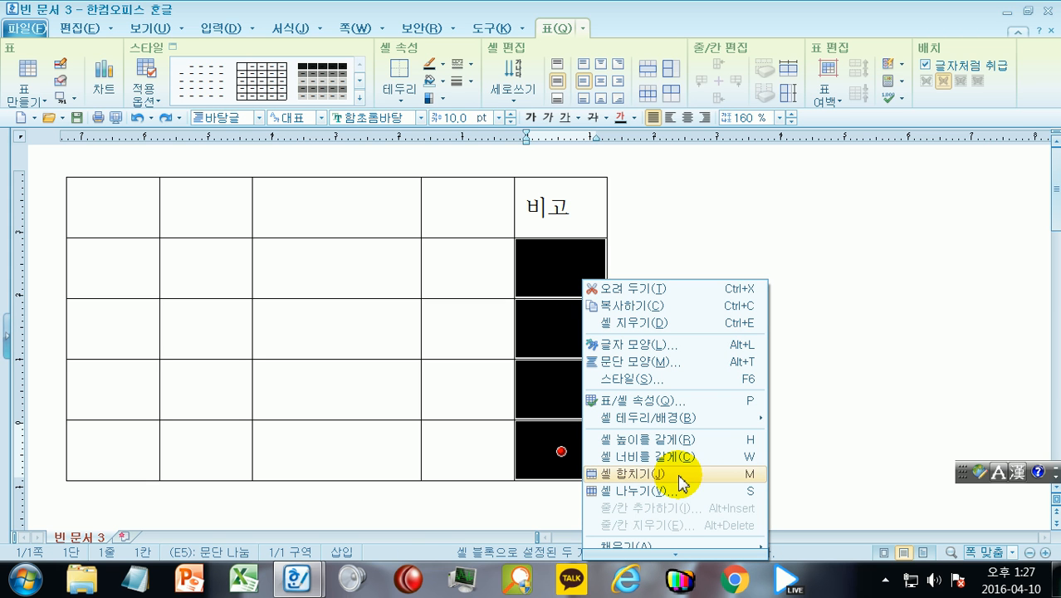
click(829, 280)
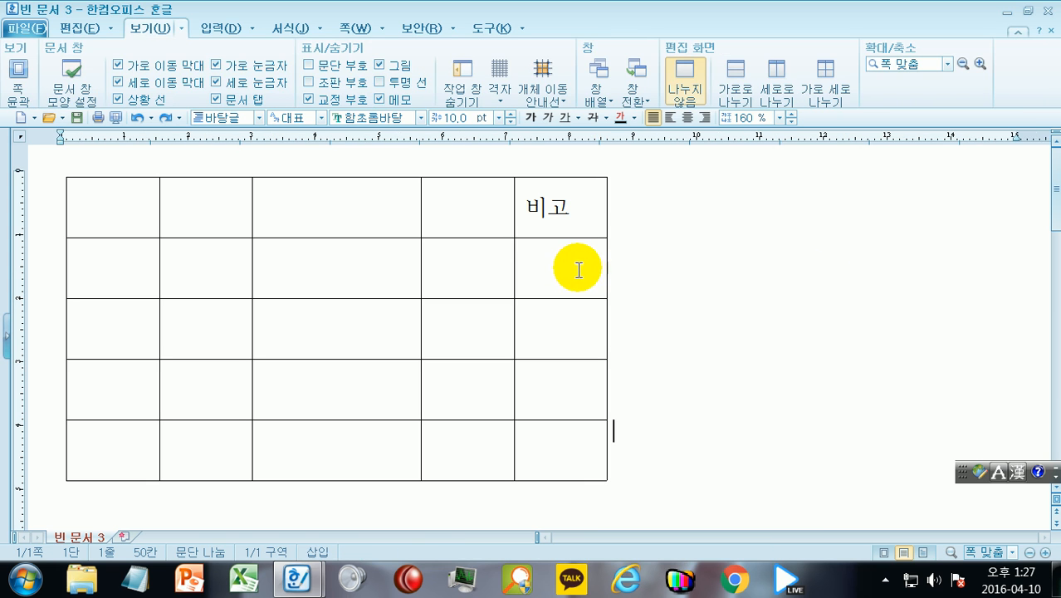
drag(575, 267, 590, 456)
key(m)
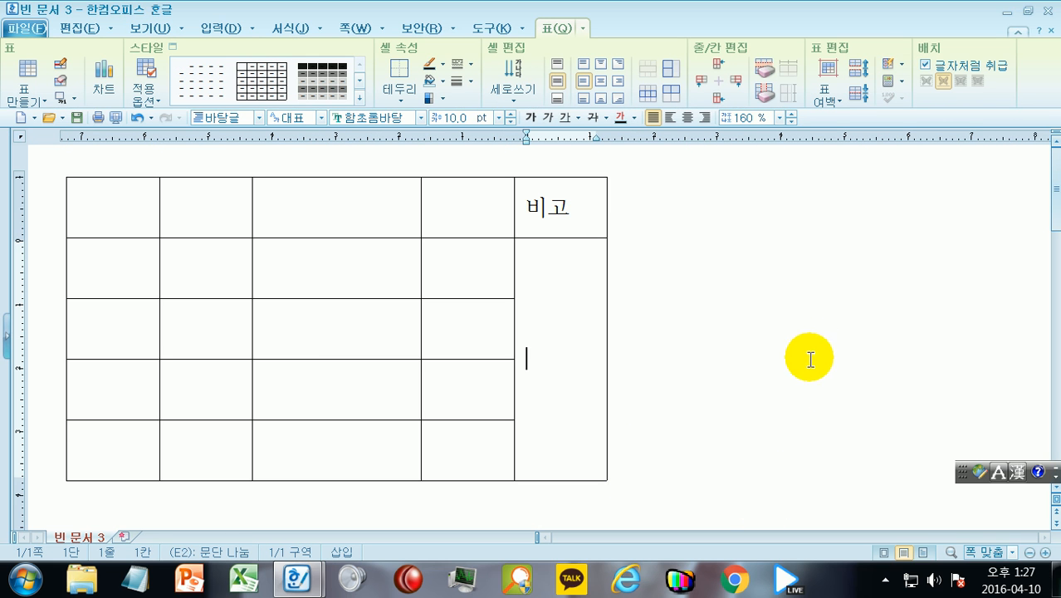
Fill the merged cell below 비고 with eight lines of repeated 쇼 and 교 sample text and delete it all
text(쇼쇼쇼쇼숏곳곳곳곳교)
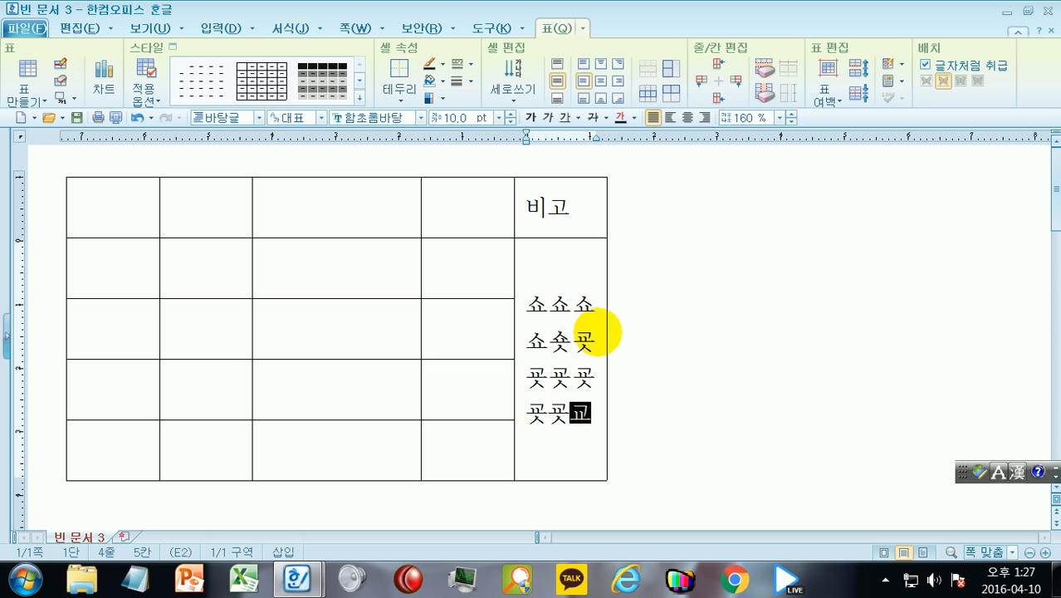
text(곳교)
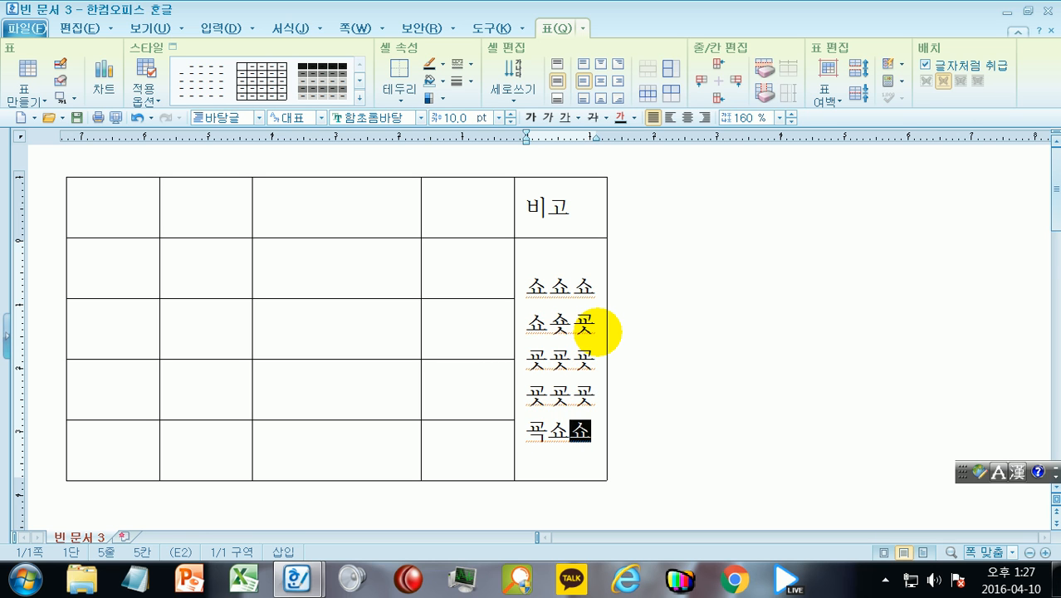
text(쇼교교)
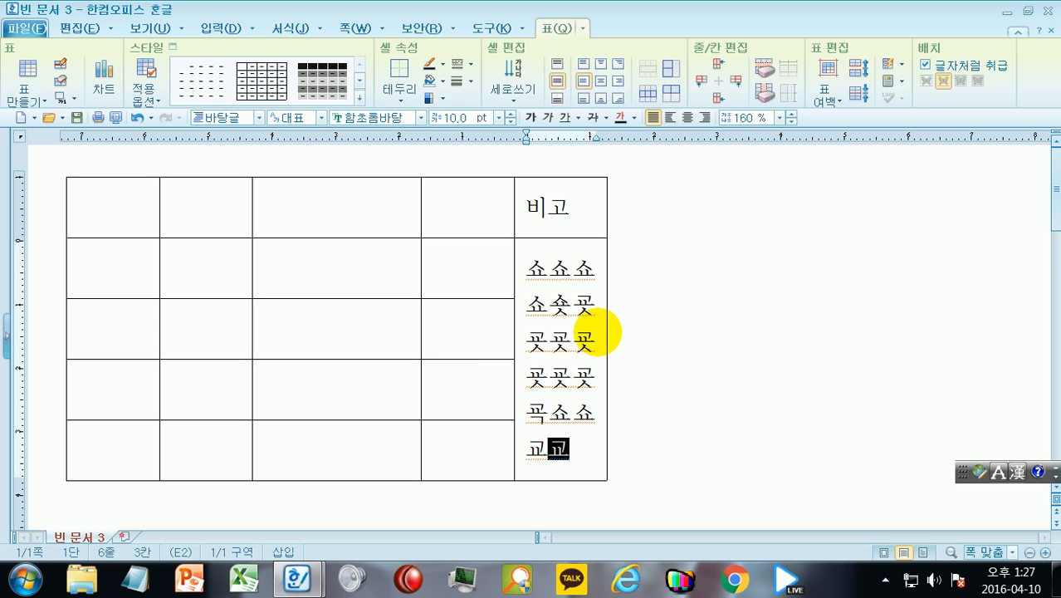
text(교곡교교교곡교교교교교)
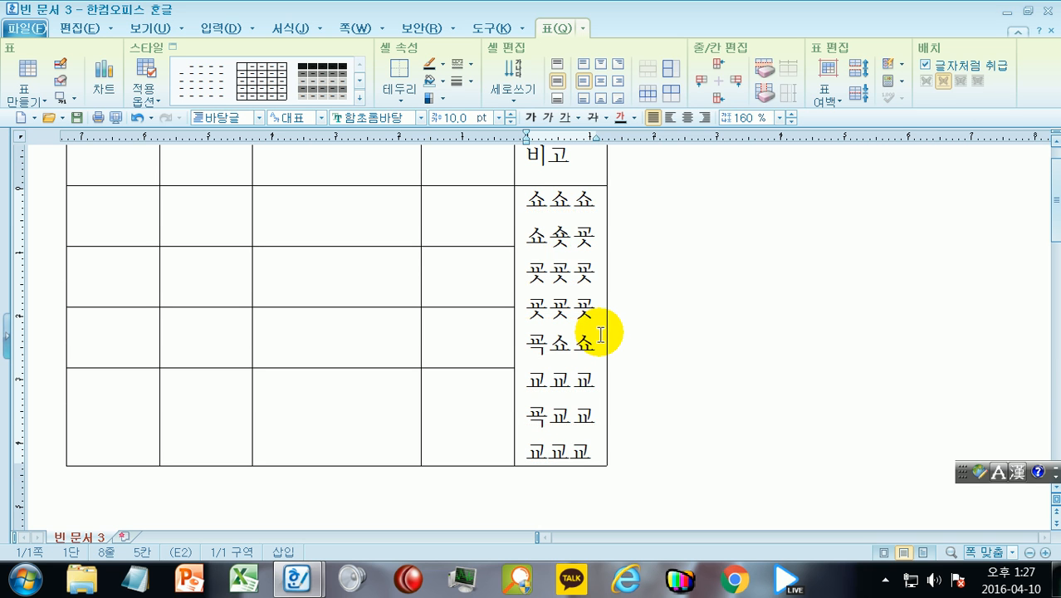
key(ctrl+a)
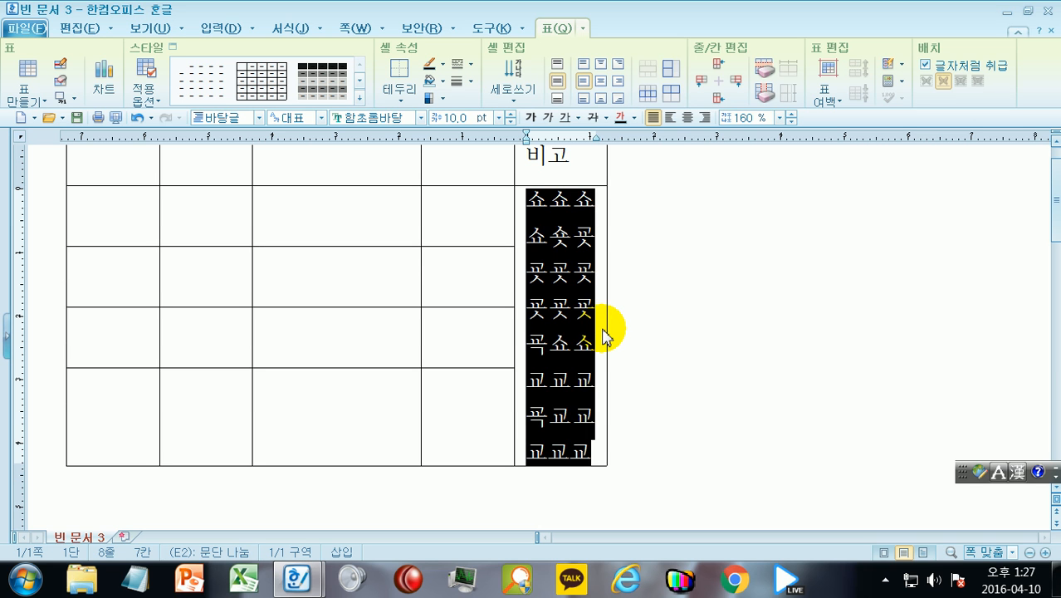
key(Delete)
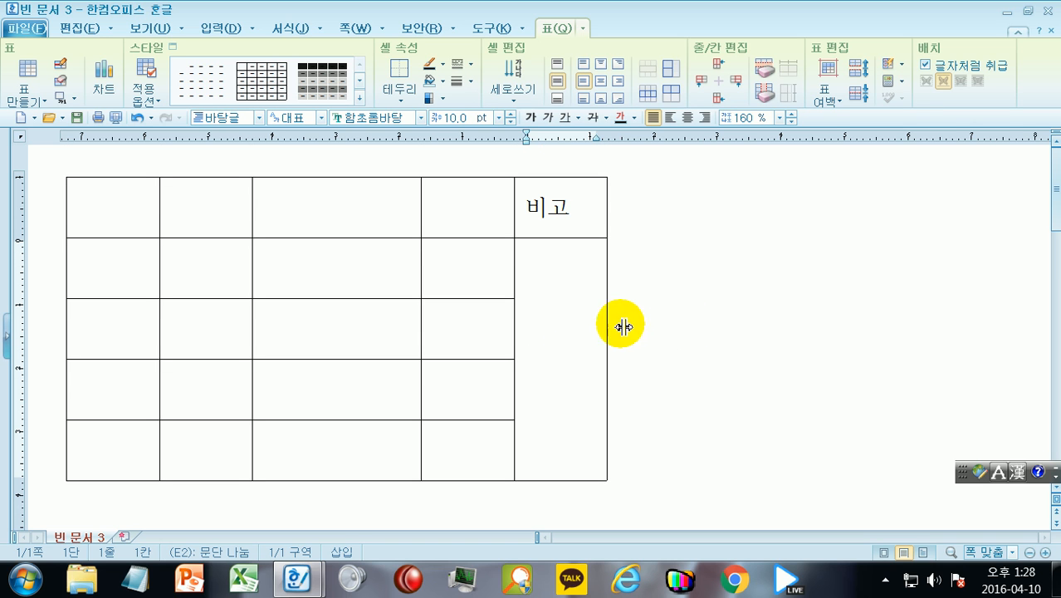
Split the merged cell below 비고 into 4 rows of equal height
click(563, 326)
key(F5)
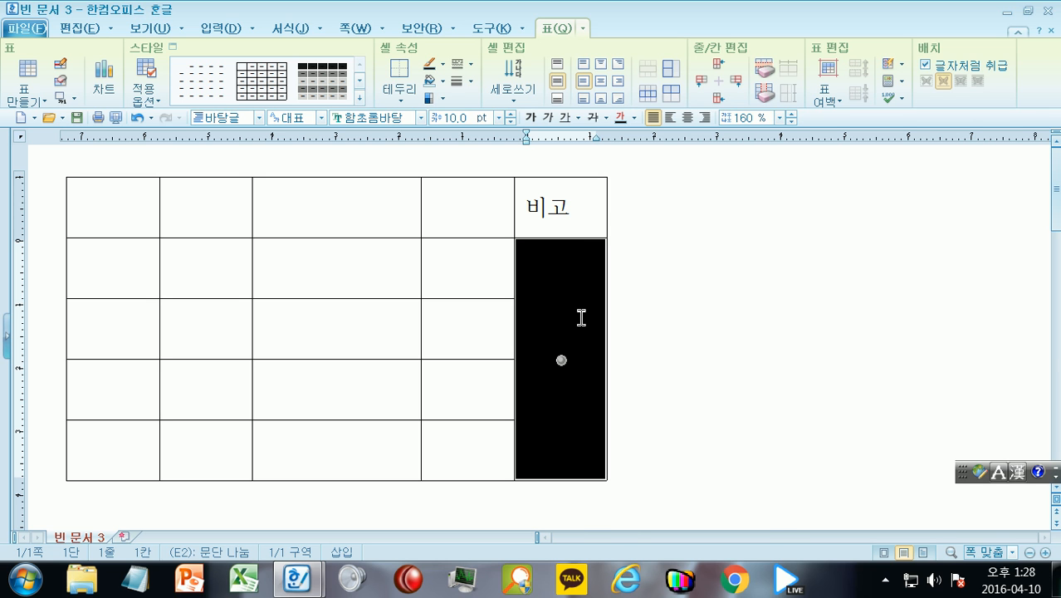
right_click(581, 317)
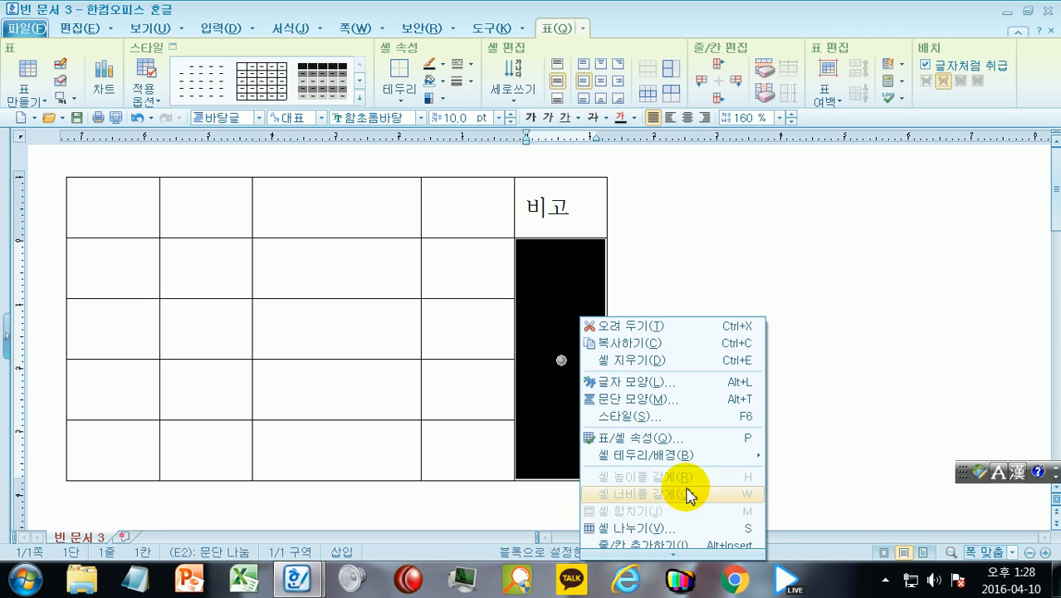
click(715, 260)
click(575, 307)
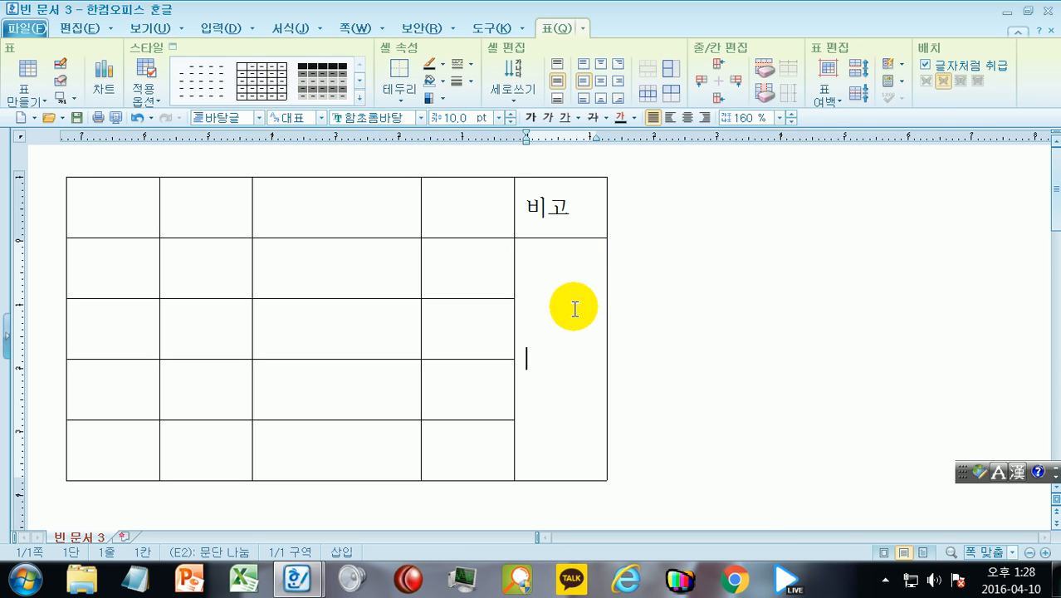
click(611, 292)
key(s)
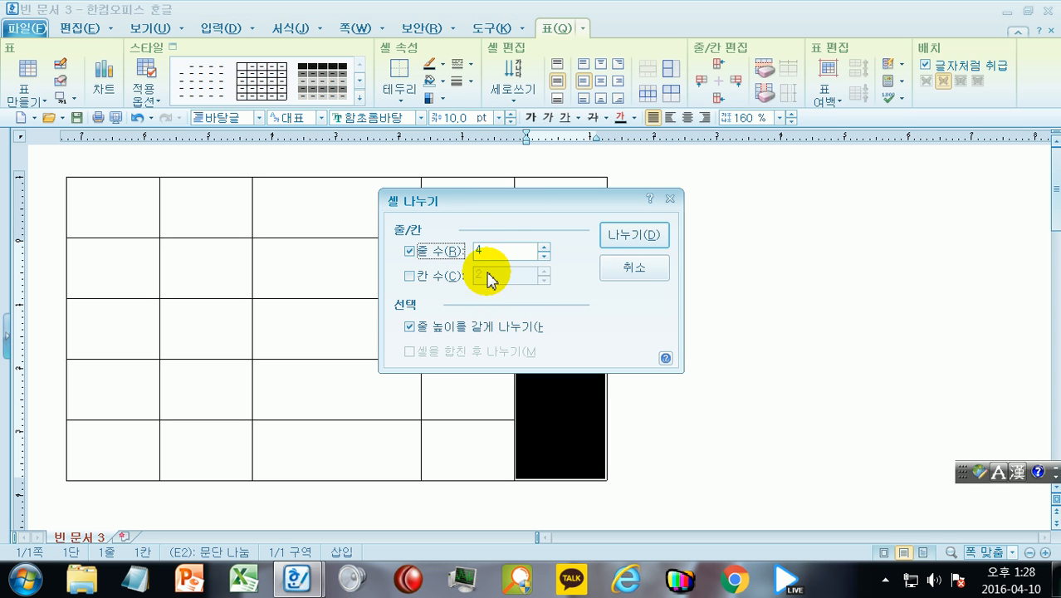
click(631, 236)
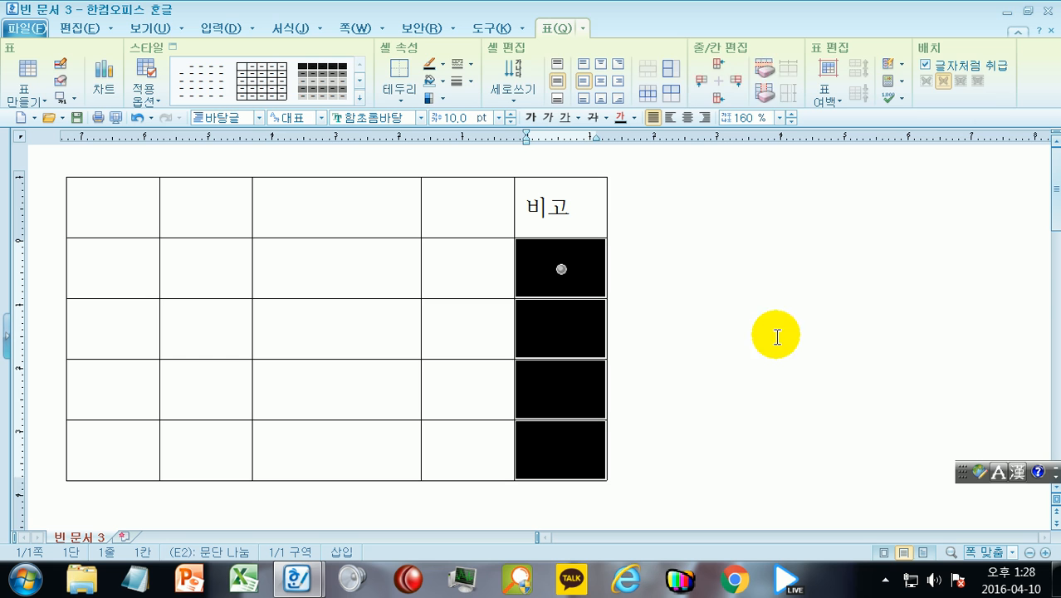
click(843, 365)
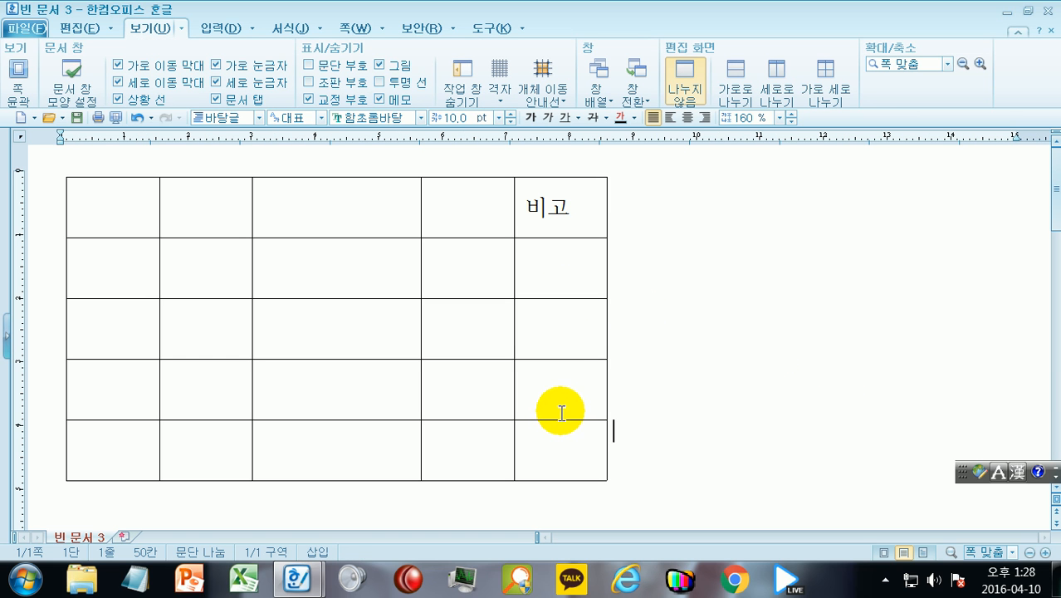
Merge the four cells below 비고 again and try splitting the merged cell into 3 equal rows
drag(573, 277, 578, 462)
key(m)
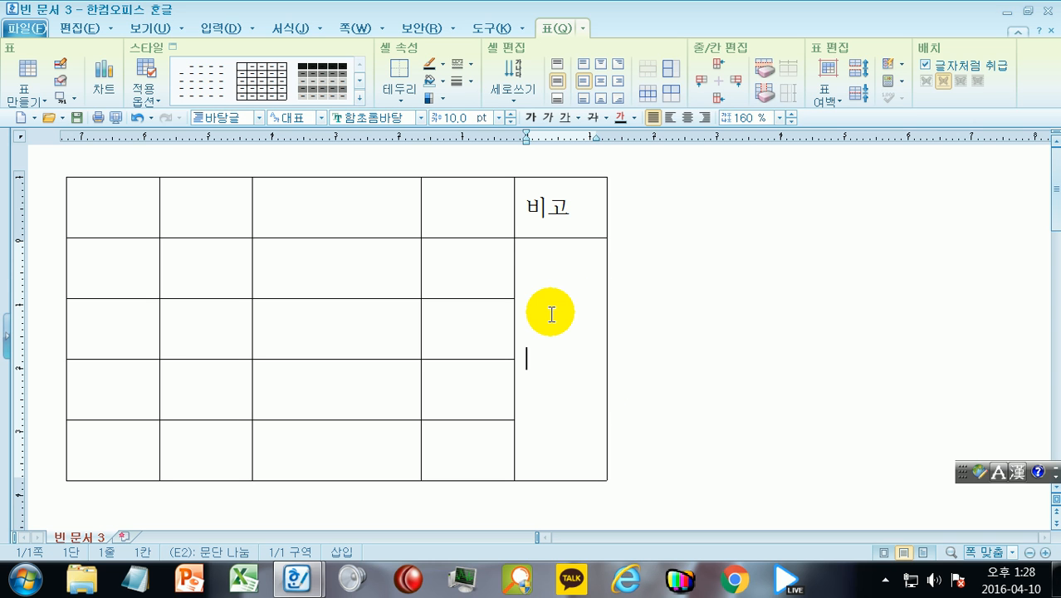
key(F5)
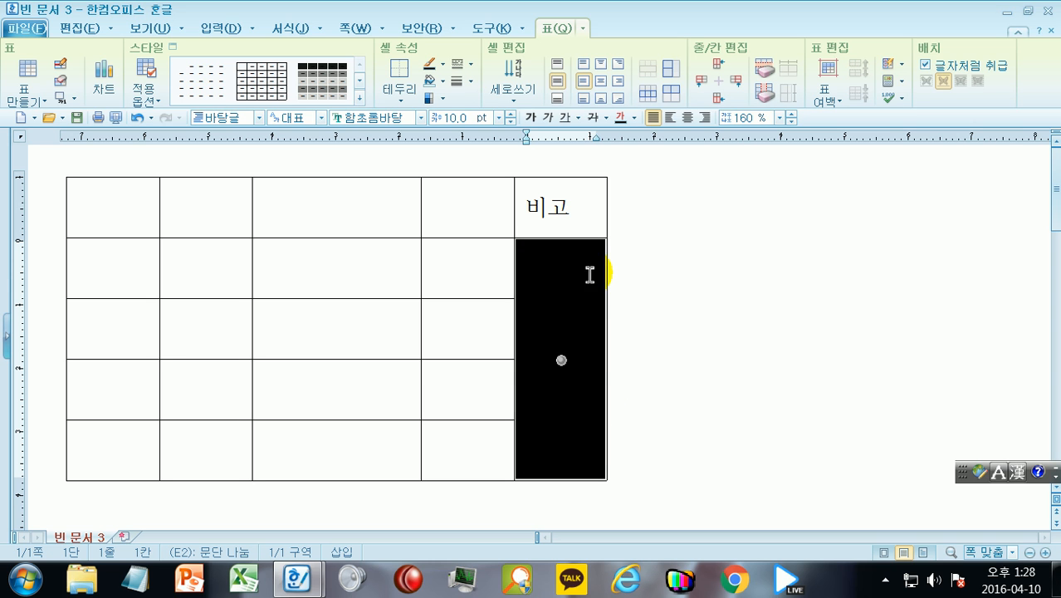
key(s)
click(544, 256)
click(631, 236)
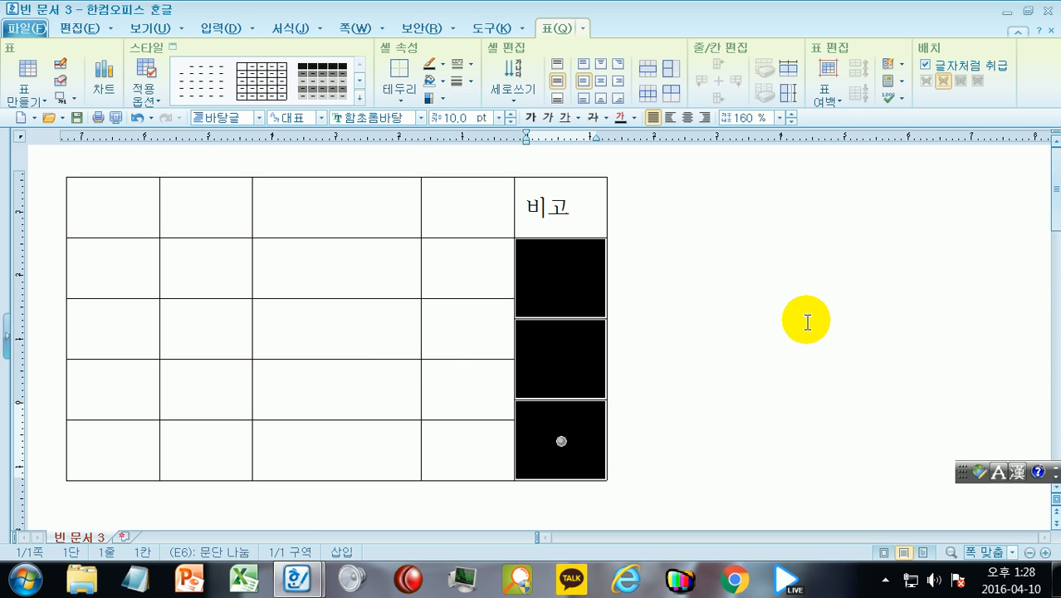
key(ctrl+z)
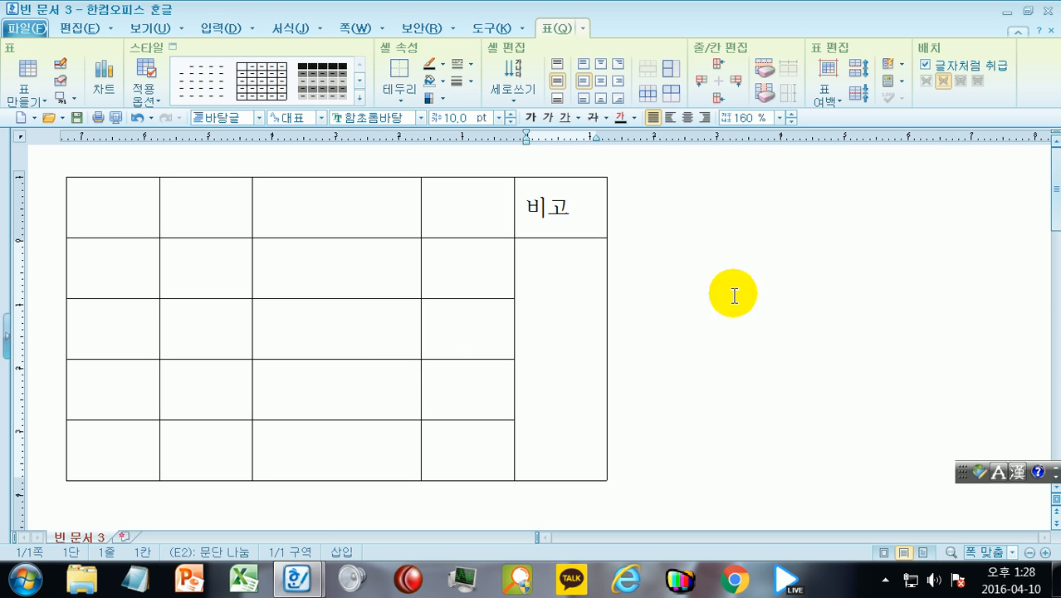
Split the merged cell below 비고 into 2 equal rows and merge the two cells back into one
key(F5)
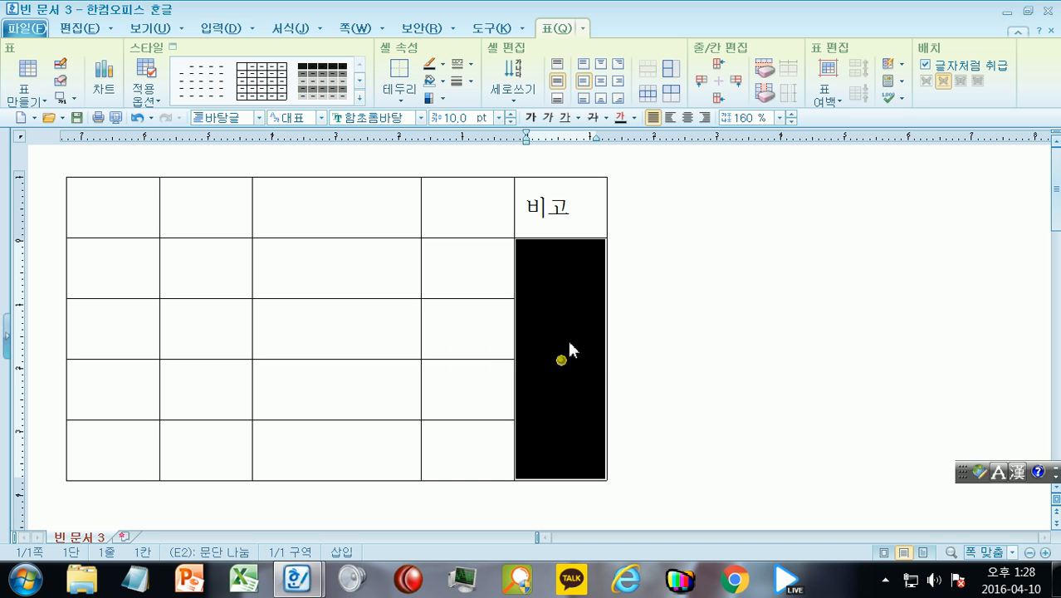
key(s)
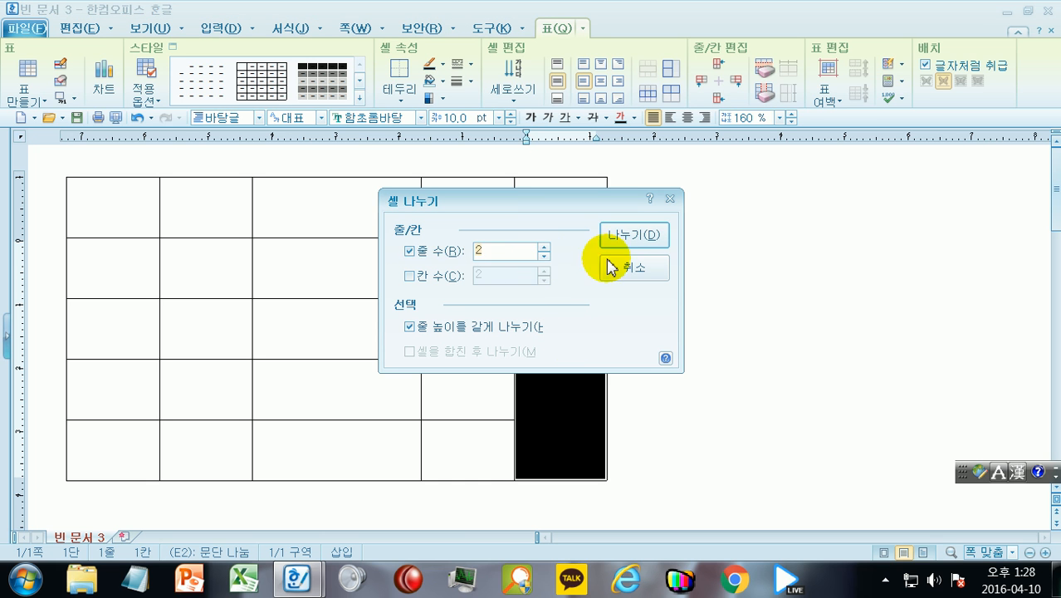
click(655, 236)
click(782, 372)
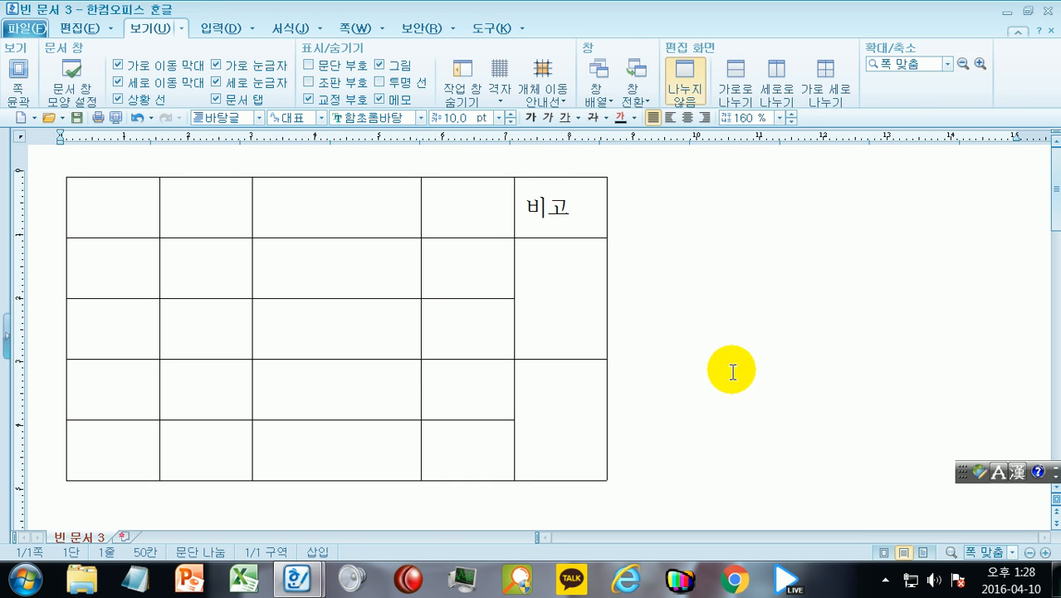
drag(547, 308, 561, 420)
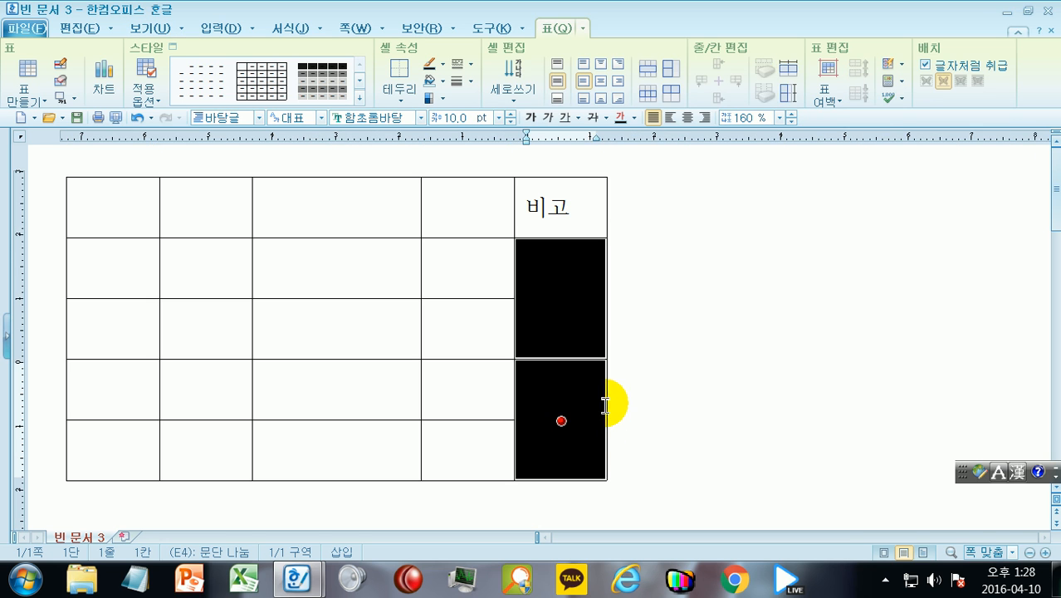
key(m)
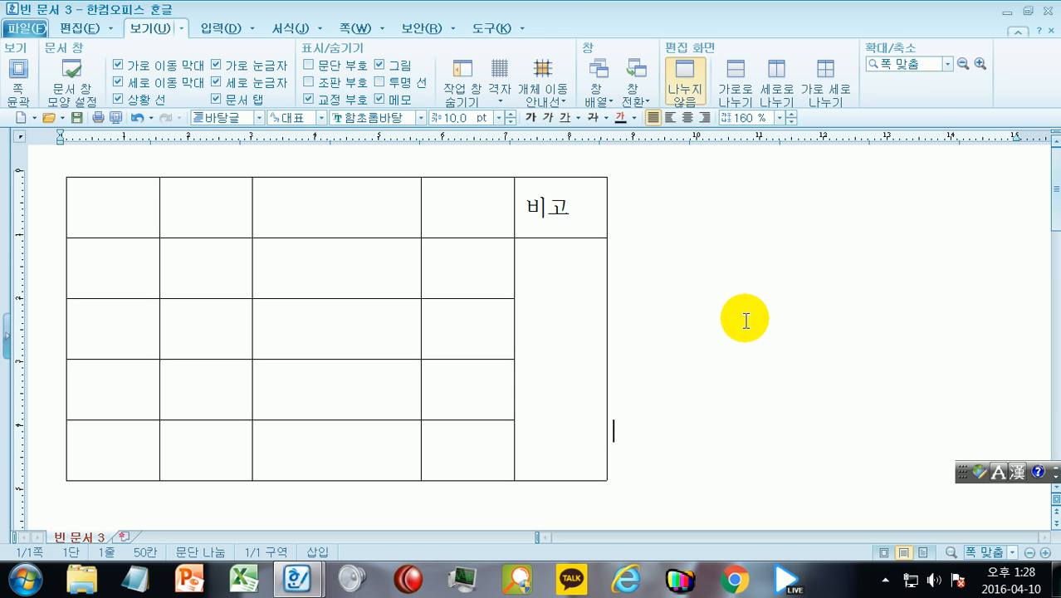